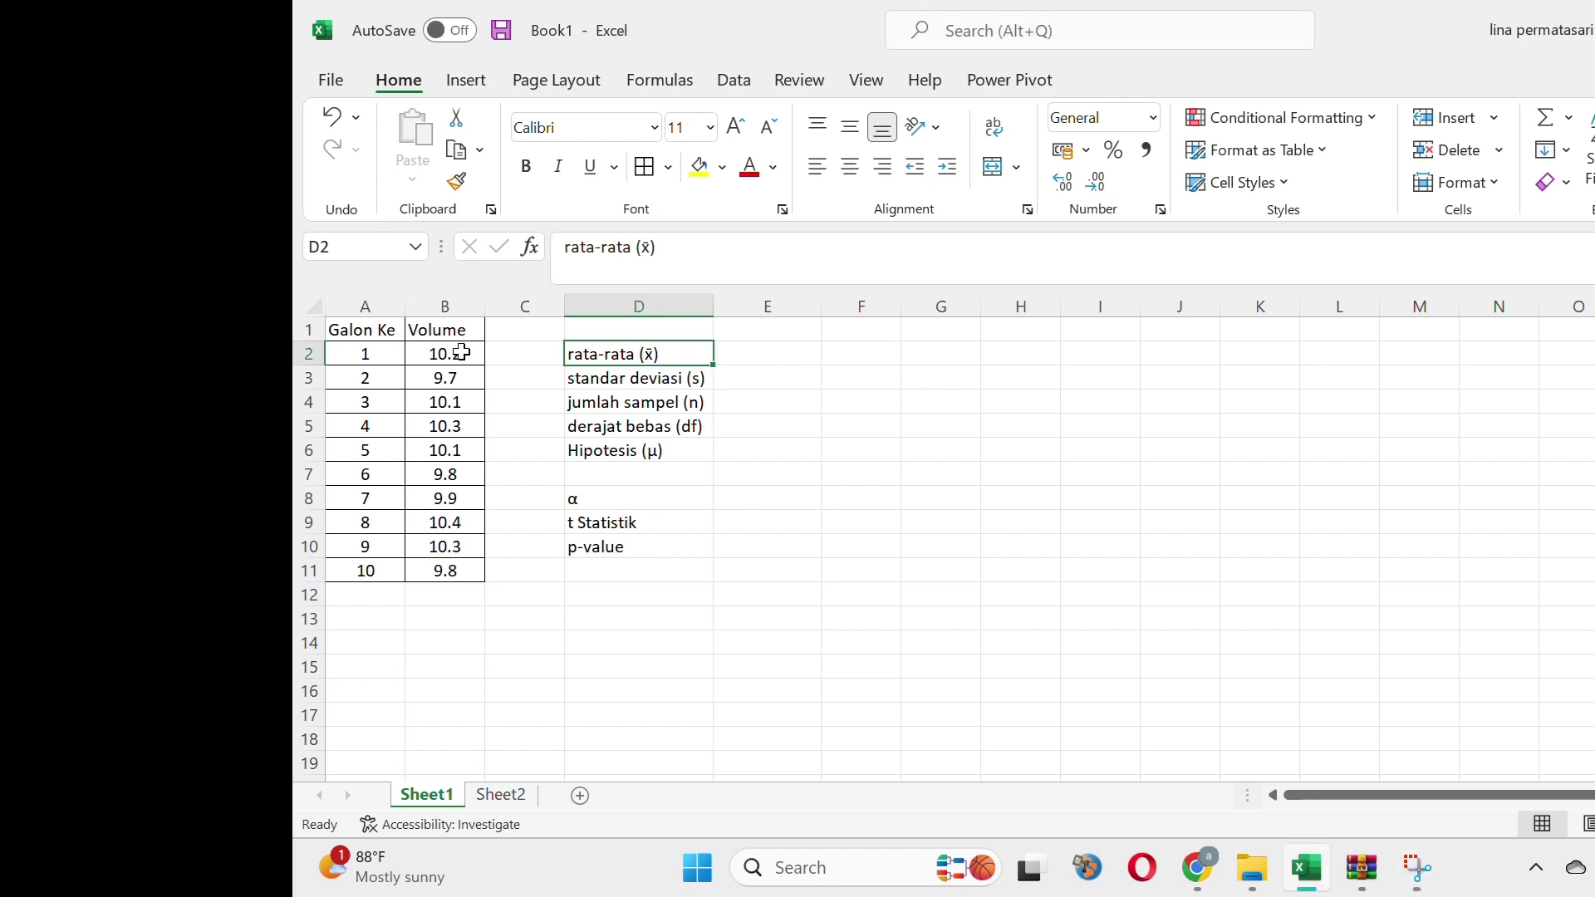
# Switch to Chrome and read the one-sample t-test theory, formula and gallon volume example in the statistics PDF
pyautogui.moveTo(1301, 882)
pyautogui.click(1195, 869)
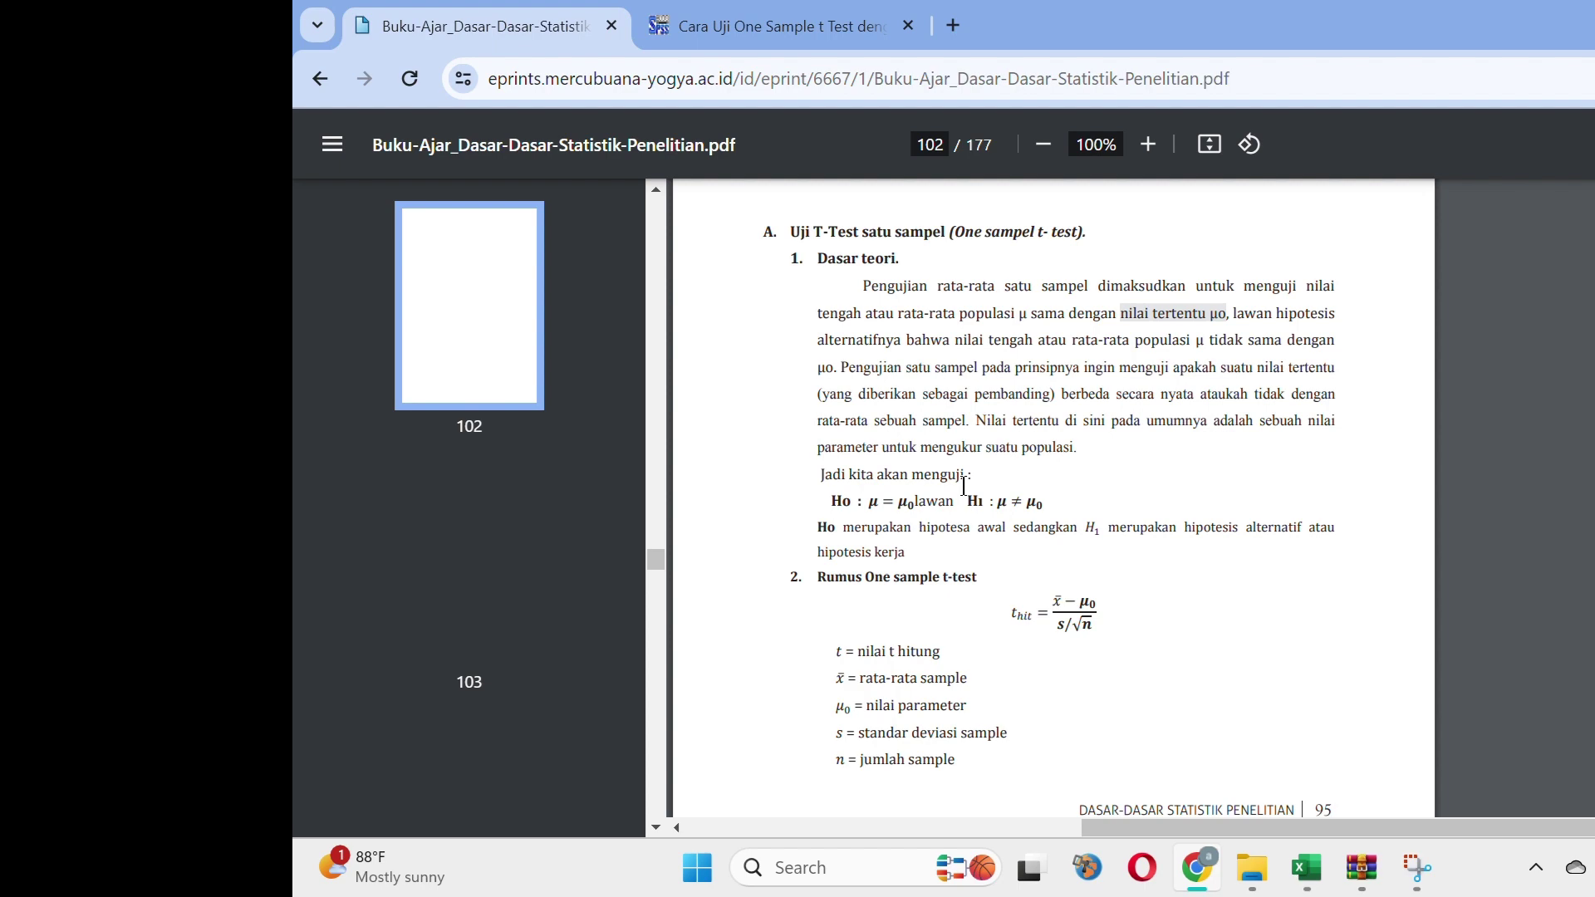
pyautogui.scroll(-1, 963, 486)
pyautogui.scroll(-4, 964, 486)
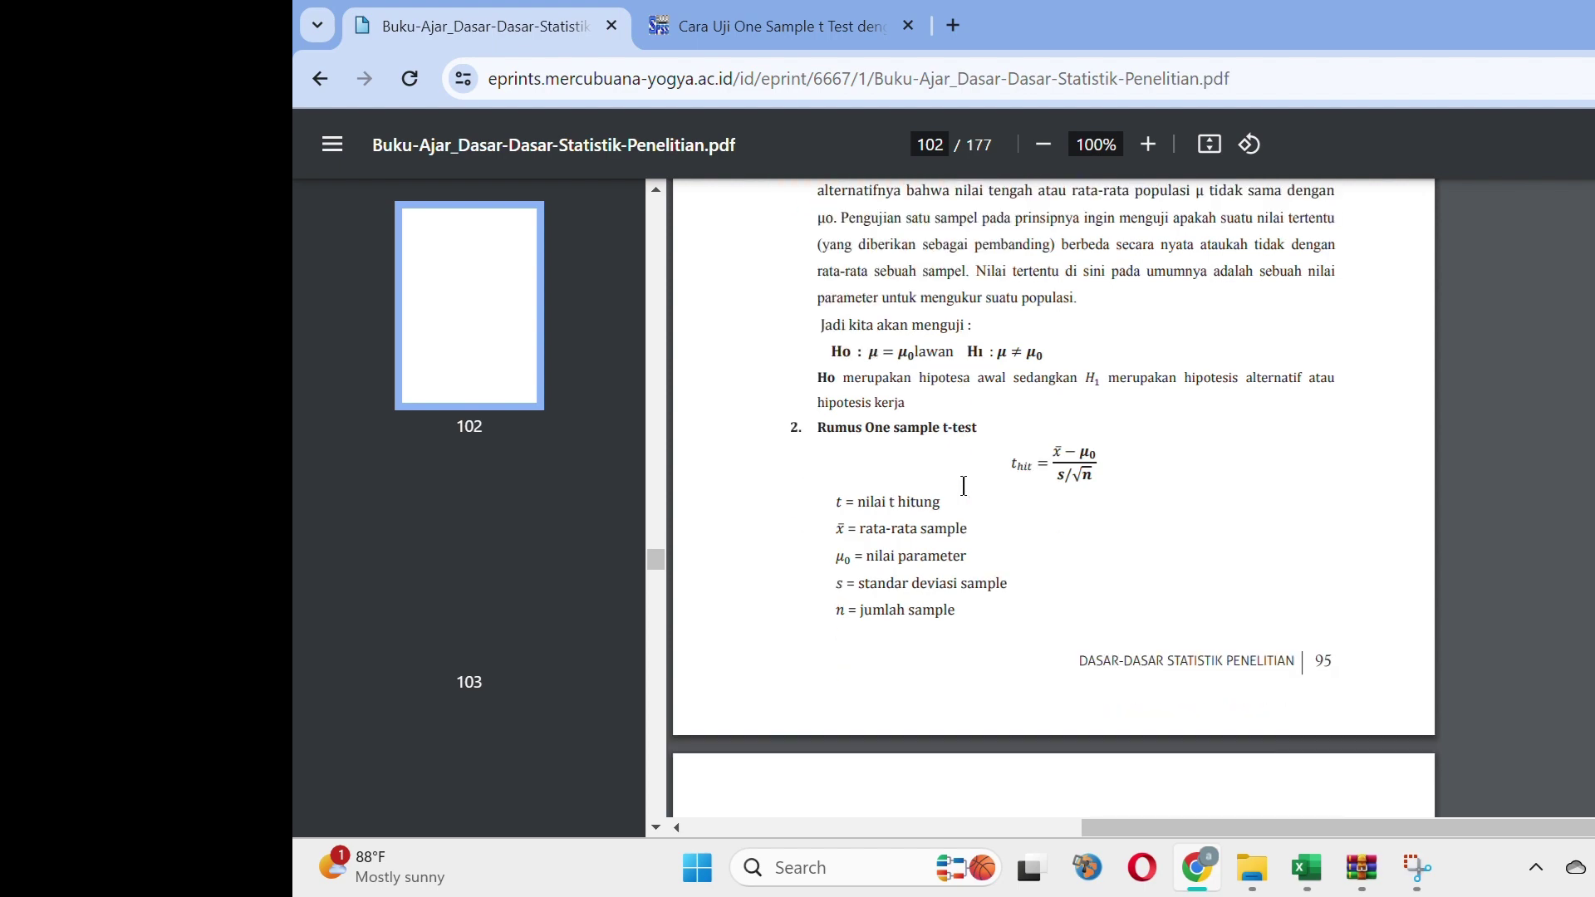
pyautogui.scroll(-18, 964, 486)
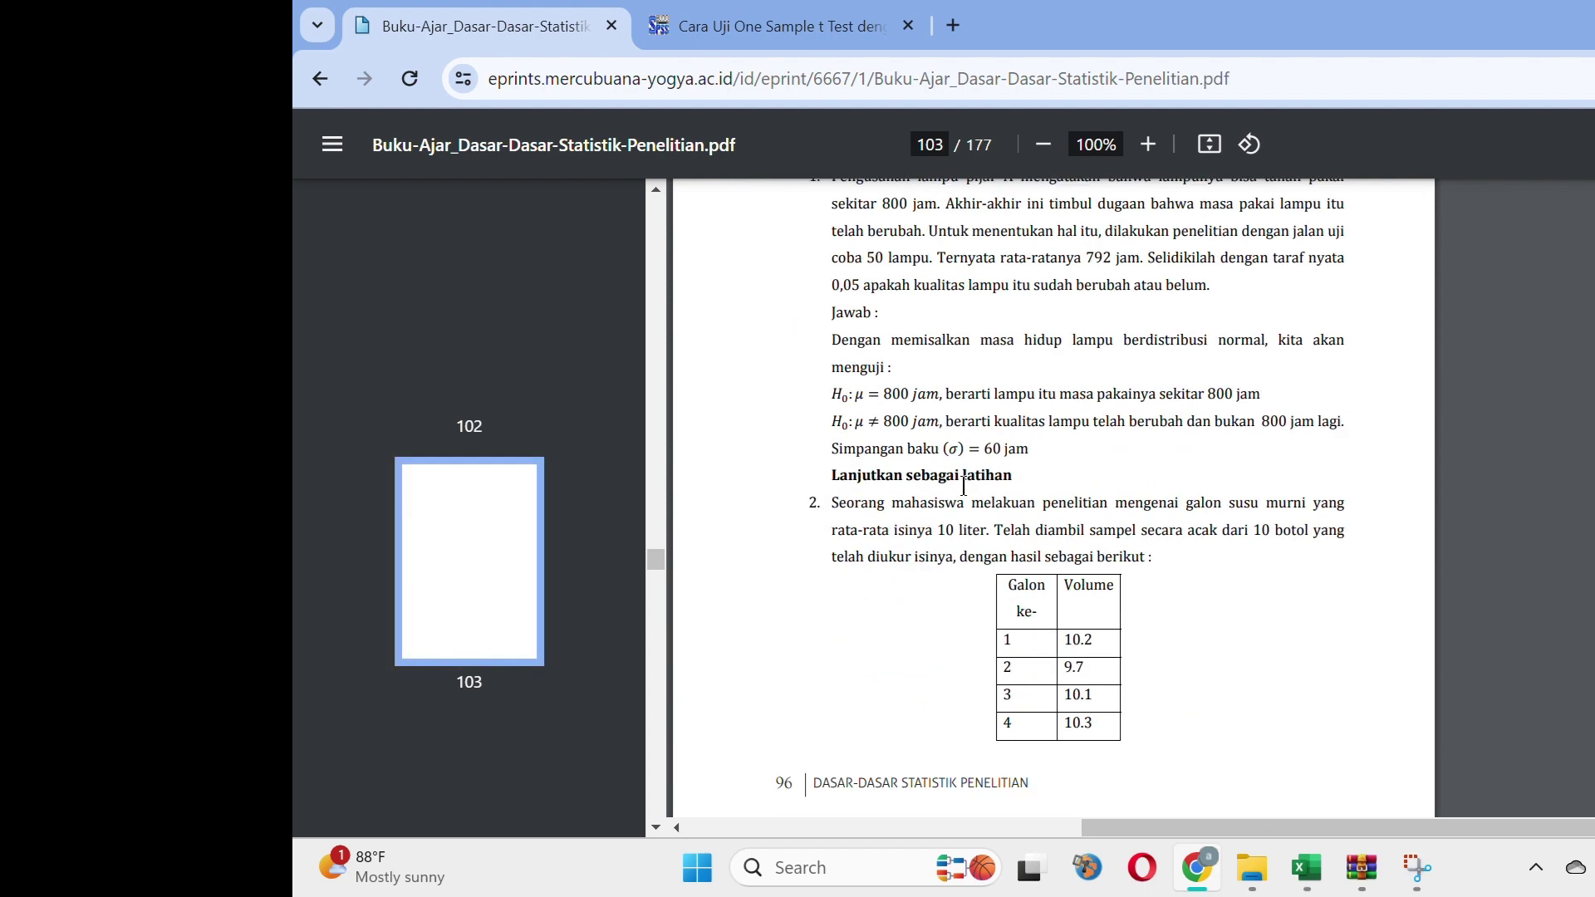
pyautogui.scroll(-2, 963, 486)
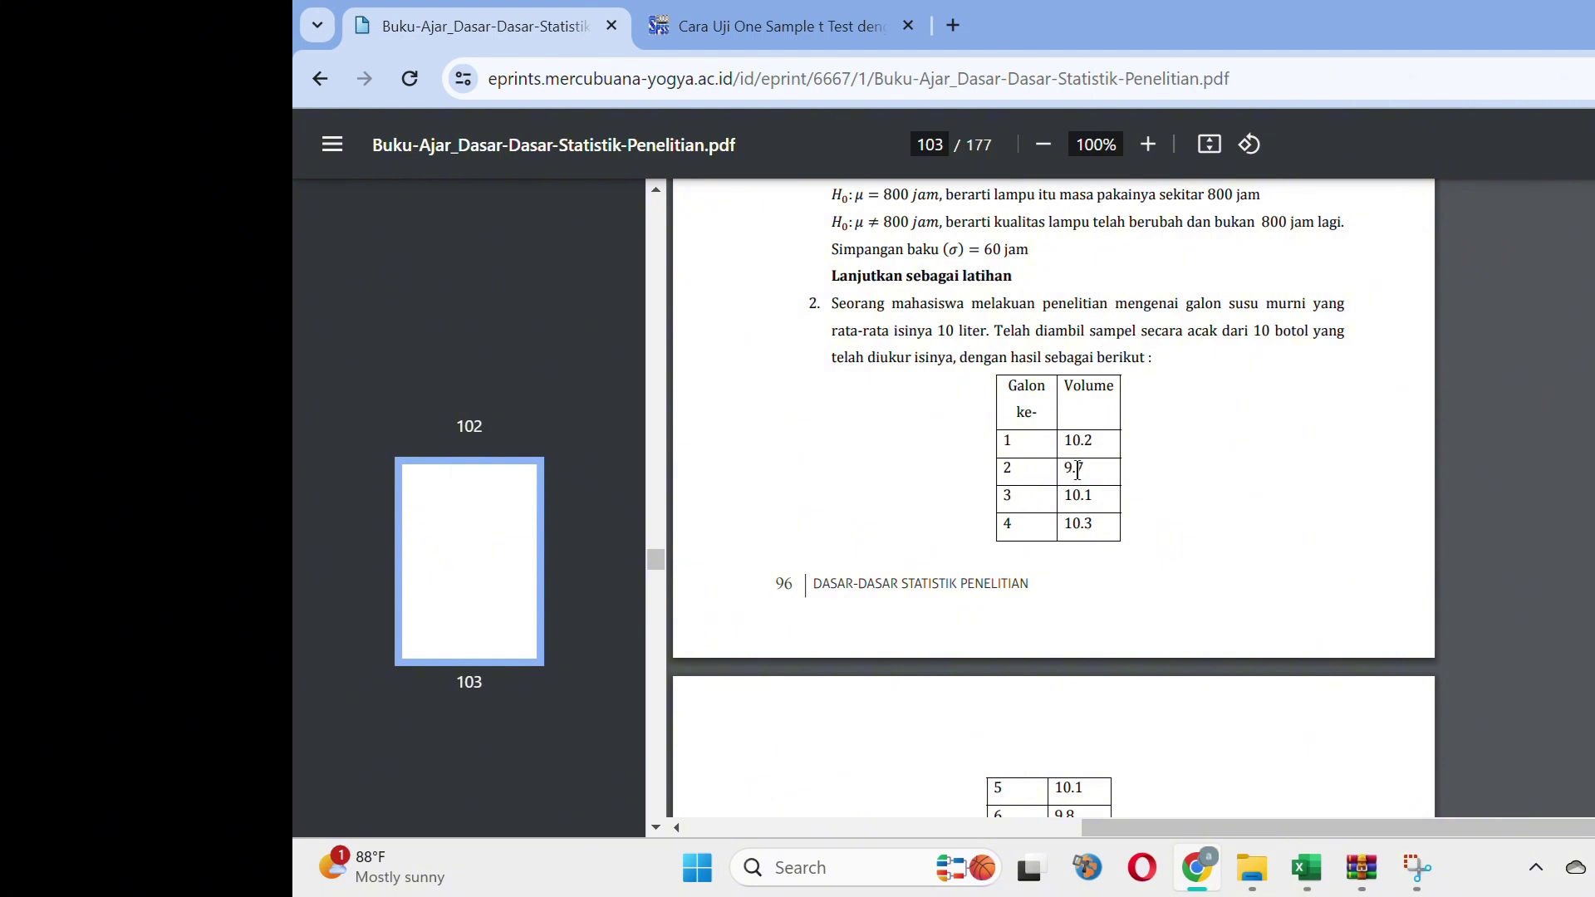
pyautogui.scroll(-3, 1078, 470)
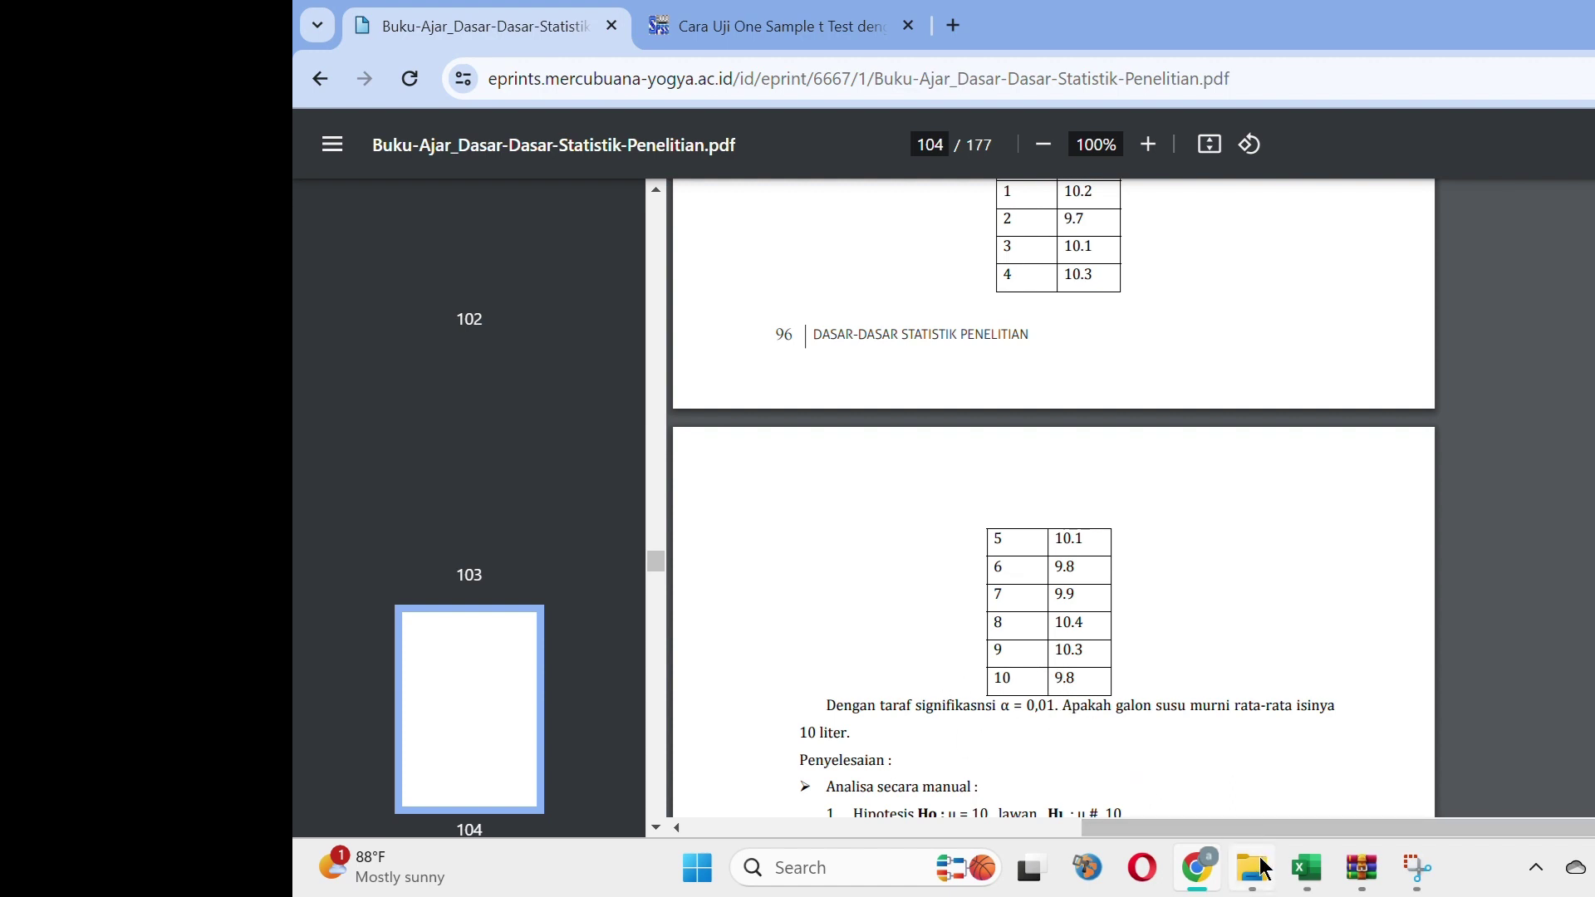
# Return to the Excel workbook and review the statistic labels listed in D2:D10, from rata-rata to p-value
pyautogui.click(1306, 868)
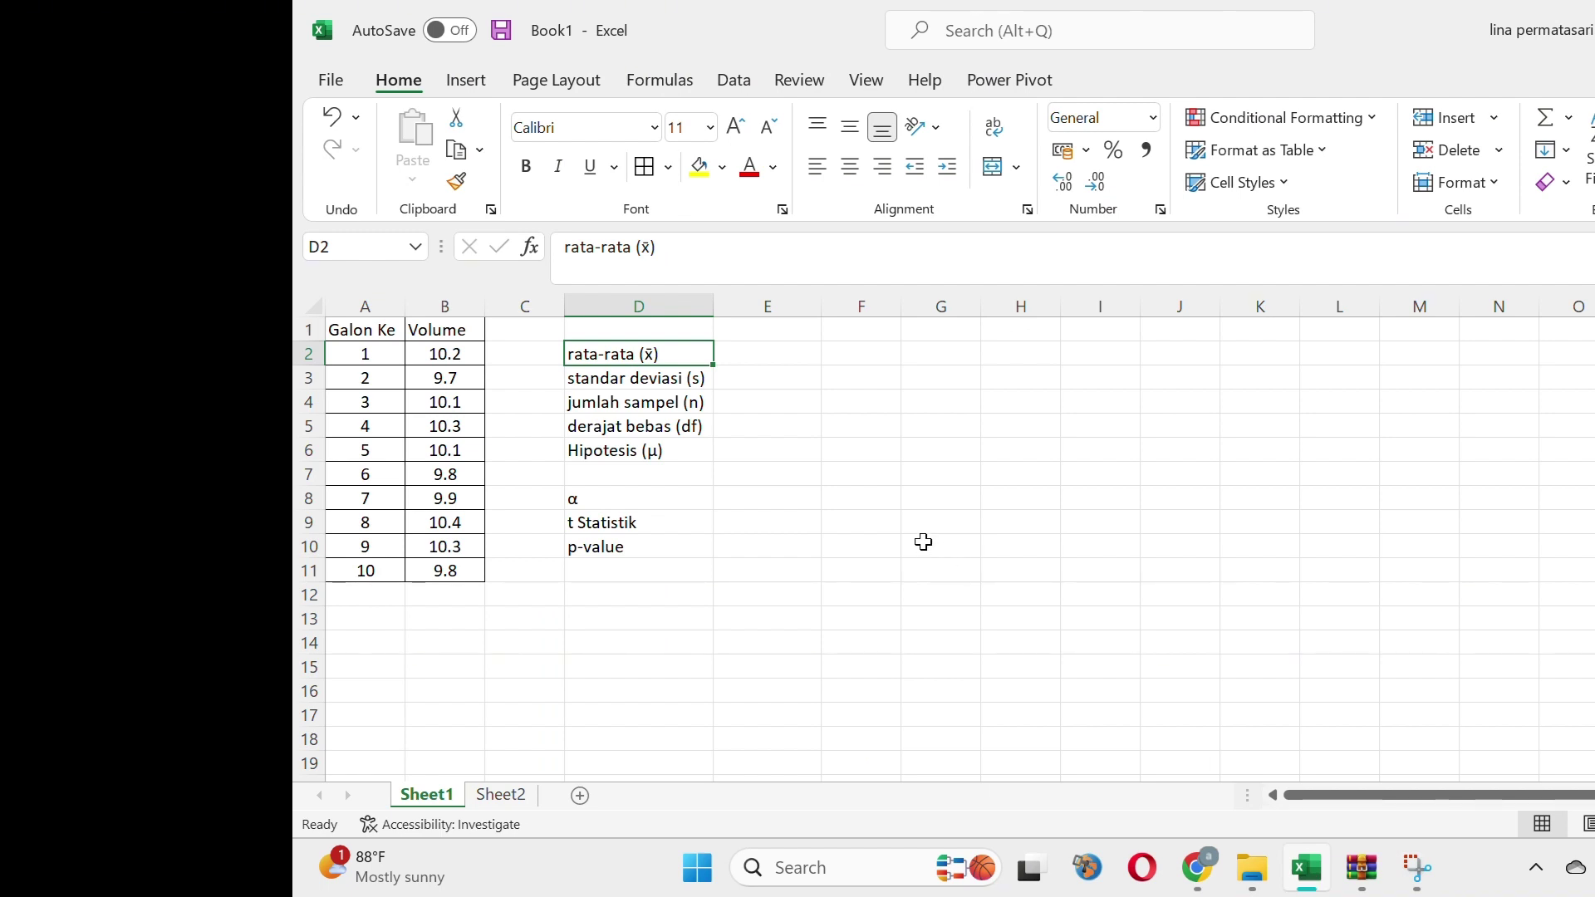
pyautogui.hotkey('ctrl', 'shift', 'Down')
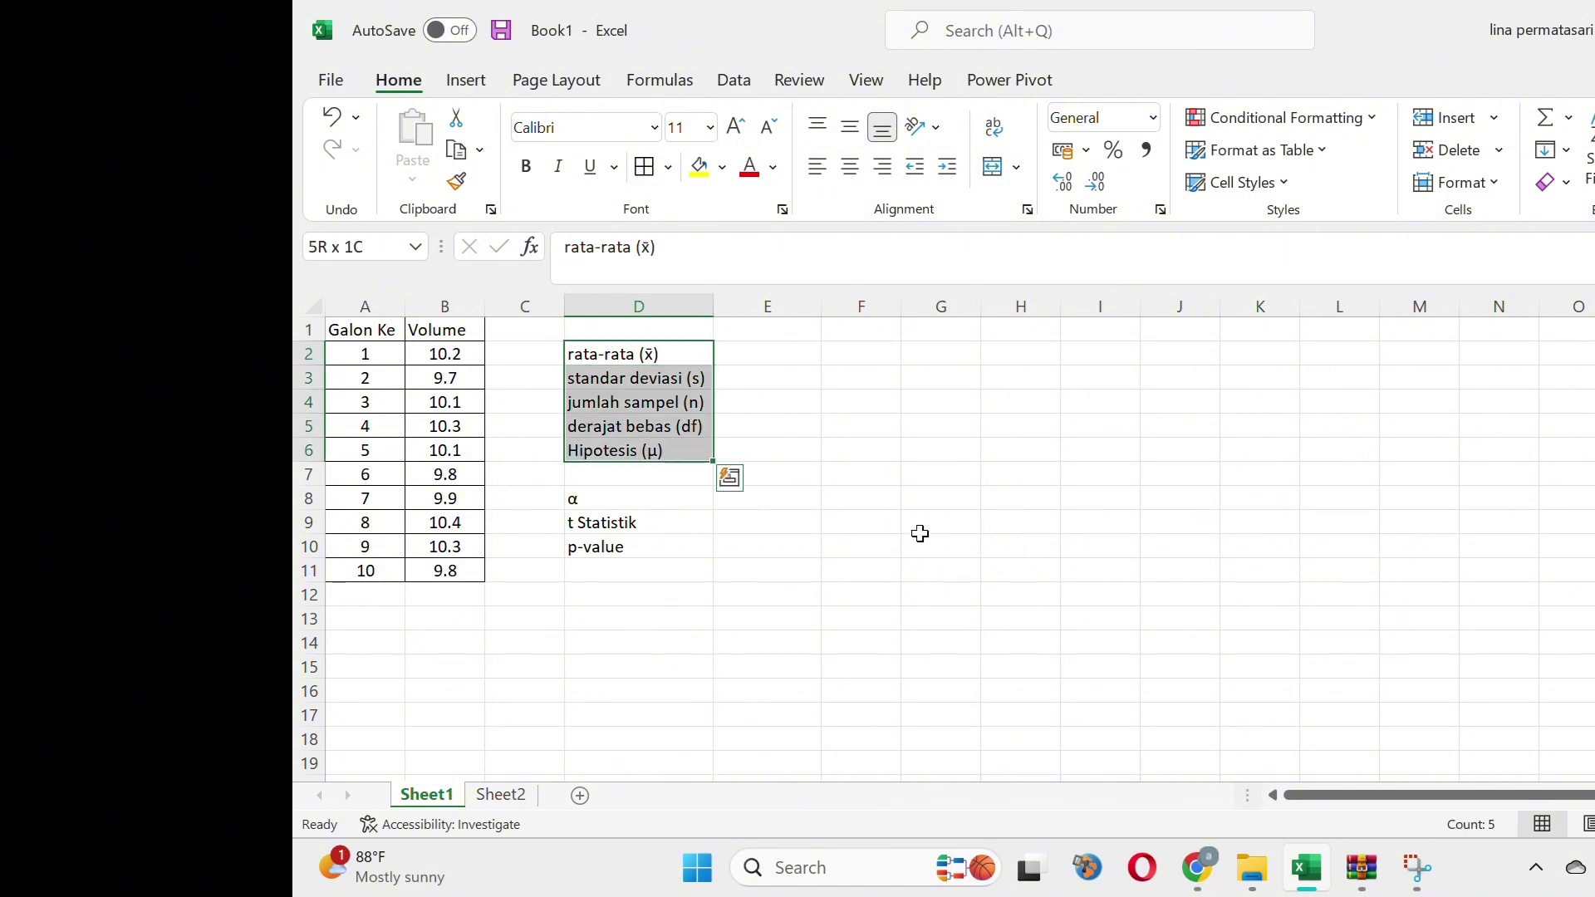
pyautogui.click(669, 362)
pyautogui.press('Down')
pyautogui.press('Down')
pyautogui.press('Down')
pyautogui.press('Down')
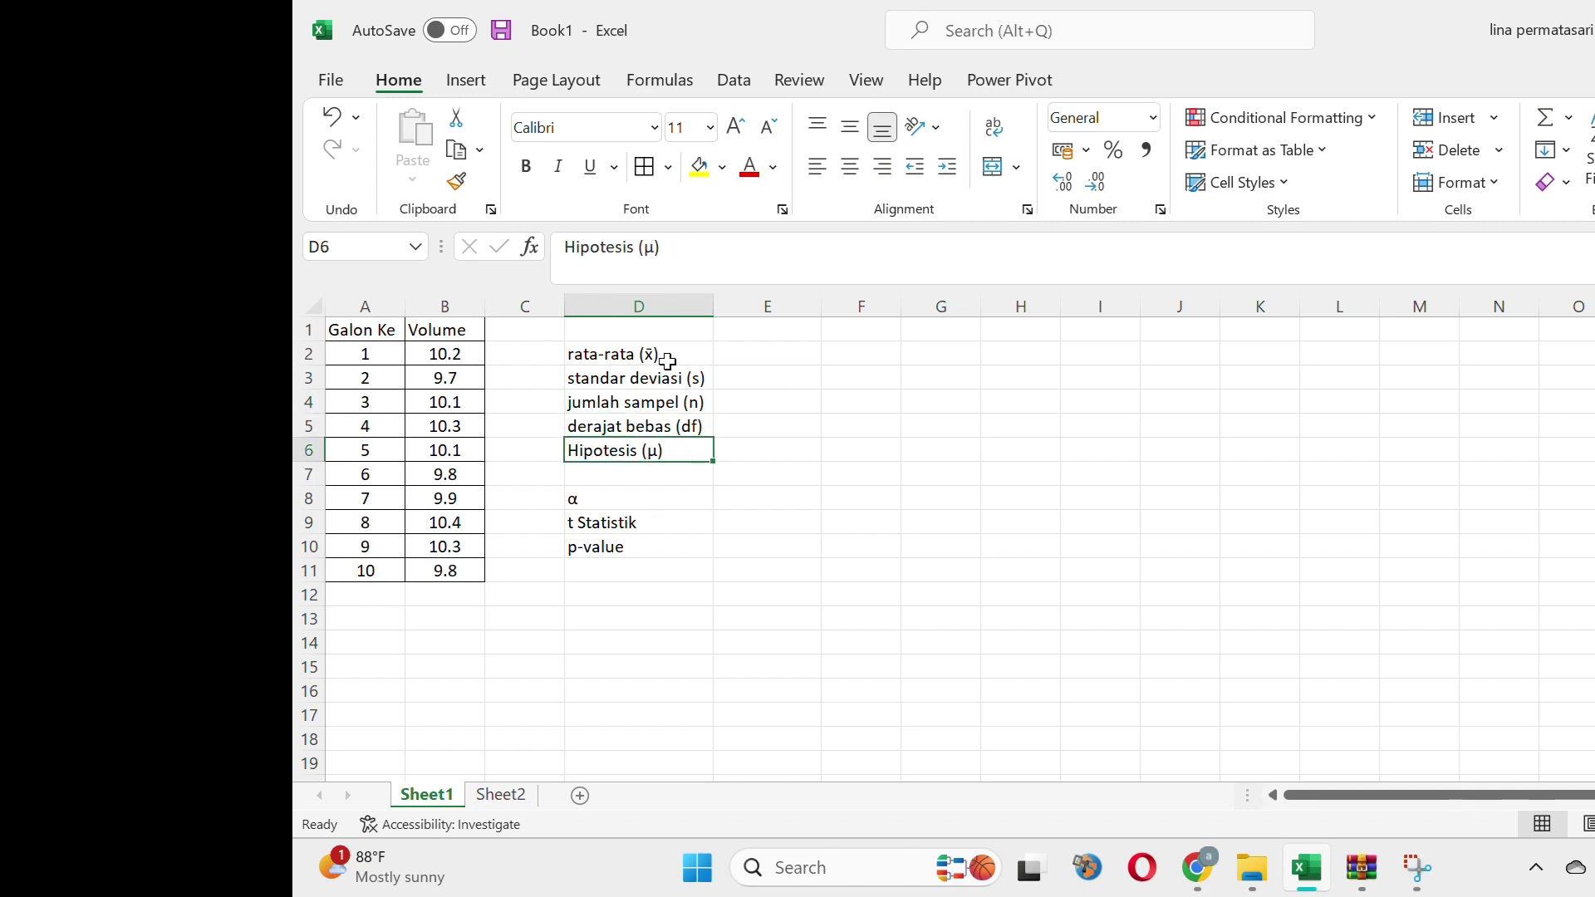
pyautogui.press('Down')
pyautogui.press('Down')
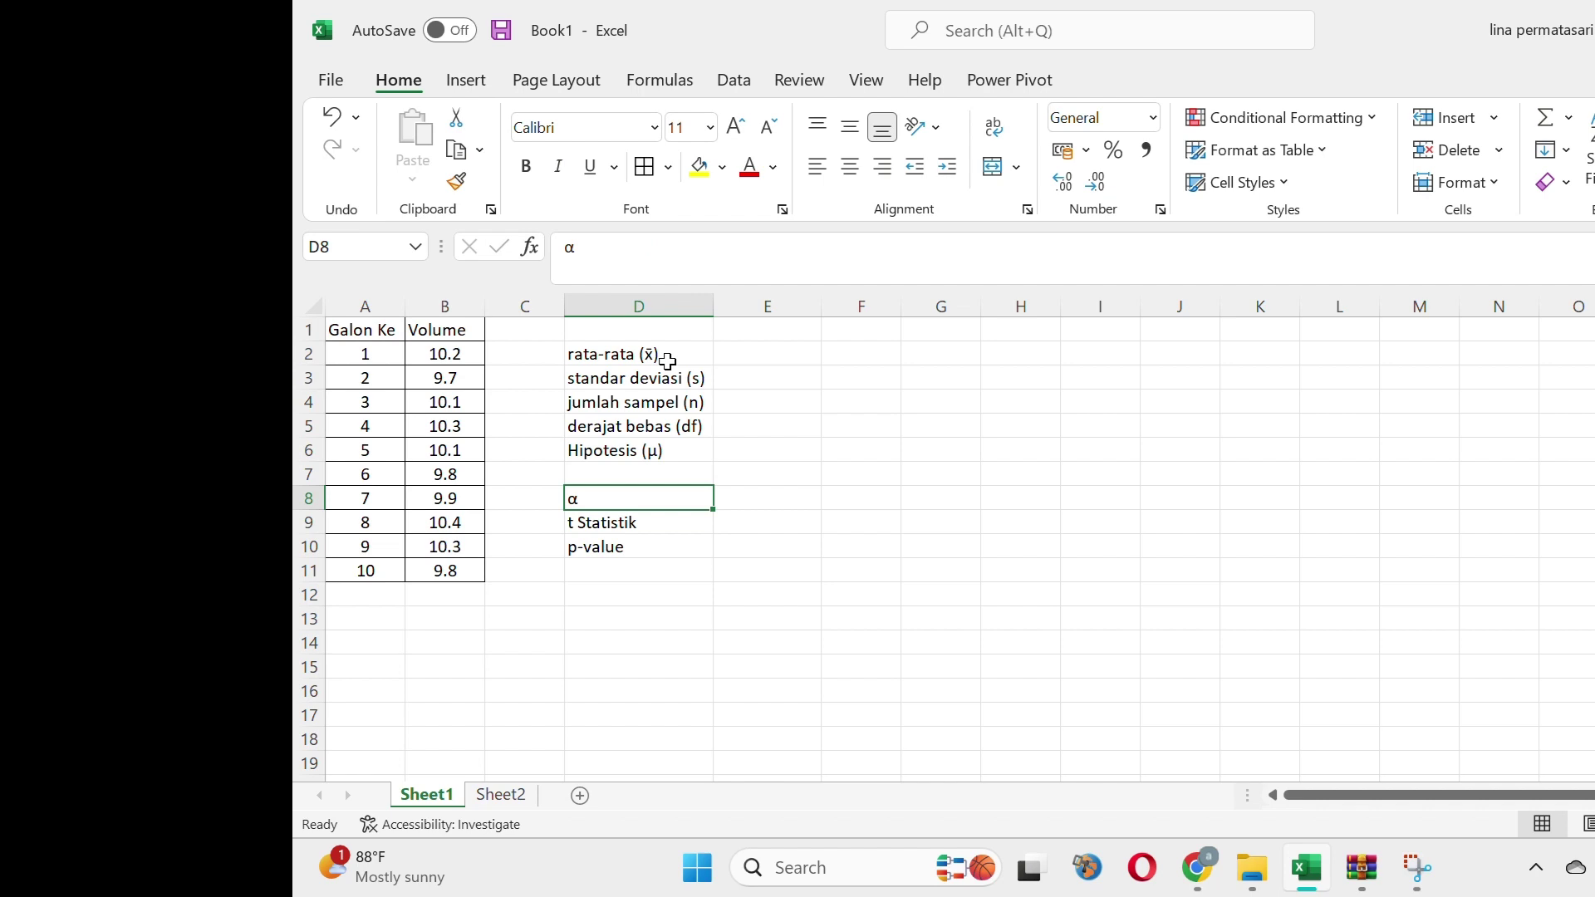
pyautogui.press('Down')
pyautogui.press('Down')
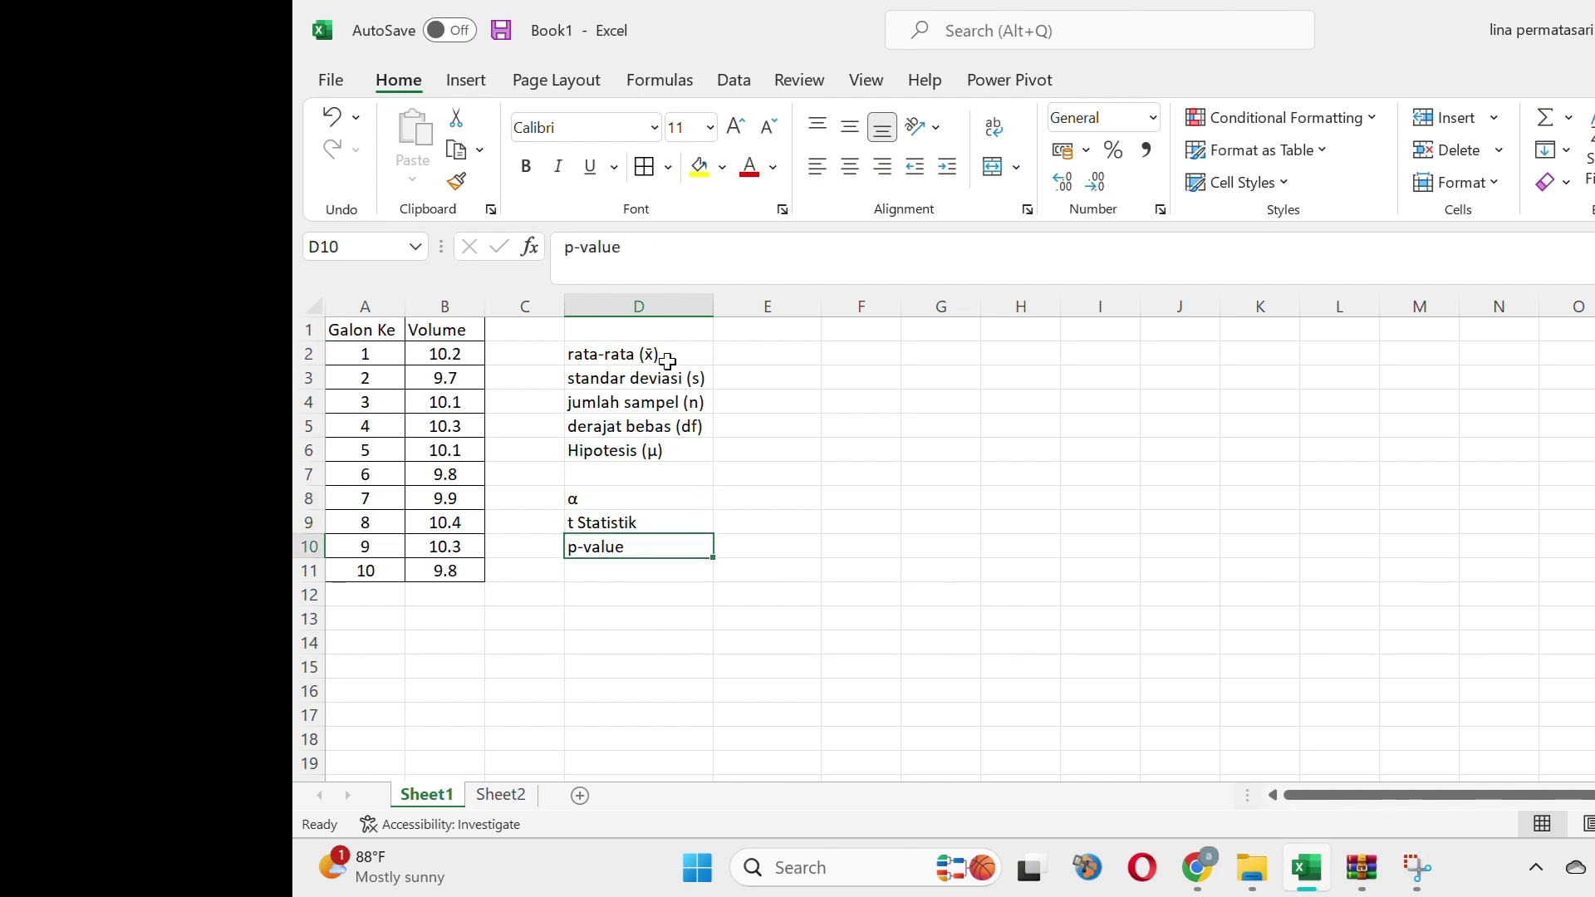
pyautogui.press('Down')
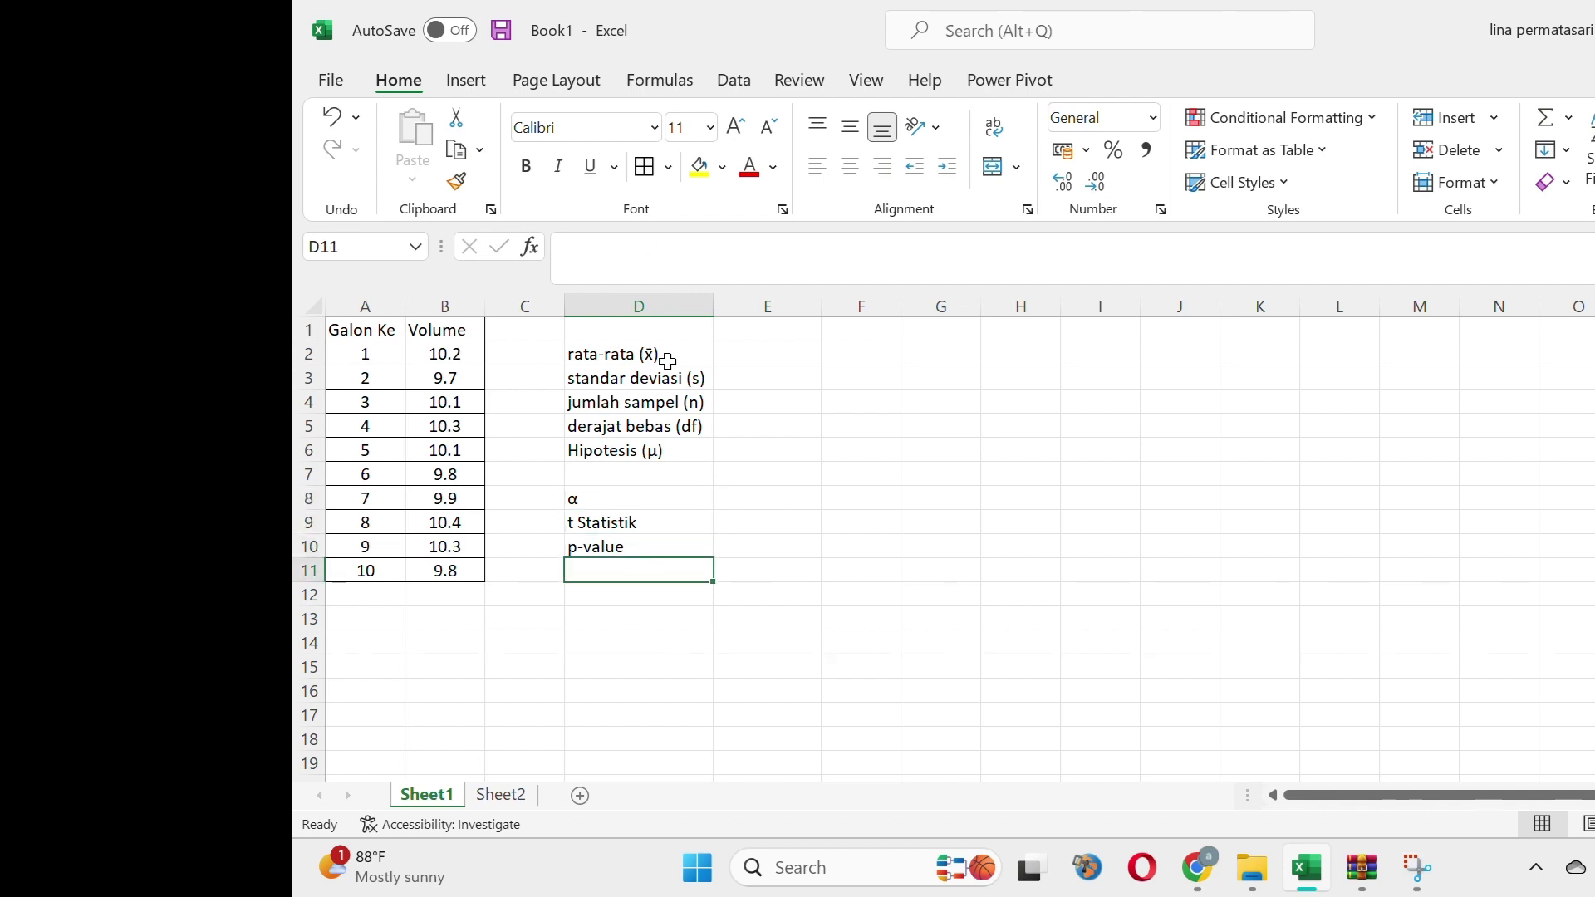
pyautogui.press('Up')
pyautogui.press('Right')
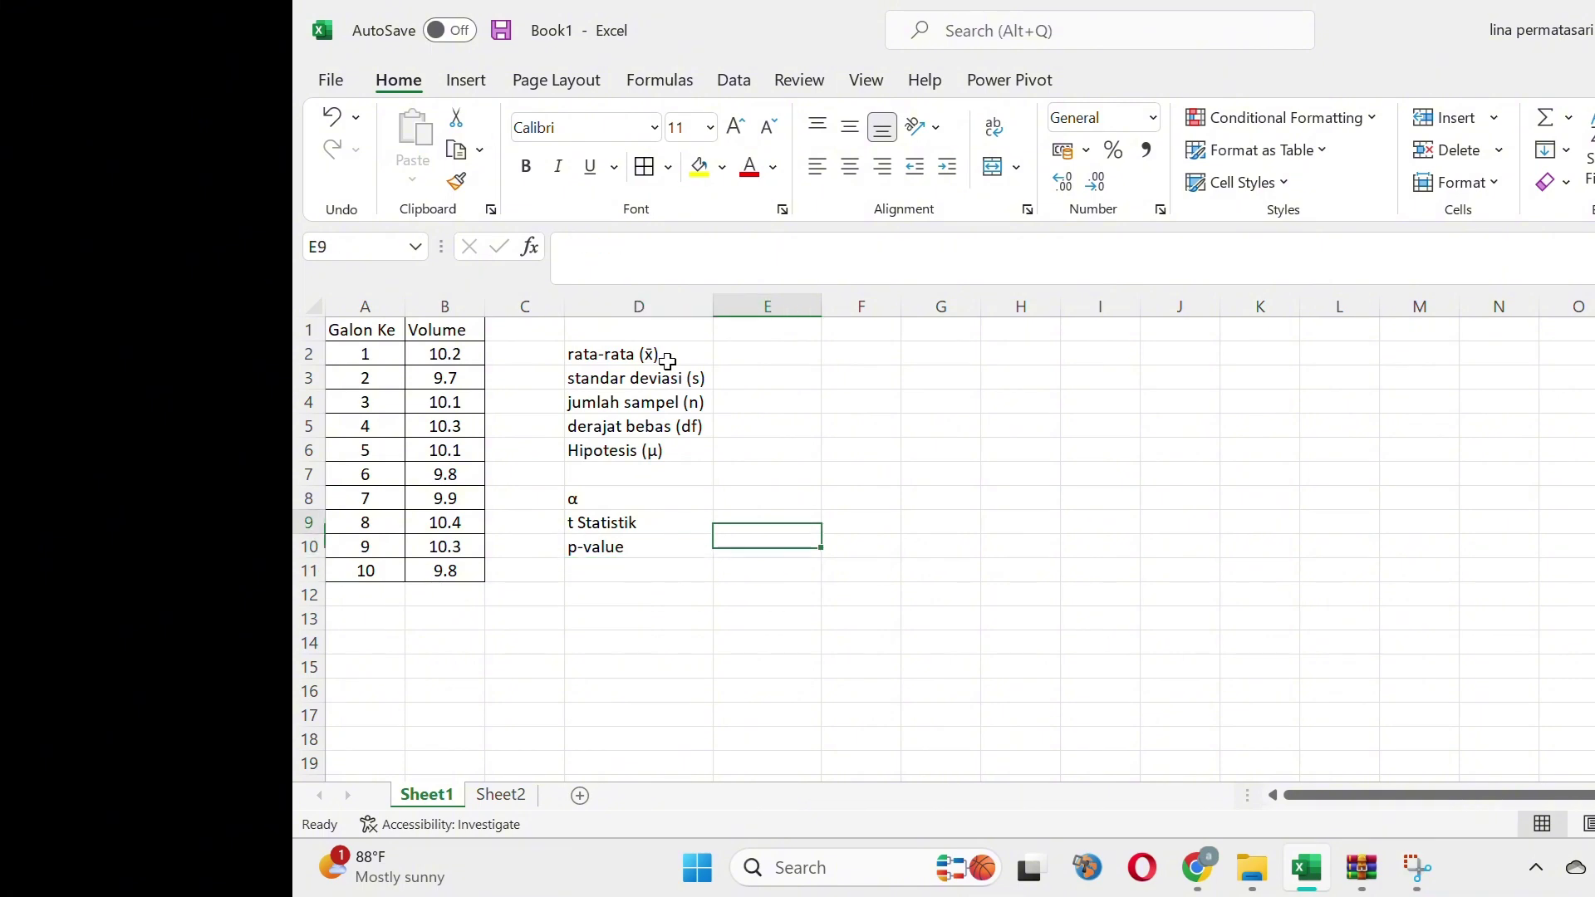
# Calculate the mean of the Volume data B2:B11 in E2 with the AVERAGE function
pyautogui.press('Up')
pyautogui.press('Up')
pyautogui.press('Up')
pyautogui.press('Up')
pyautogui.press('Up')
pyautogui.press('Up')
pyautogui.press('Up')
pyautogui.press('Up')
pyautogui.press('Left')
pyautogui.press('Left')
pyautogui.press('Left')
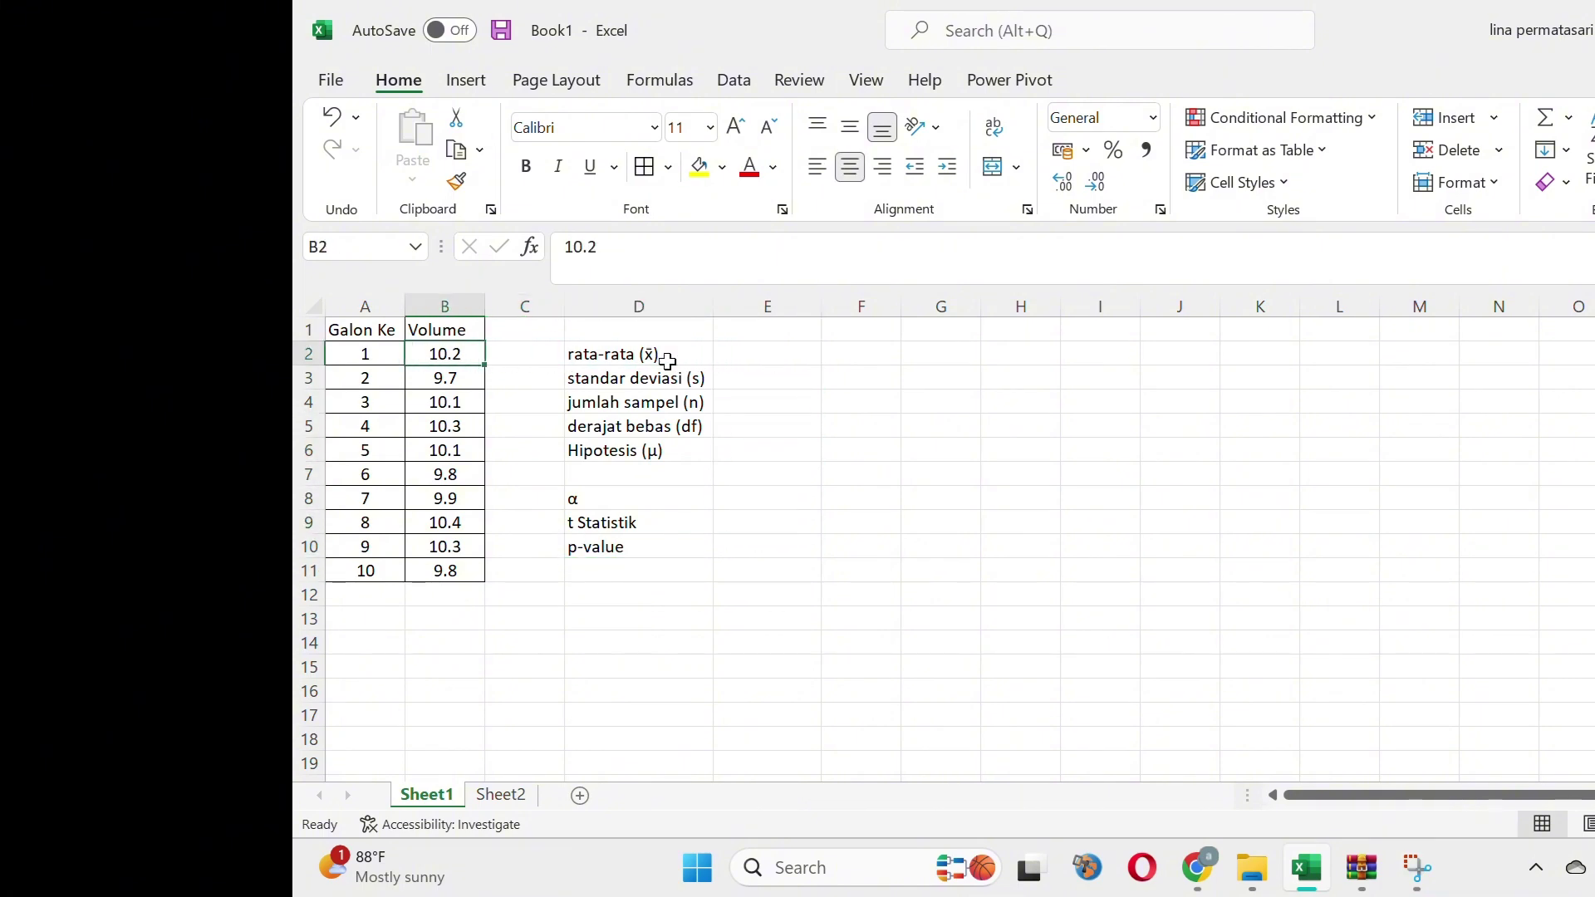
pyautogui.press('Right')
pyautogui.press('Right')
pyautogui.press('Right')
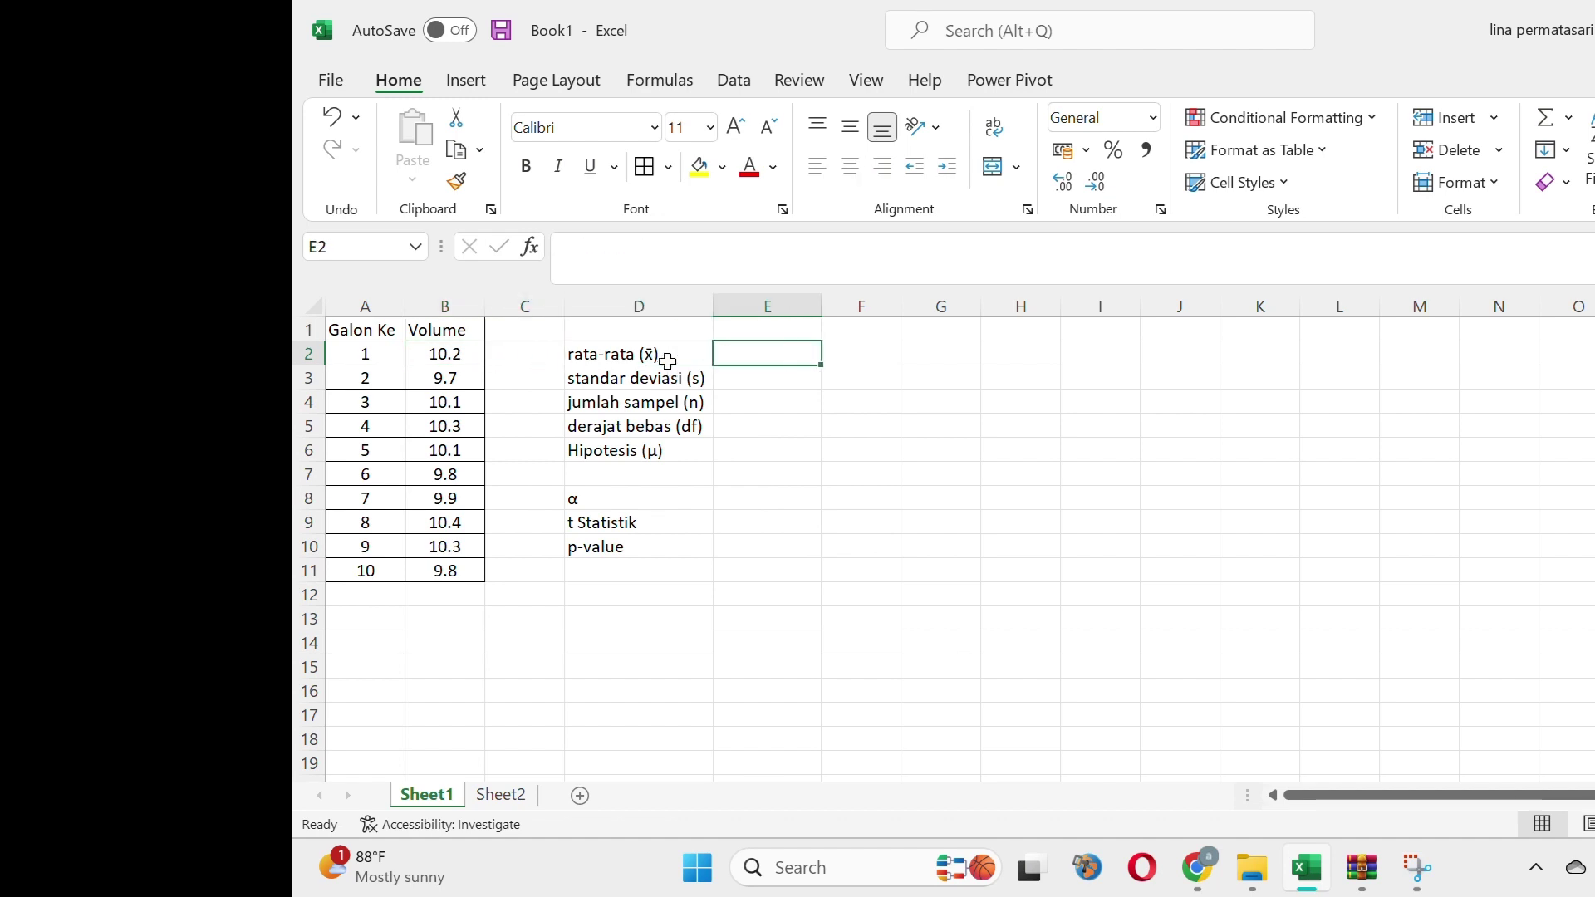
pyautogui.write('=av')
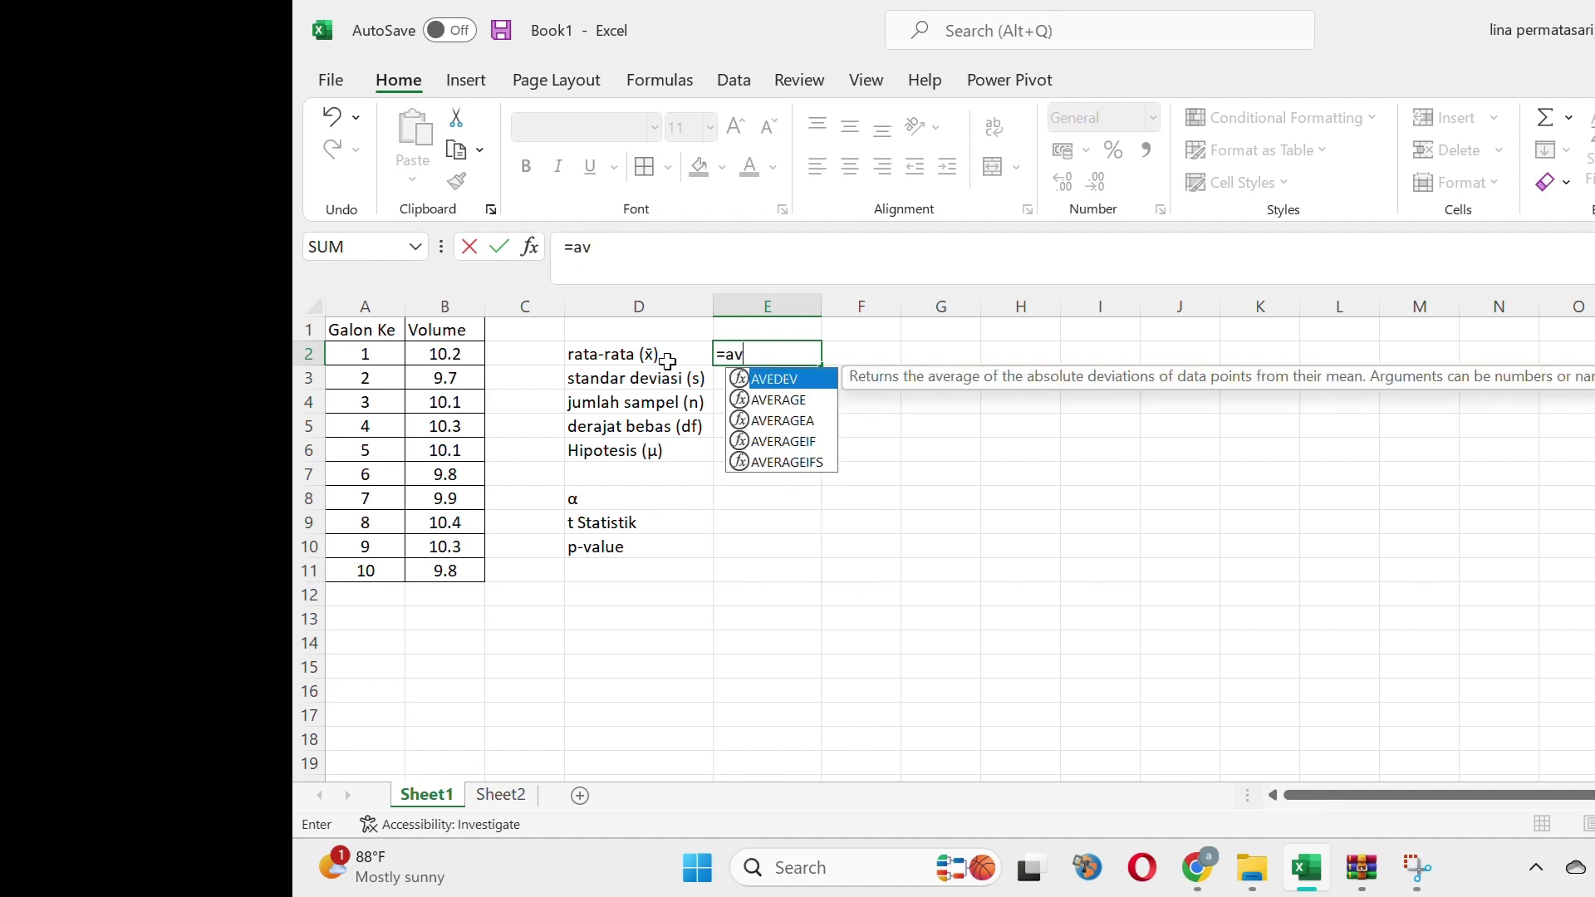
pyautogui.write('erage(')
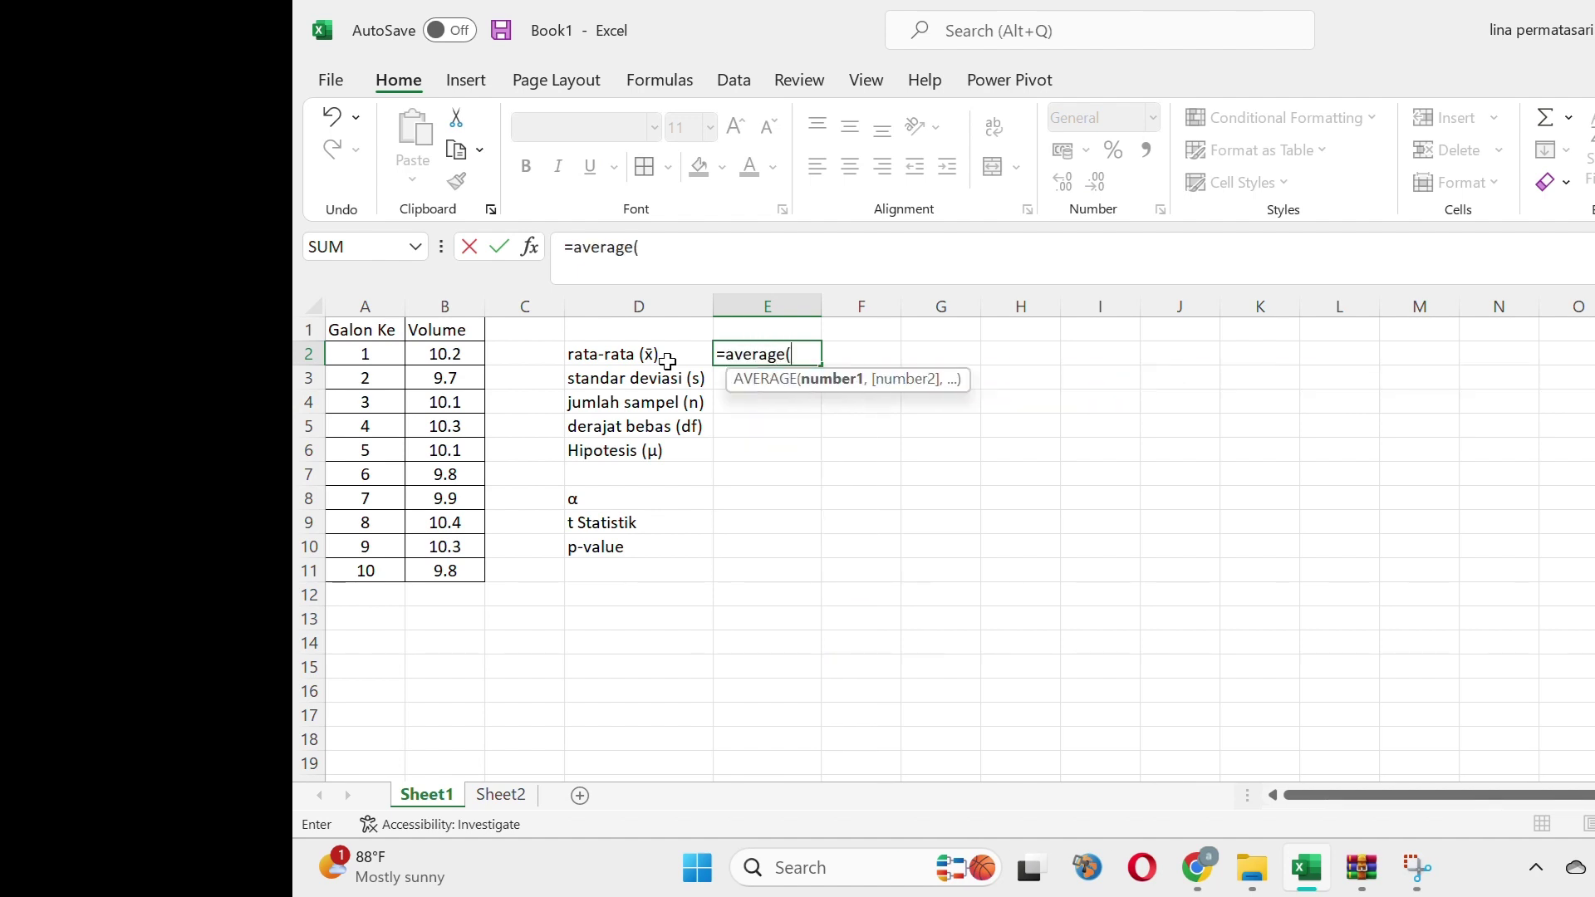
pyautogui.press('Left')
pyautogui.press('Left')
pyautogui.press('Left')
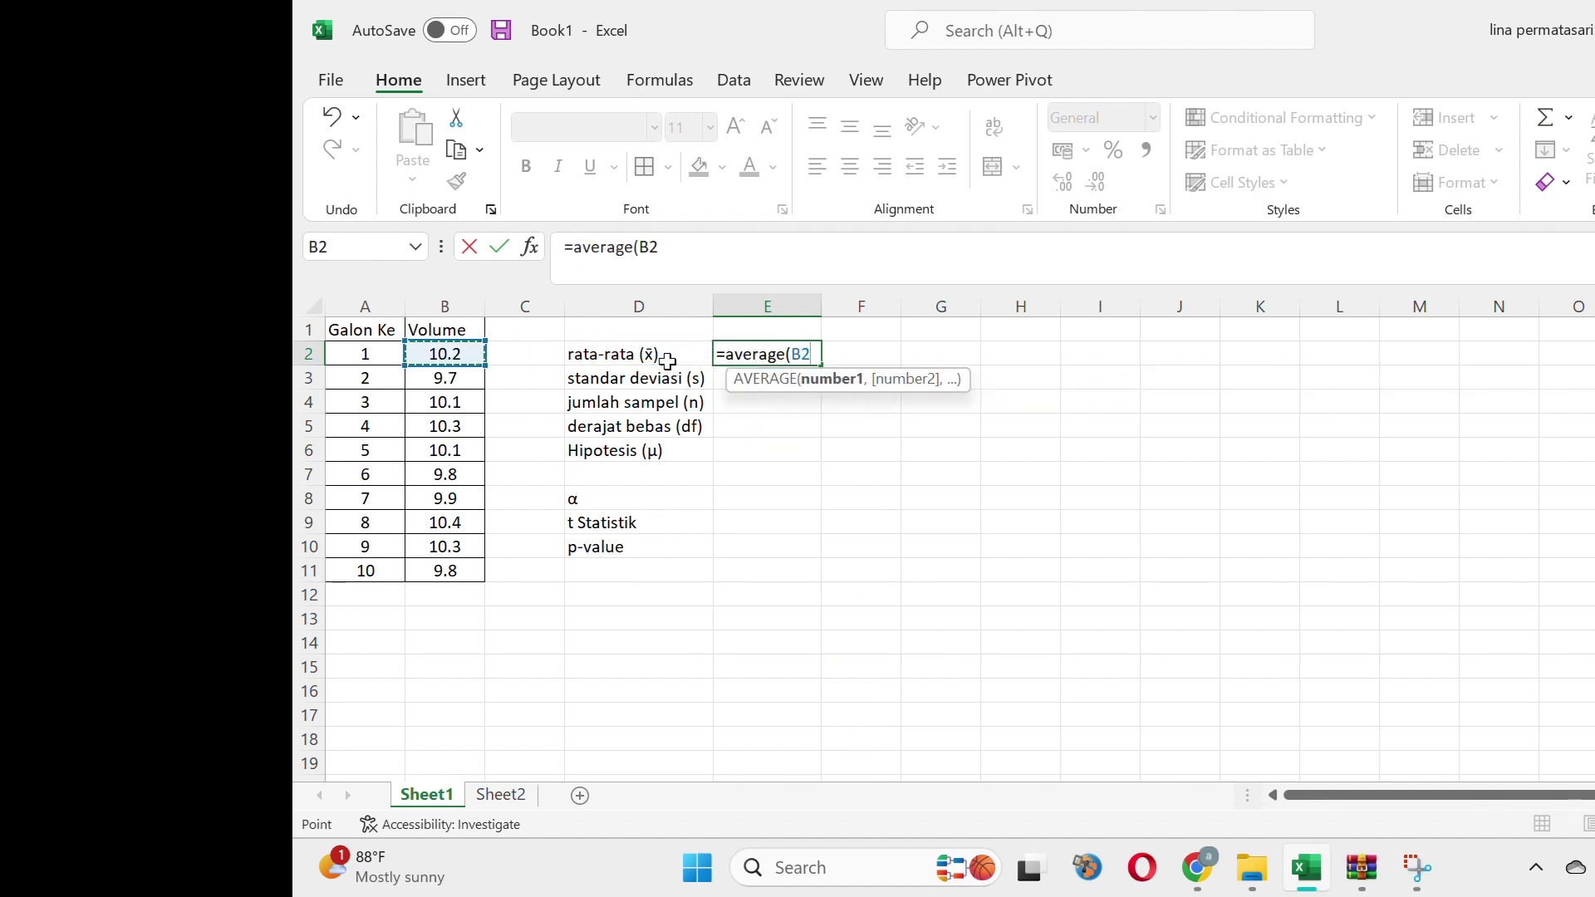
pyautogui.hotkey('ctrl', 'shift', 'Down')
pyautogui.press('Return')
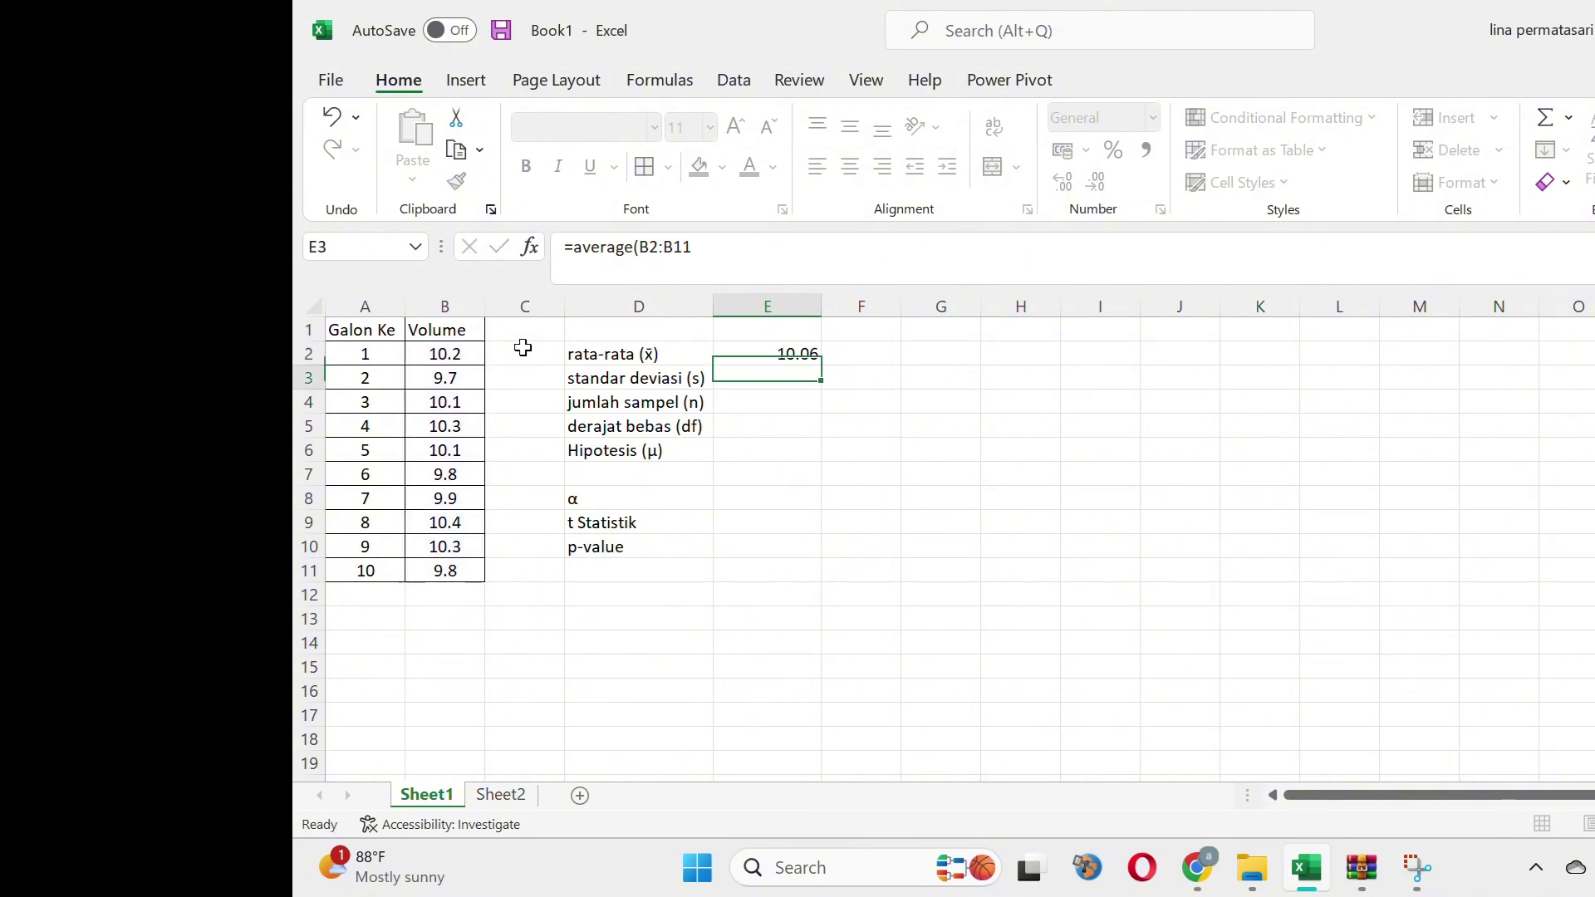
# Add the text note "=average" in F2 beside the mean to show which function was used
pyautogui.click(853, 349)
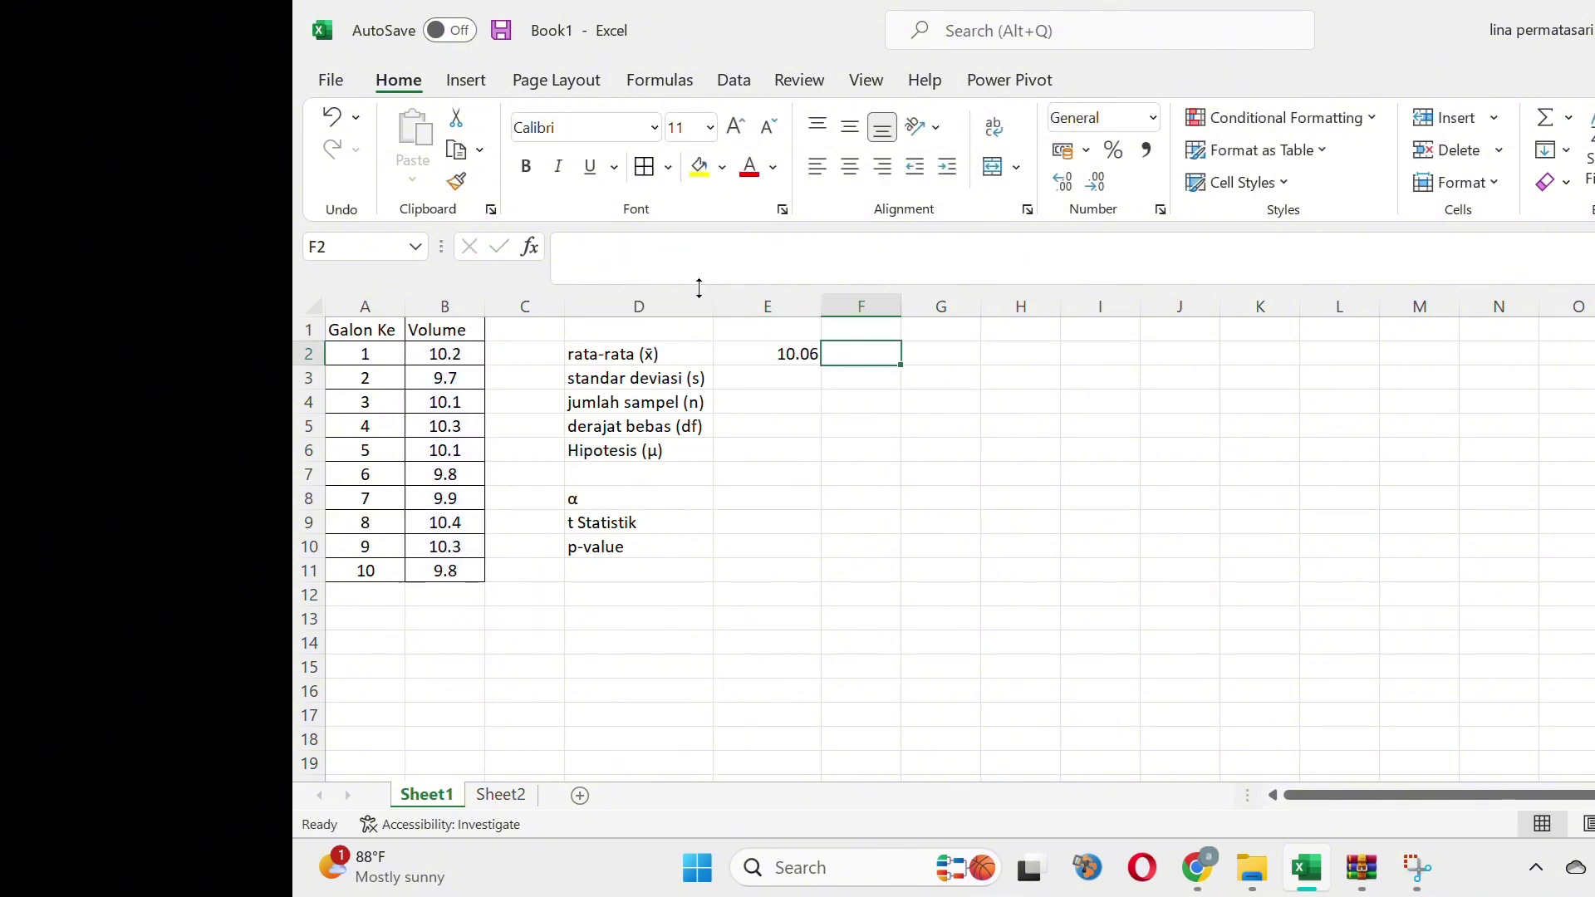
pyautogui.click(676, 264)
pyautogui.write("'=avvera")
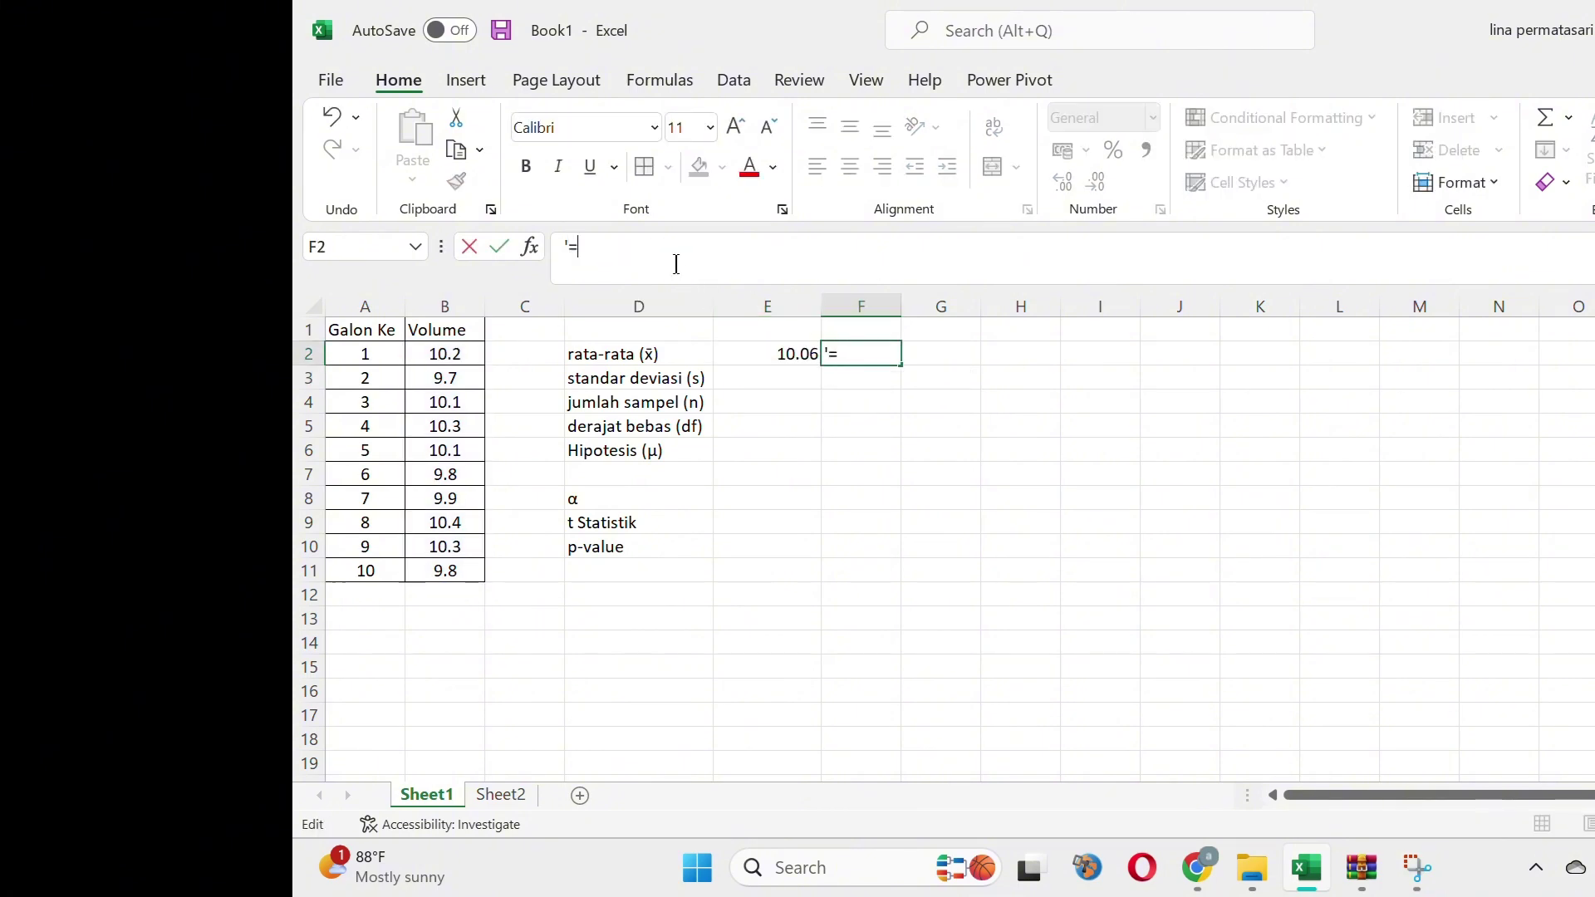
pyautogui.press('BackSpace')
pyautogui.write('ge')
pyautogui.press('Left')
pyautogui.press('Left')
pyautogui.press('Left')
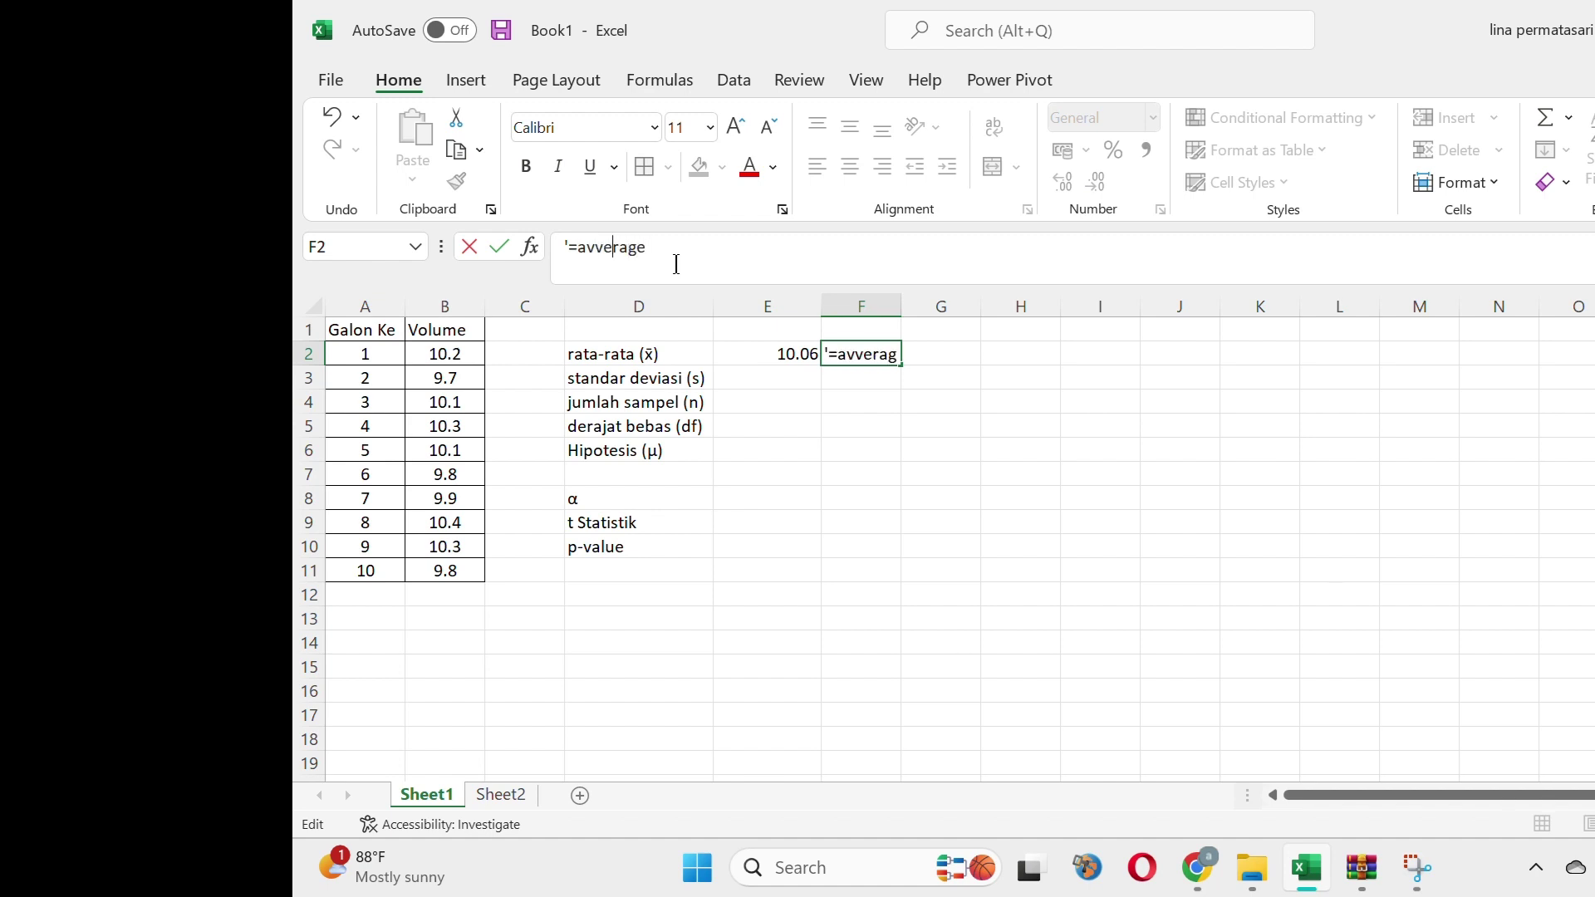
pyautogui.press('BackSpace')
pyautogui.press('Return')
pyautogui.press('Left')
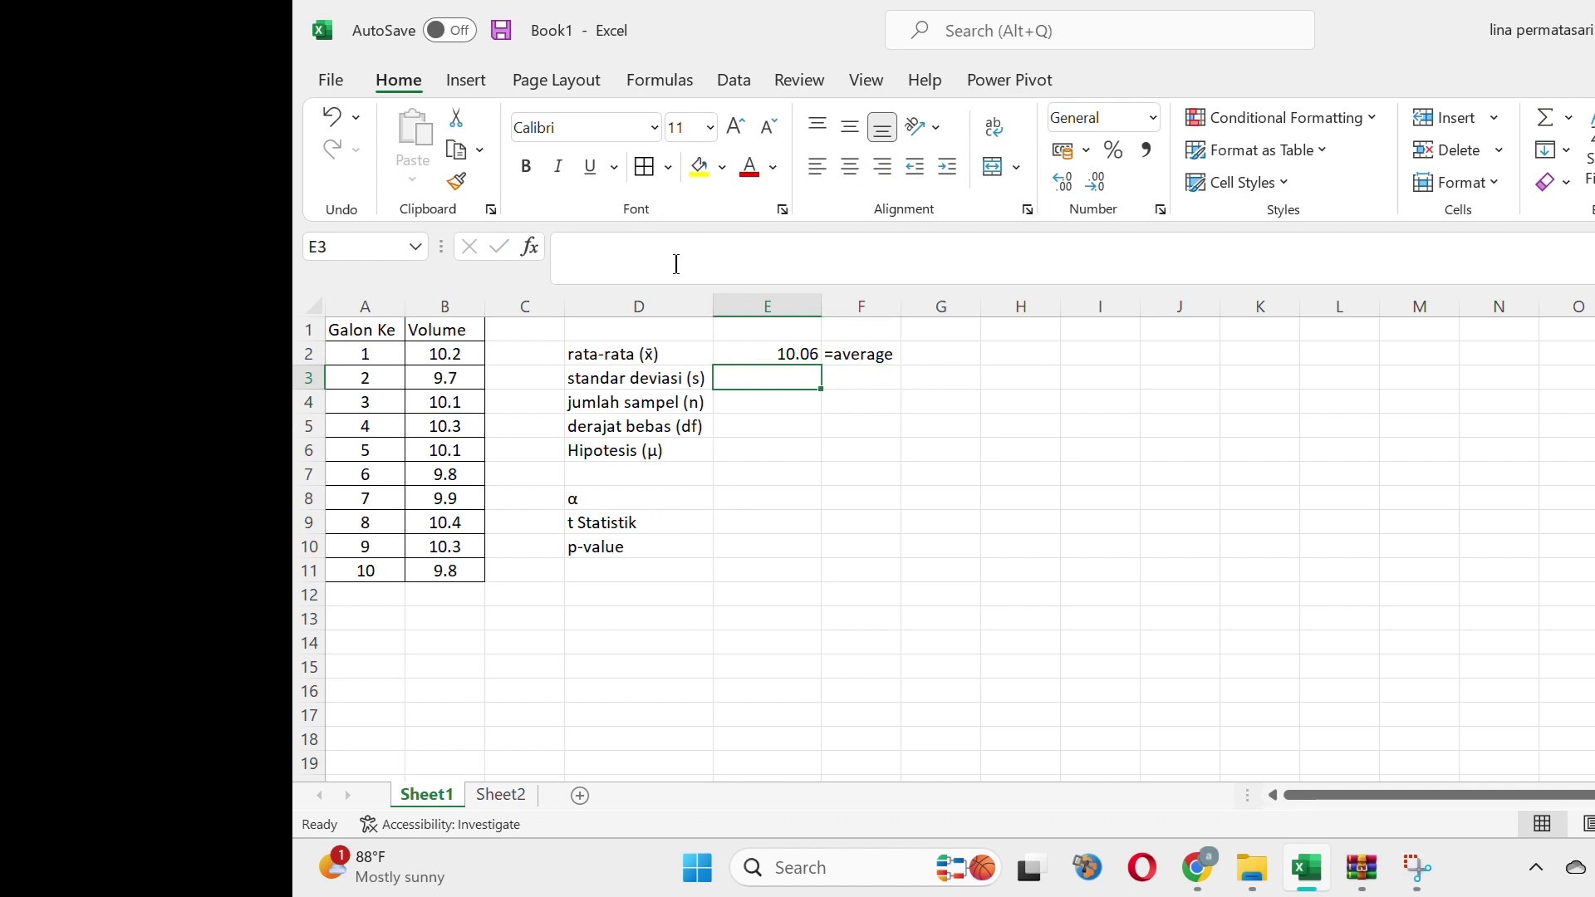
# Check the Volume data range B2:B11 that the statistics are based on
pyautogui.press('Up')
pyautogui.press('Left')
pyautogui.press('Left')
pyautogui.press('Left')
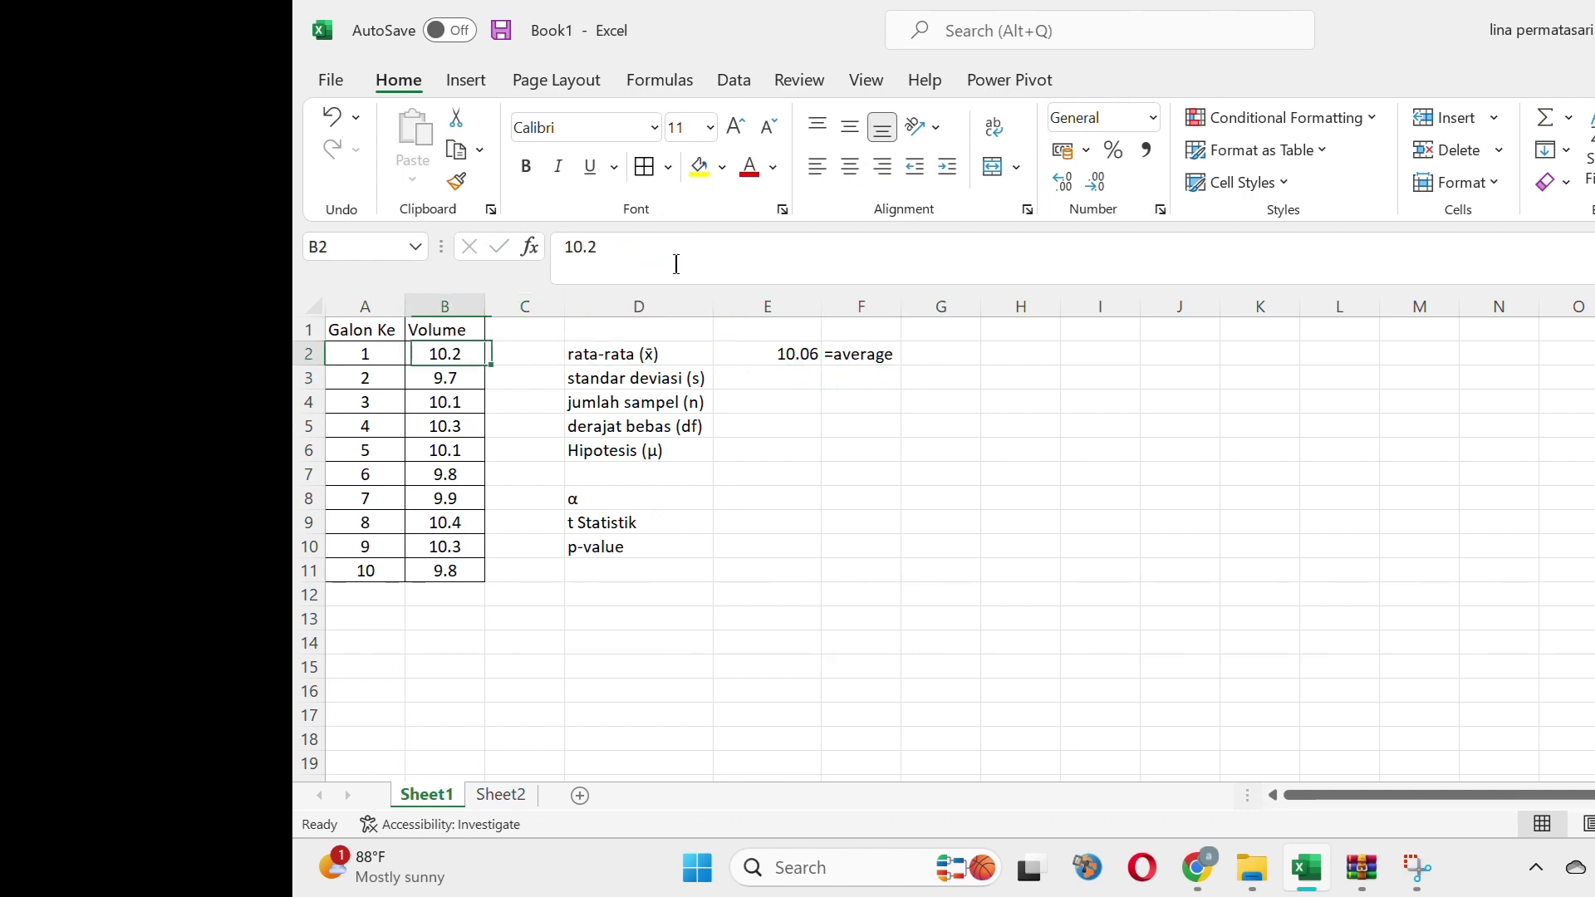
pyautogui.hotkey('ctrl', 'shift', 'Down')
pyautogui.press('Right')
pyautogui.press('Right')
pyautogui.press('Right')
pyautogui.press('Down')
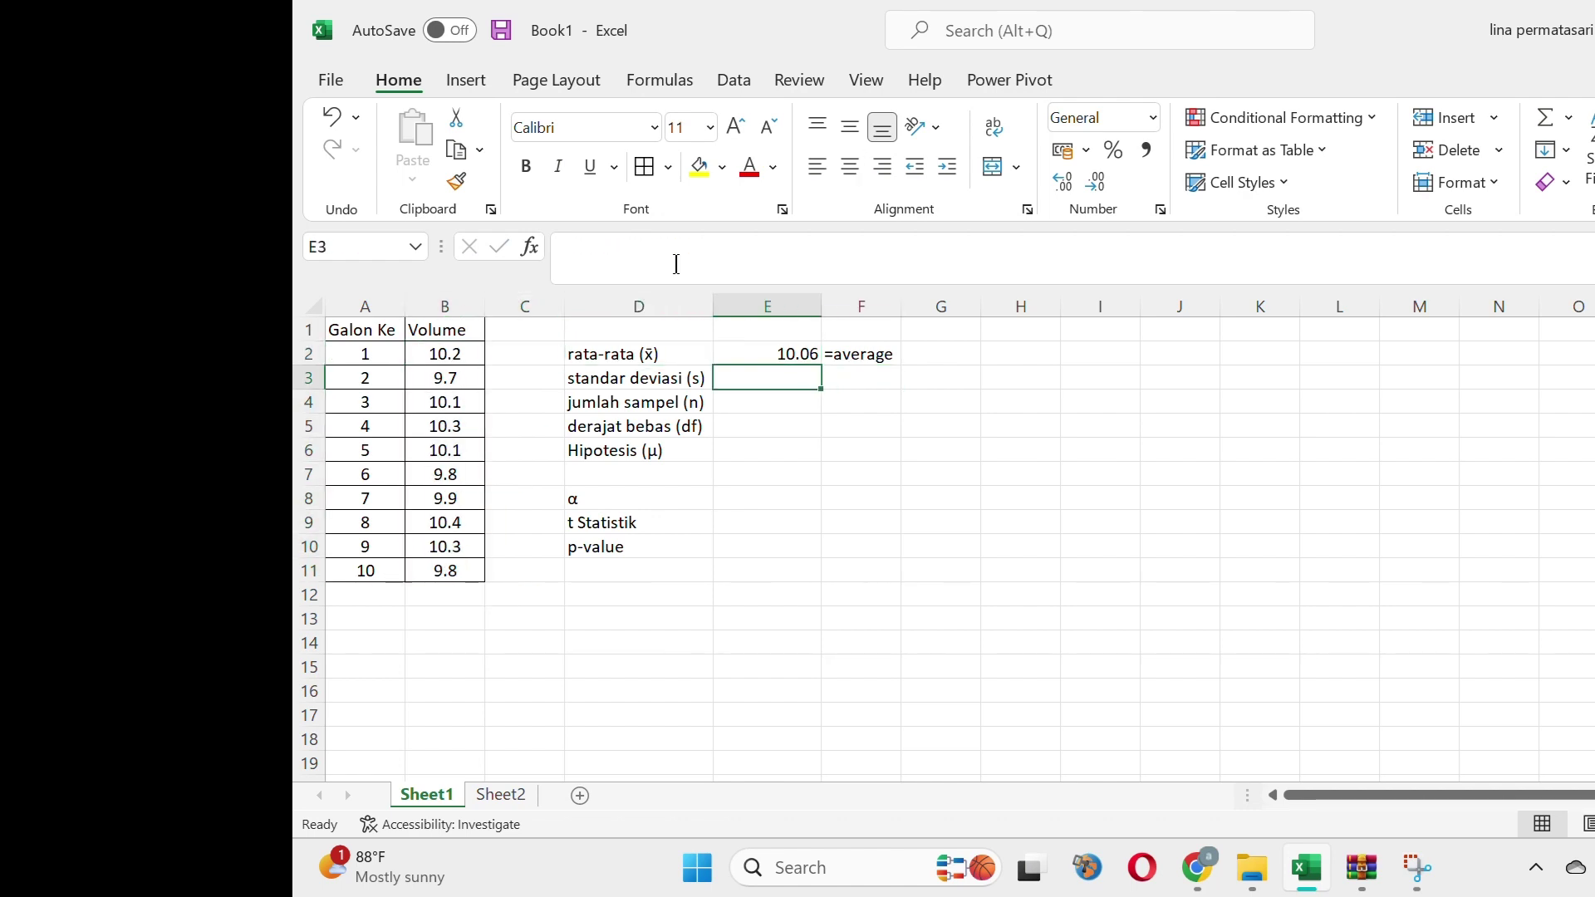
# Calculate the sample standard deviation of B2:B11 in E3 with the STDEV.S function
pyautogui.write('=')
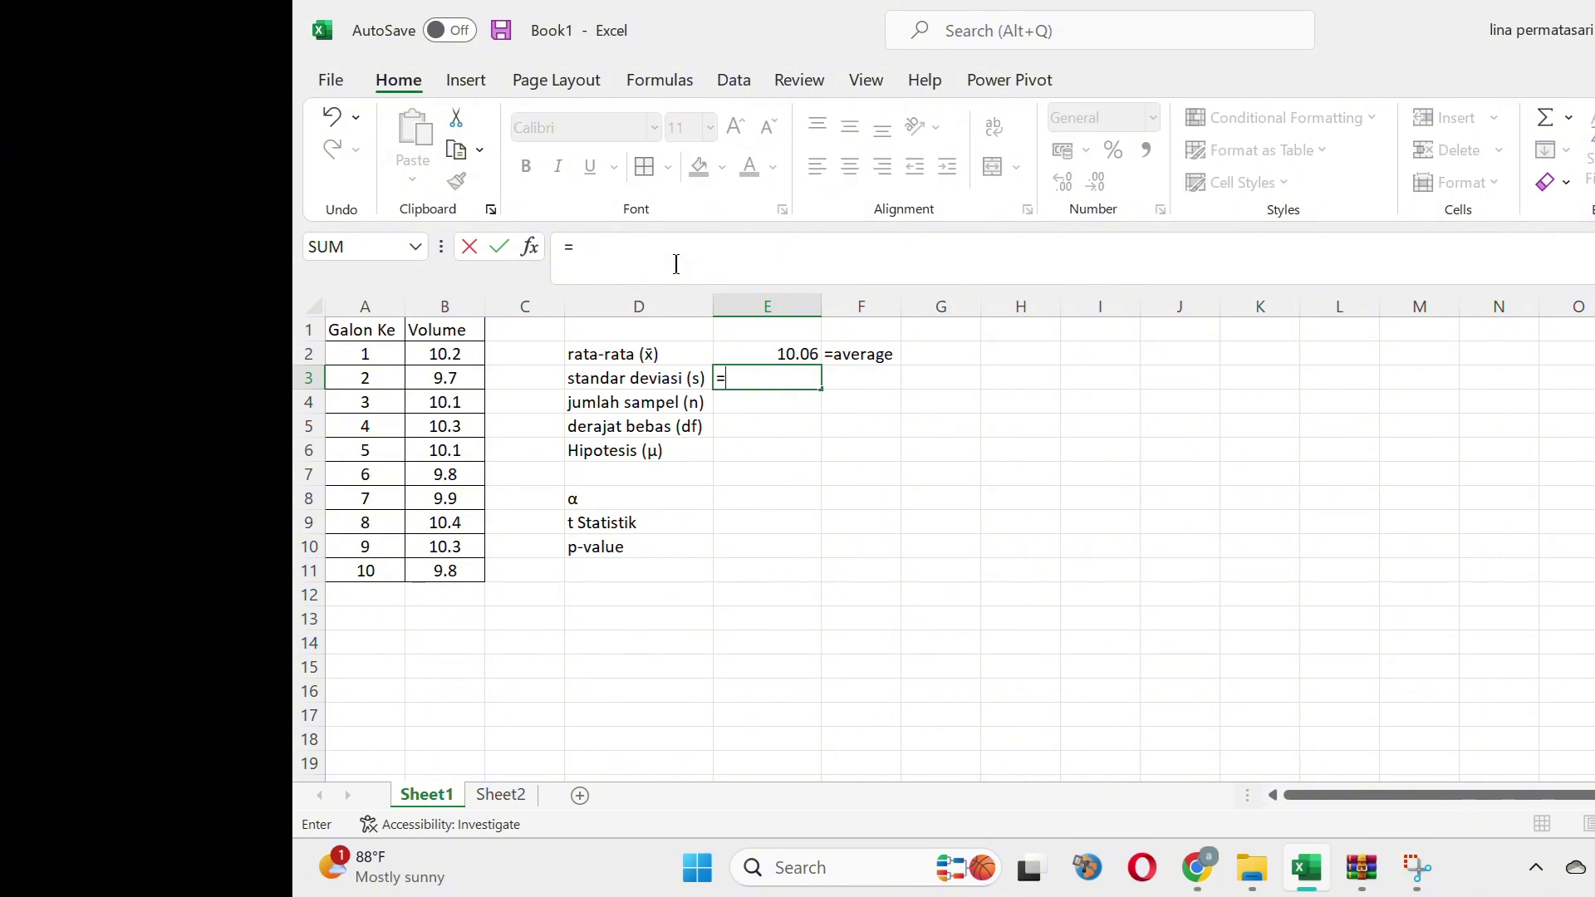
pyautogui.write('st')
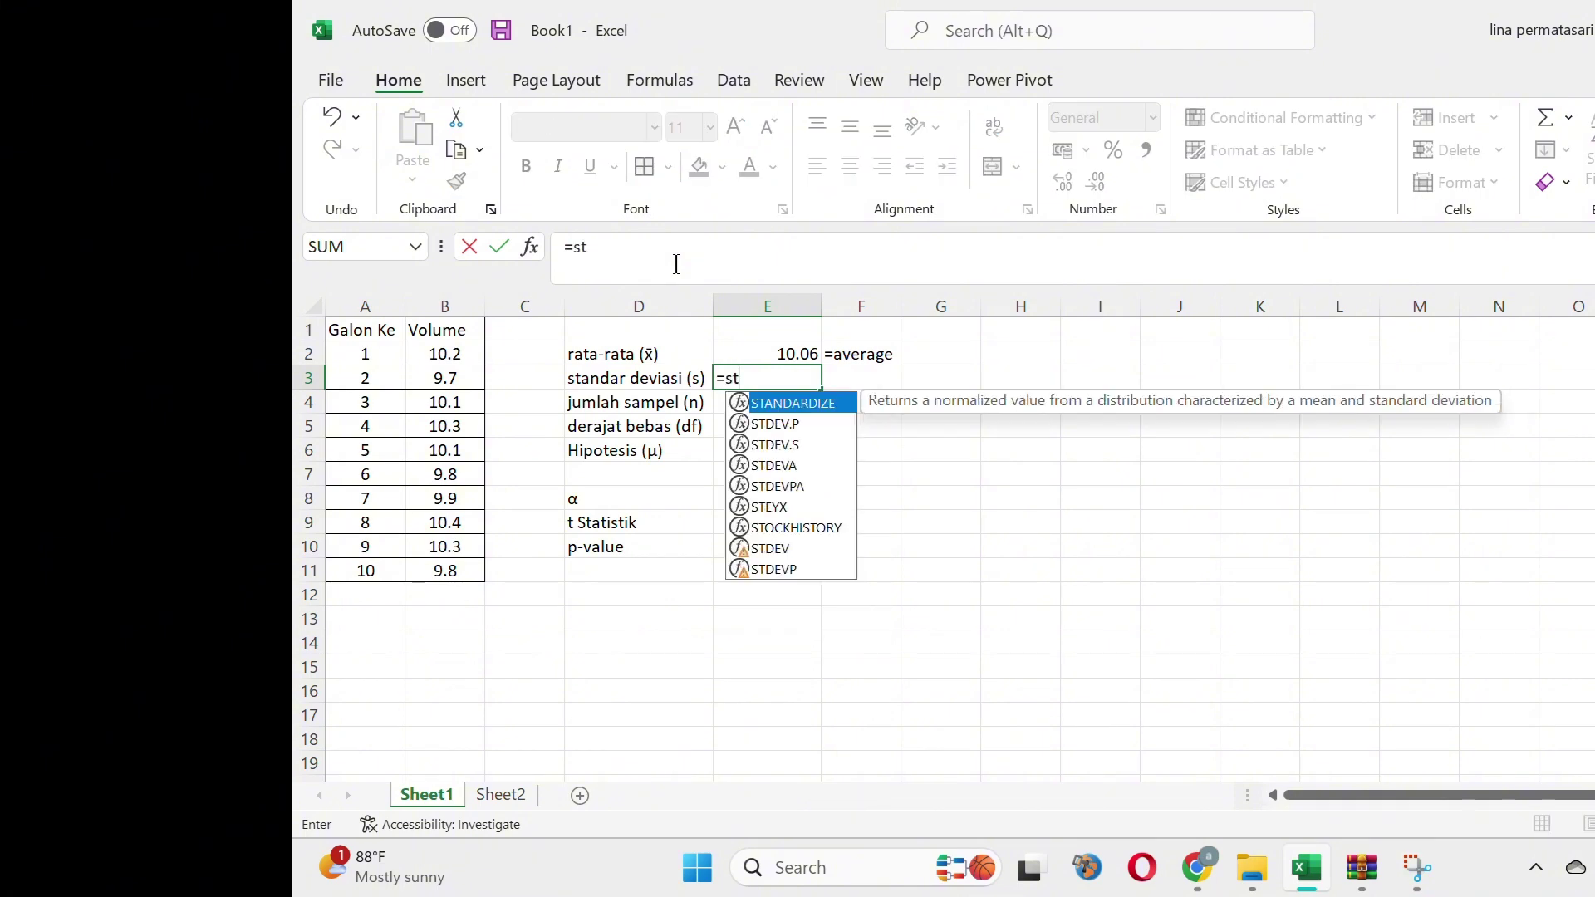
pyautogui.write('dev')
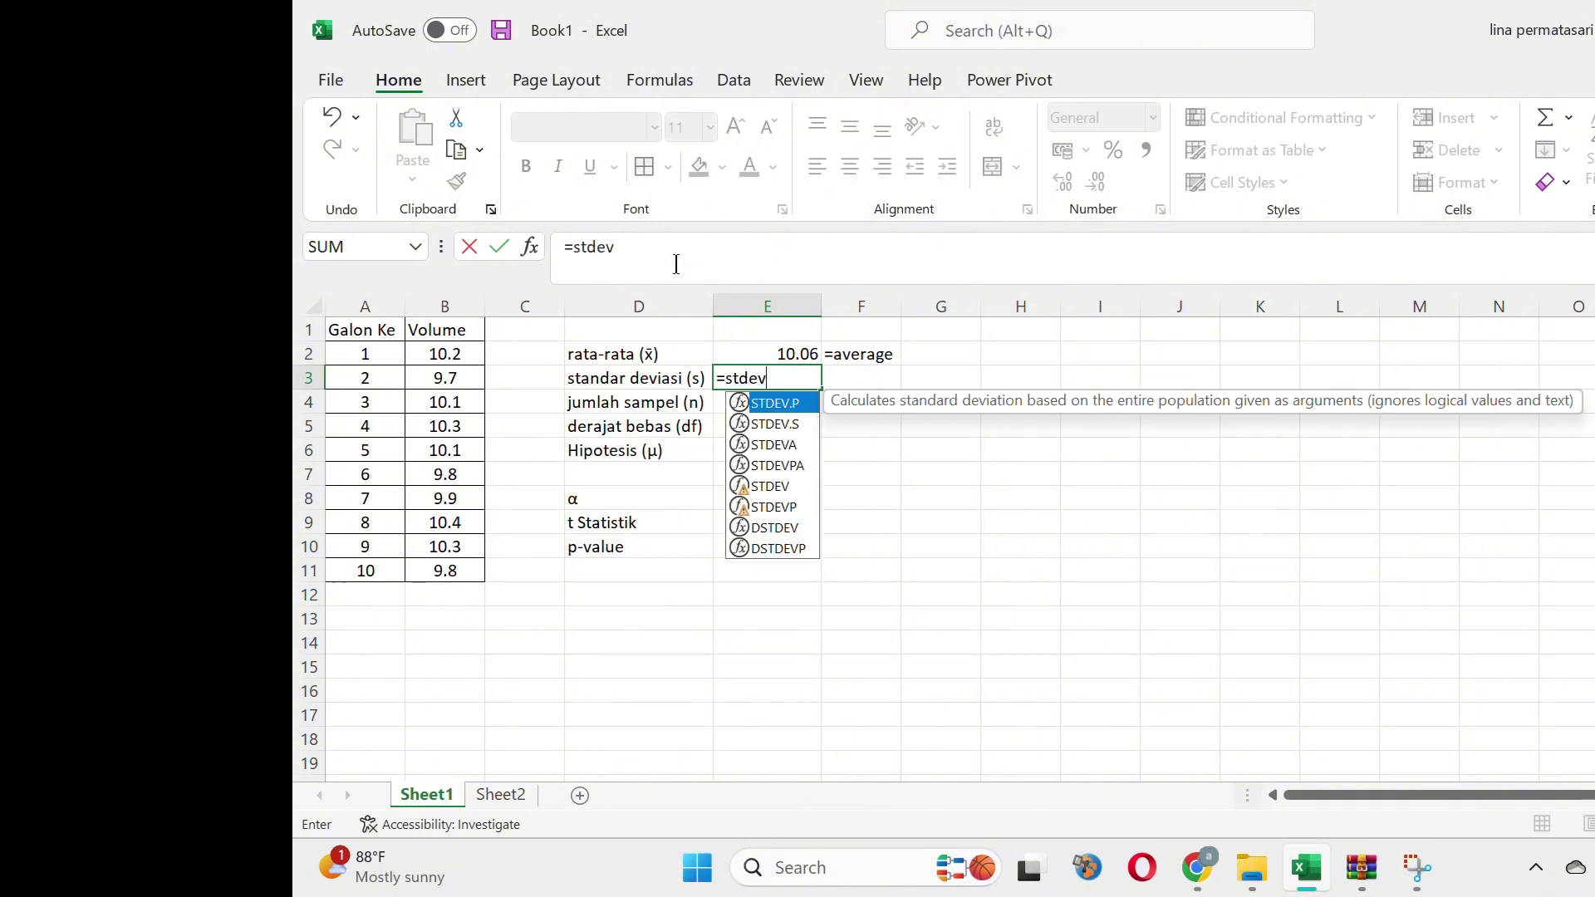
pyautogui.write('.')
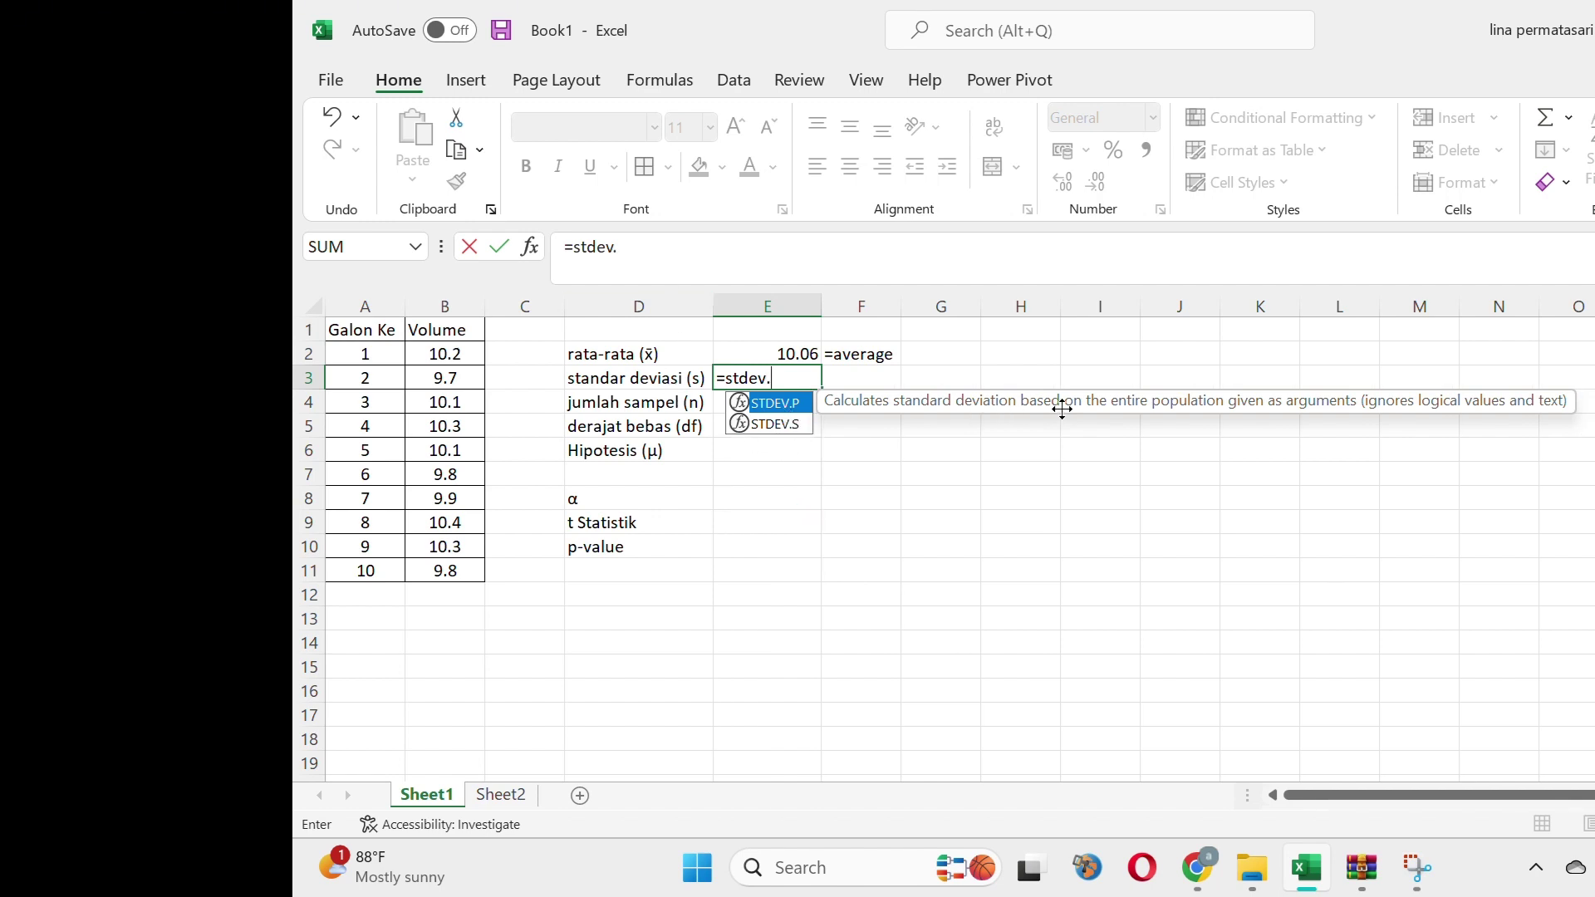
pyautogui.click(777, 426)
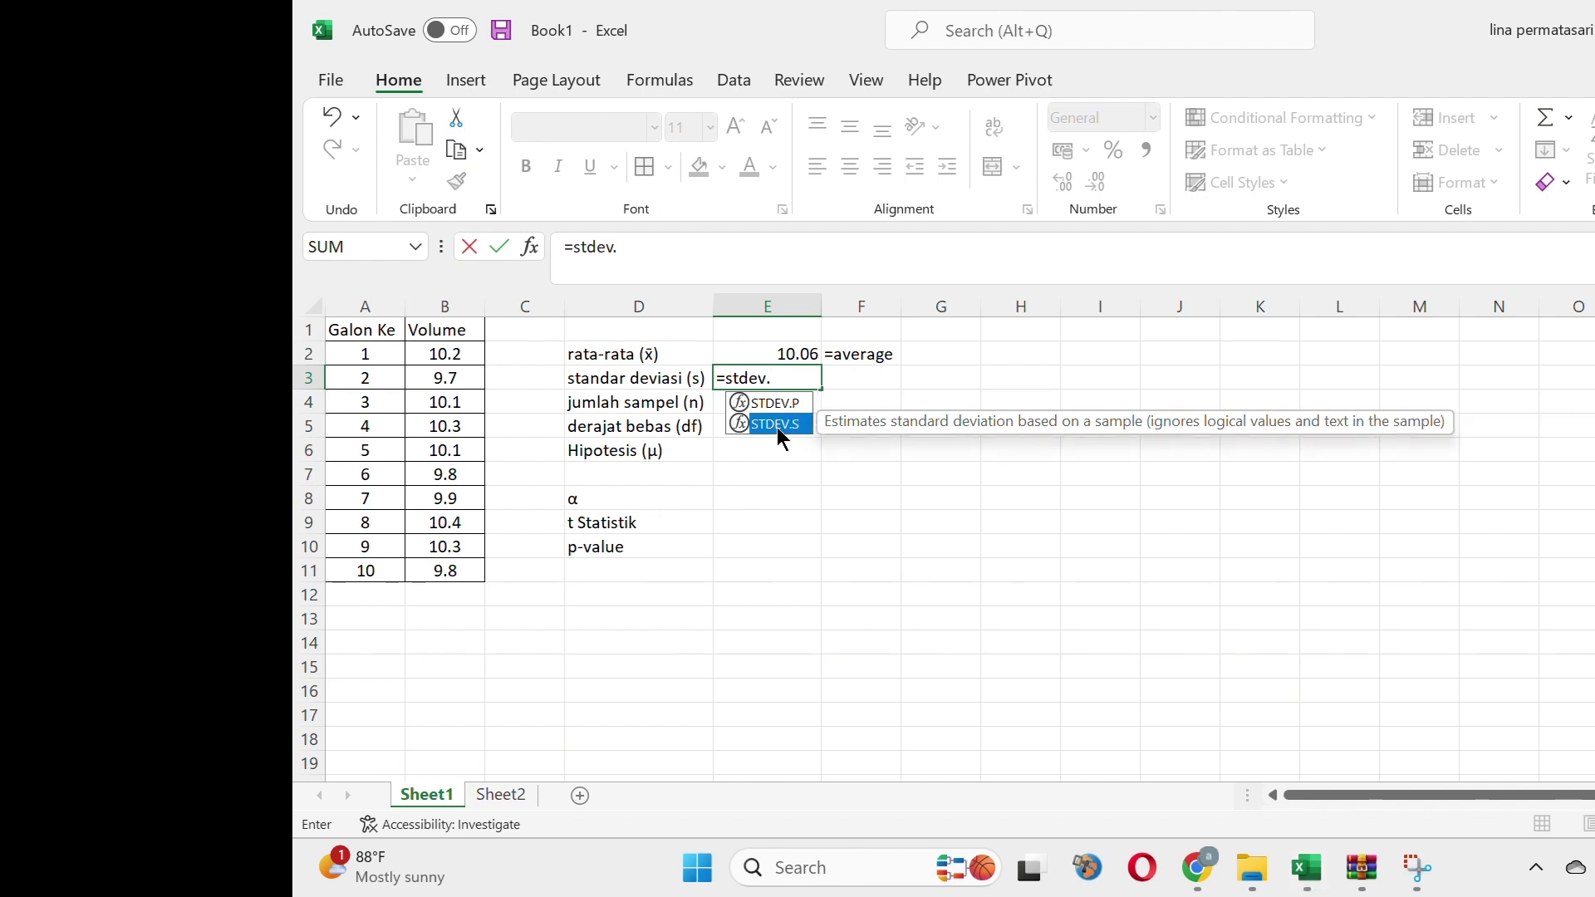
pyautogui.write('s')
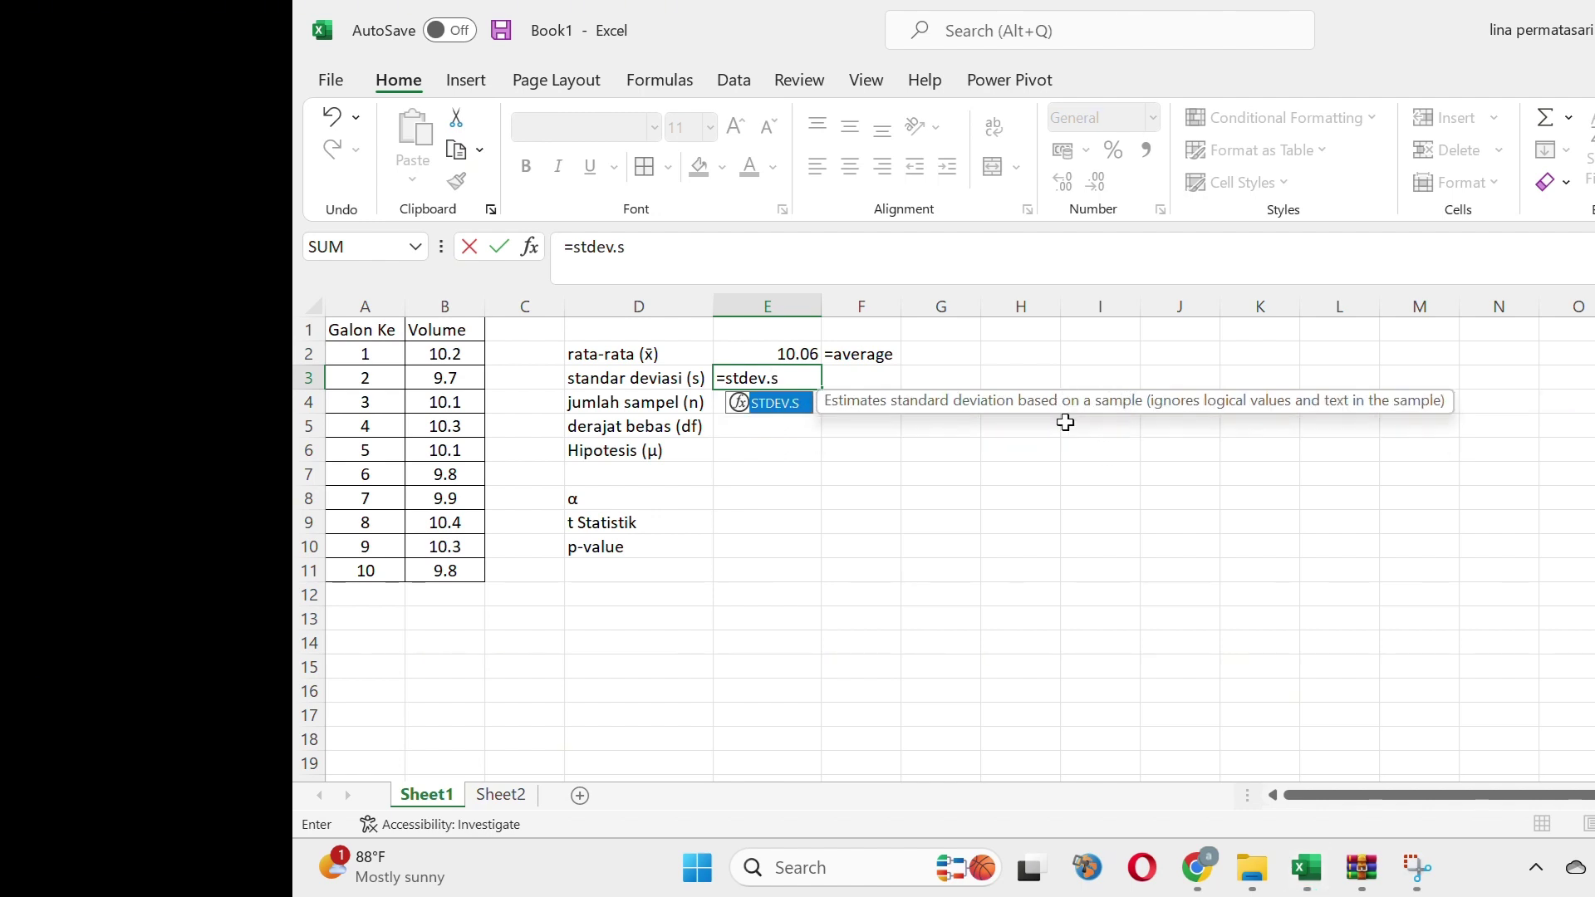
pyautogui.write('(')
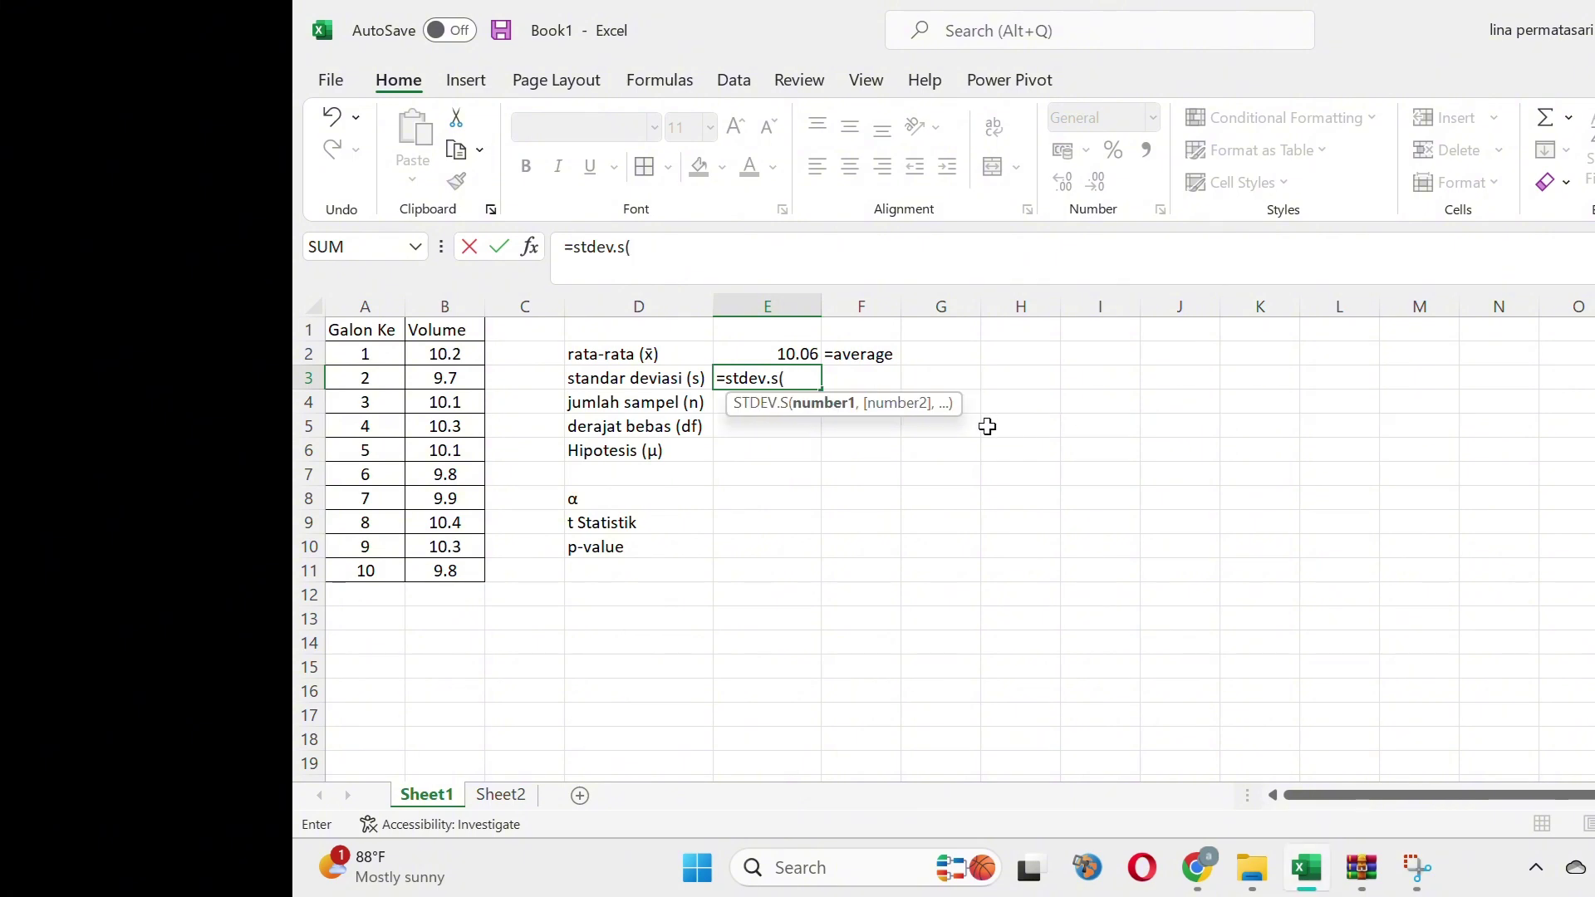
pyautogui.click(445, 349)
pyautogui.hotkey('ctrl', 'shift', 'Down')
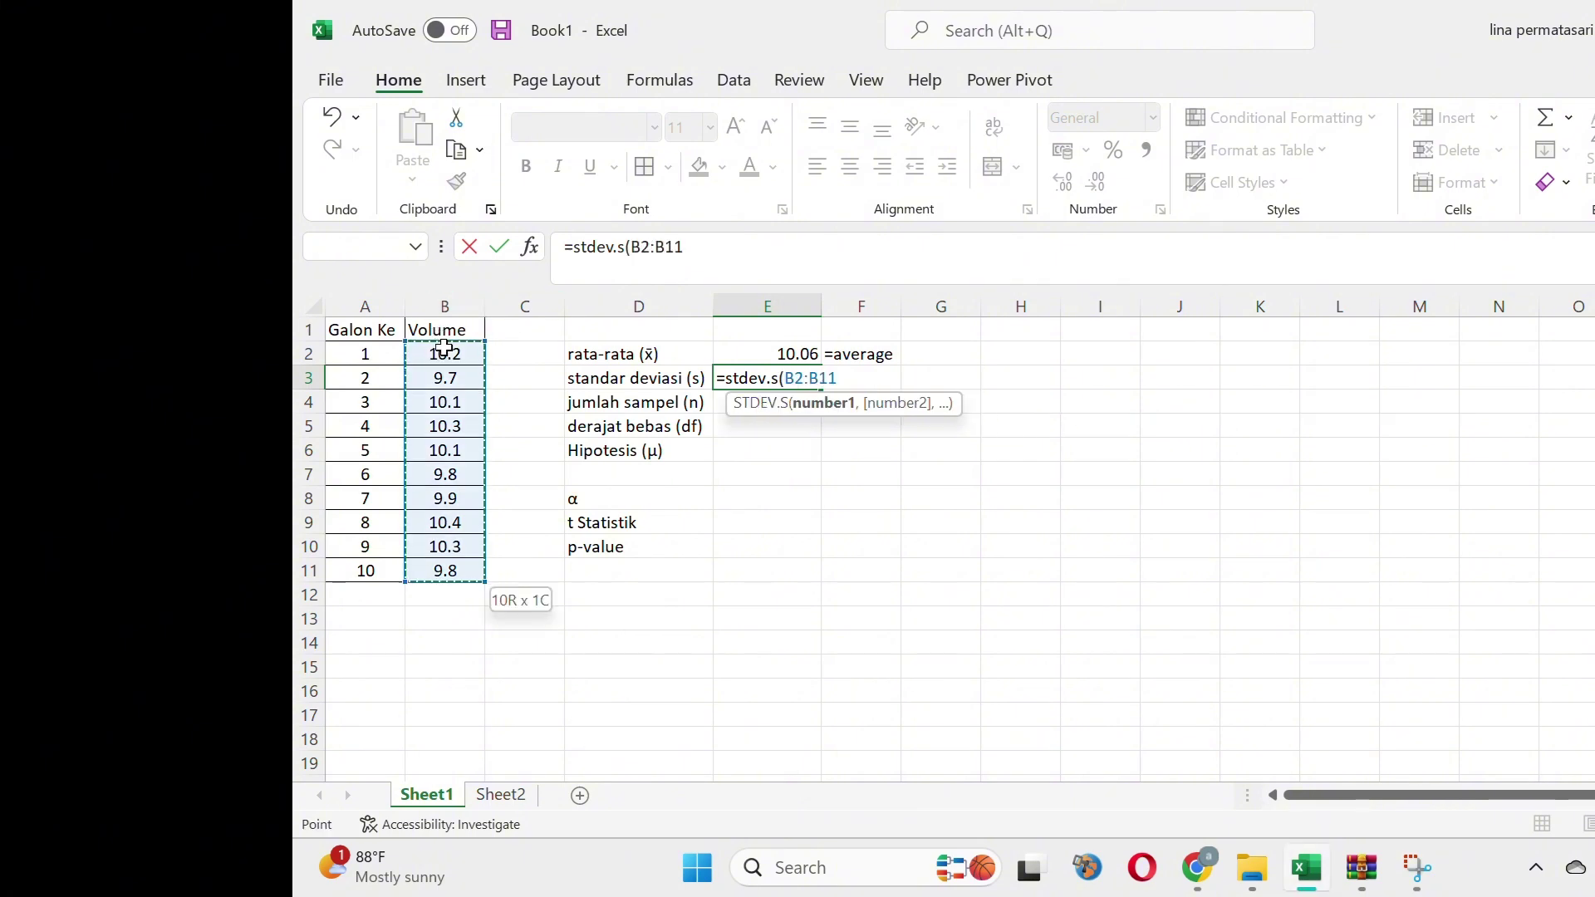
pyautogui.press('Return')
pyautogui.press('Up')
pyautogui.press('Right')
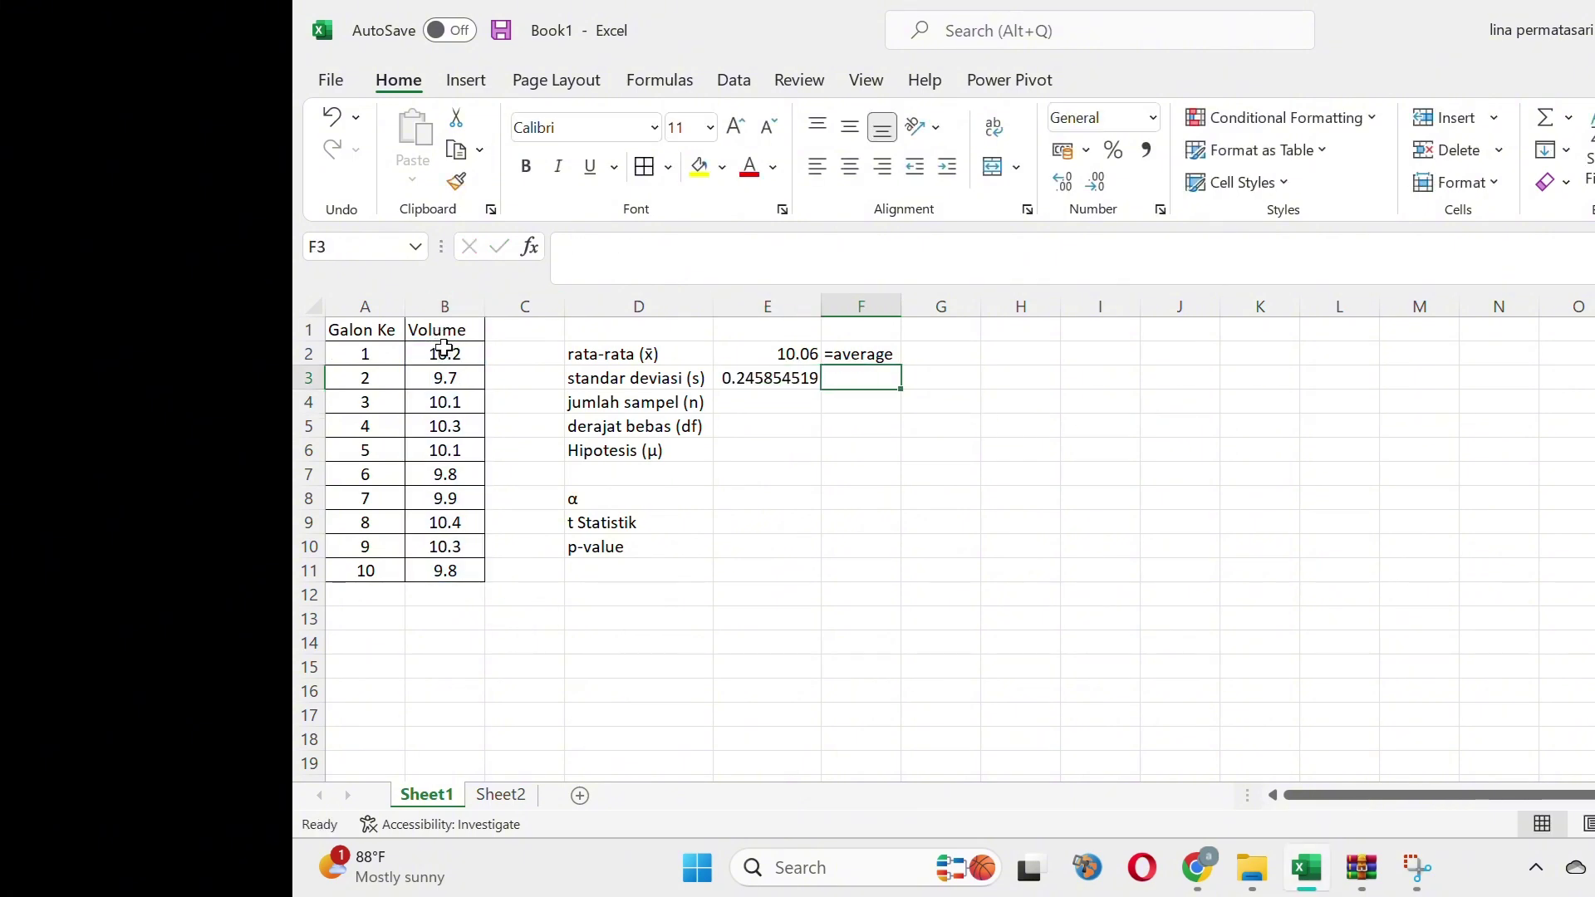
pyautogui.press('Left')
pyautogui.press('Right')
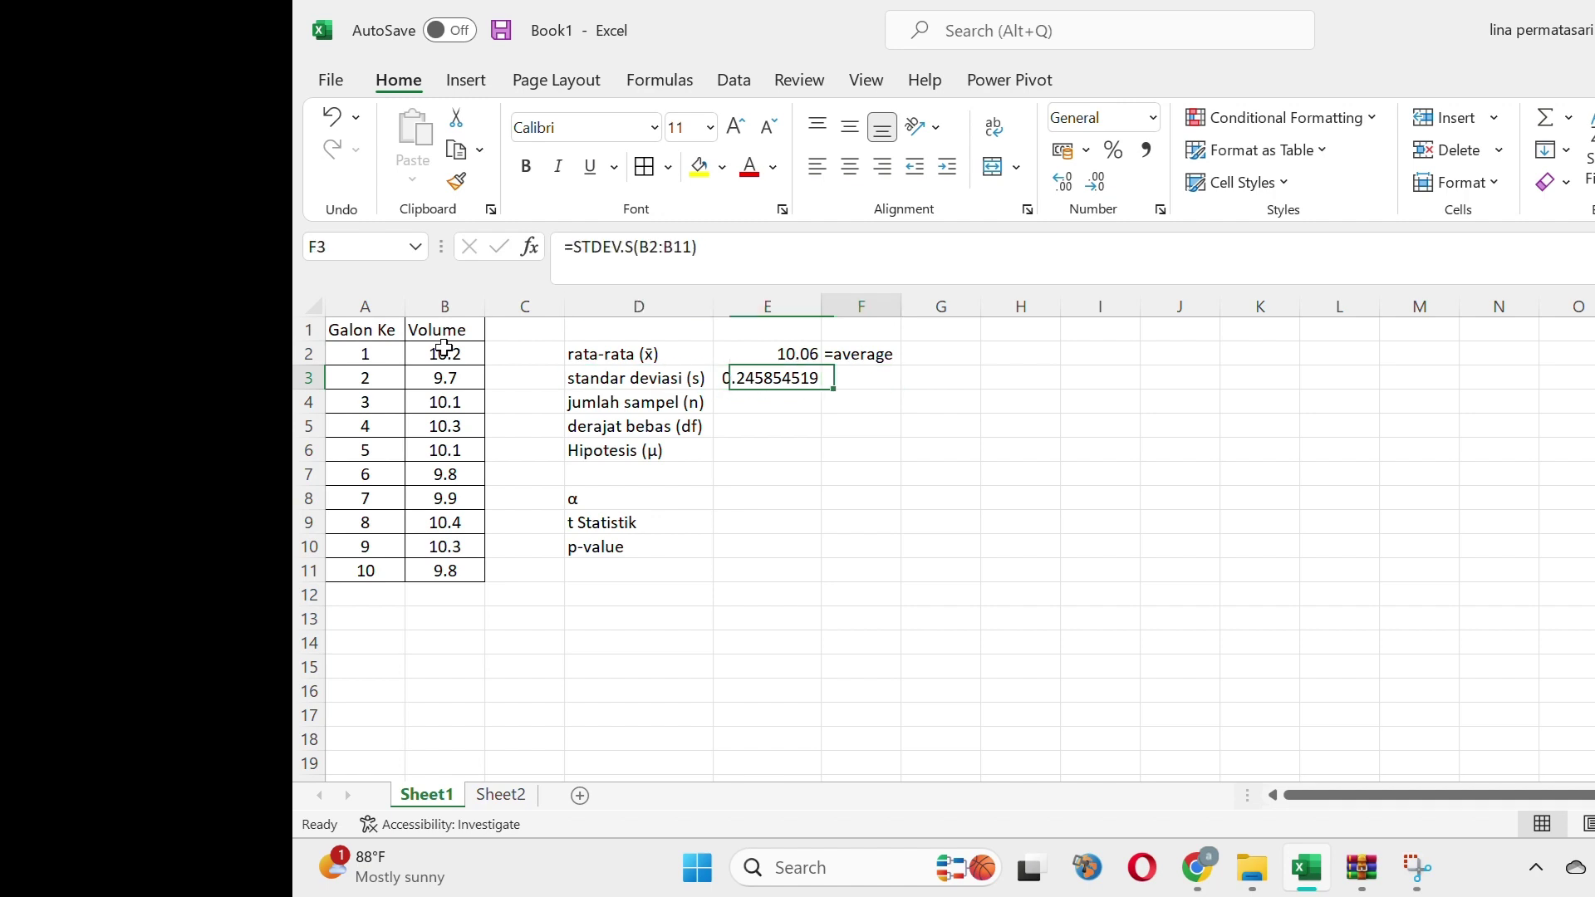
pyautogui.press('Left')
pyautogui.press('Down')
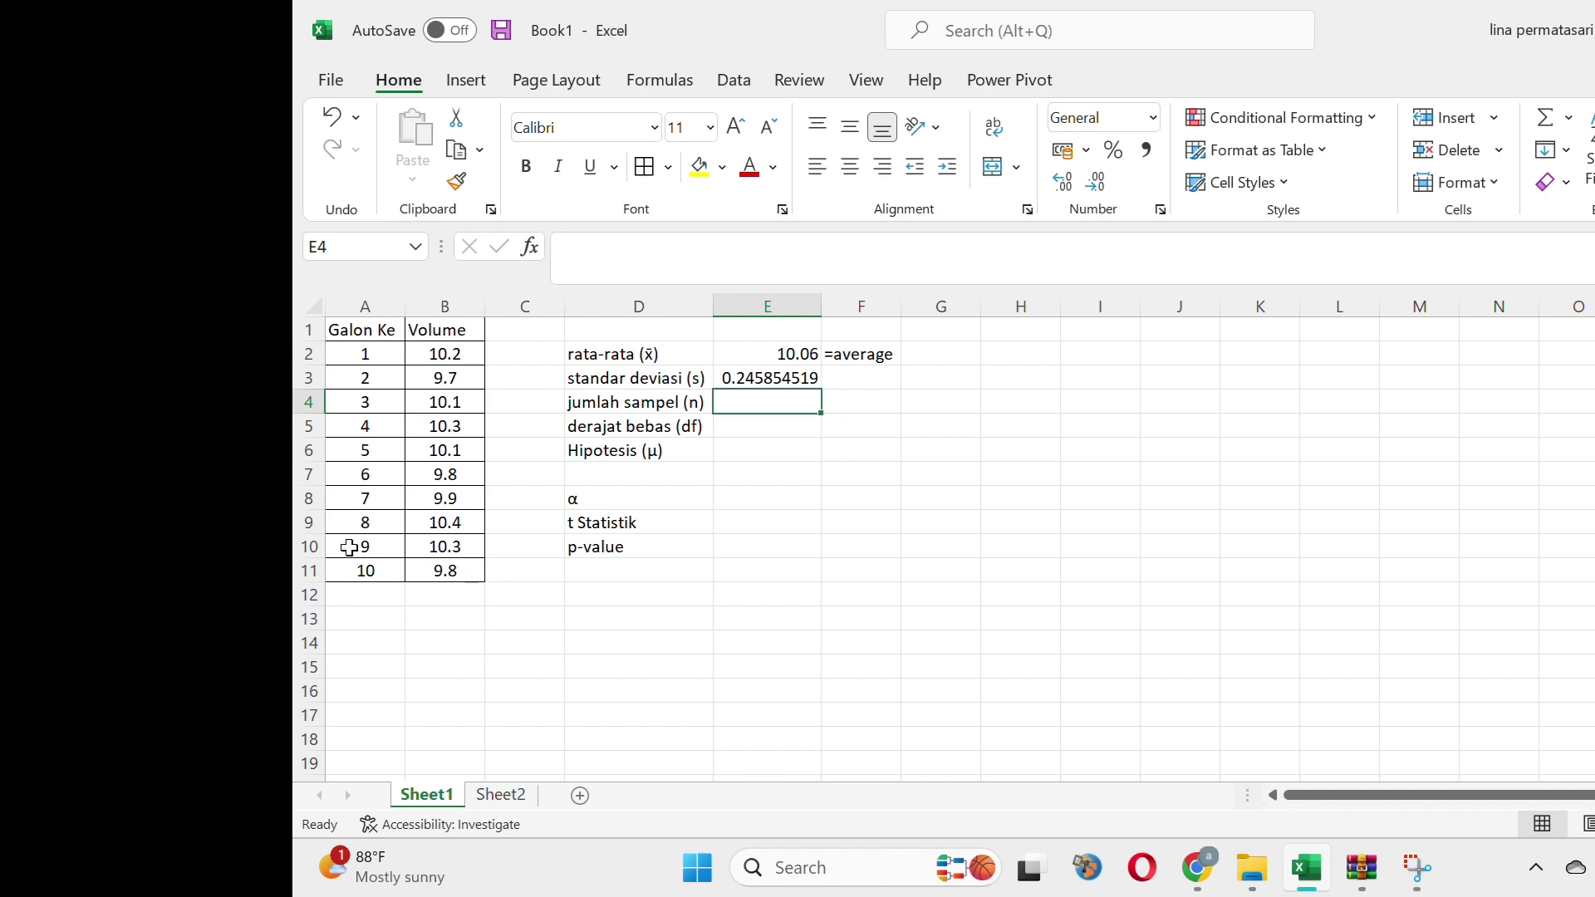
# Enter the sample size 10 in E4 and calculate the degrees of freedom in E5 as =E4-1
pyautogui.write('10')
pyautogui.press('Return')
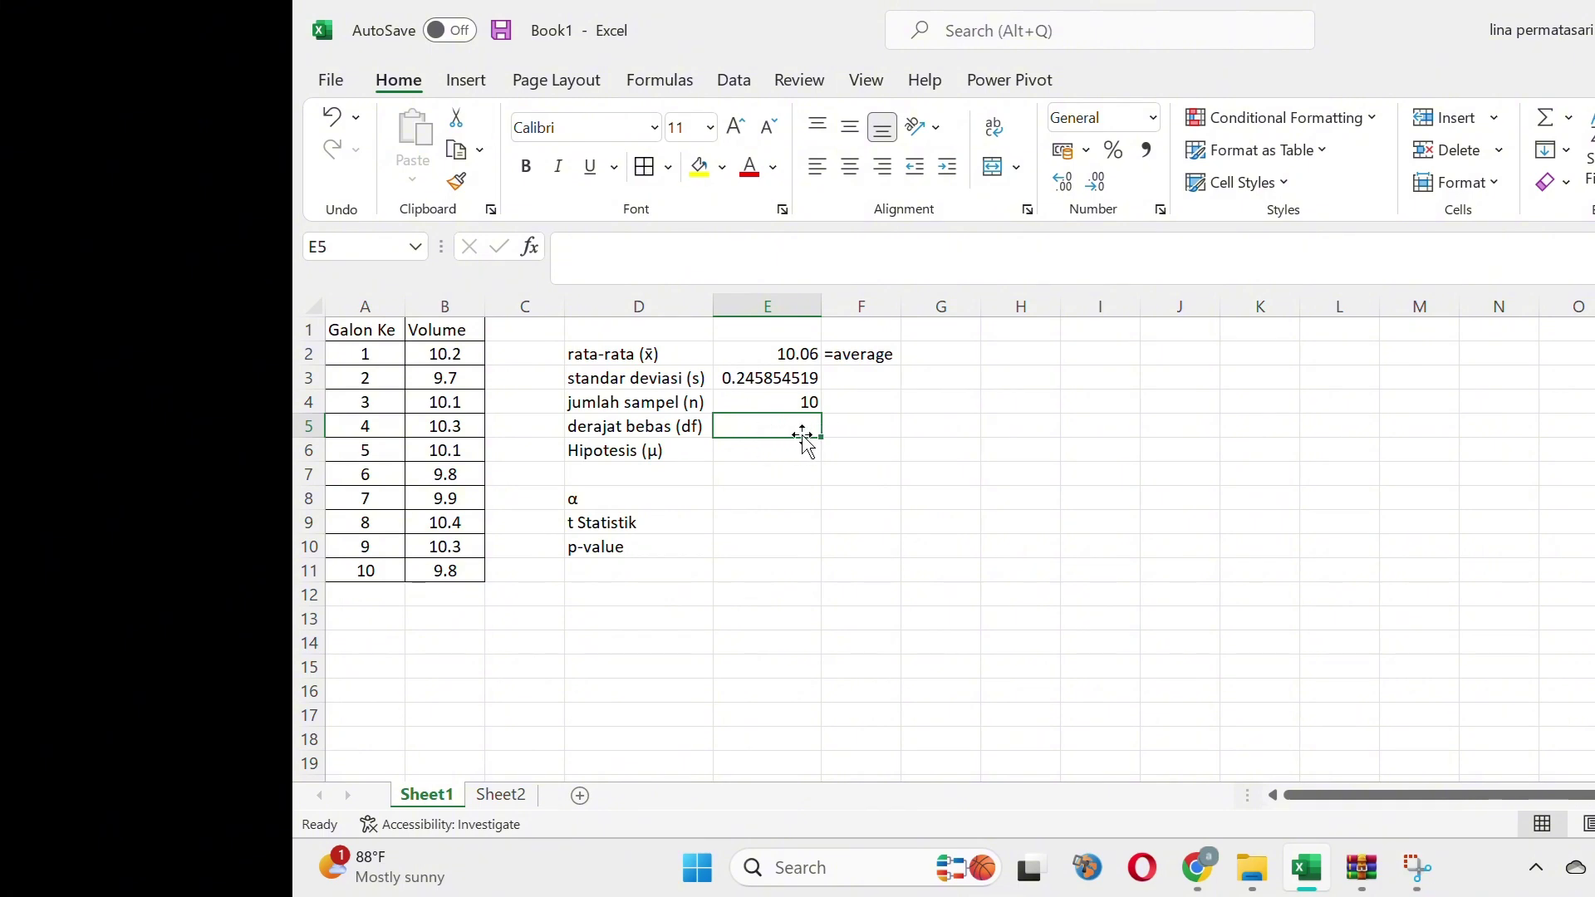
pyautogui.write('=')
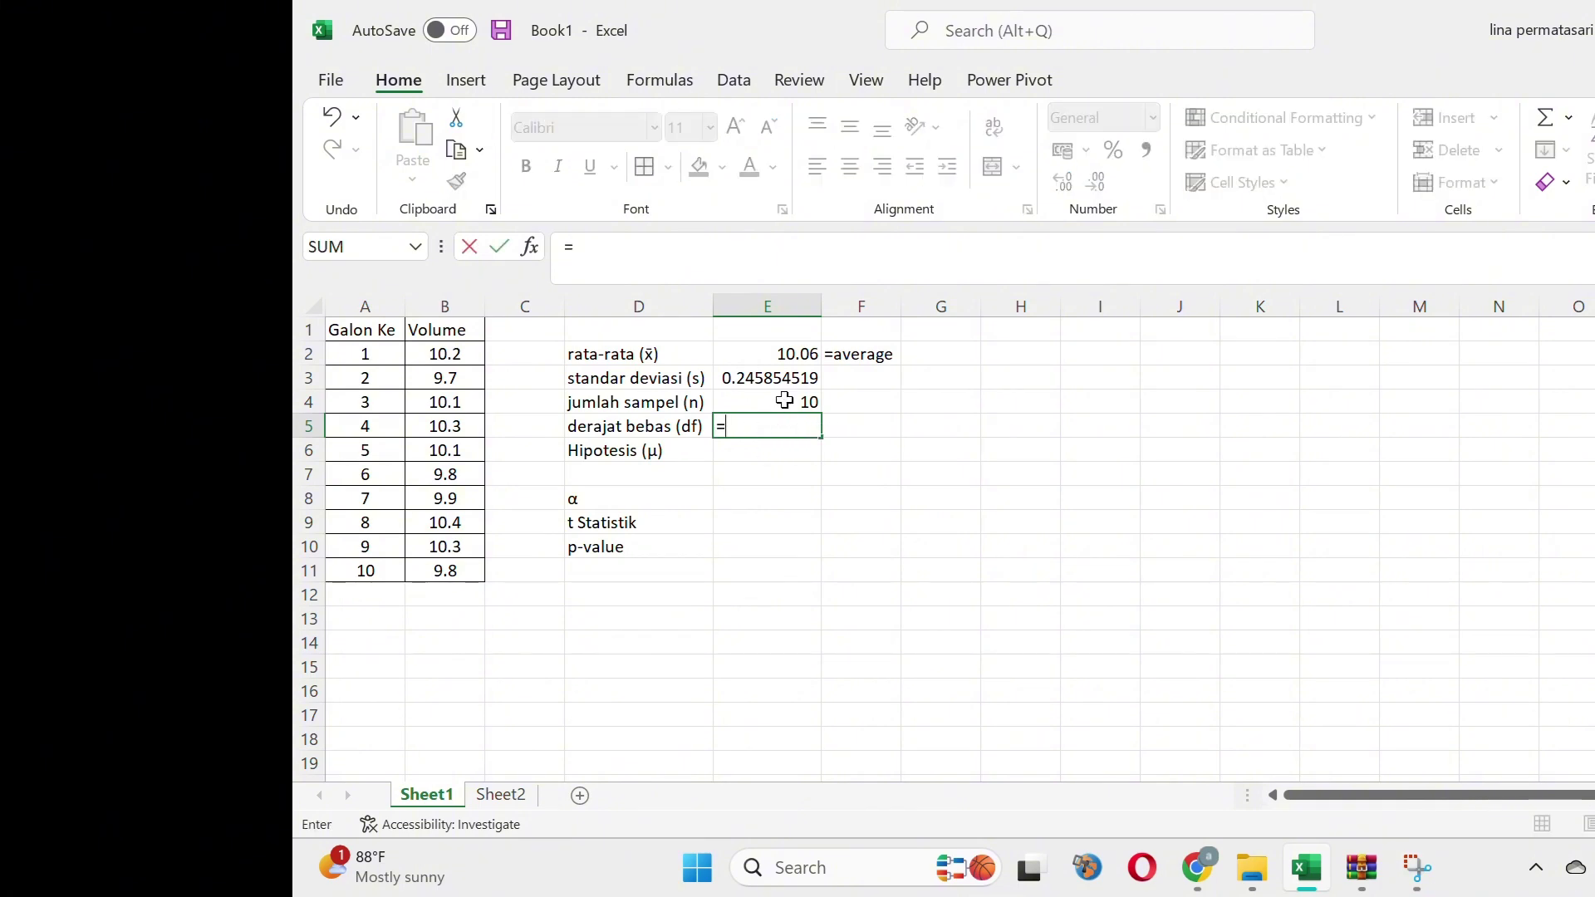
pyautogui.click(777, 403)
pyautogui.write('-')
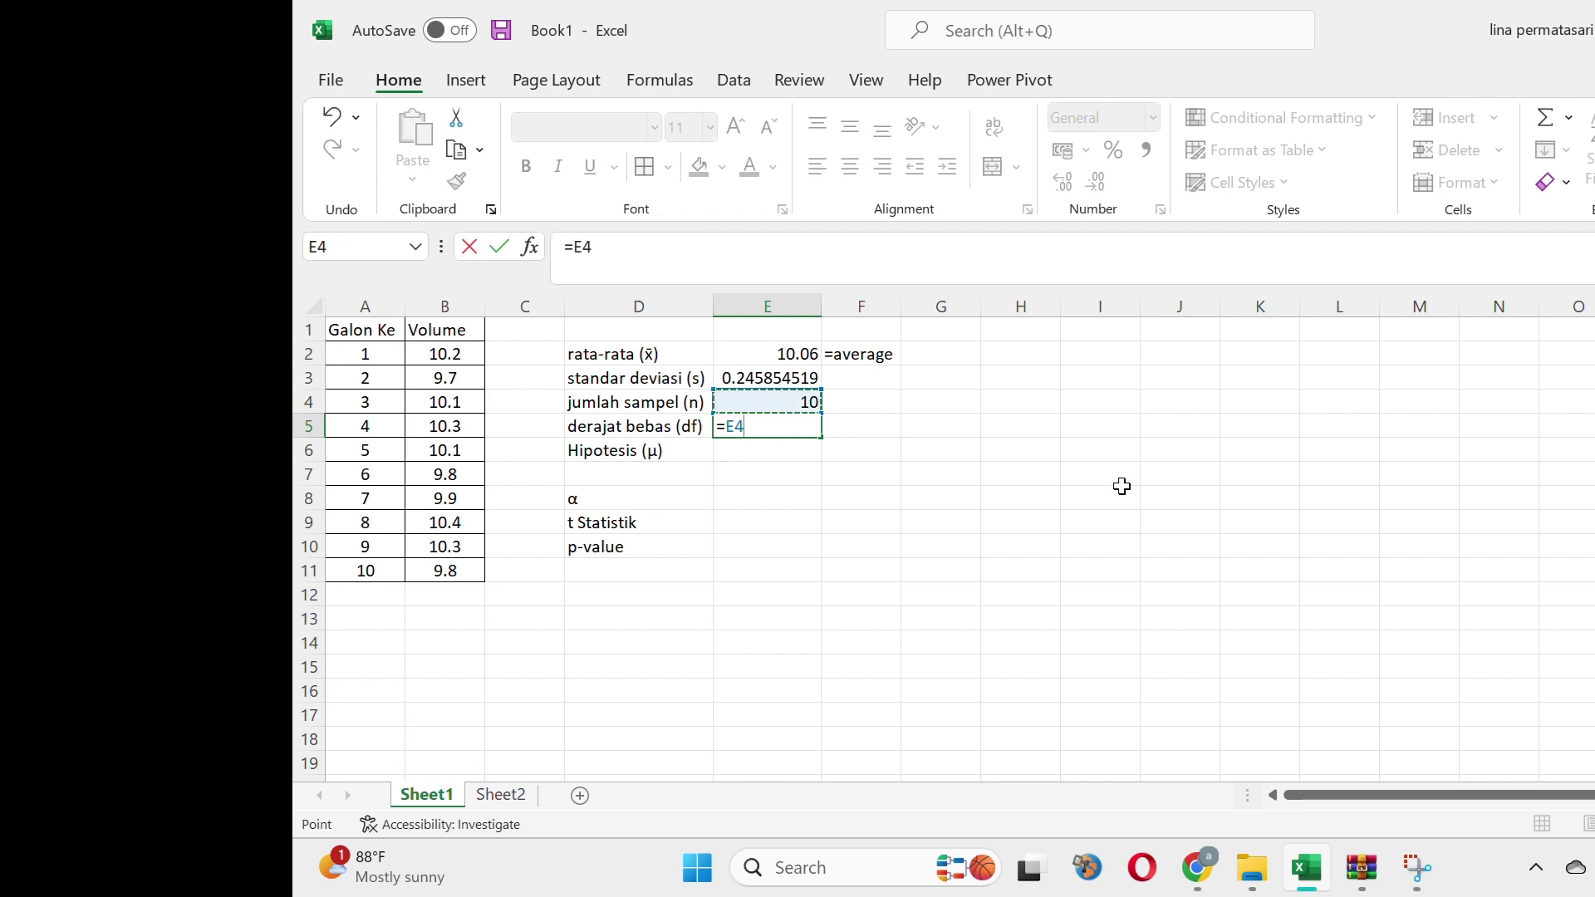
pyautogui.write('1')
pyautogui.press('Return')
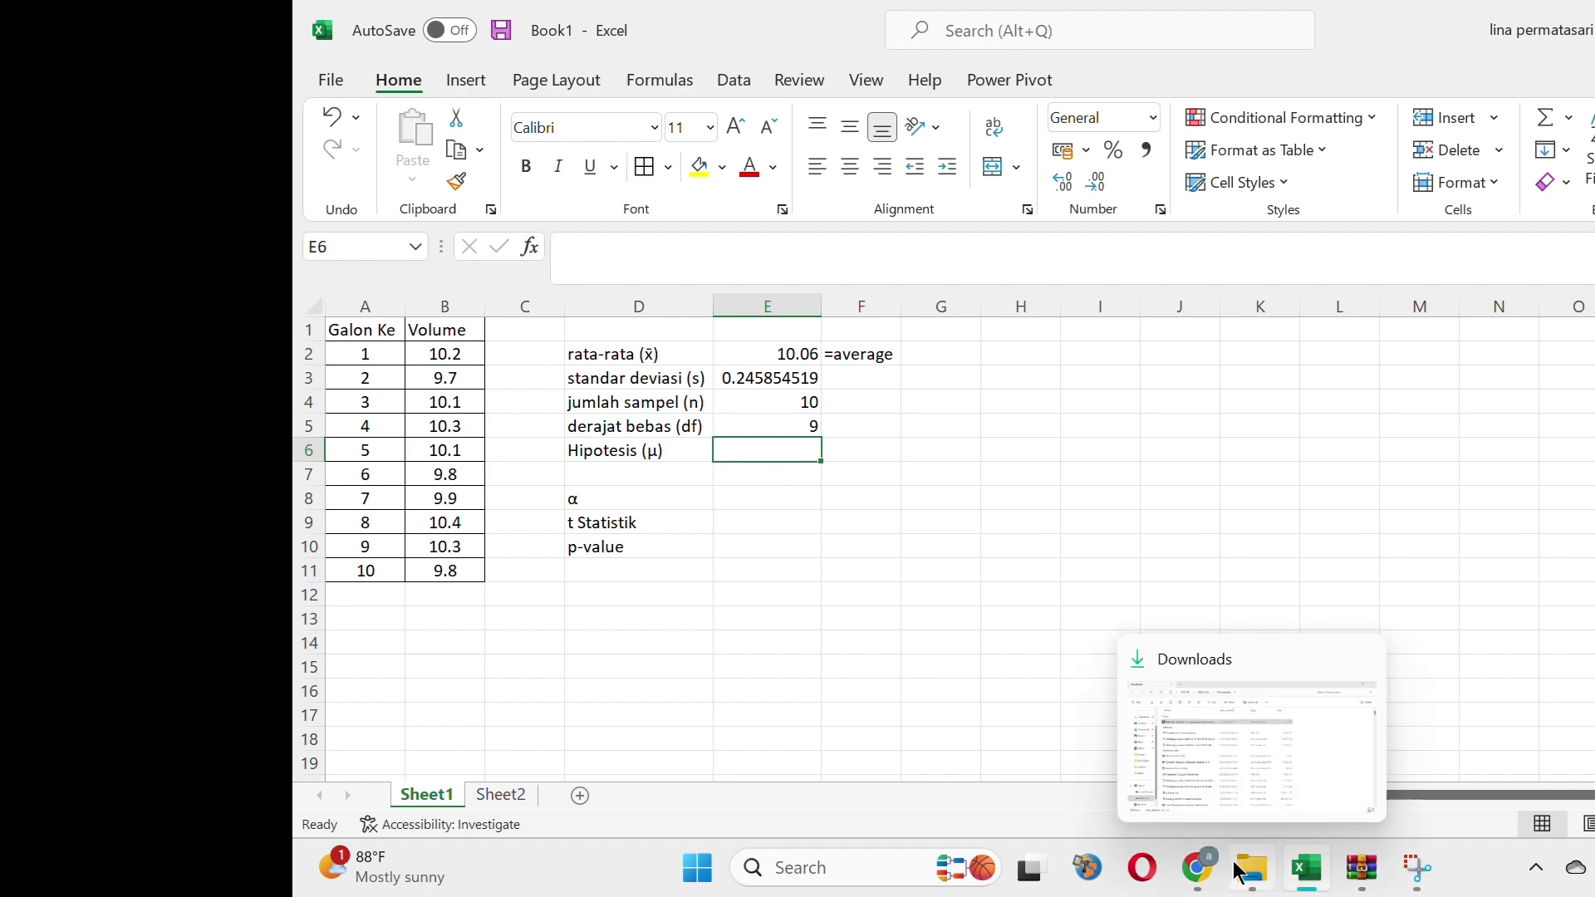
# Look up the claimed mean volume in the statistics PDF in Chrome and enter 10 as the hypothesised mean in Excel cell E6
pyautogui.moveTo(1200, 887)
pyautogui.click(1163, 748)
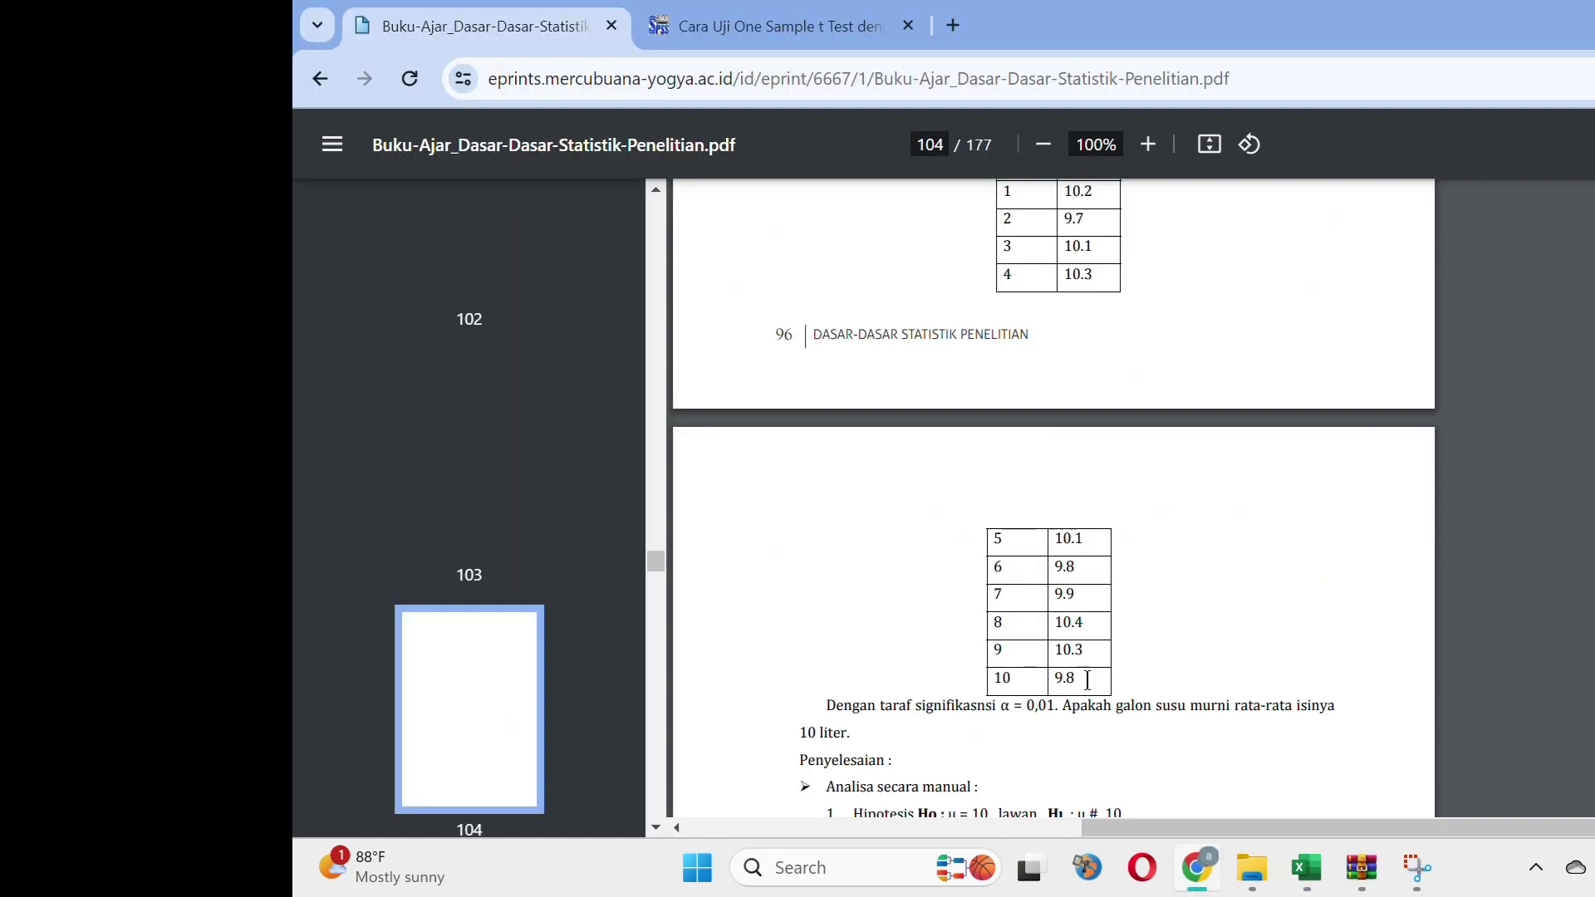
pyautogui.scroll(5, 1071, 689)
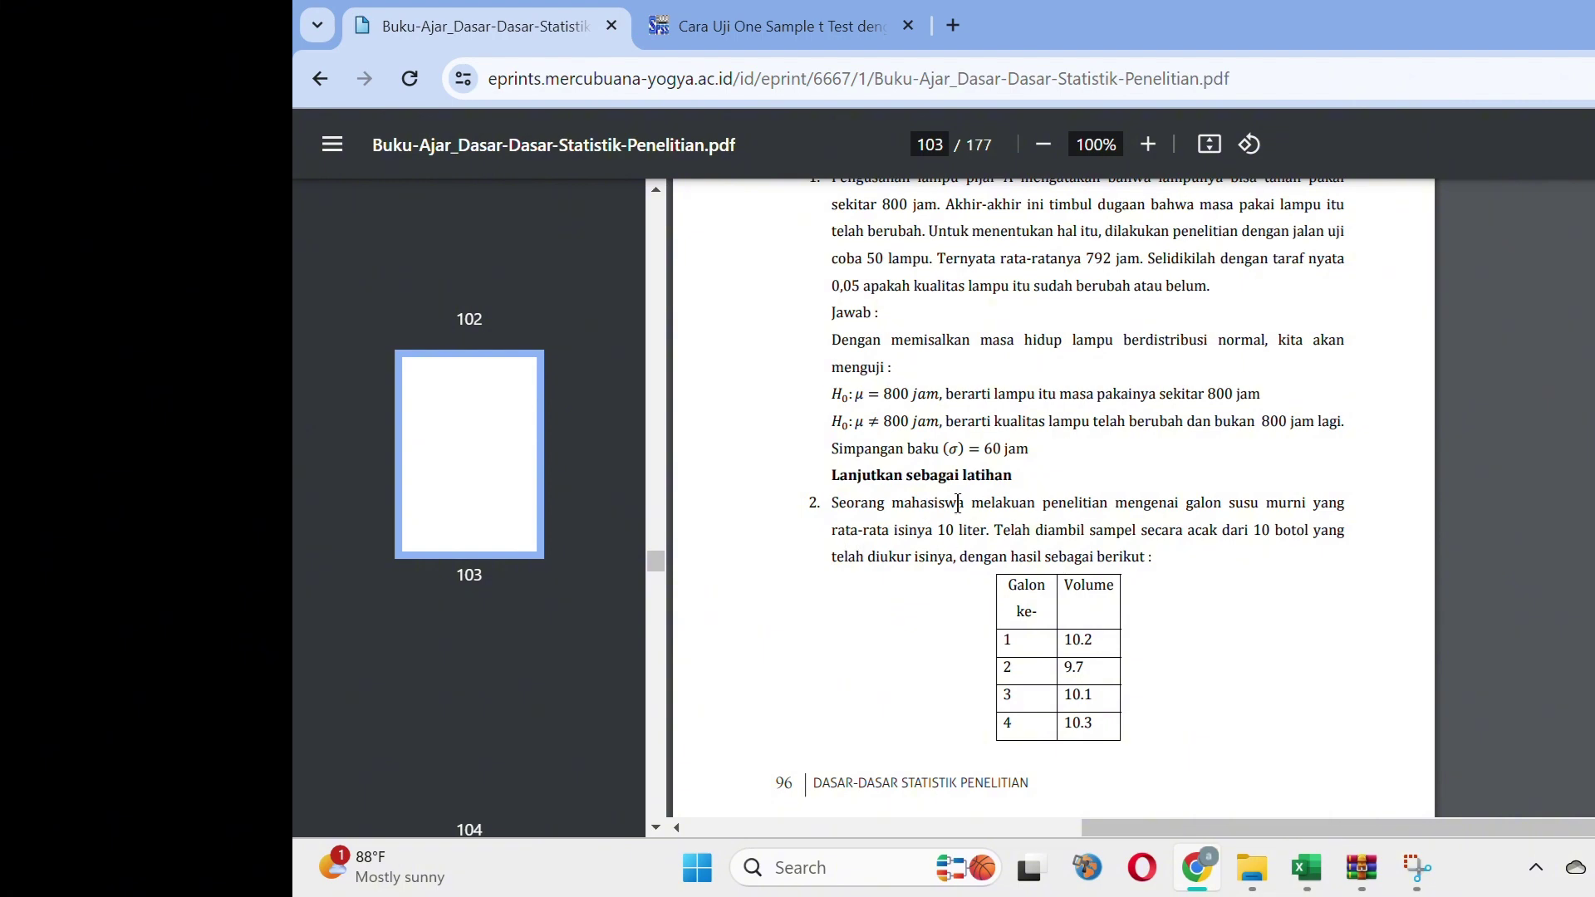
pyautogui.click(1196, 870)
pyautogui.write('10')
pyautogui.press('Return')
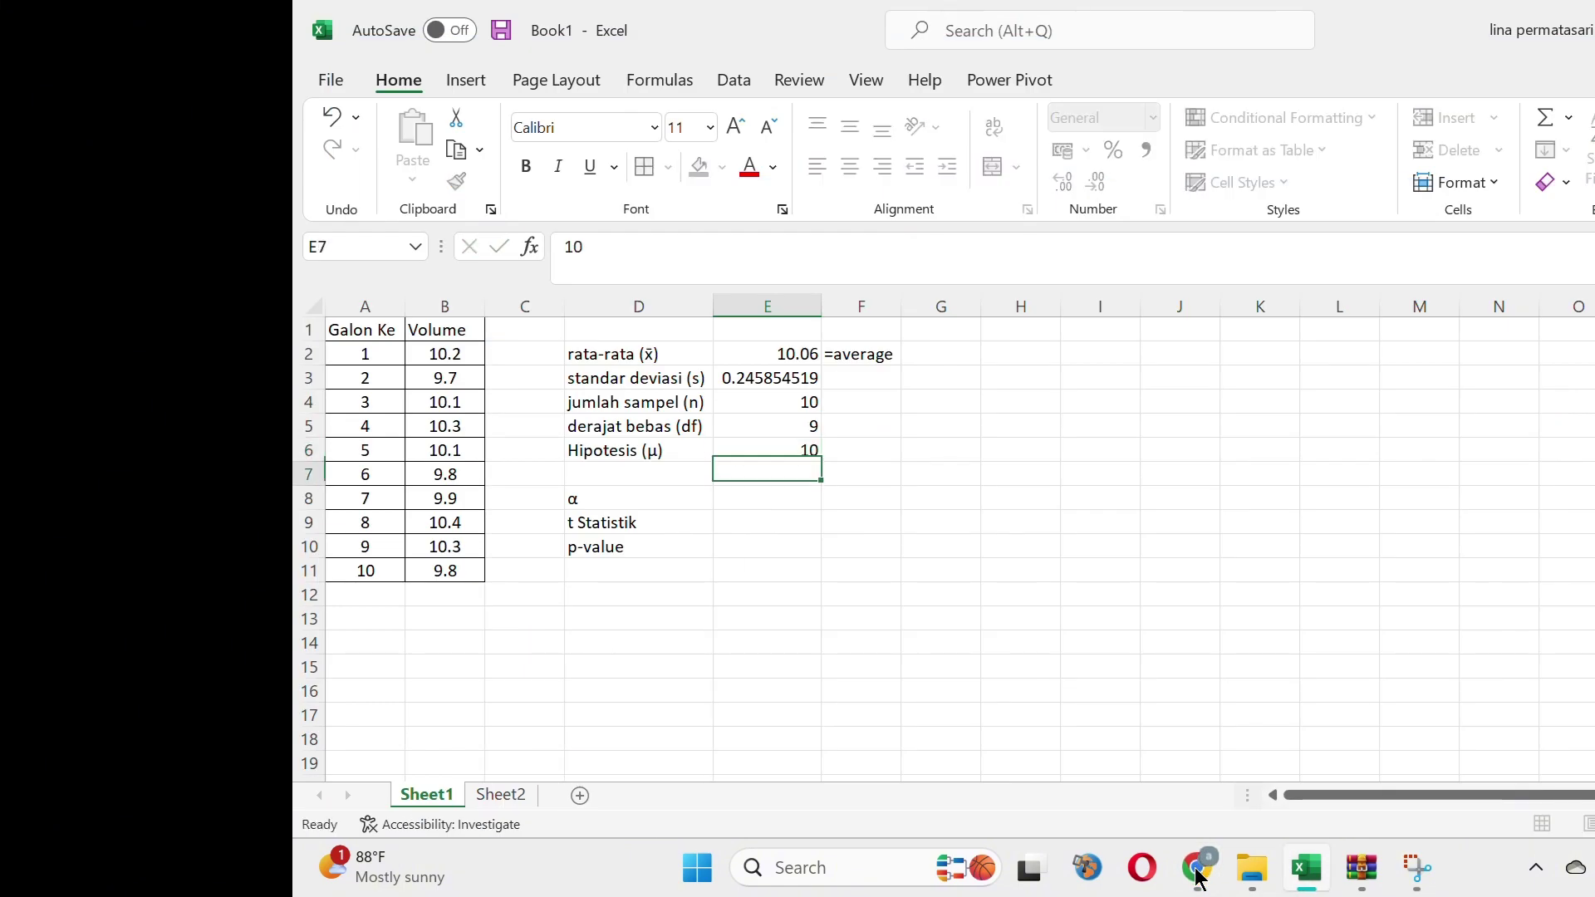
# Look up the significance level in the Chrome PDF and enter 0.01 for α in Excel cell E8
pyautogui.press('Return')
pyautogui.click(1196, 870)
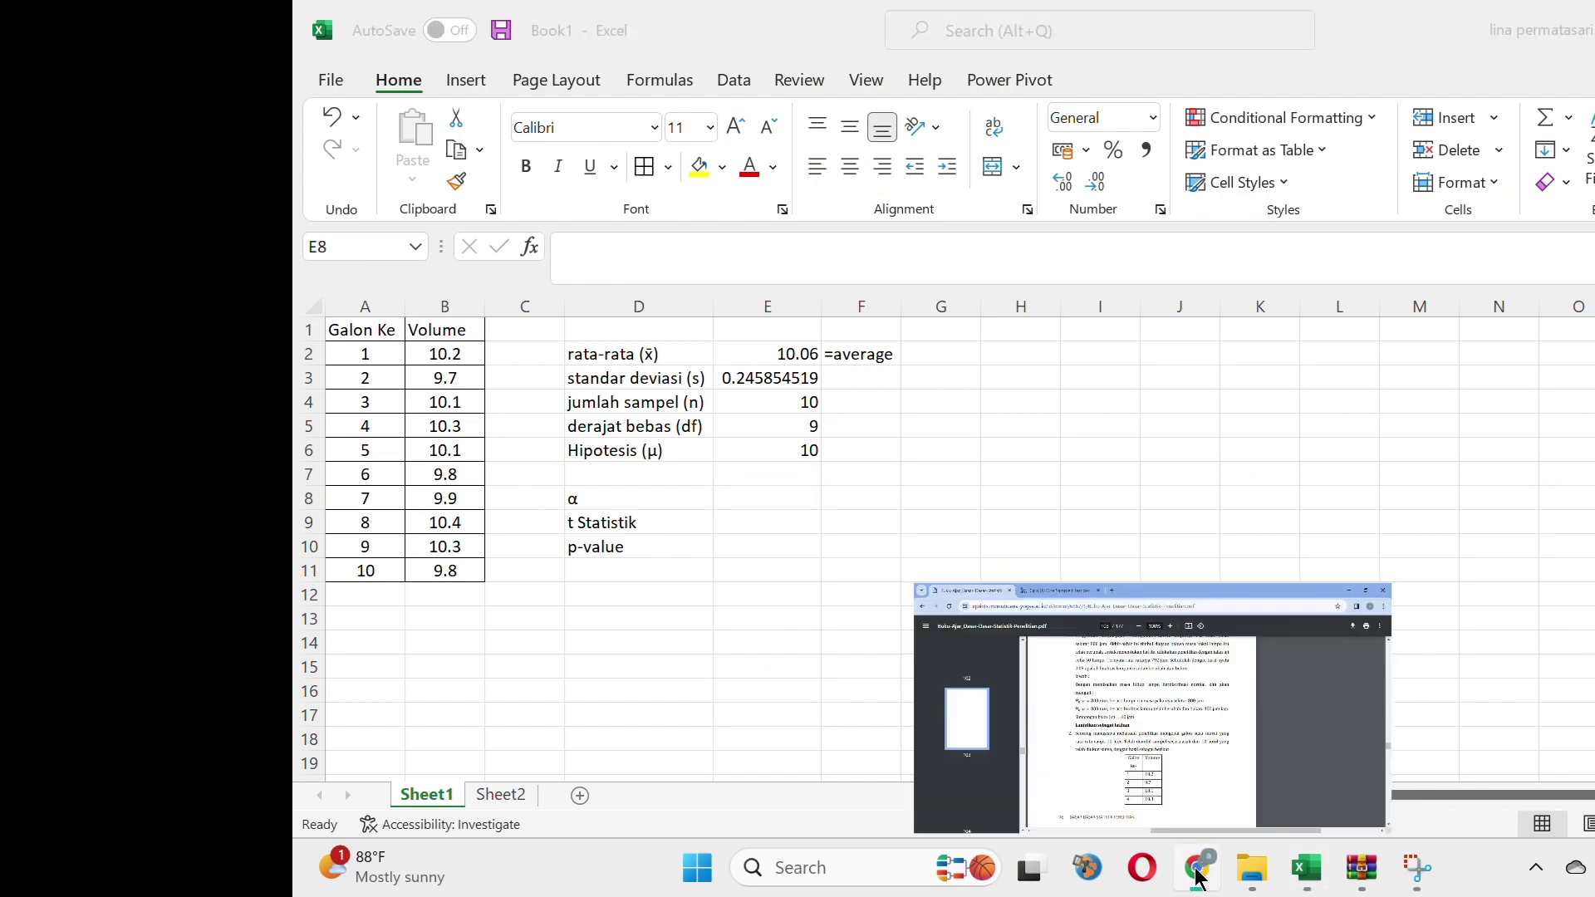
pyautogui.scroll(-8, 1005, 616)
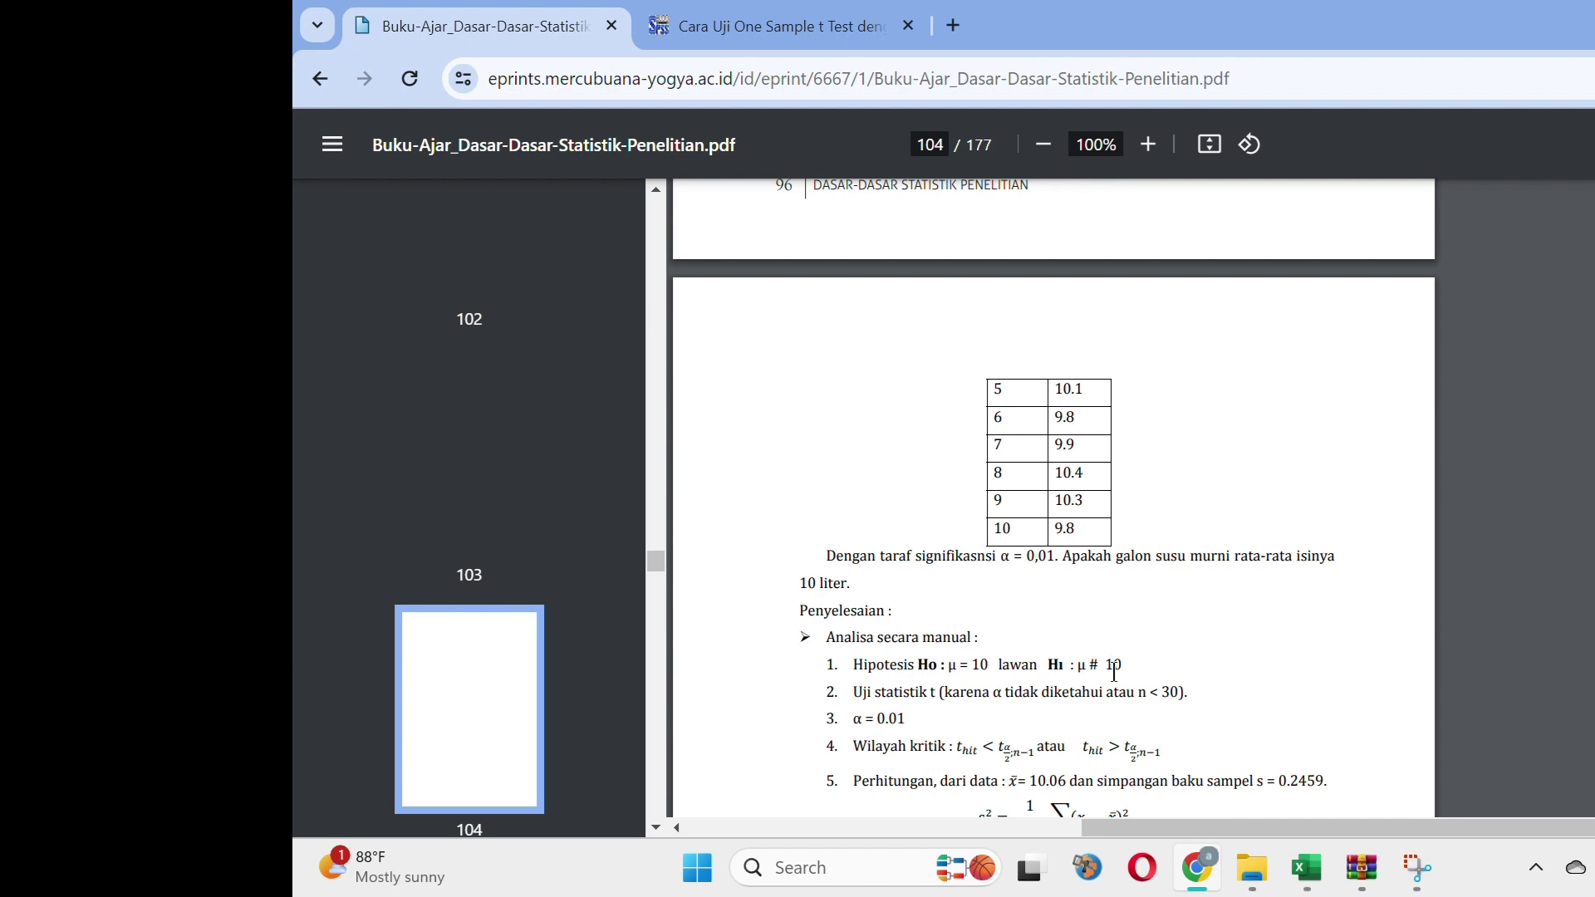
pyautogui.click(1196, 872)
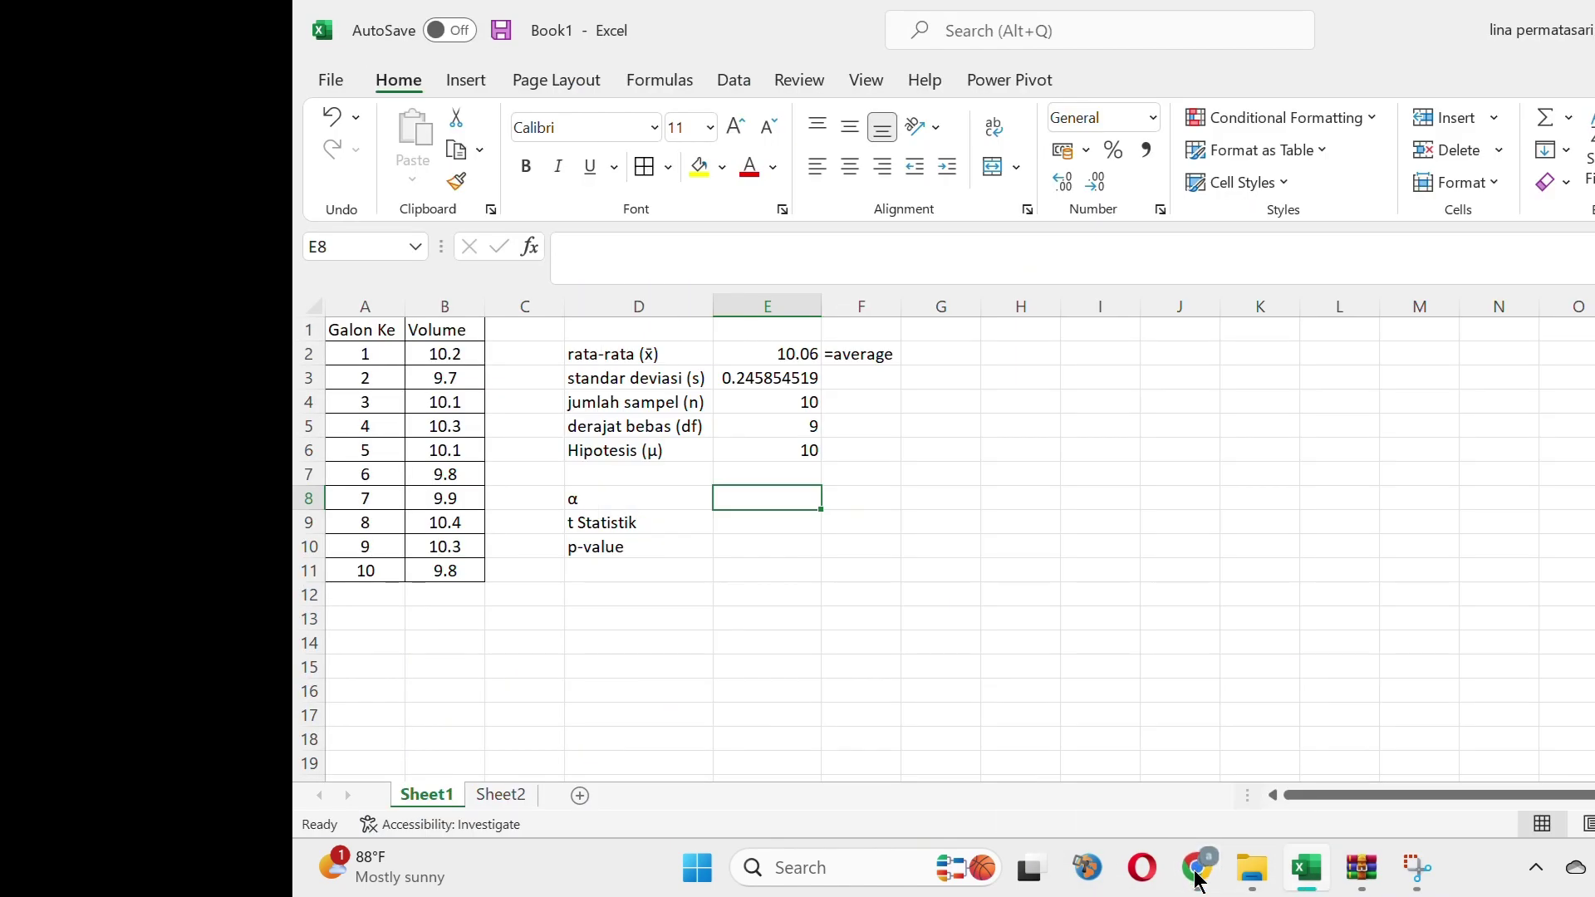
pyautogui.write('0.01')
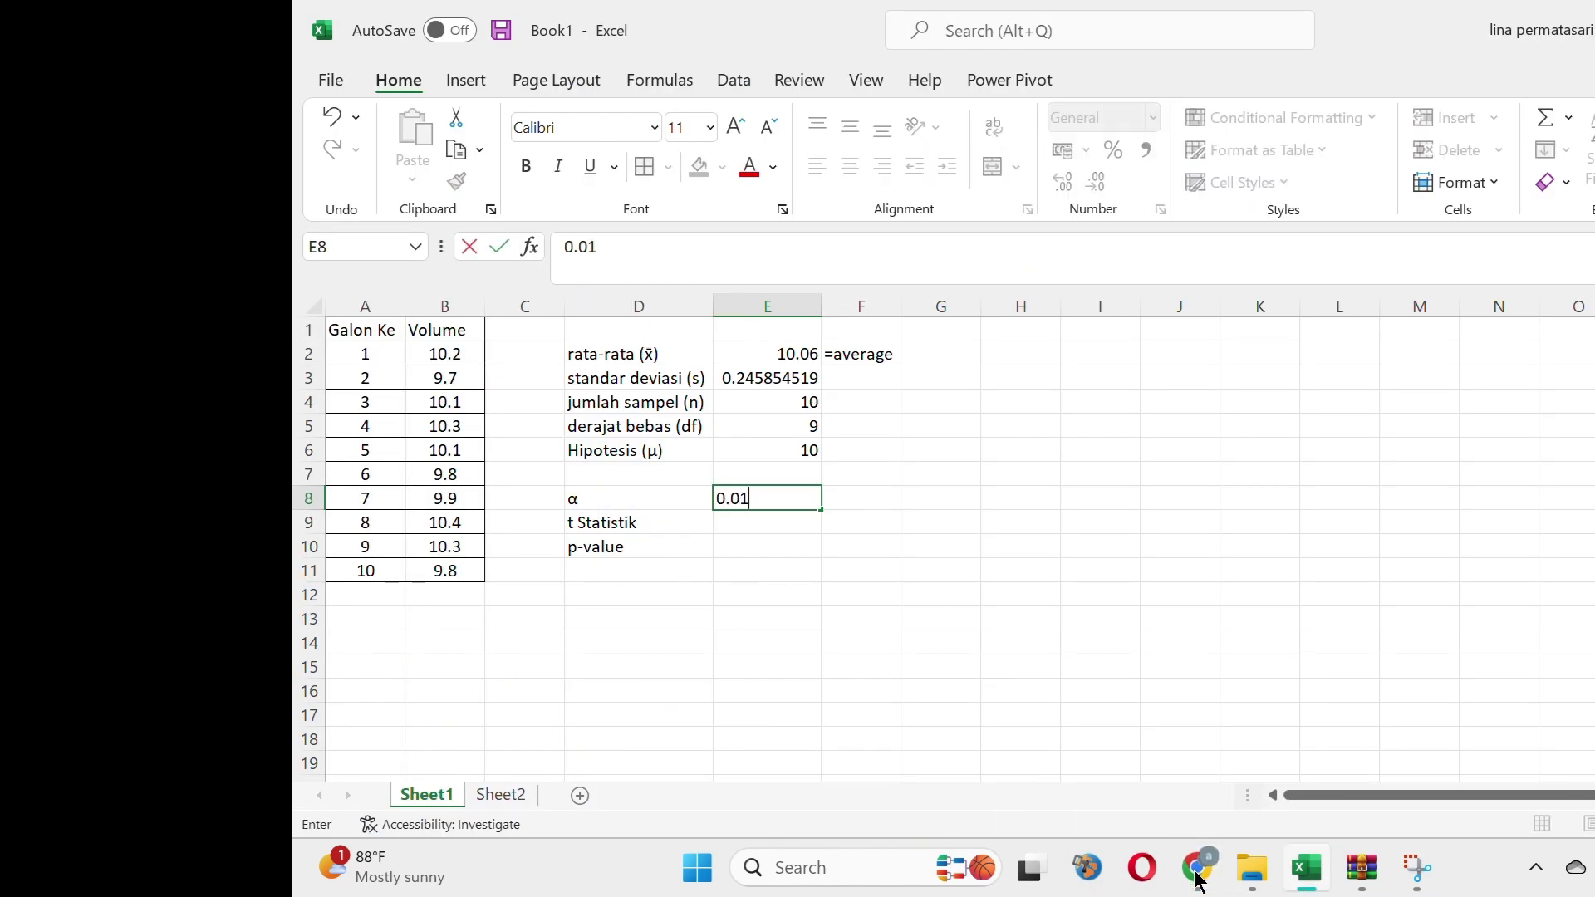
pyautogui.press('Return')
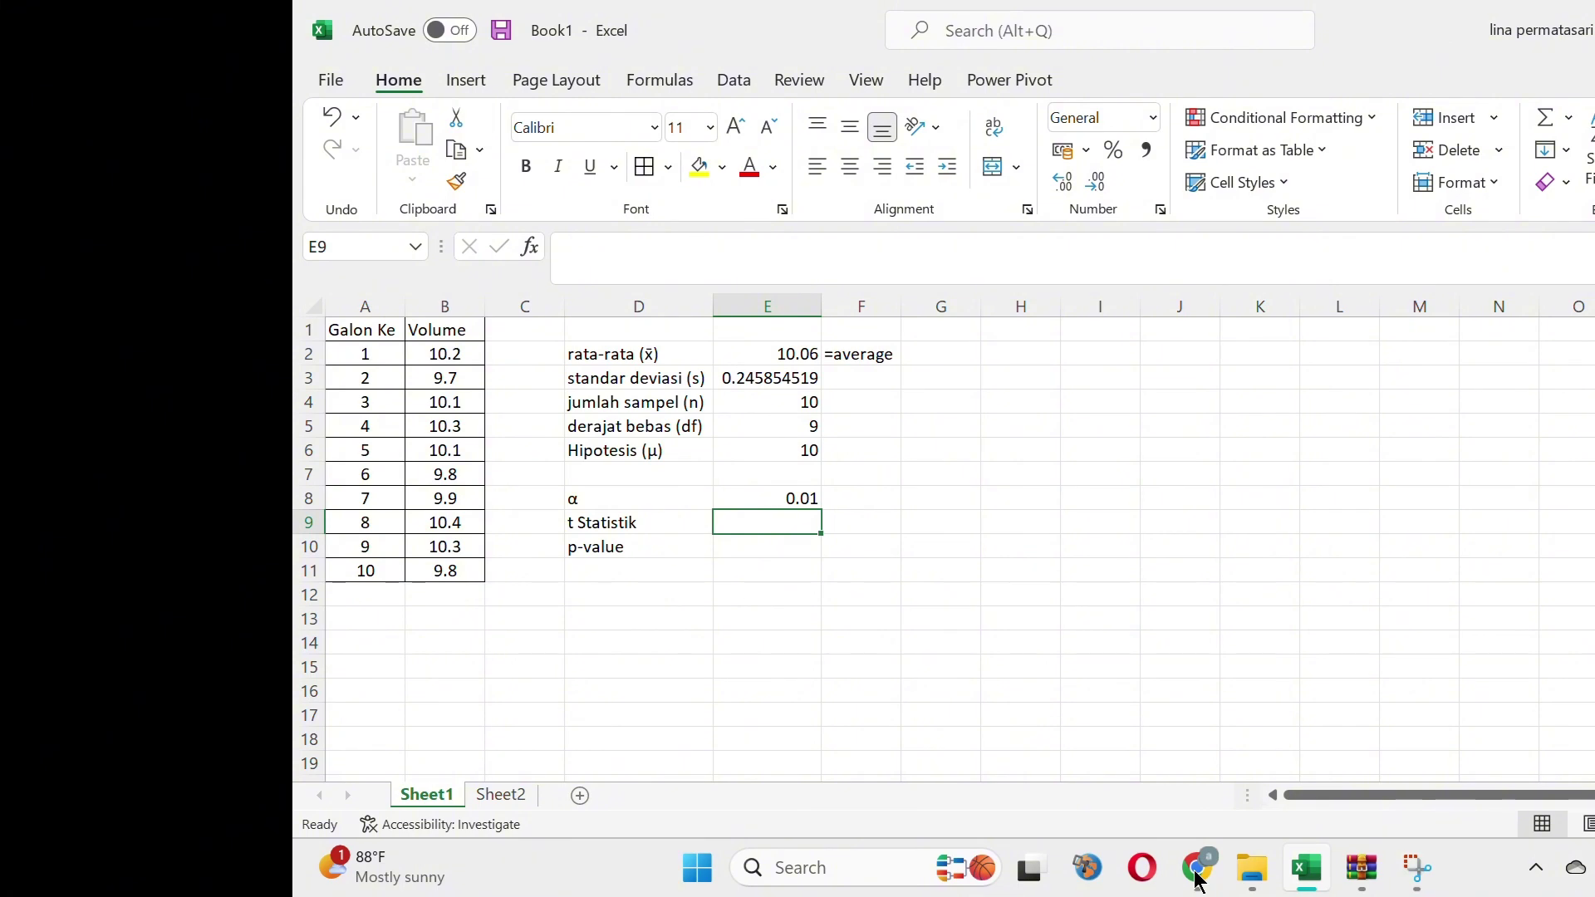
# Start the t statistic formula in E9 with the numerator (E2-E6) and a division, following the one-sample t-test formula in the Chrome PDF
pyautogui.write('=')
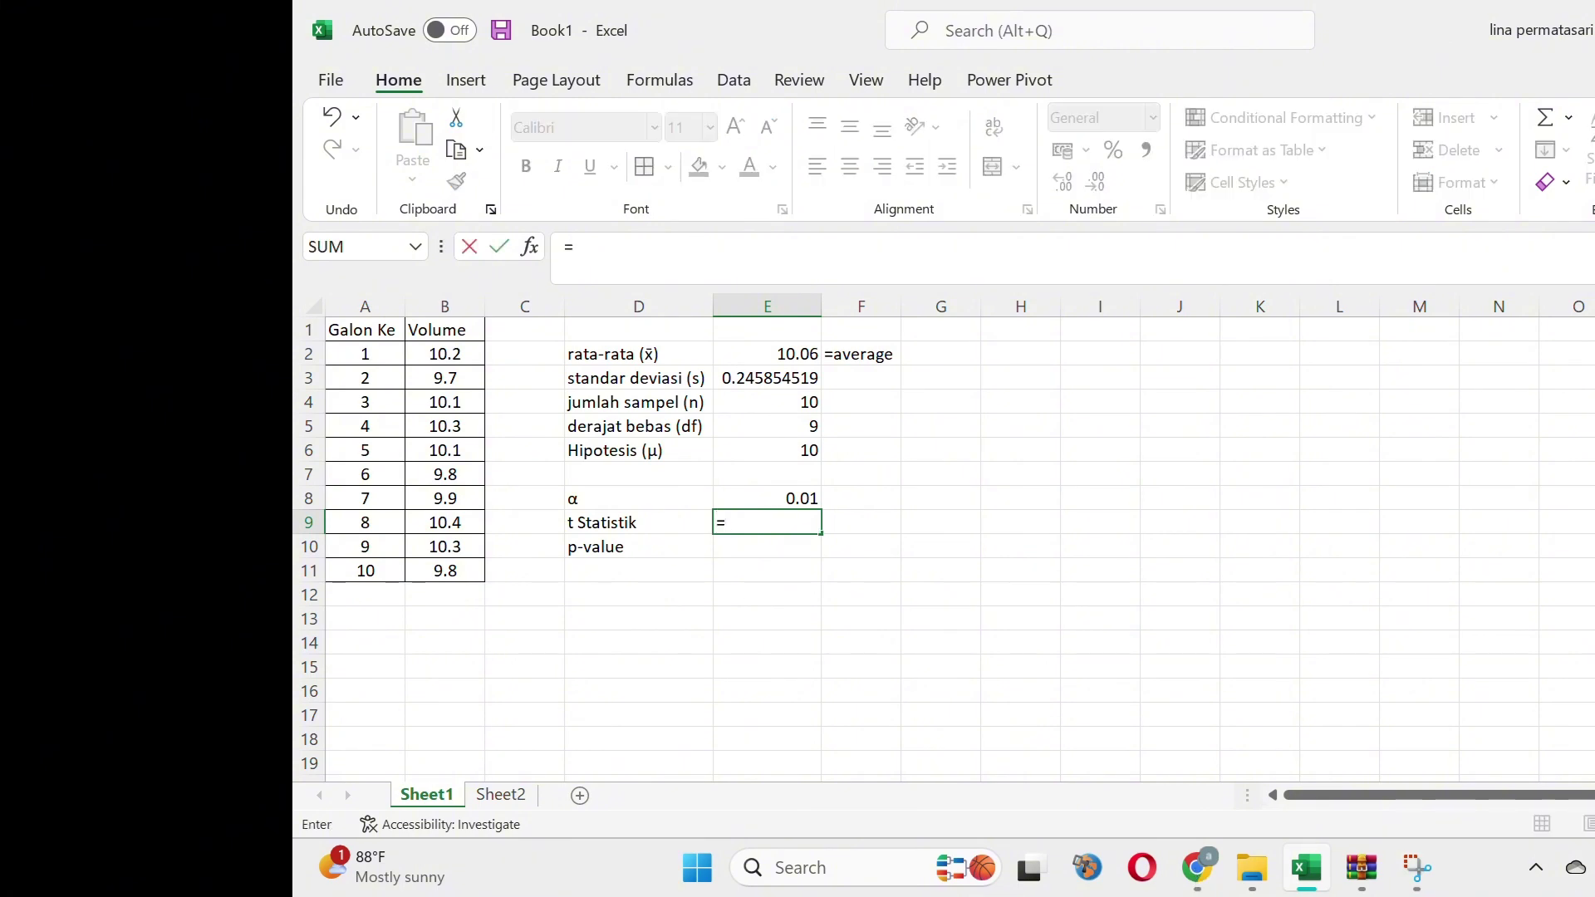
pyautogui.click(1206, 867)
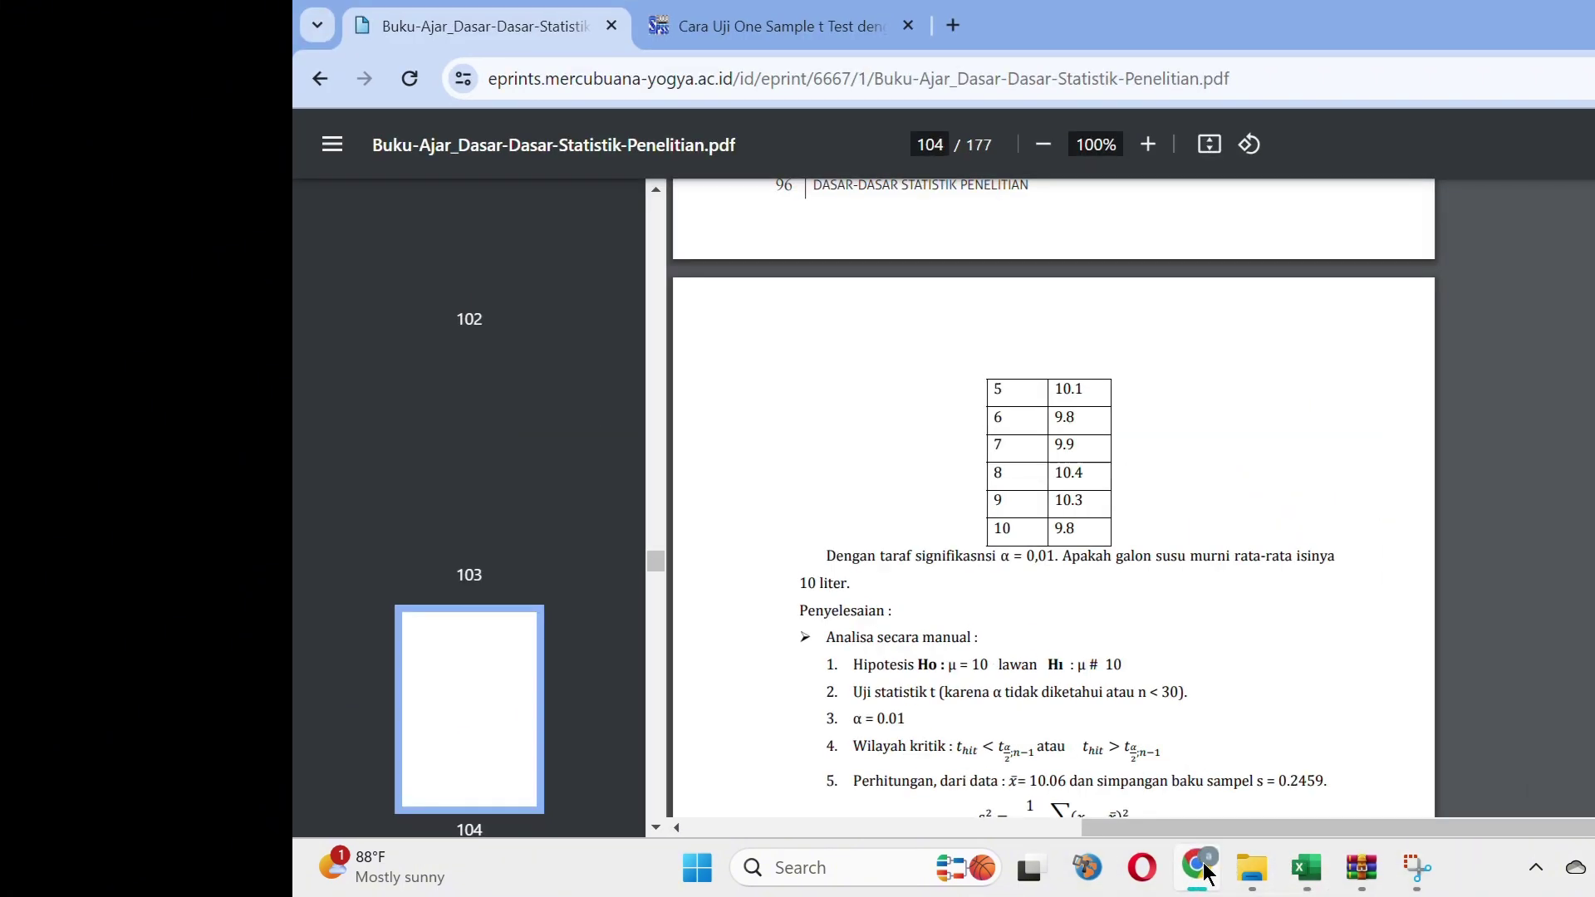
pyautogui.scroll(10, 1140, 628)
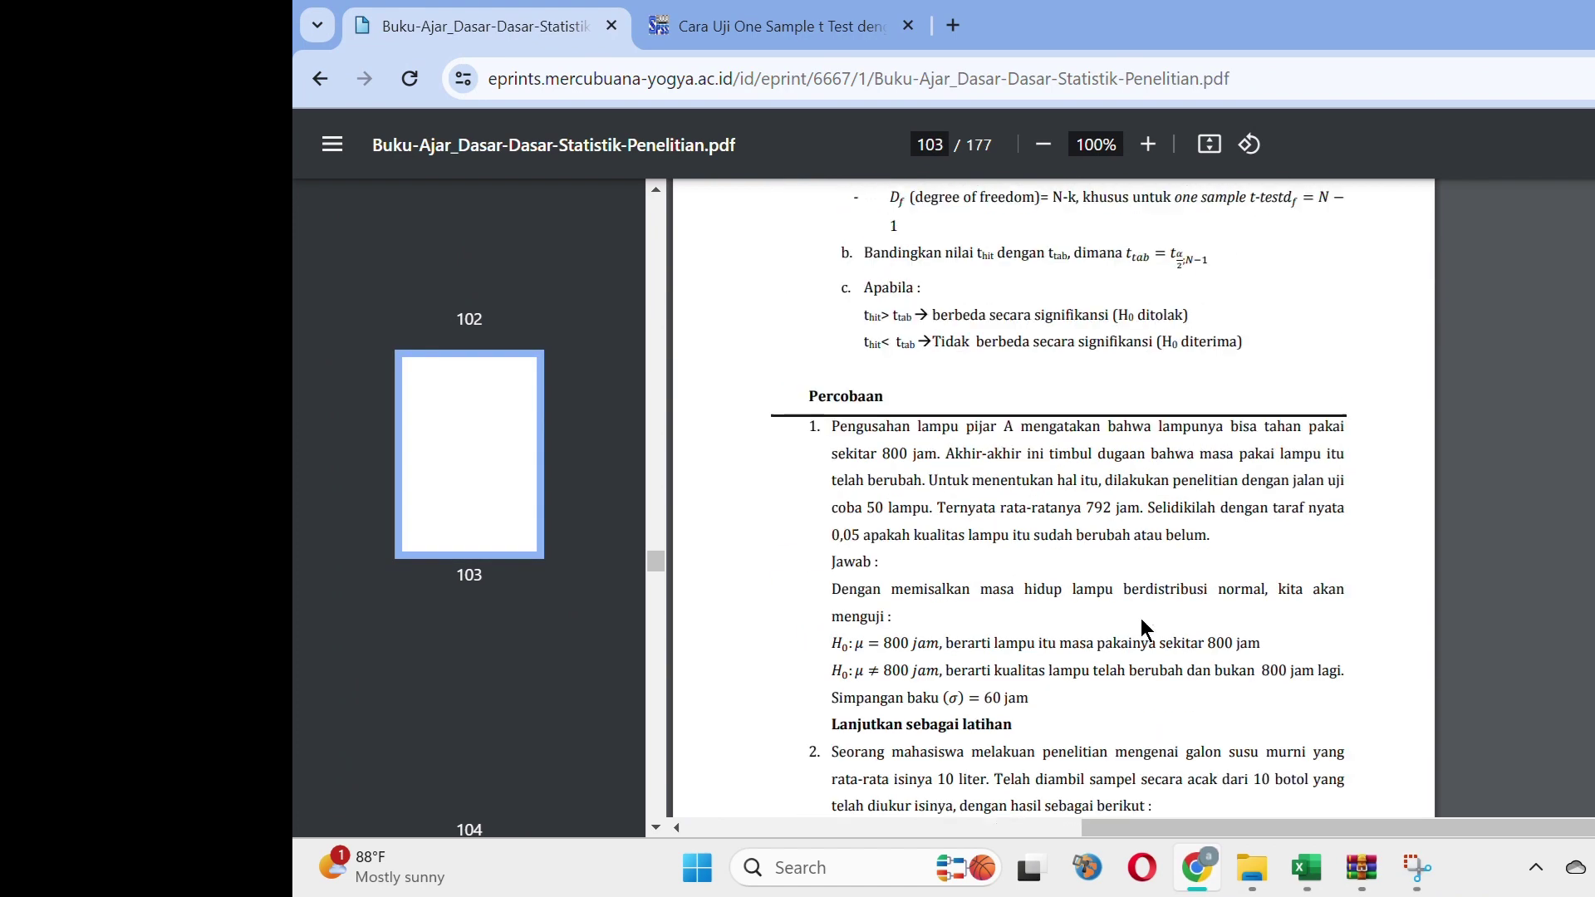
pyautogui.scroll(7, 1143, 627)
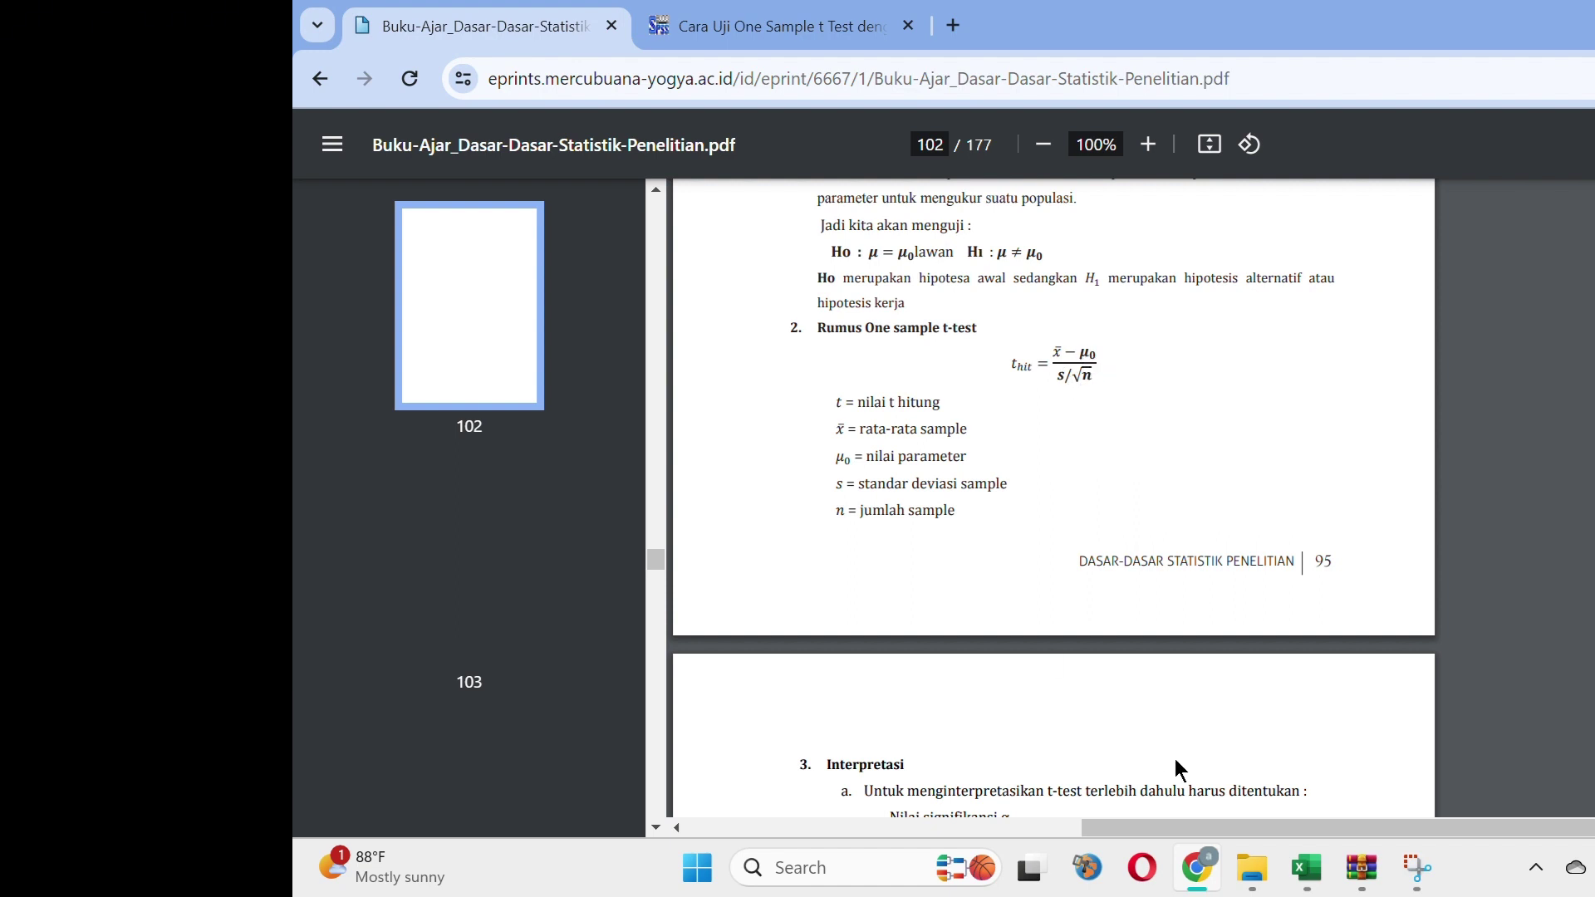
pyautogui.click(1311, 876)
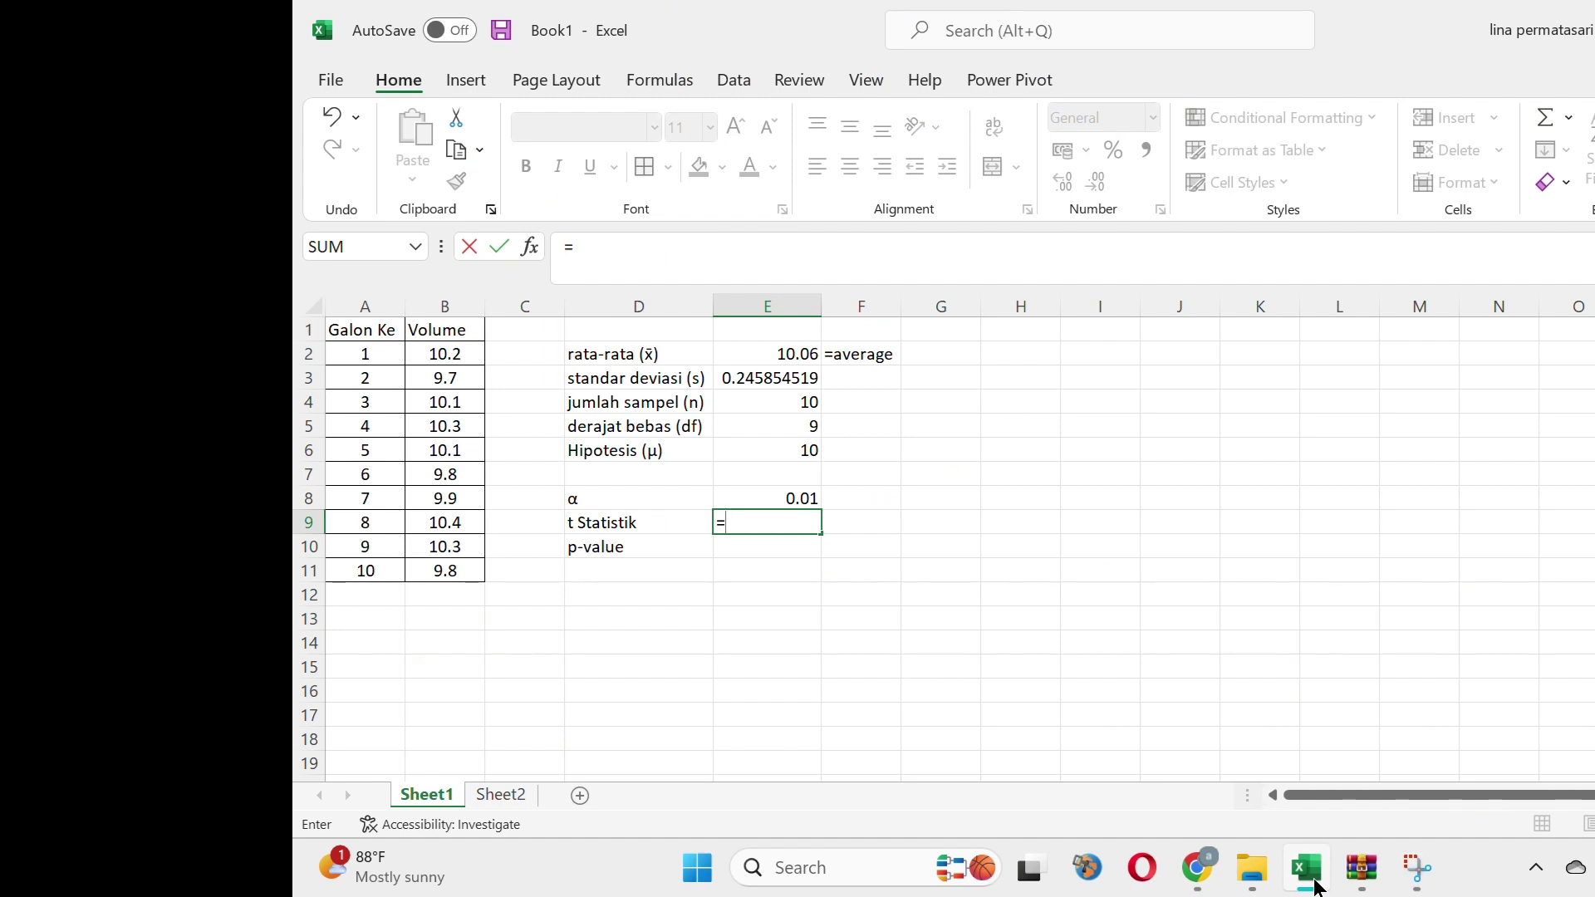
pyautogui.write('(')
pyautogui.click(784, 357)
pyautogui.write('-')
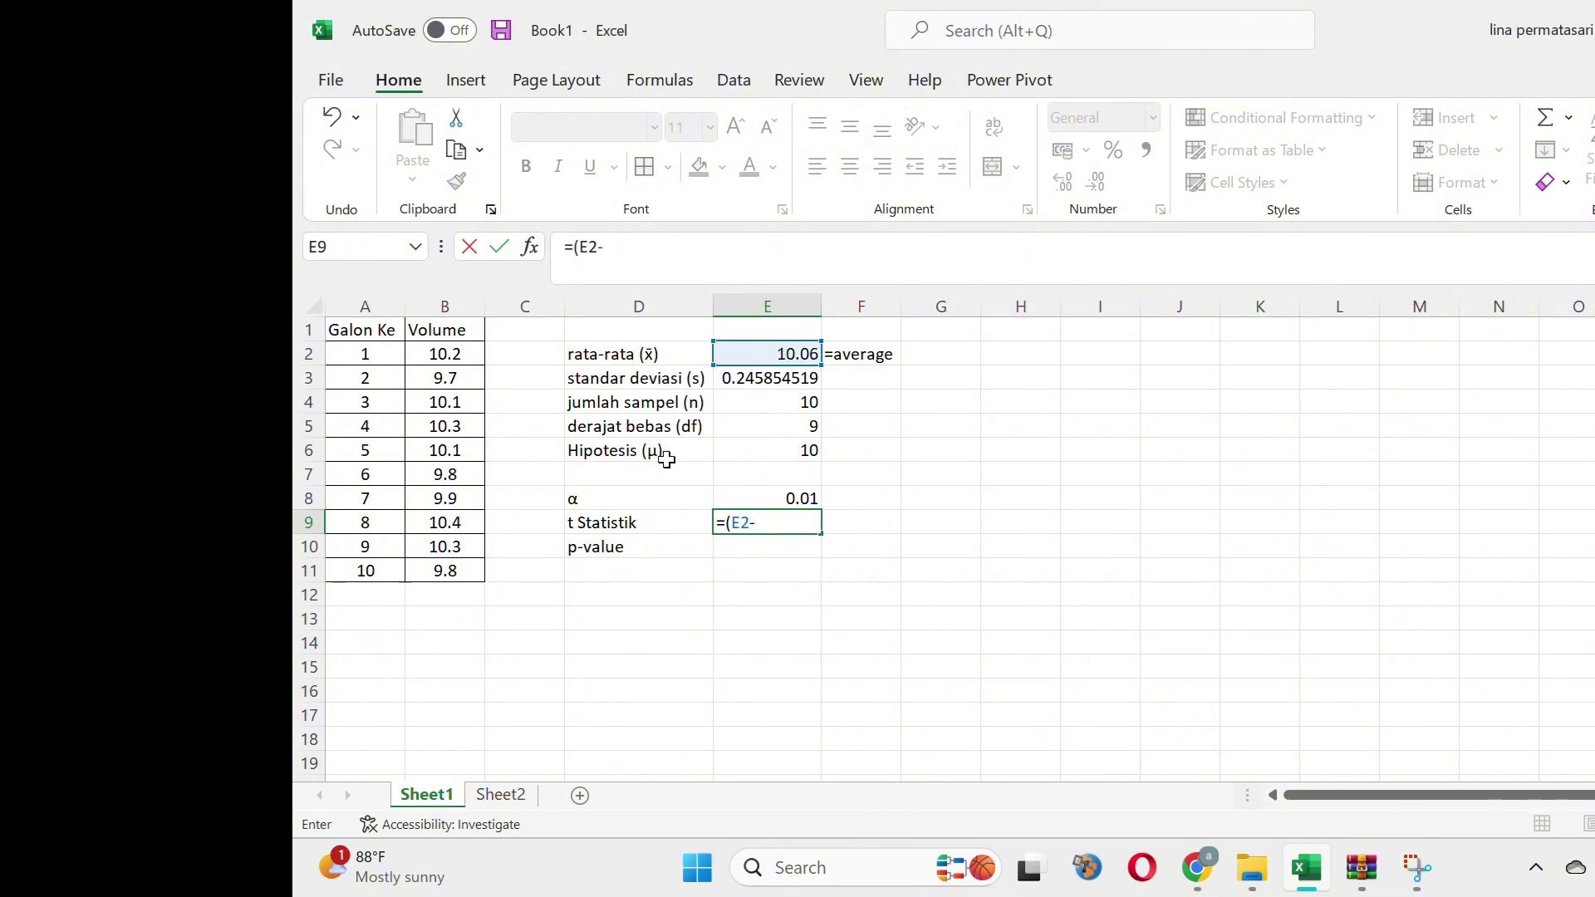
pyautogui.click(796, 450)
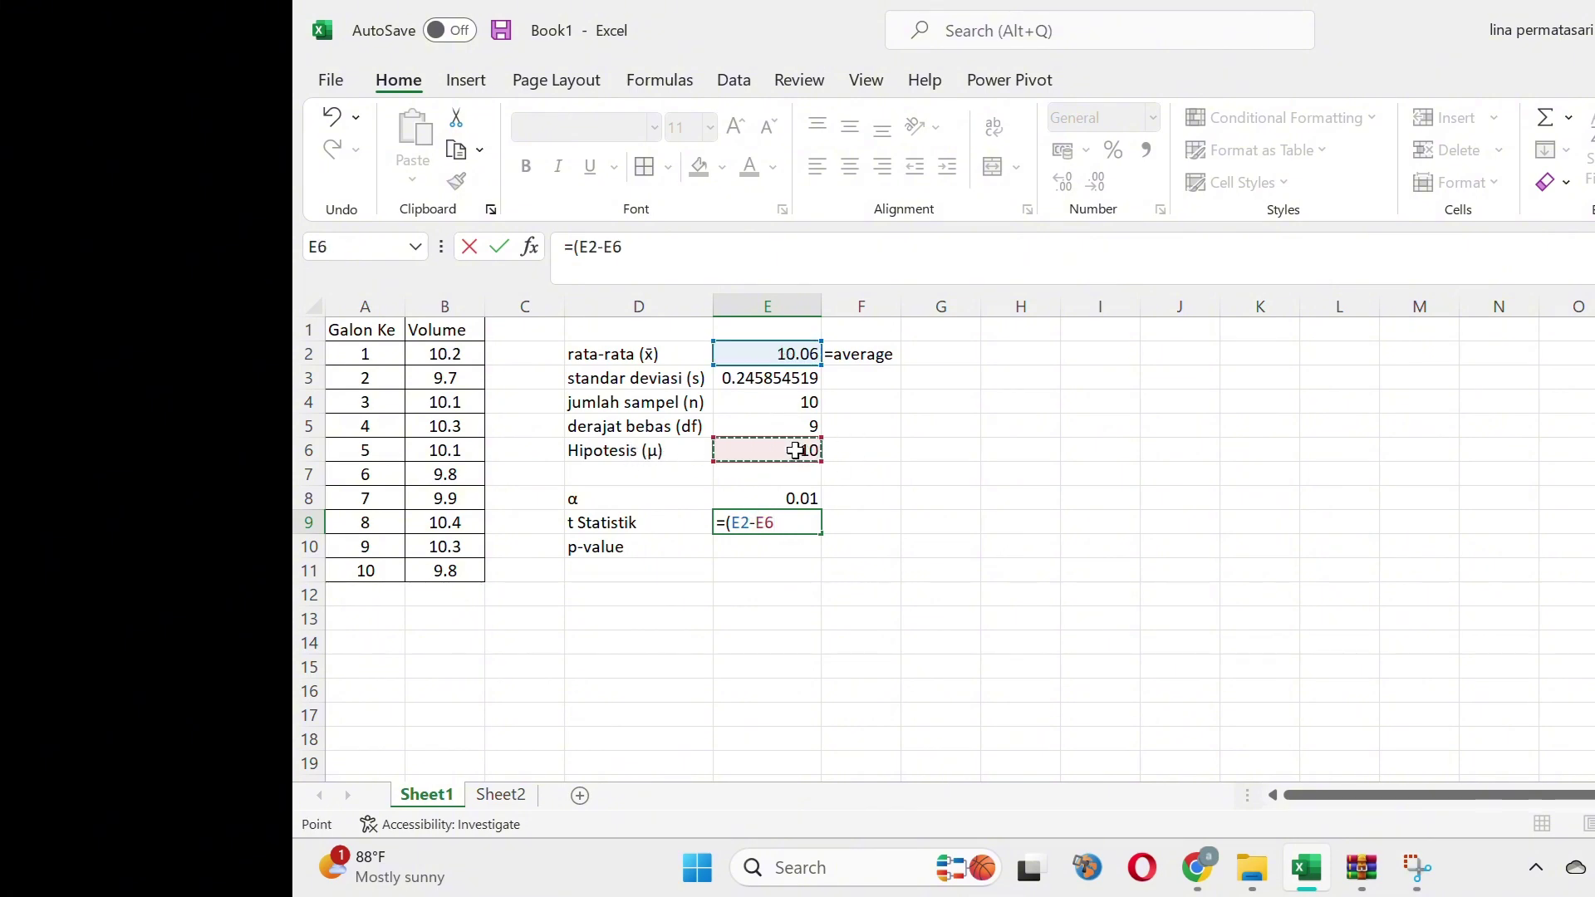
pyautogui.write(')/')
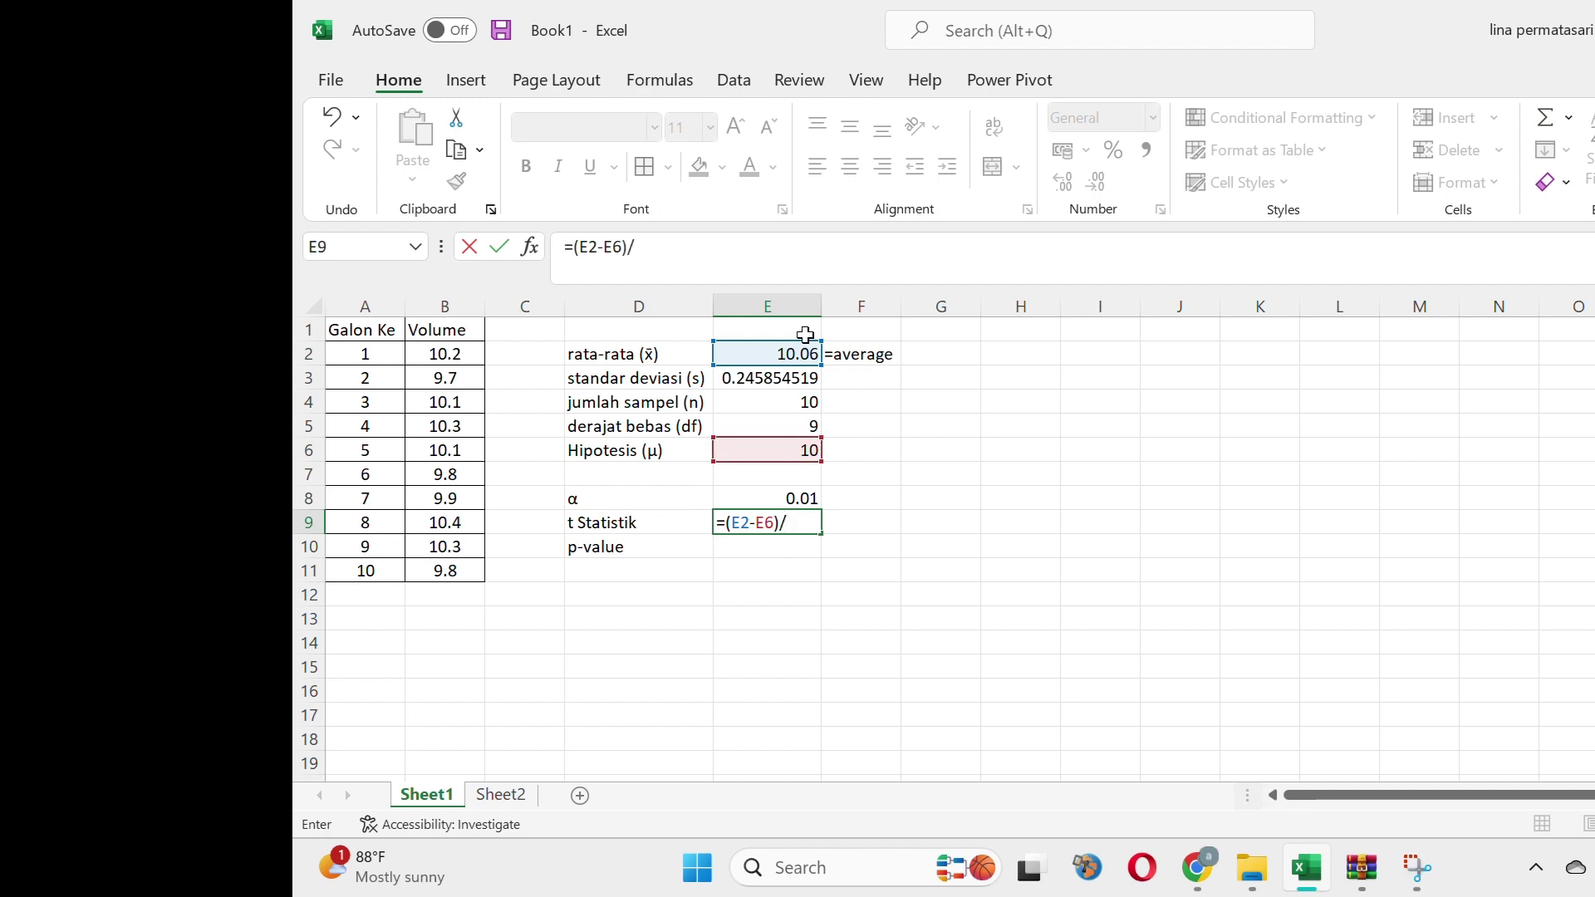
# Extend the E9 formula with the standard deviation E3 divided by SQRT(E4), closing the denominator, and submit it
pyautogui.click(753, 380)
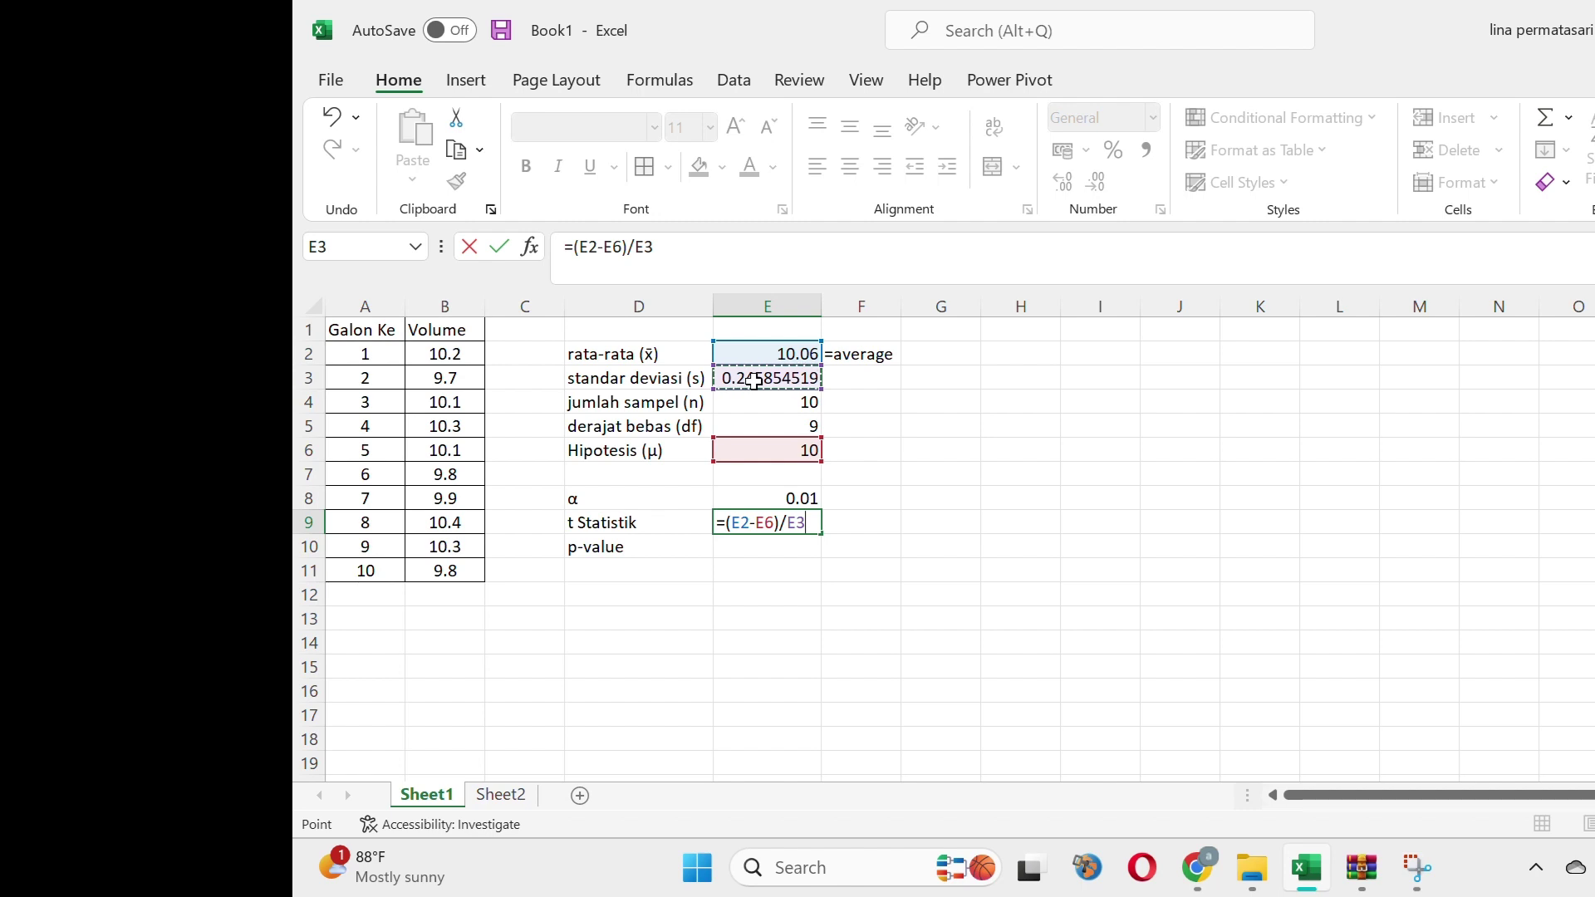
pyautogui.write('/')
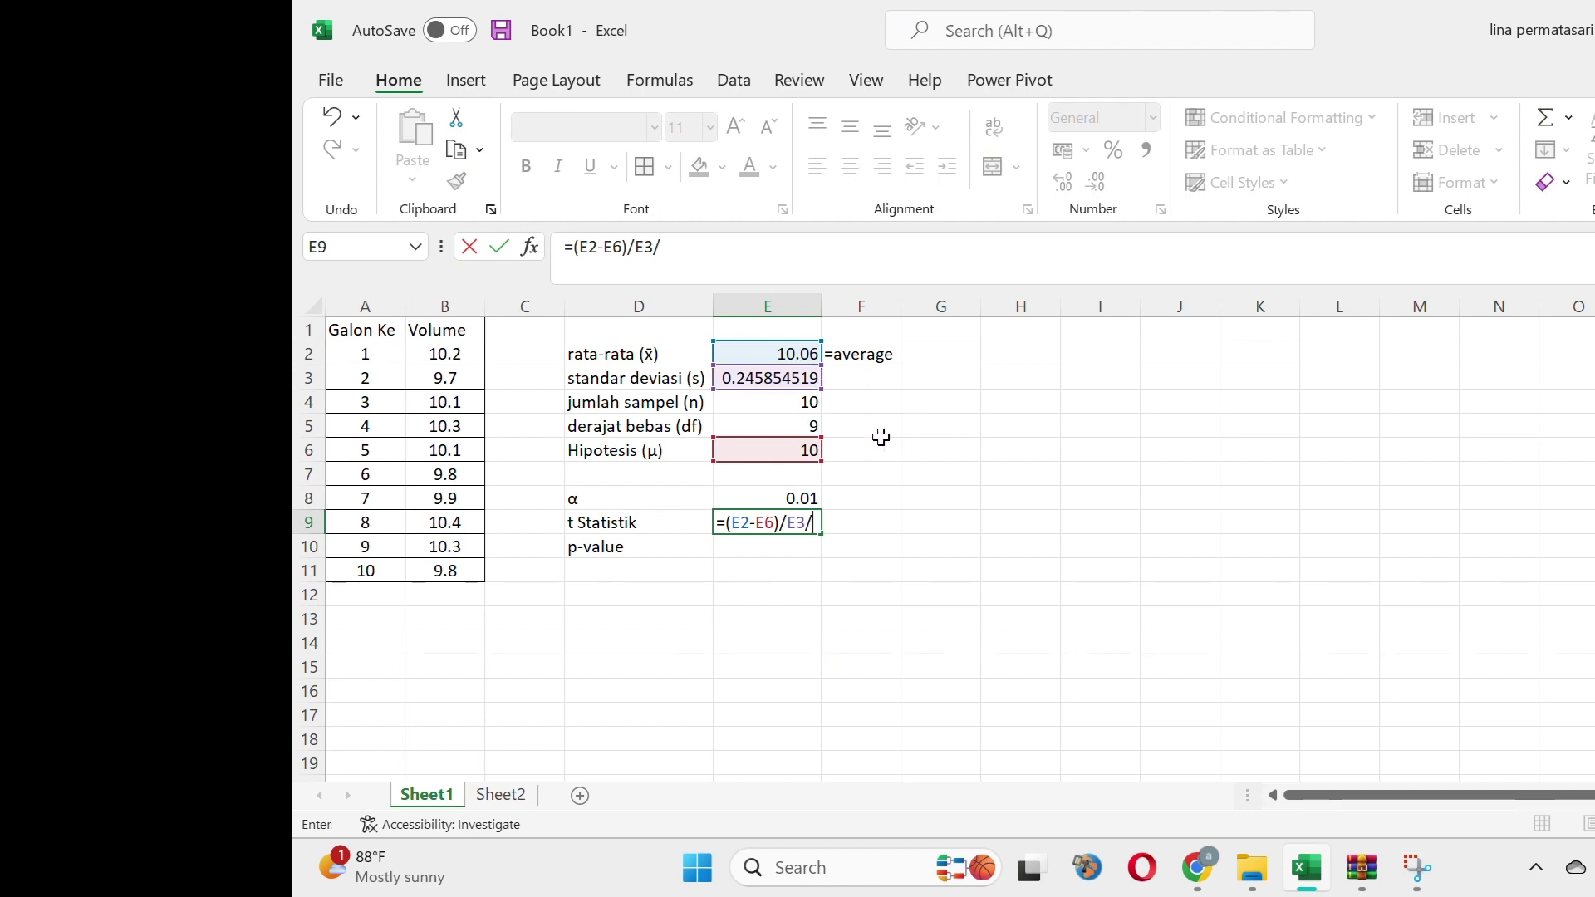
pyautogui.write('sqrt')
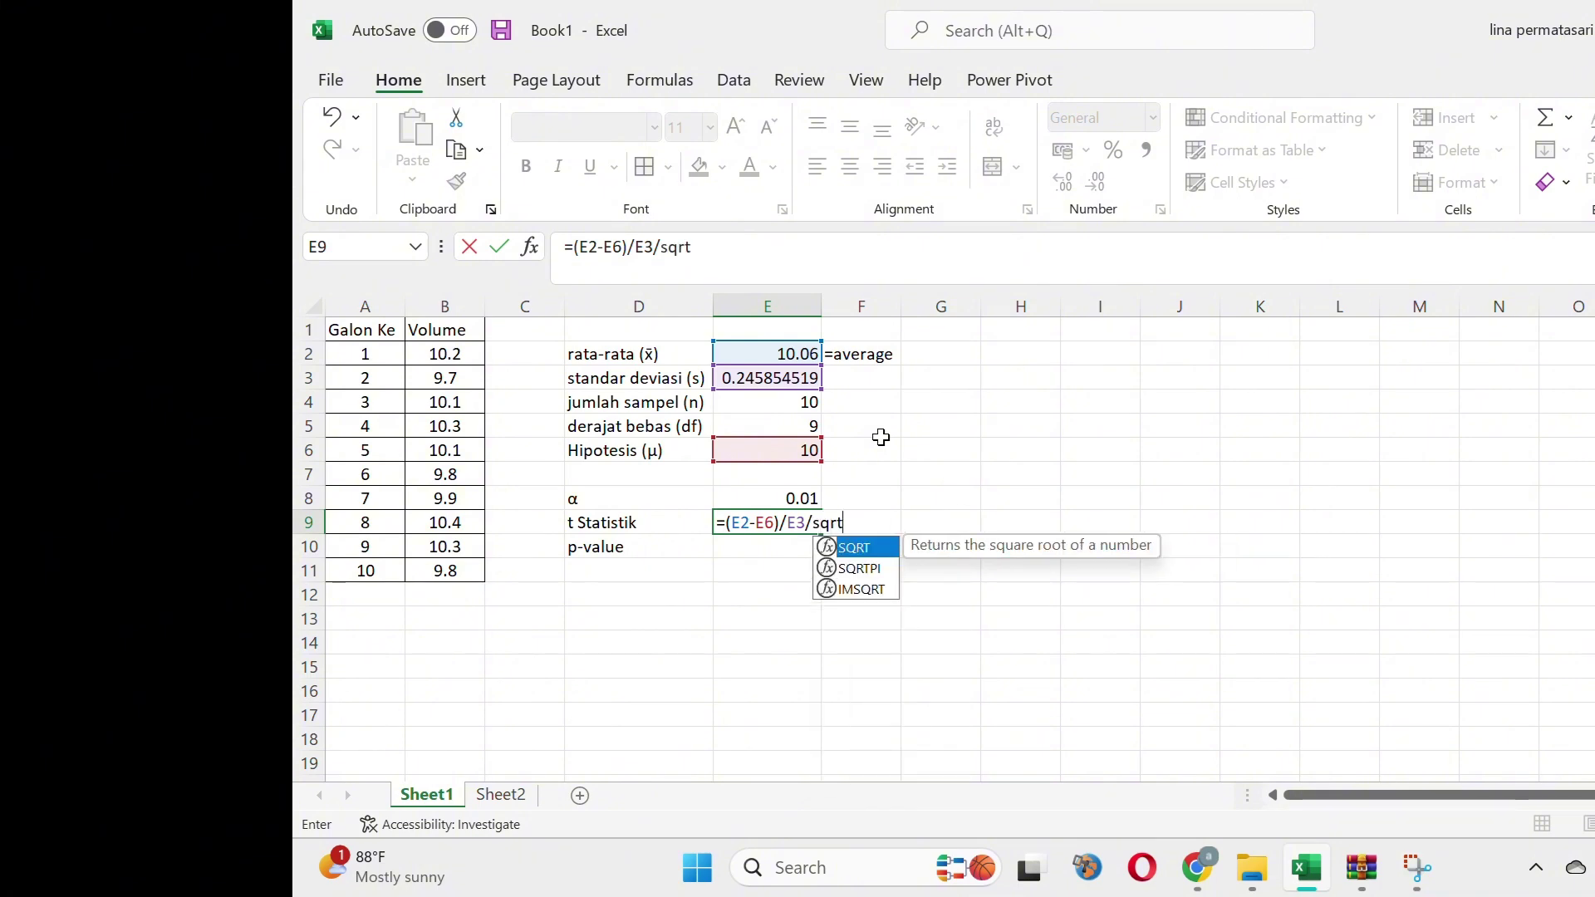
pyautogui.write('(')
pyautogui.click(798, 405)
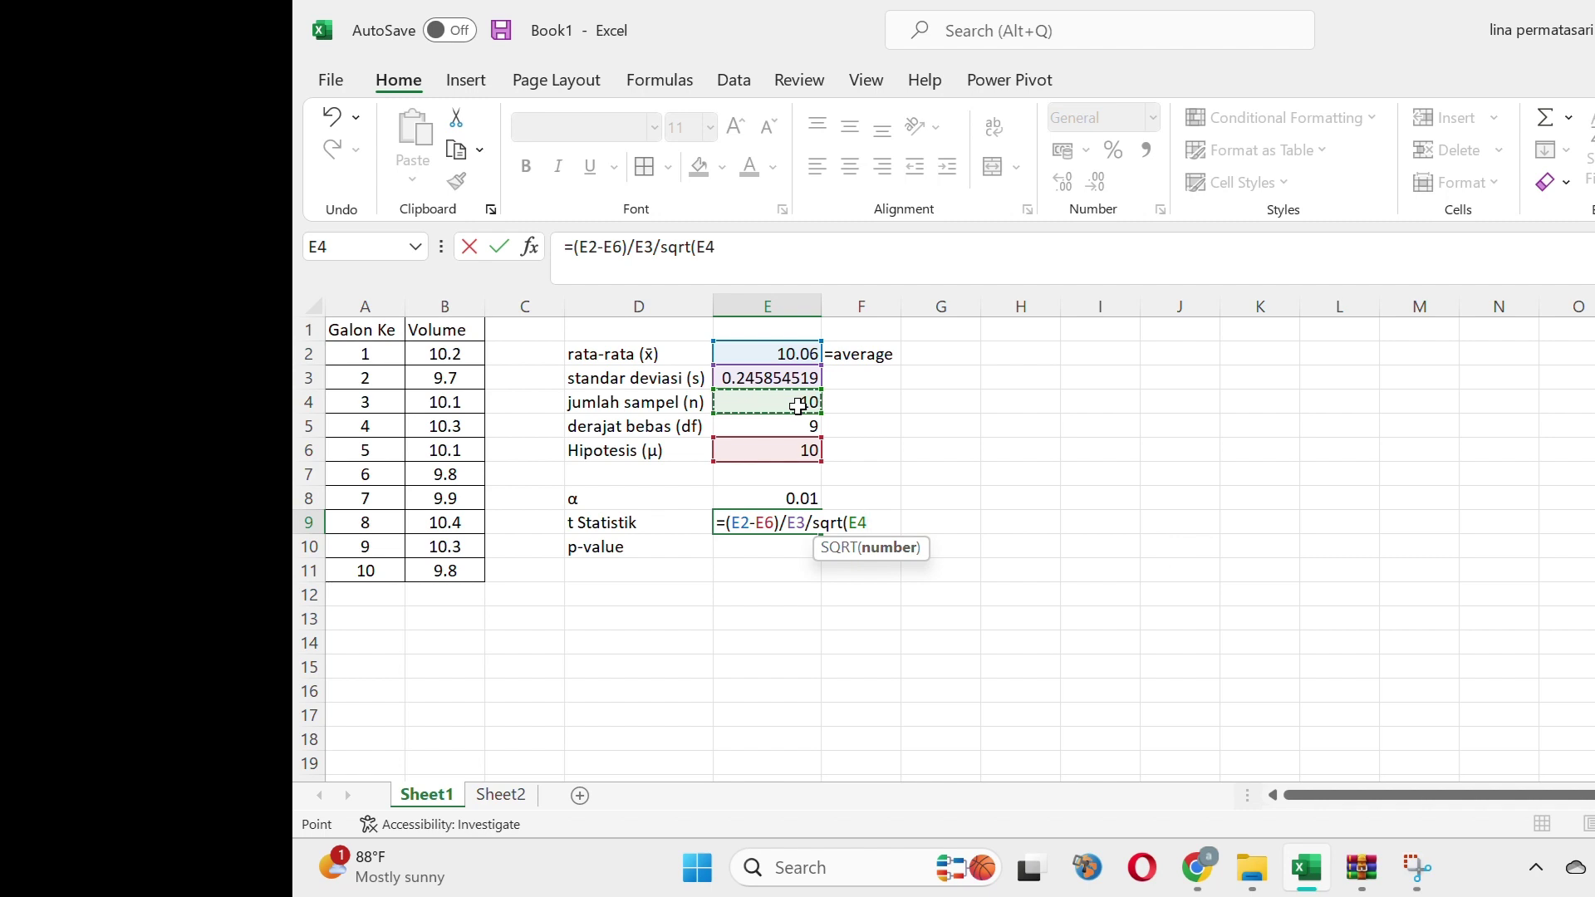
pyautogui.write(')')
pyautogui.press('Return')
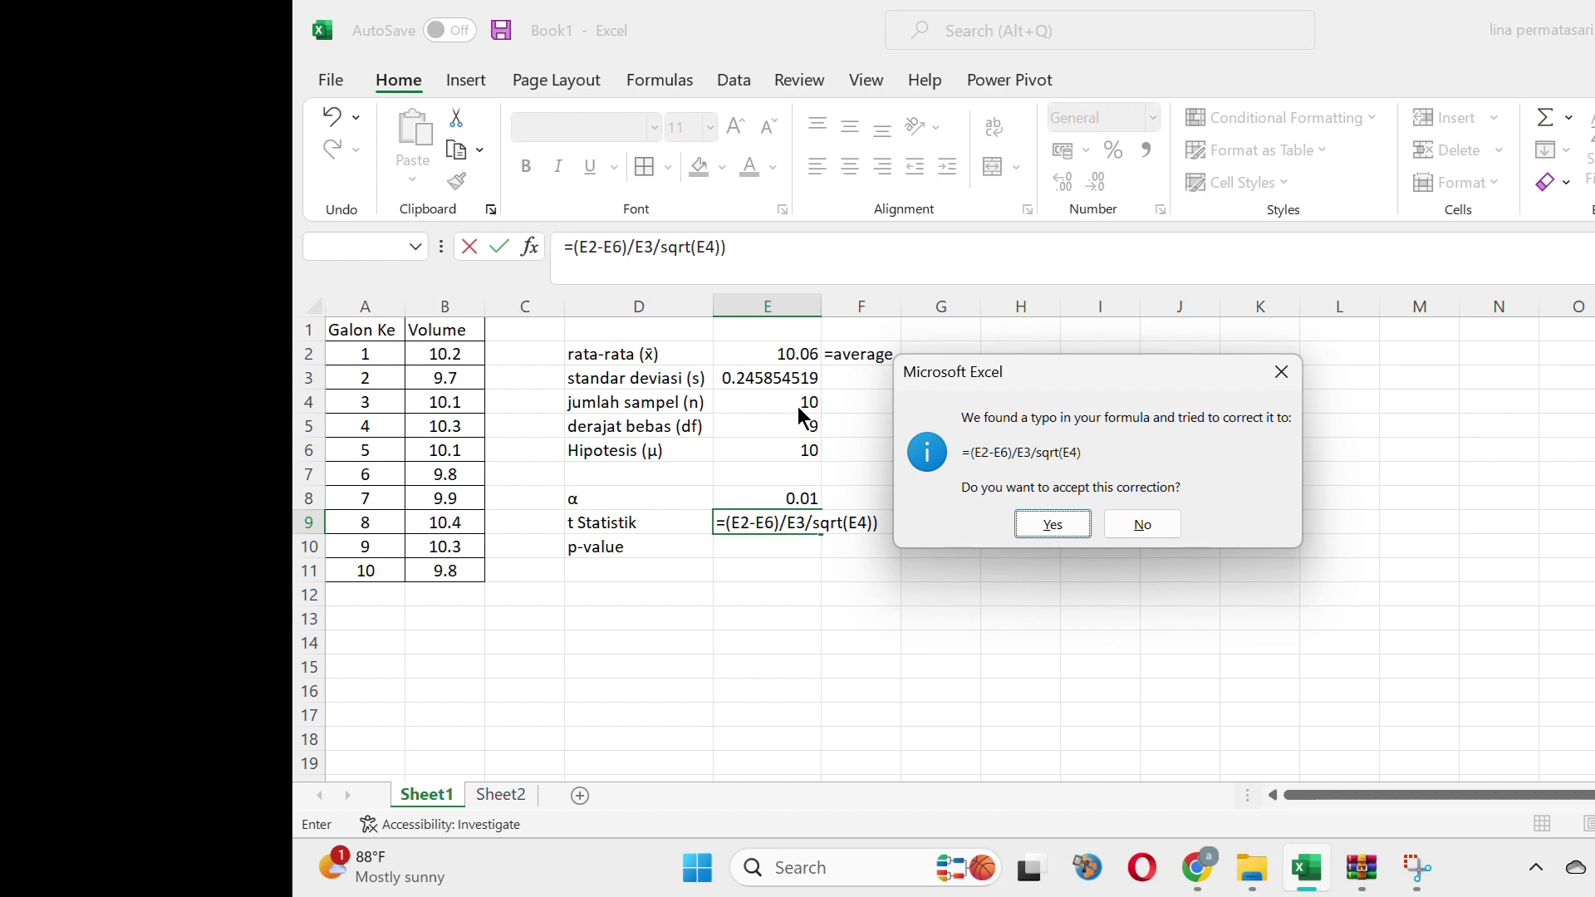
# Decline the suggested correction and add an opening parenthesis before E3, so that E9 contains =(E2-E6)/(E3/SQRT(E4))
pyautogui.press('n')
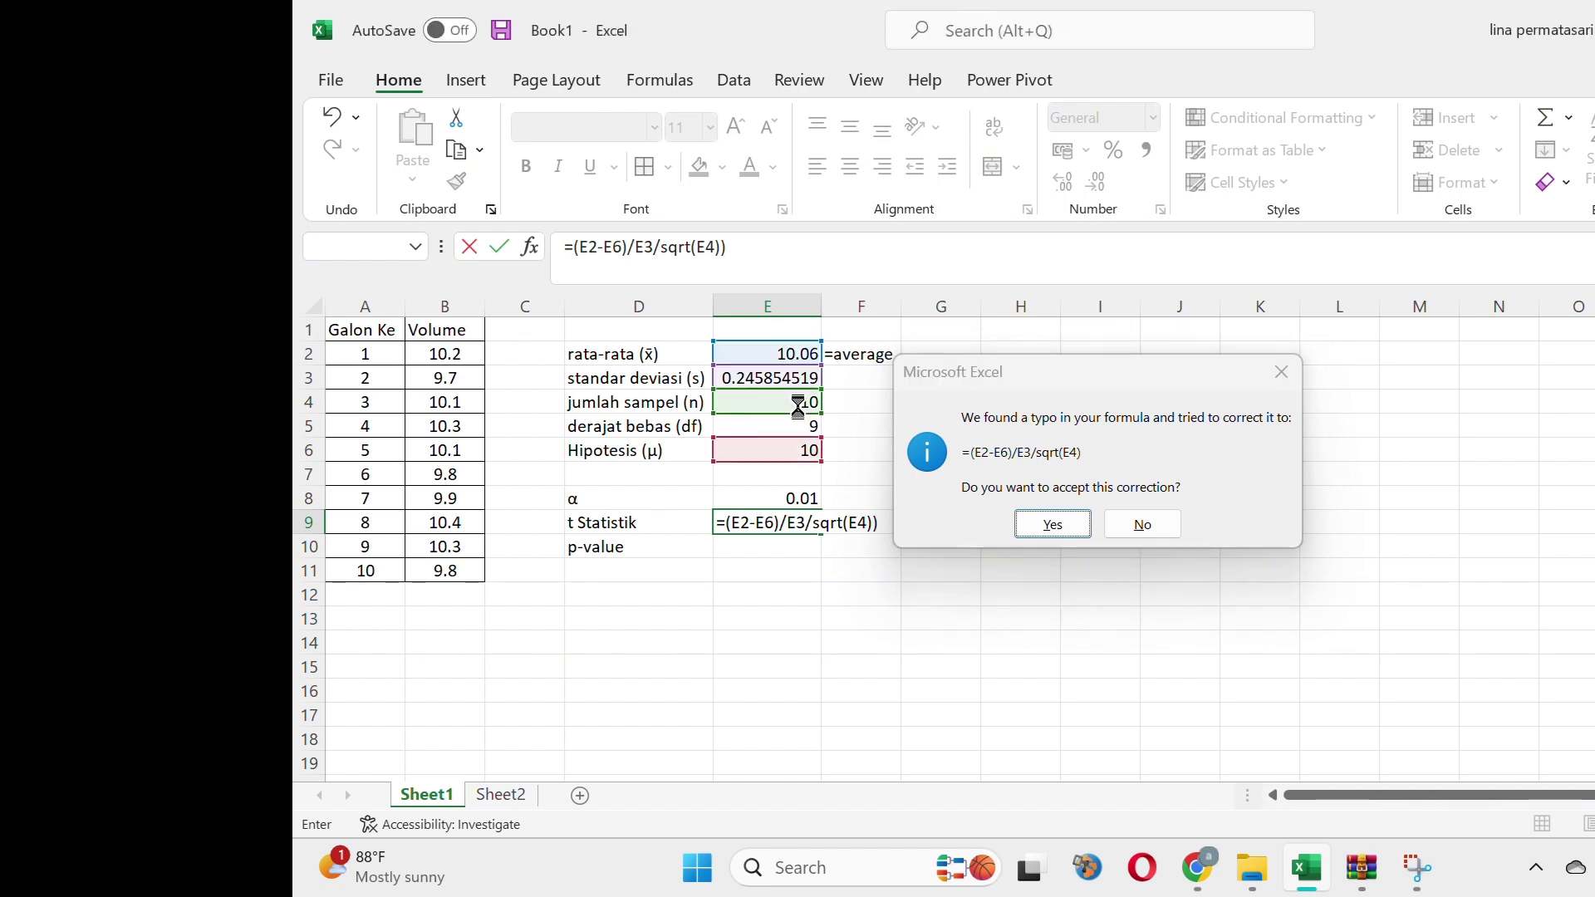
pyautogui.press('Return')
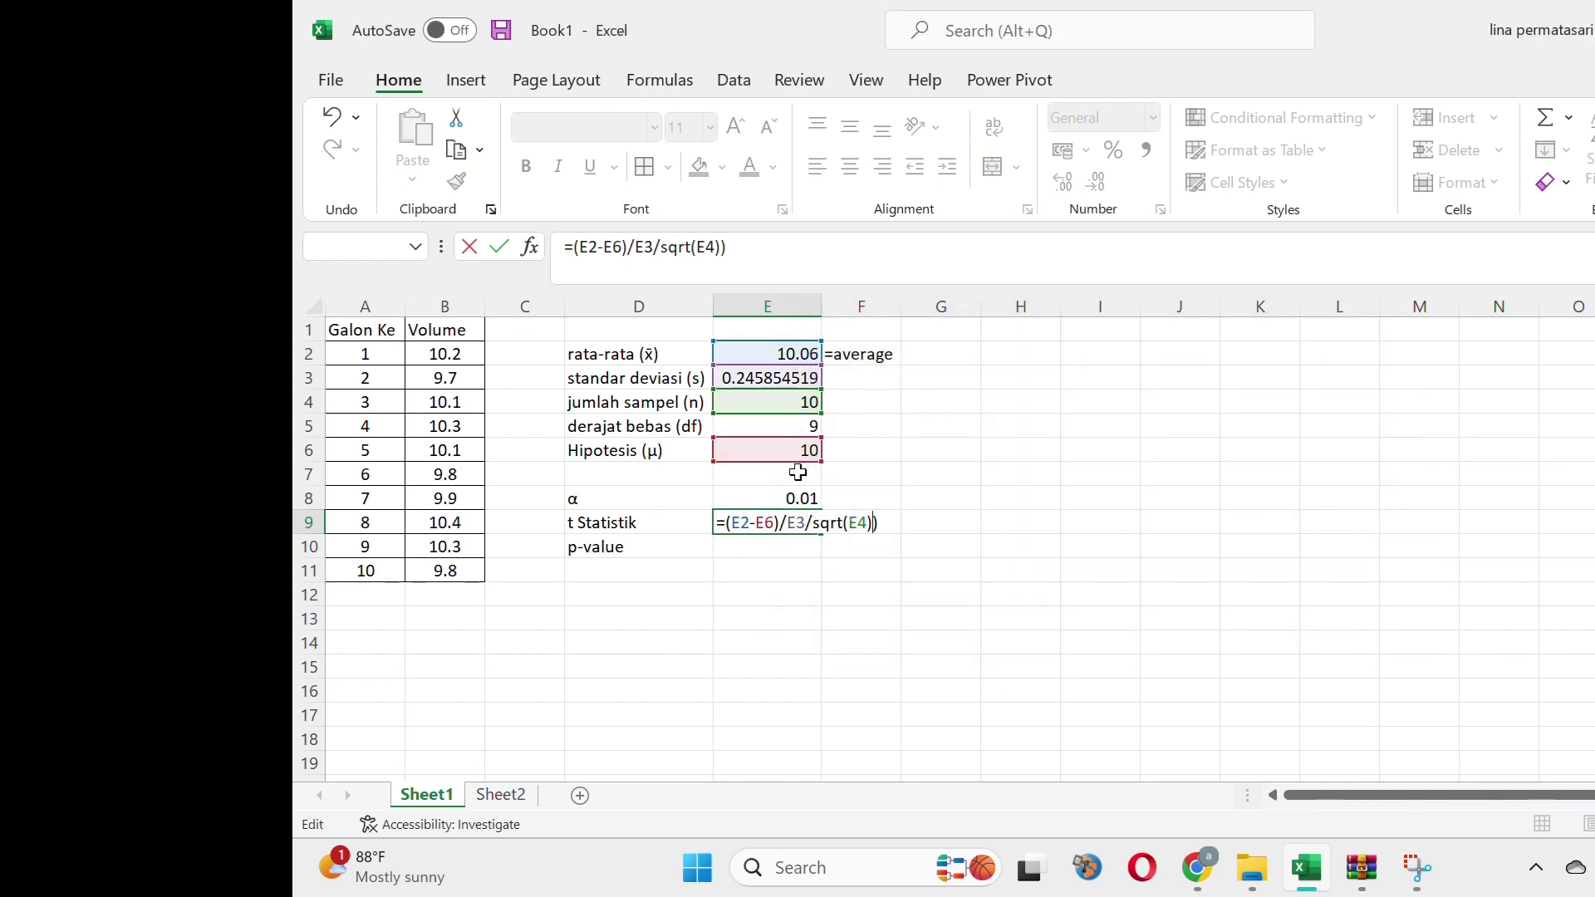
pyautogui.click(656, 249)
pyautogui.write('(')
pyautogui.press('Return')
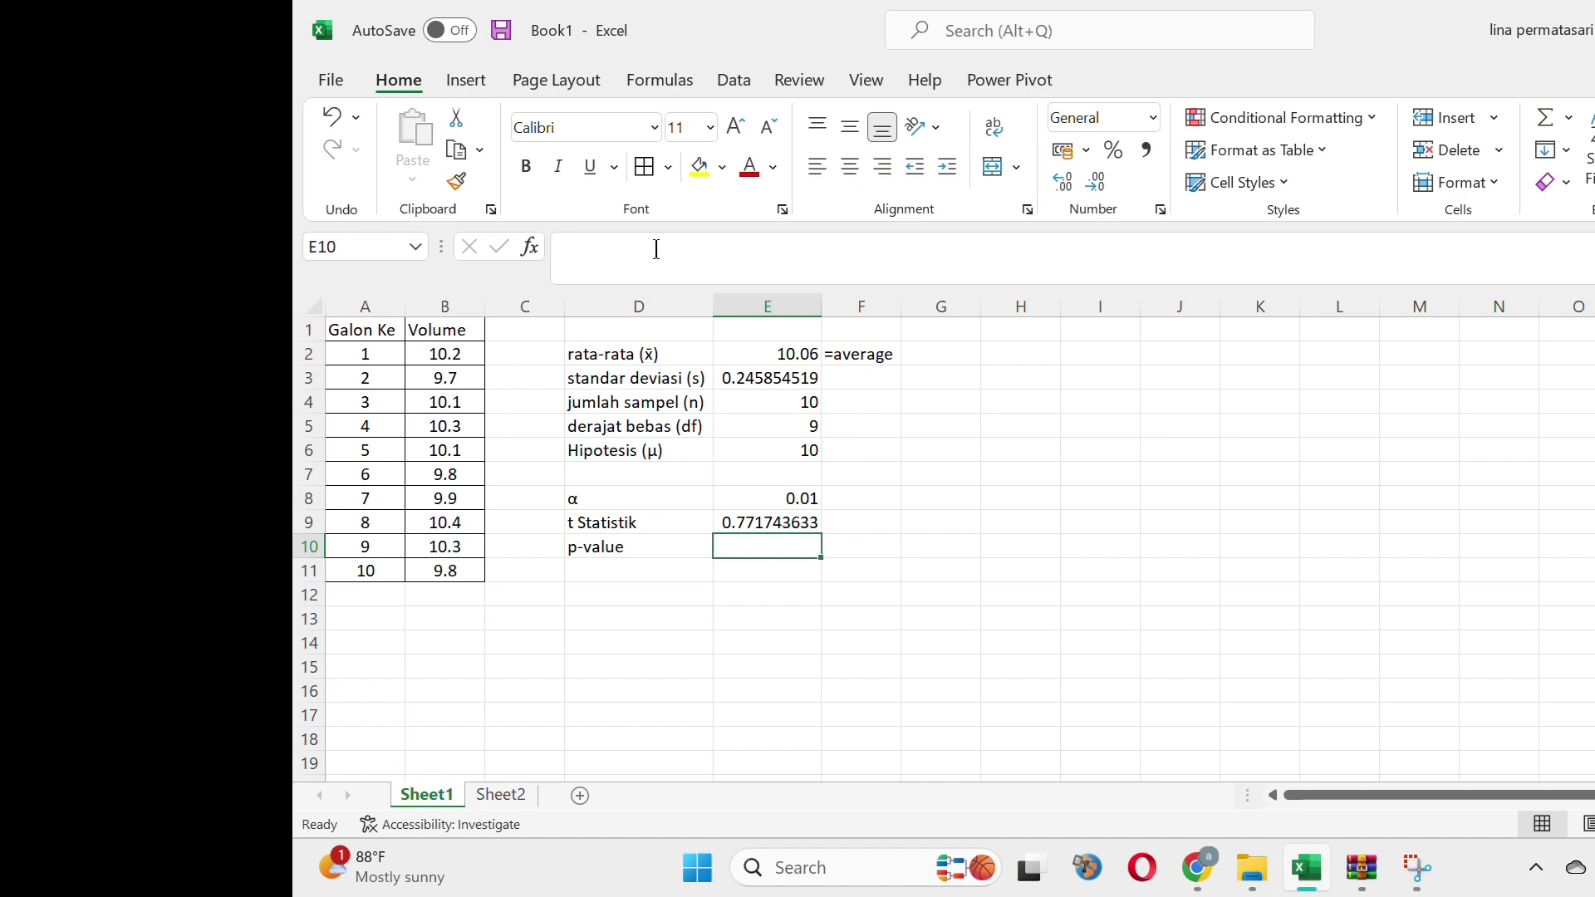
pyautogui.press('Up')
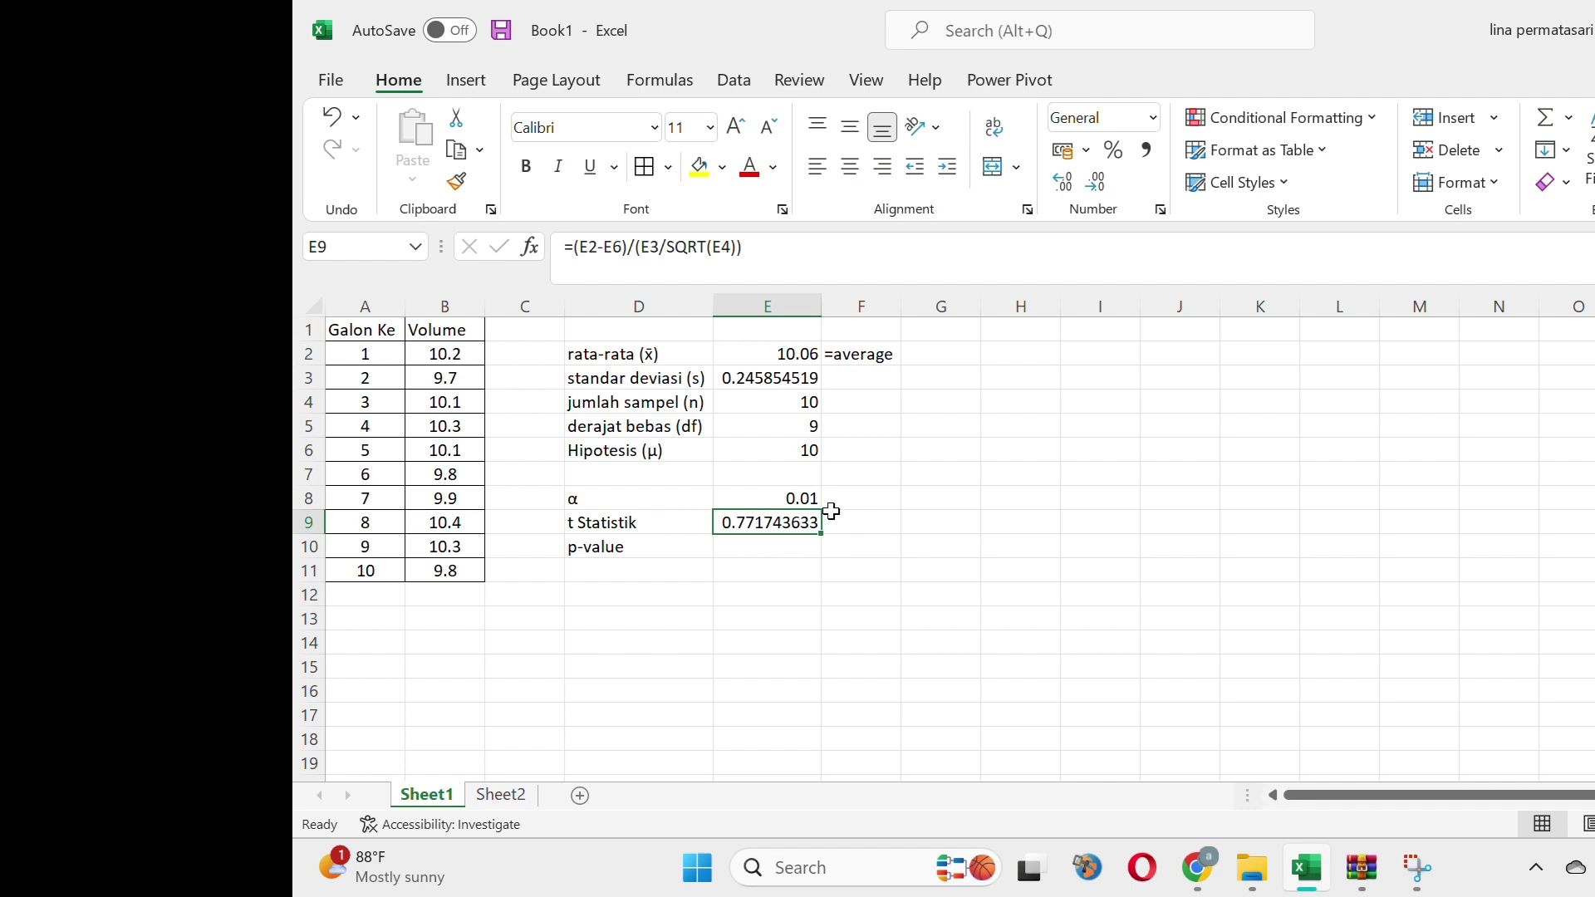
# Start the p-value formula in E10 with the two-tailed t-distribution function, =T.DIST.2T(
pyautogui.click(759, 549)
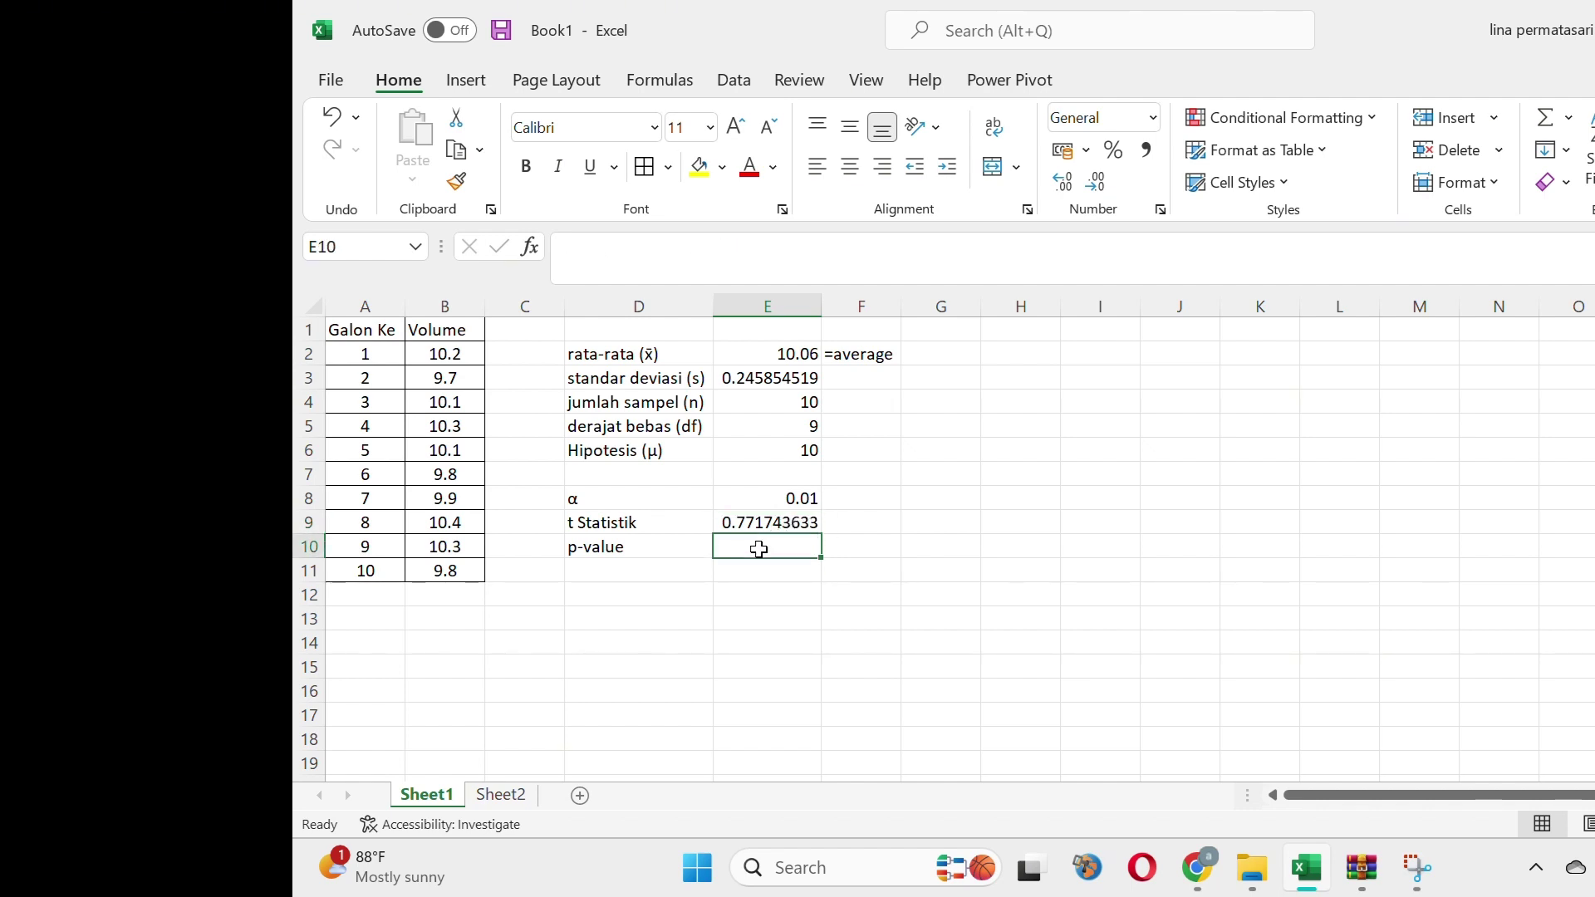
pyautogui.write('=')
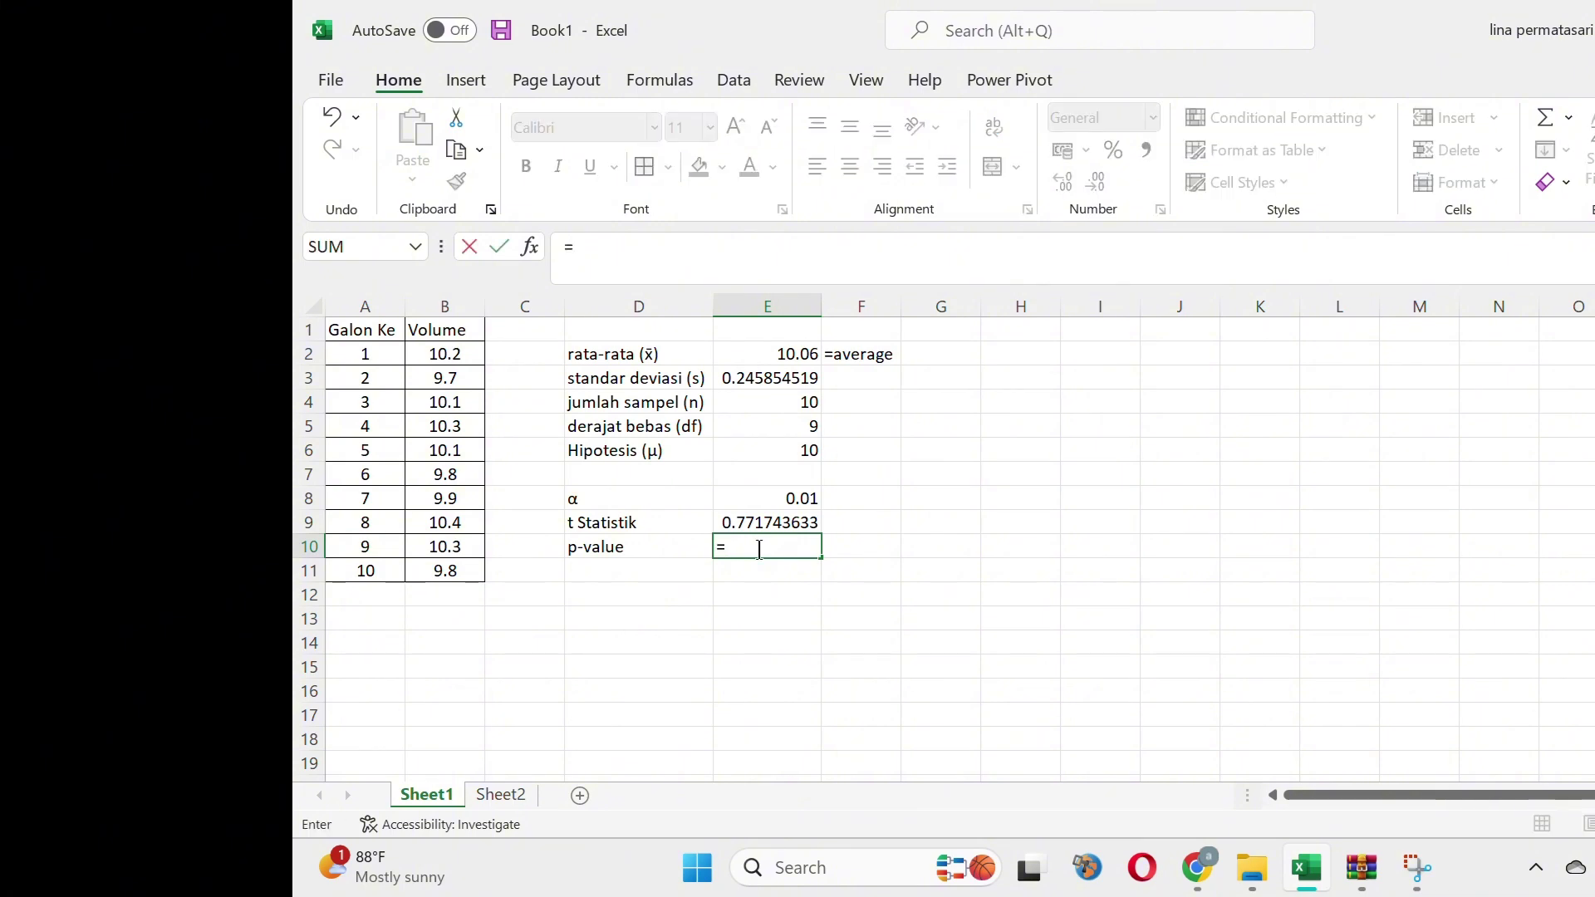
pyautogui.write('t')
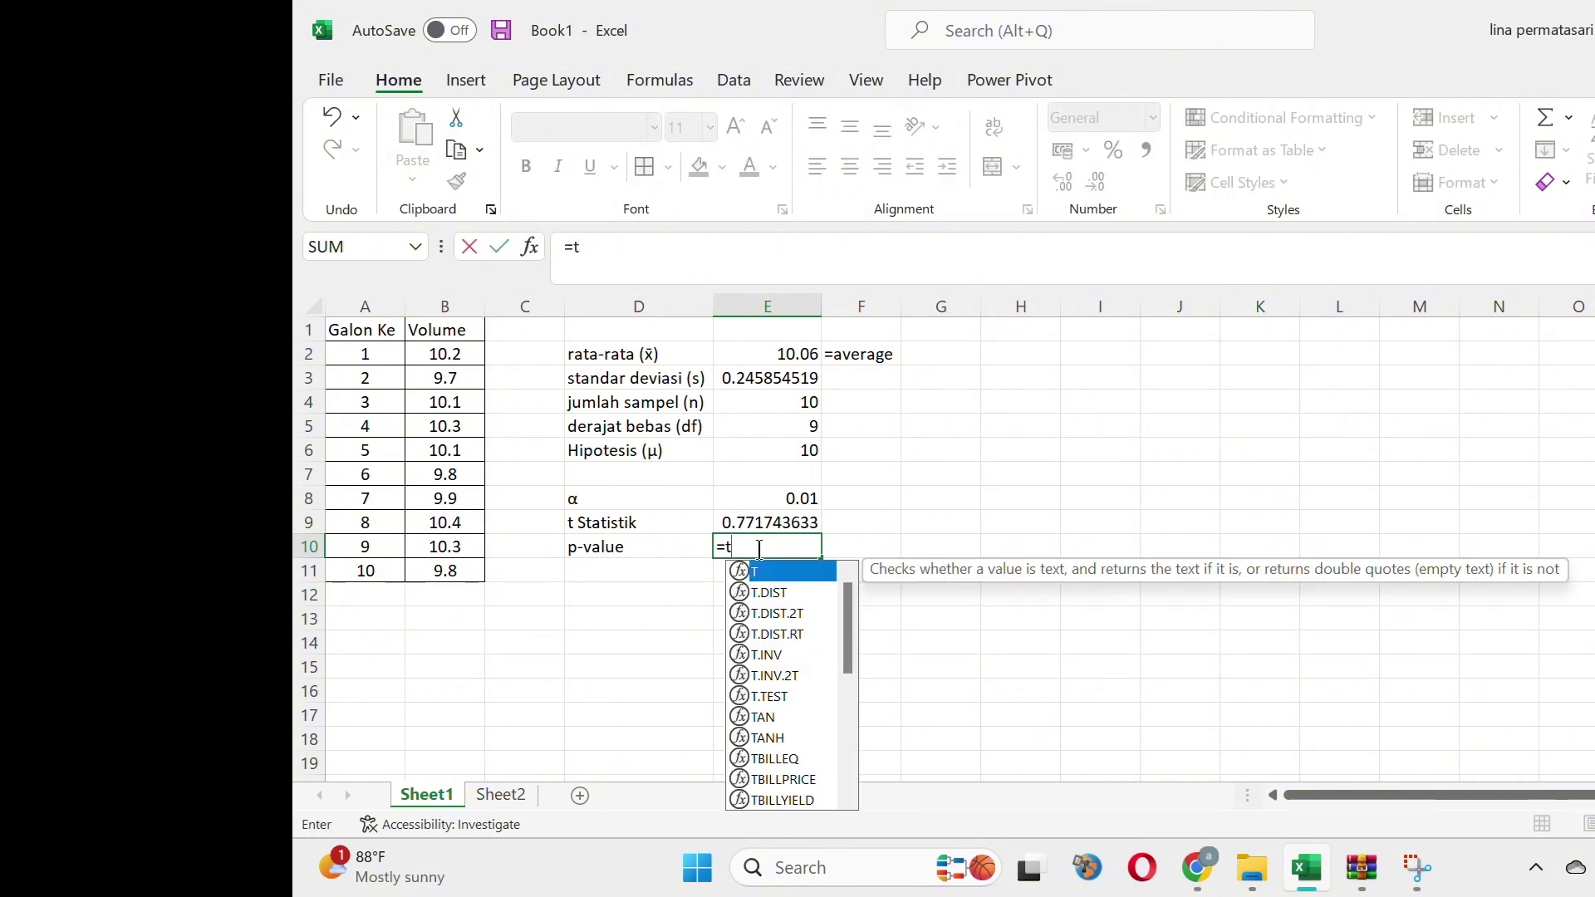
pyautogui.write('dis')
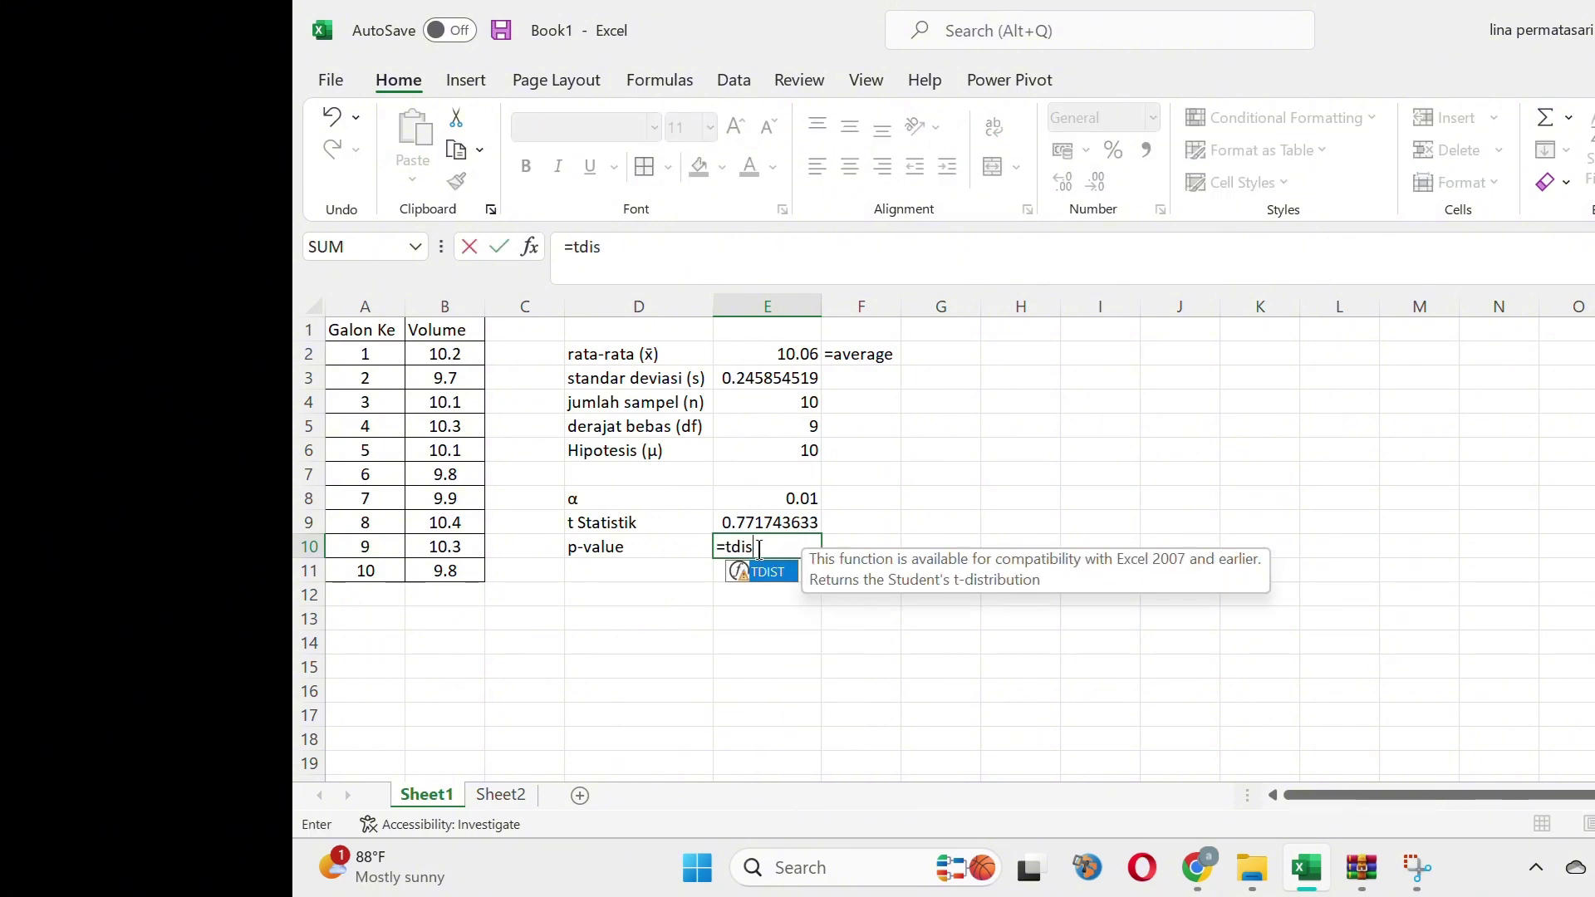
pyautogui.press('BackSpace')
pyautogui.write('.')
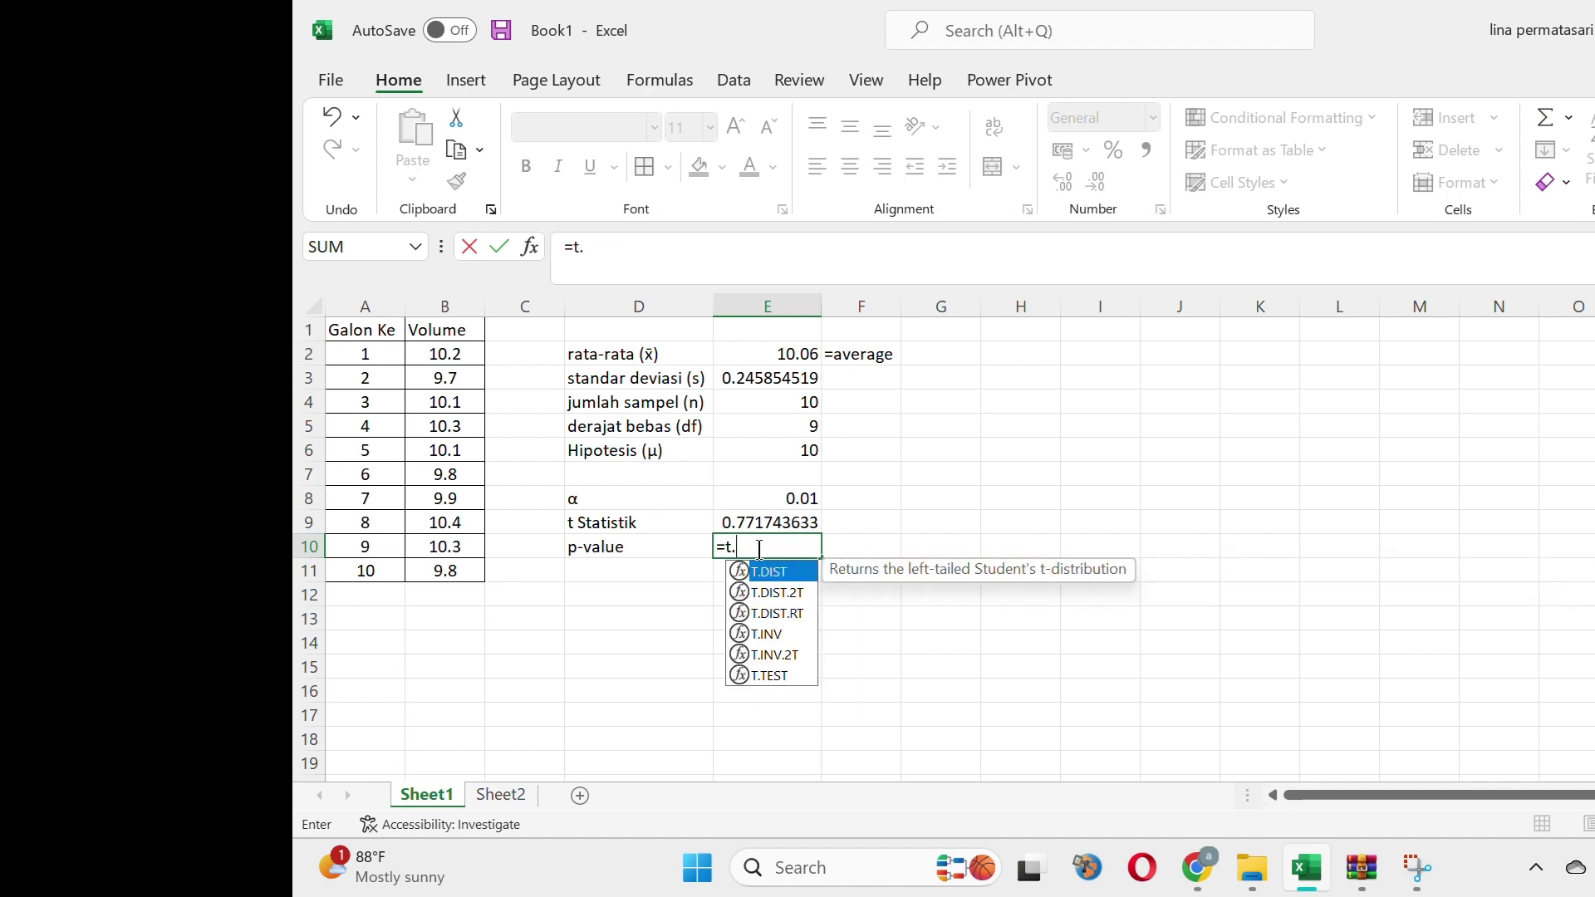
pyautogui.write('dist')
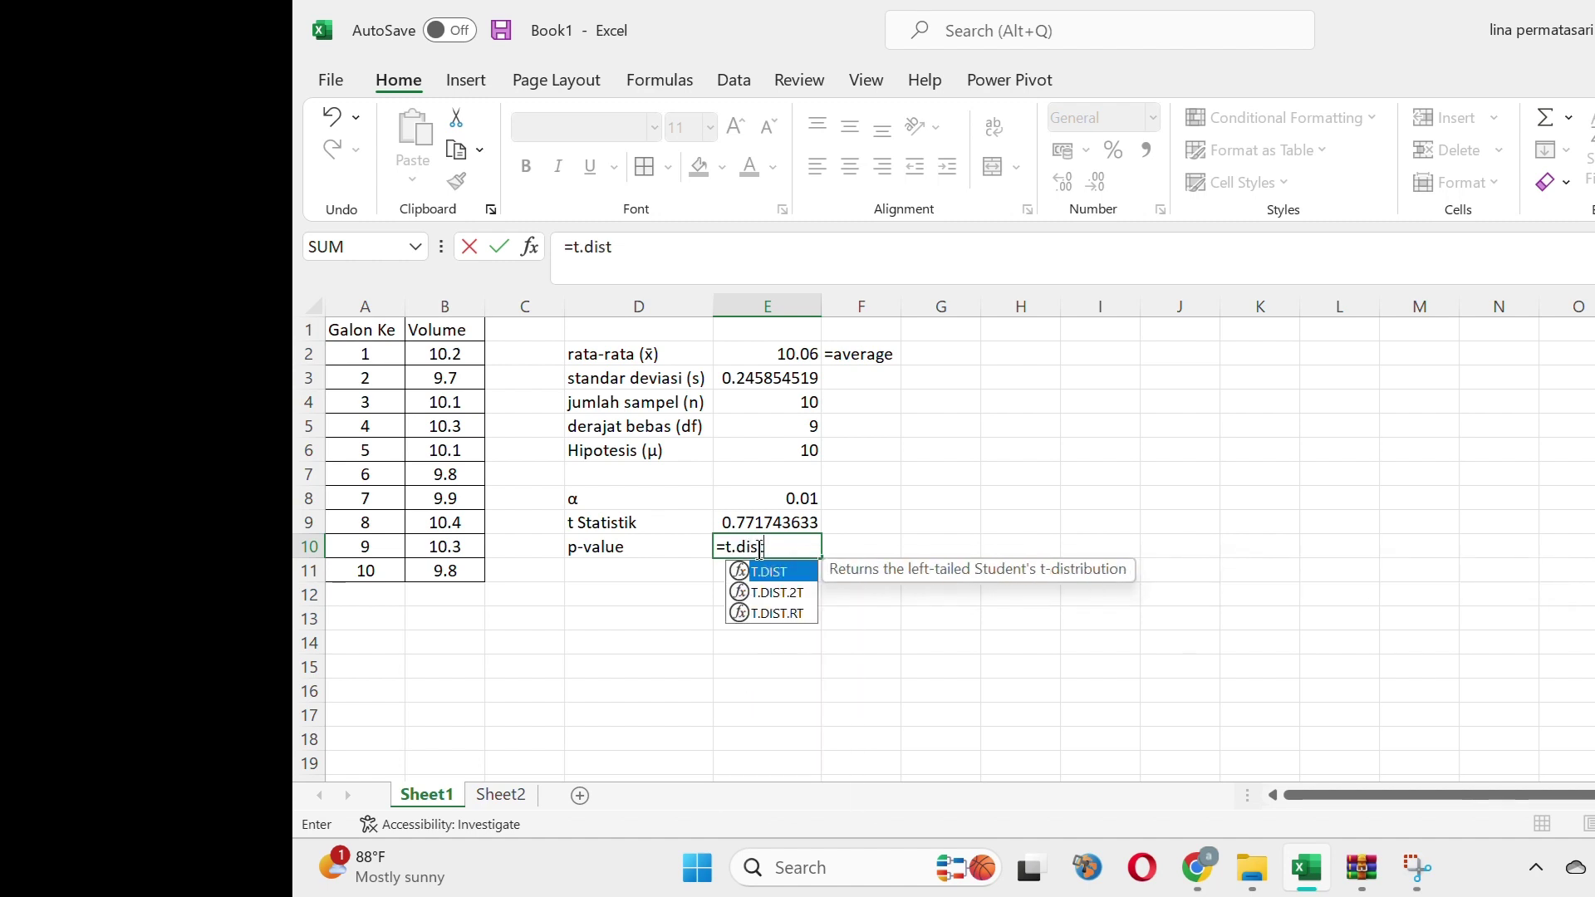
pyautogui.write('.')
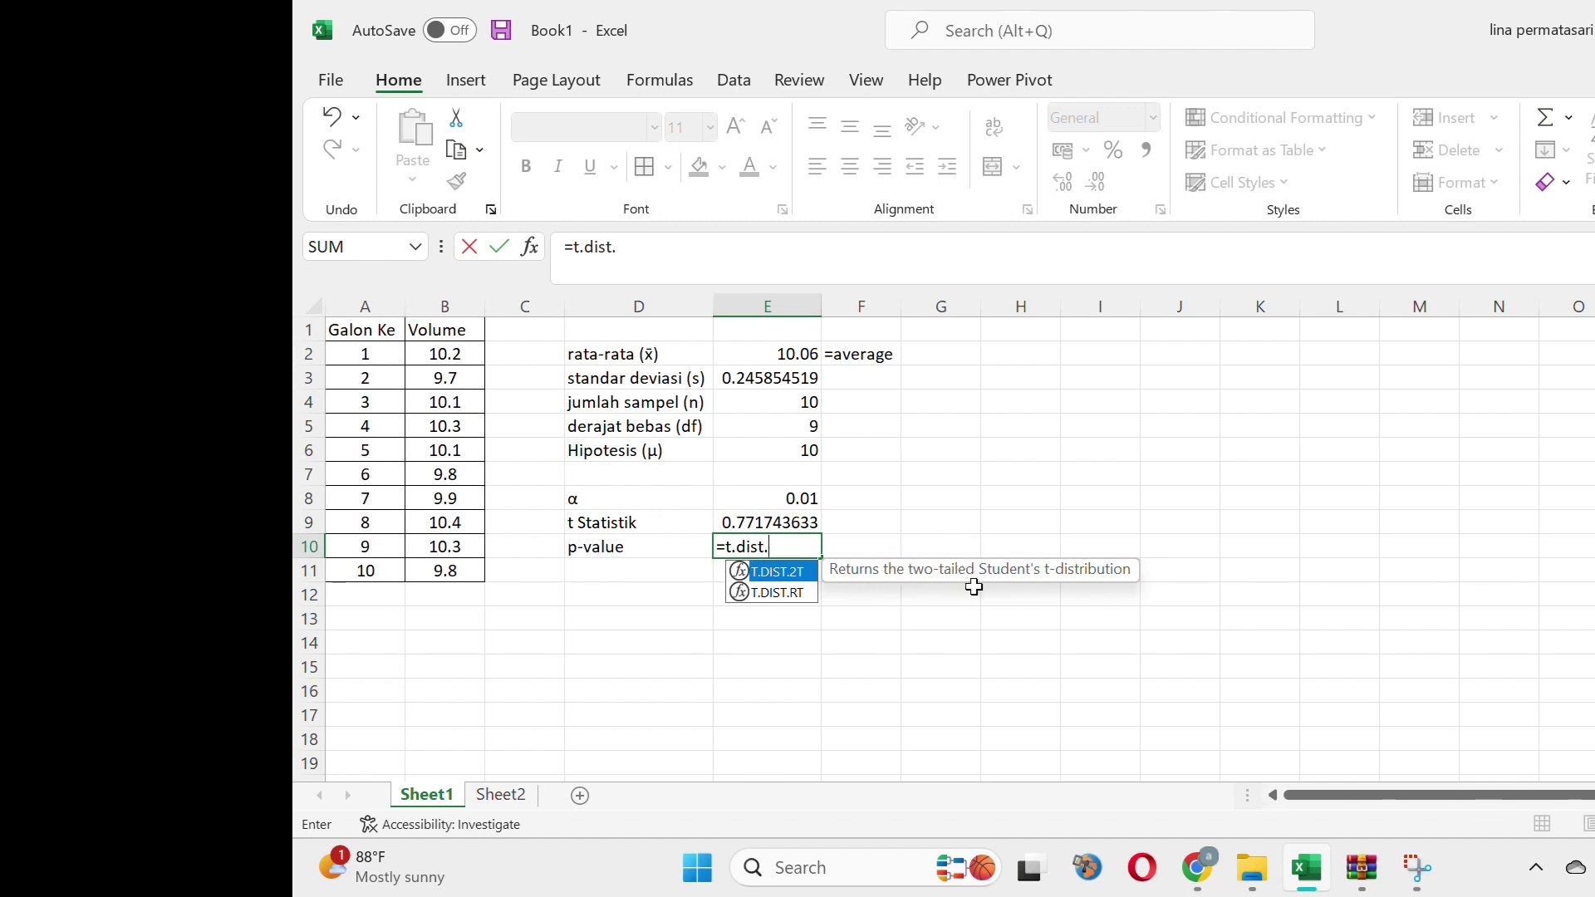
pyautogui.click(777, 591)
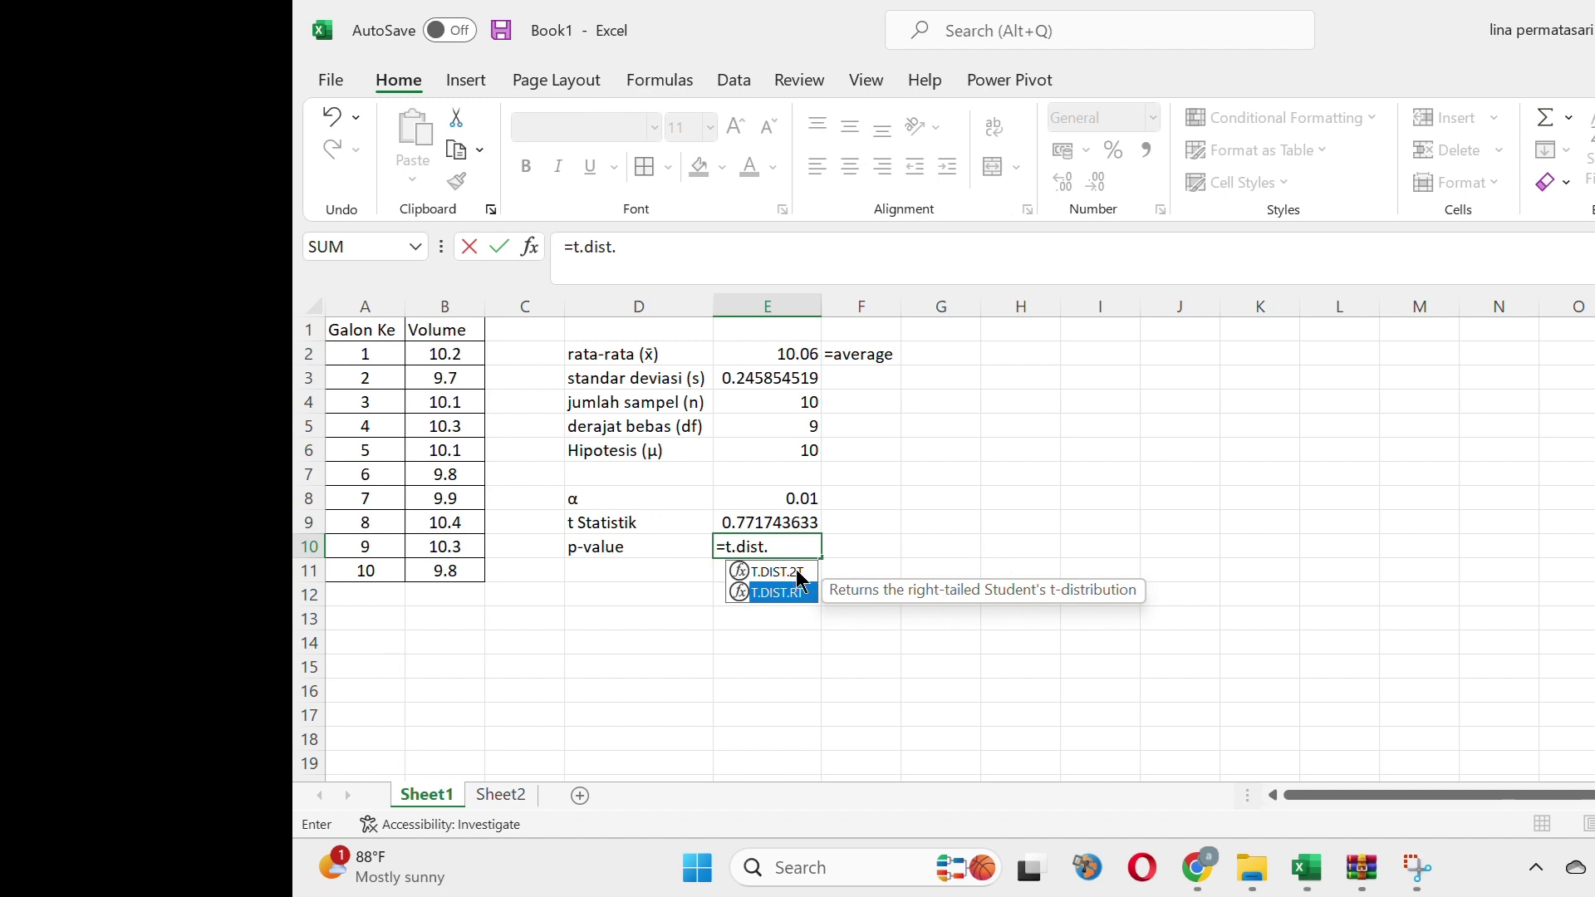
pyautogui.click(798, 574)
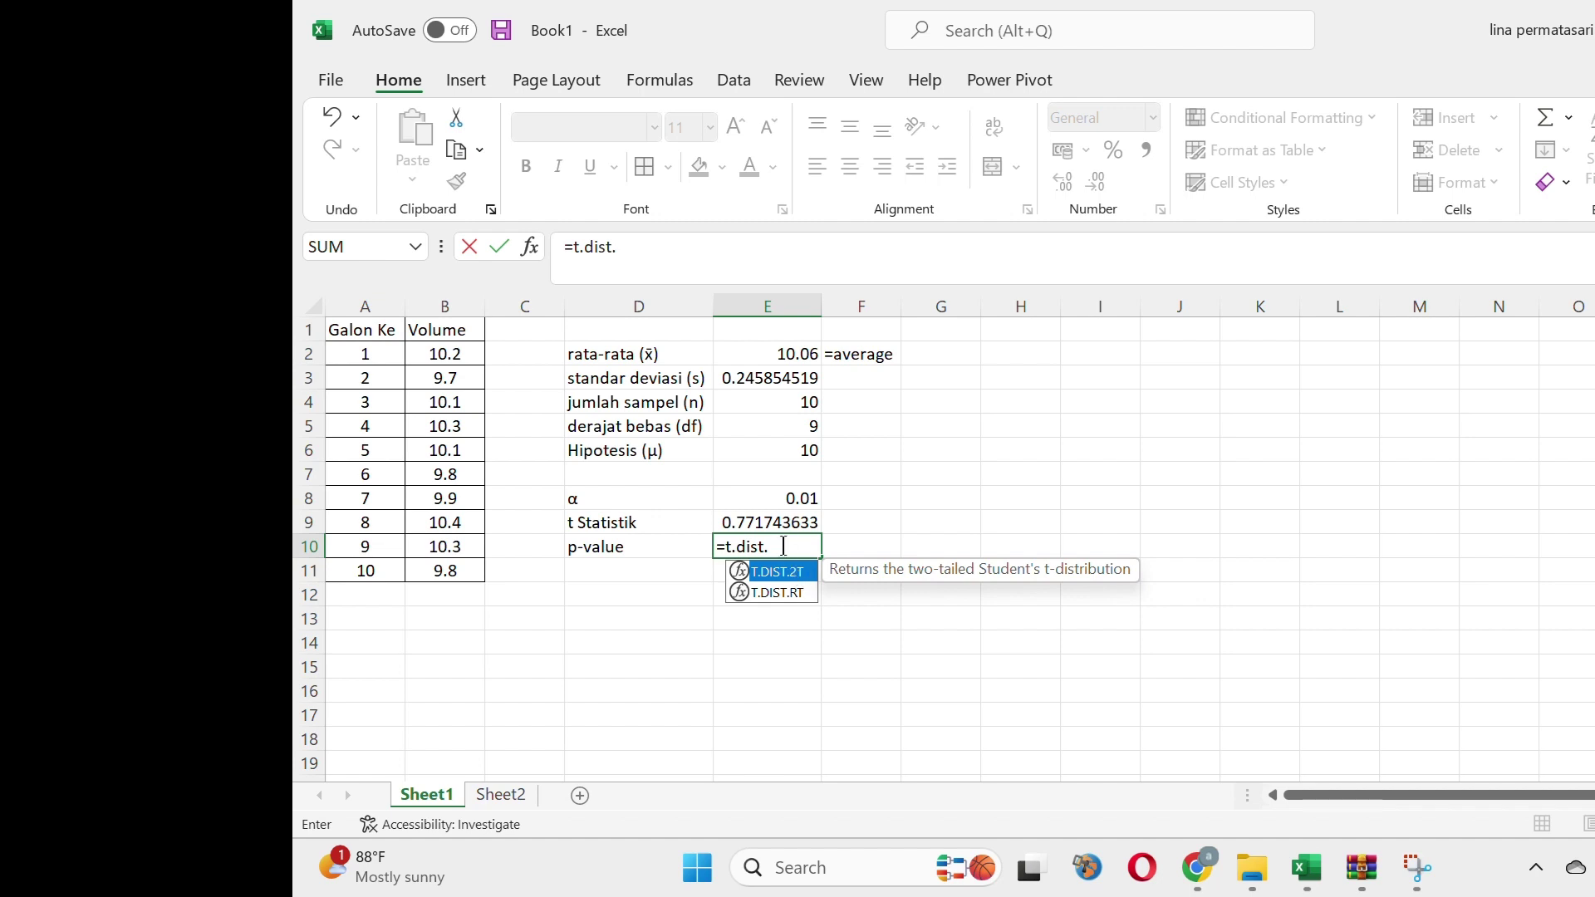
pyautogui.press('Escape')
pyautogui.write('2')
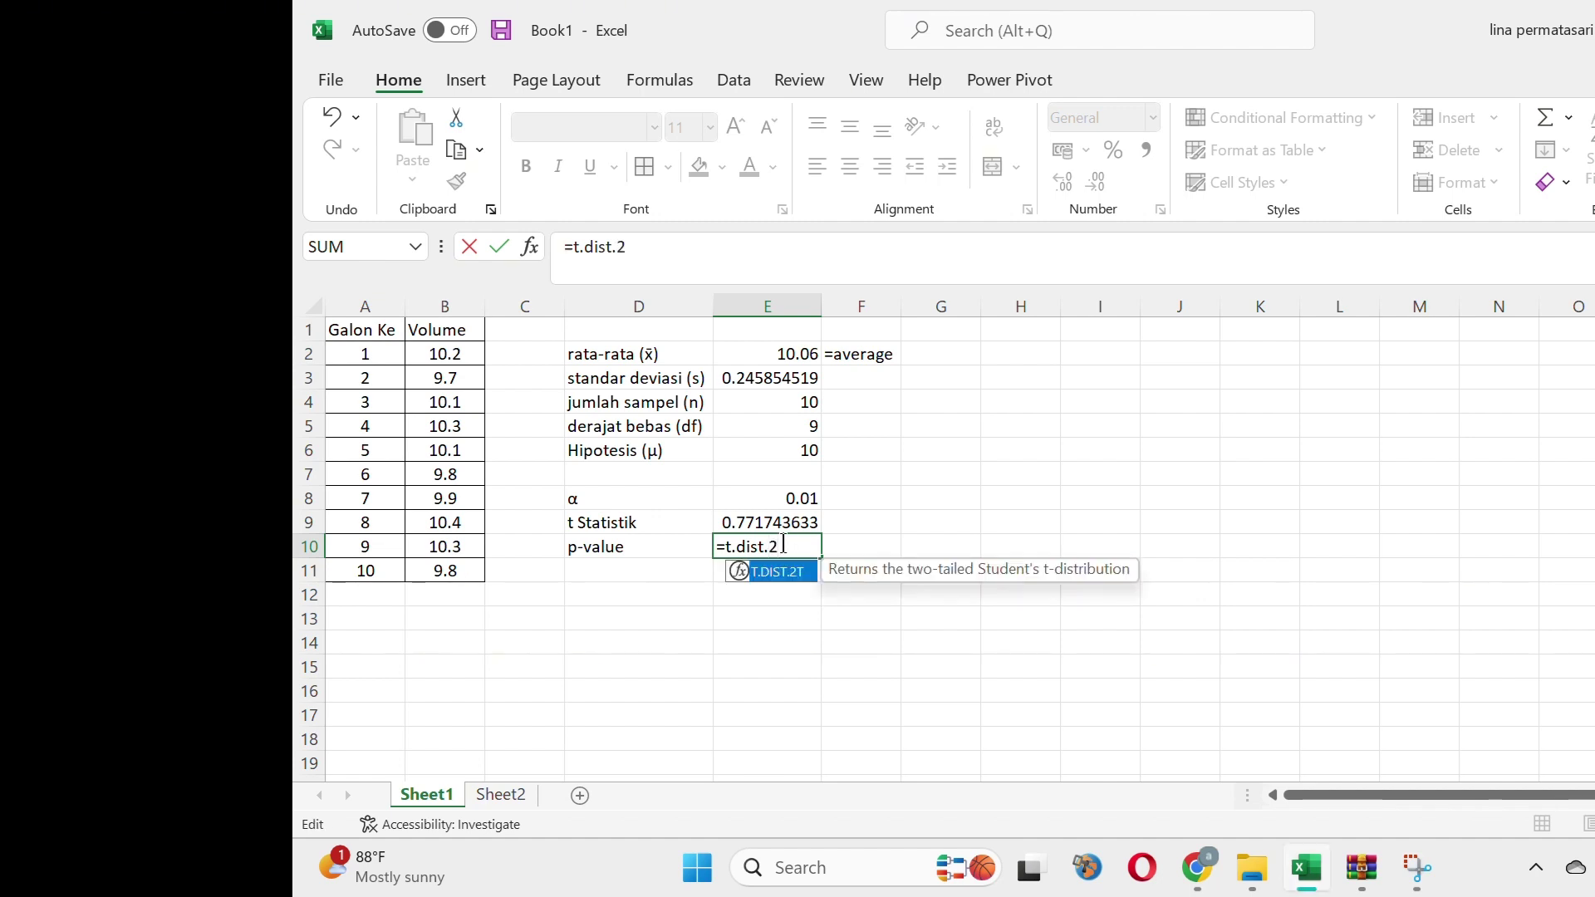
pyautogui.write('t(')
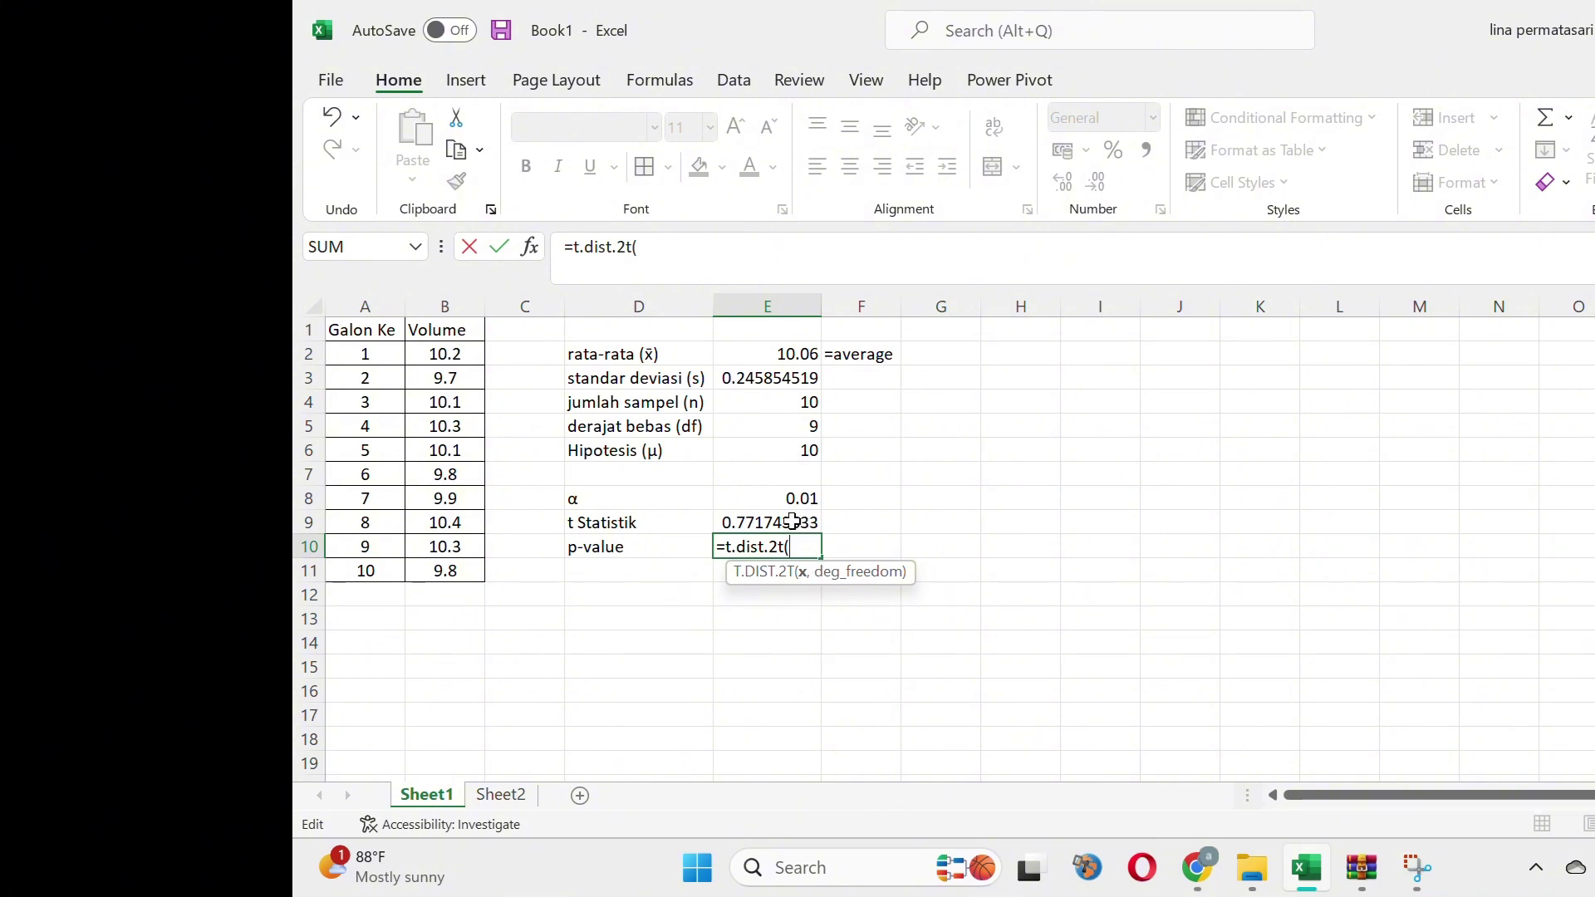
# Complete the E10 formula with the t statistic E9 as x and the degrees of freedom E5, and submit it
pyautogui.click(784, 523)
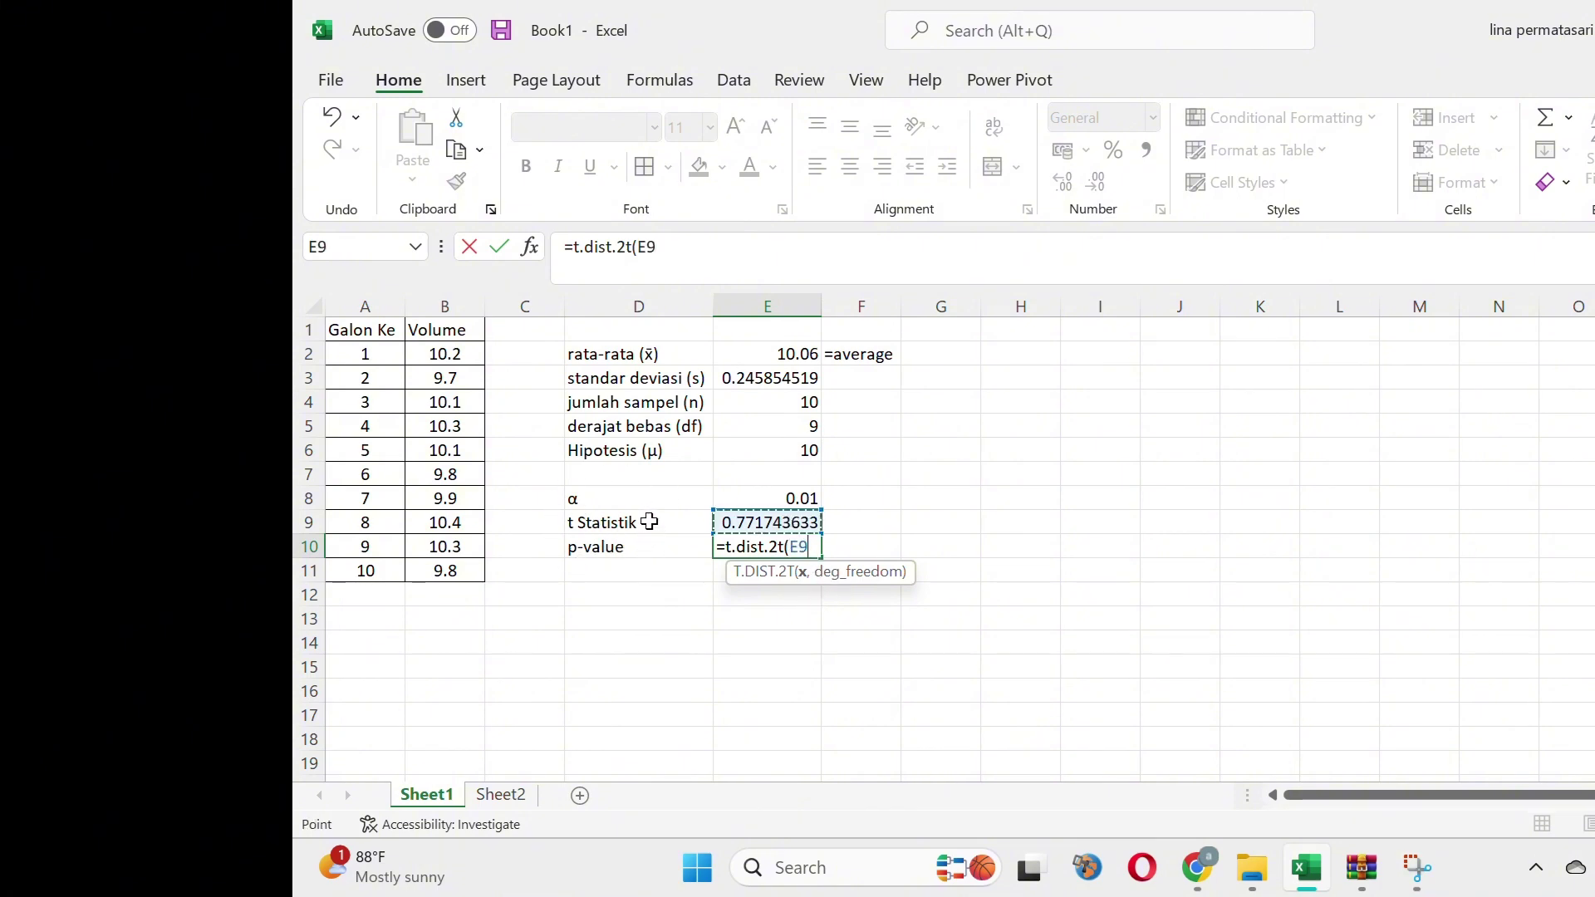
pyautogui.write(',')
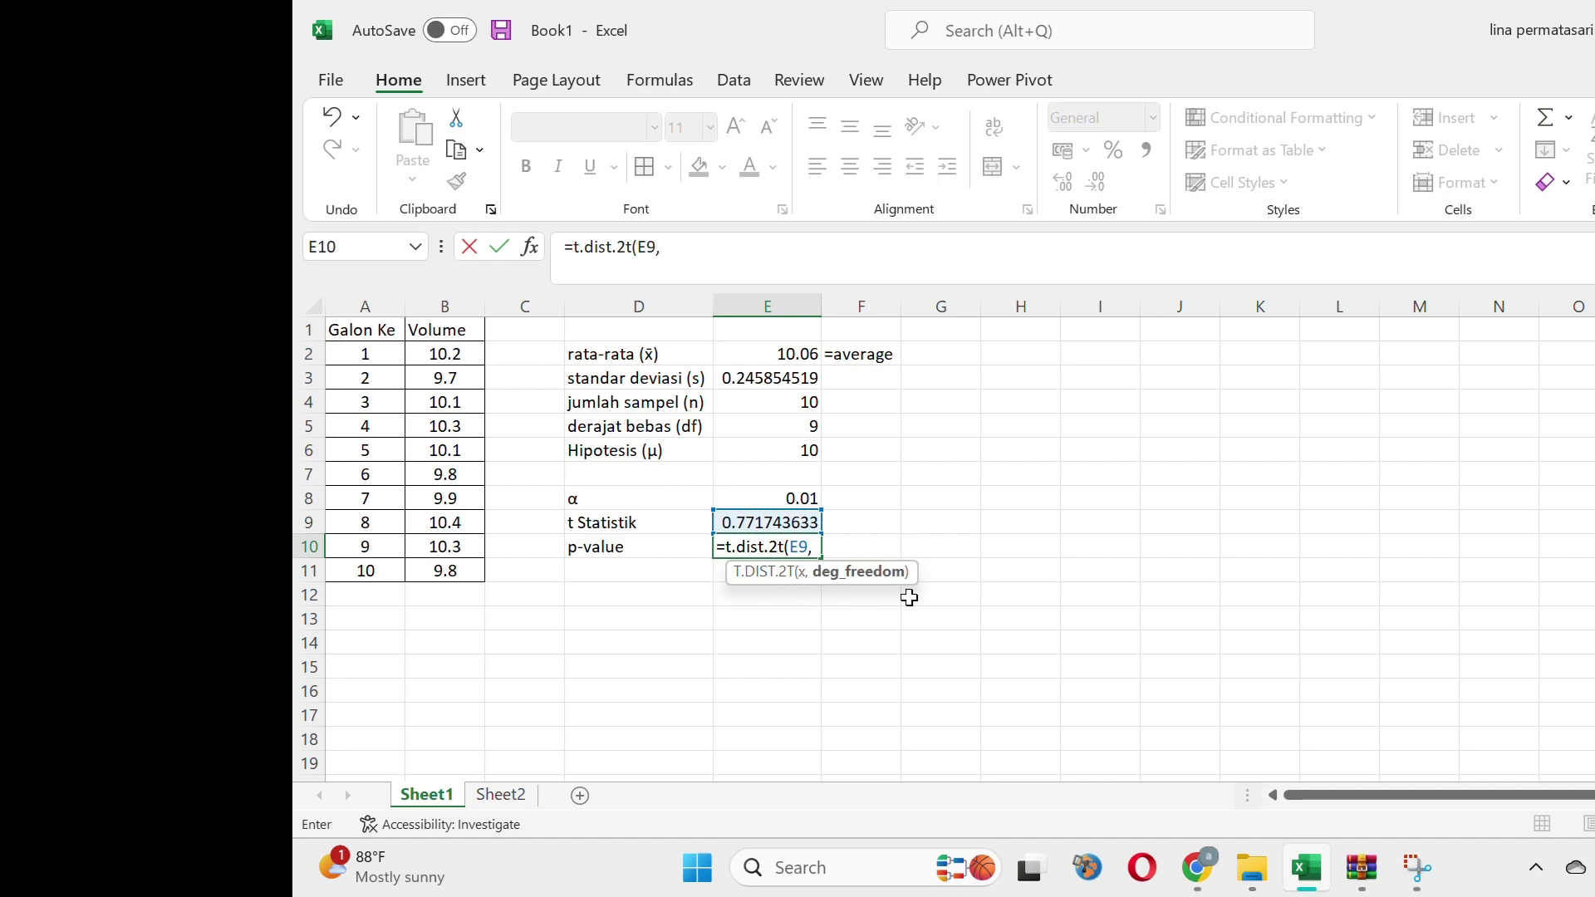
pyautogui.click(808, 426)
pyautogui.press('Return')
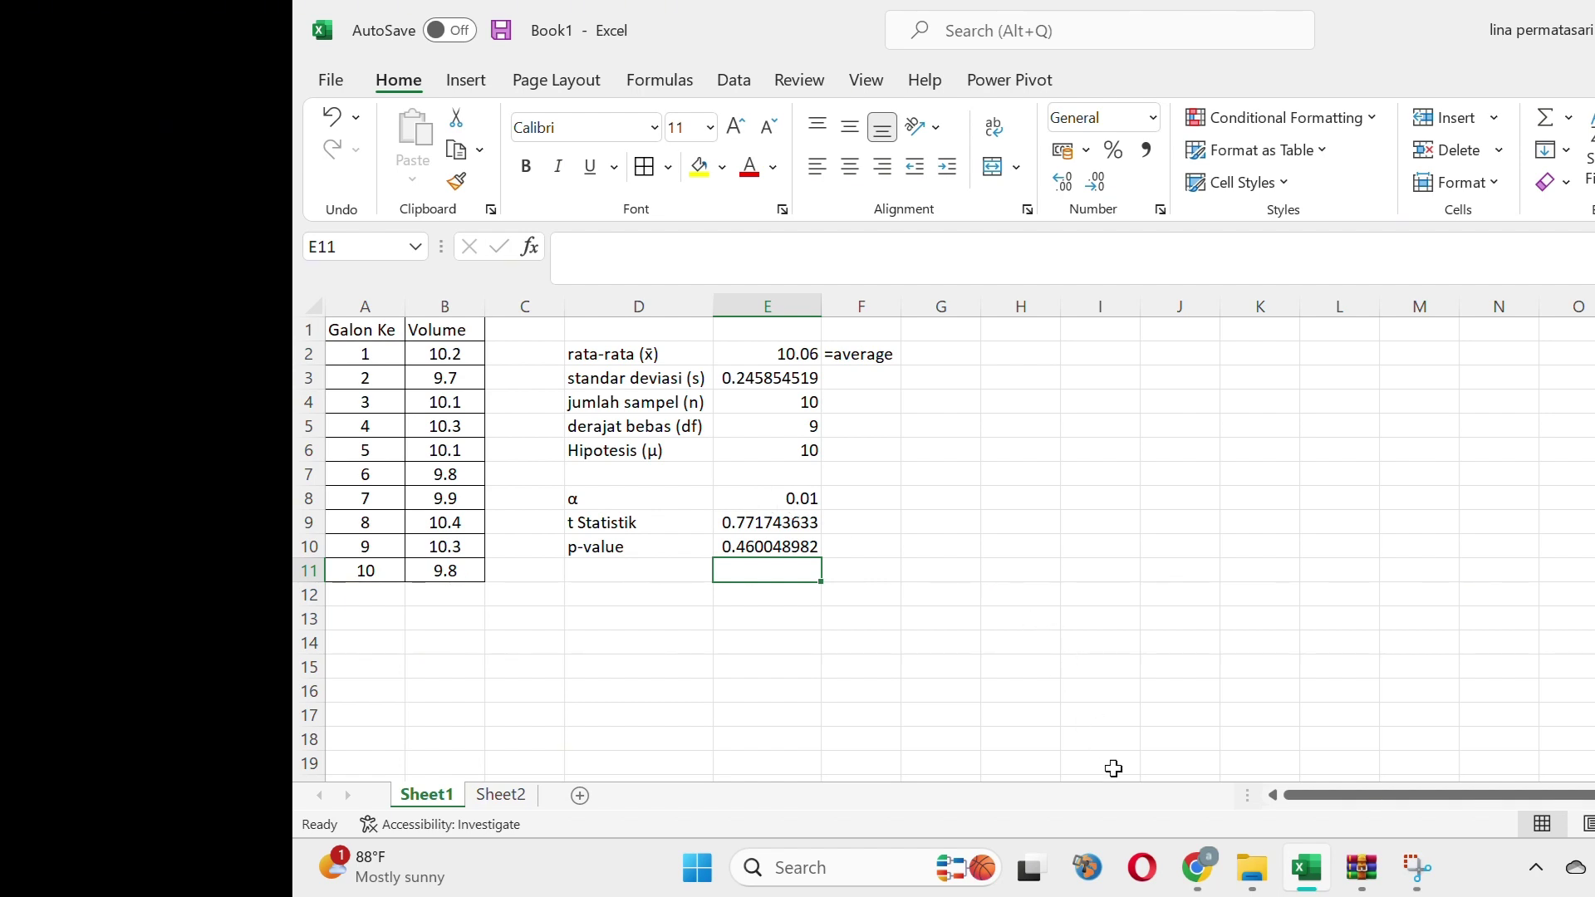
# Switch to the statistics PDF in Chrome and read the Interpretasi section's rules for comparing t-hit with t-tab
pyautogui.click(1183, 873)
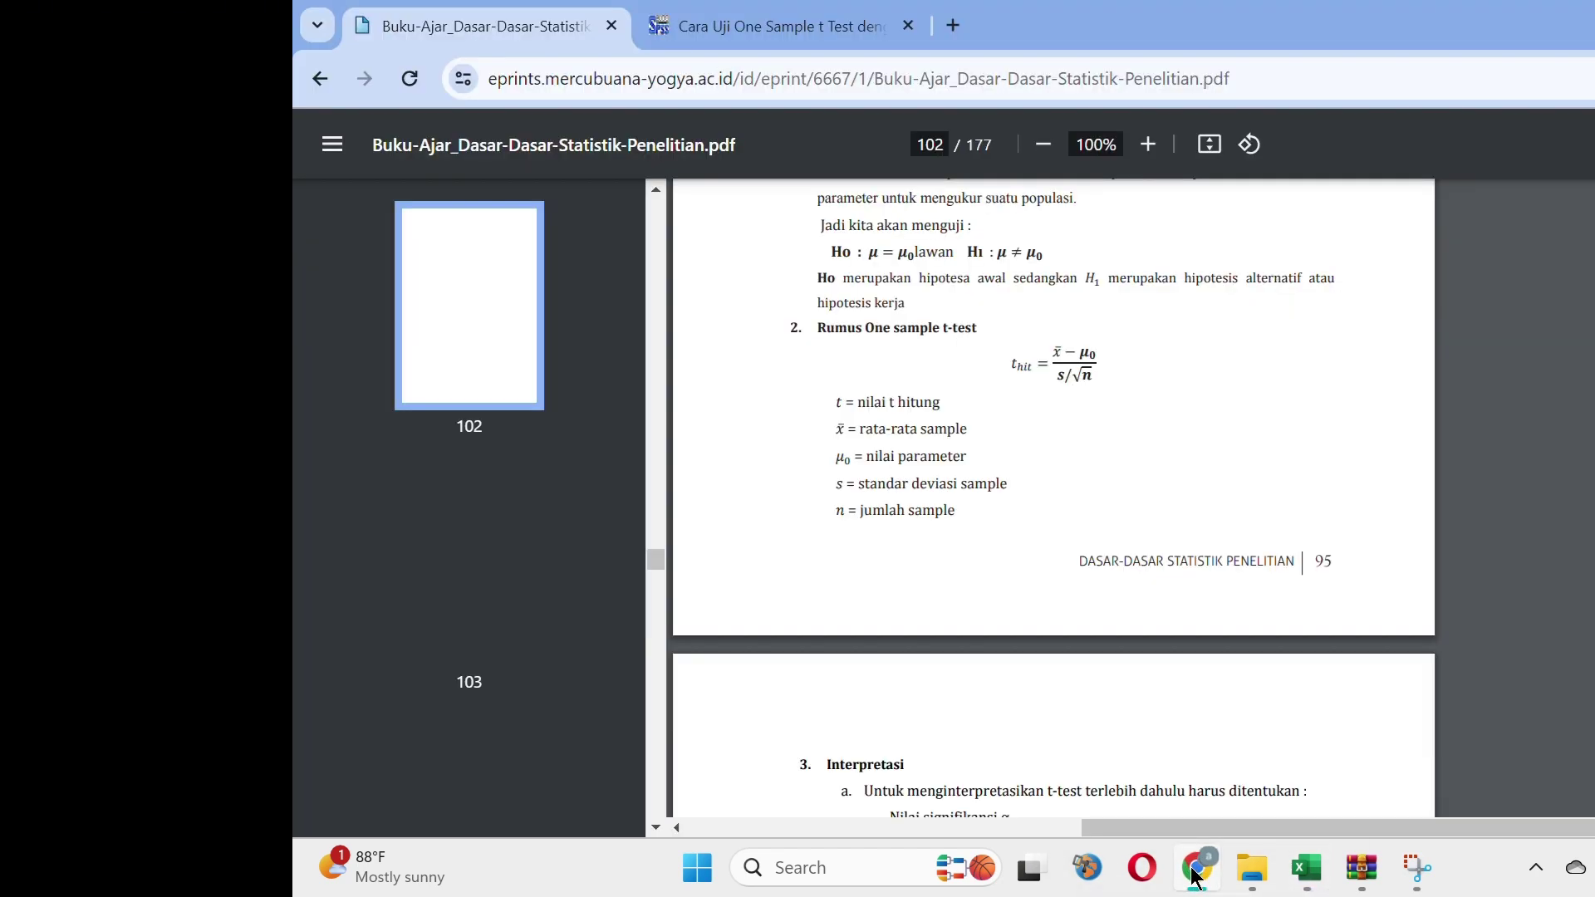
pyautogui.scroll(-3, 1137, 692)
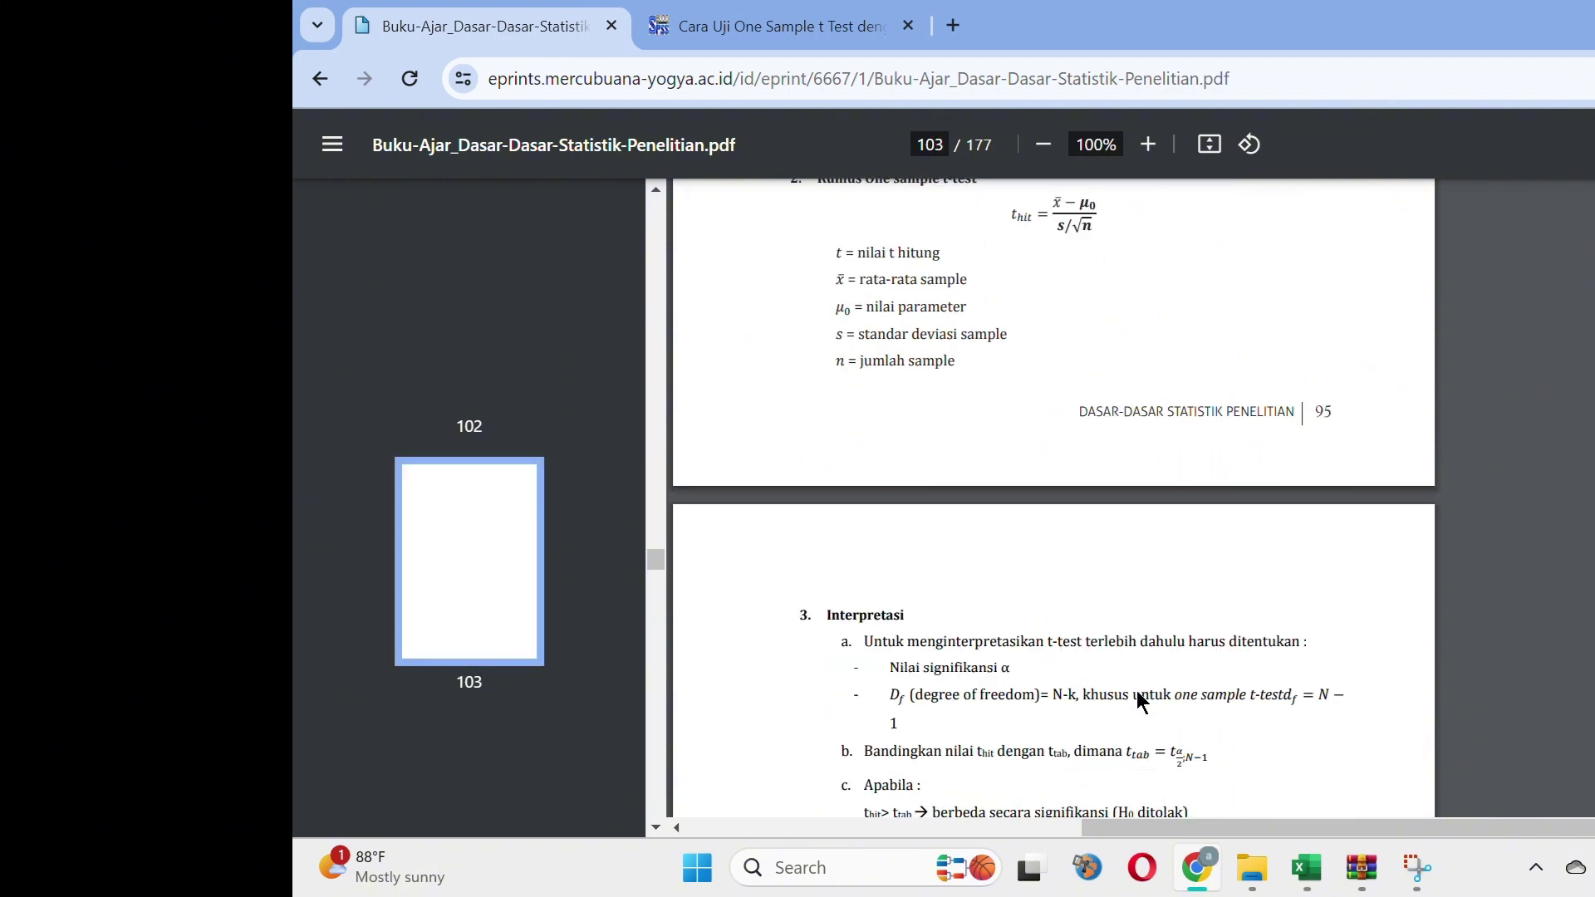
pyautogui.scroll(1, 1136, 690)
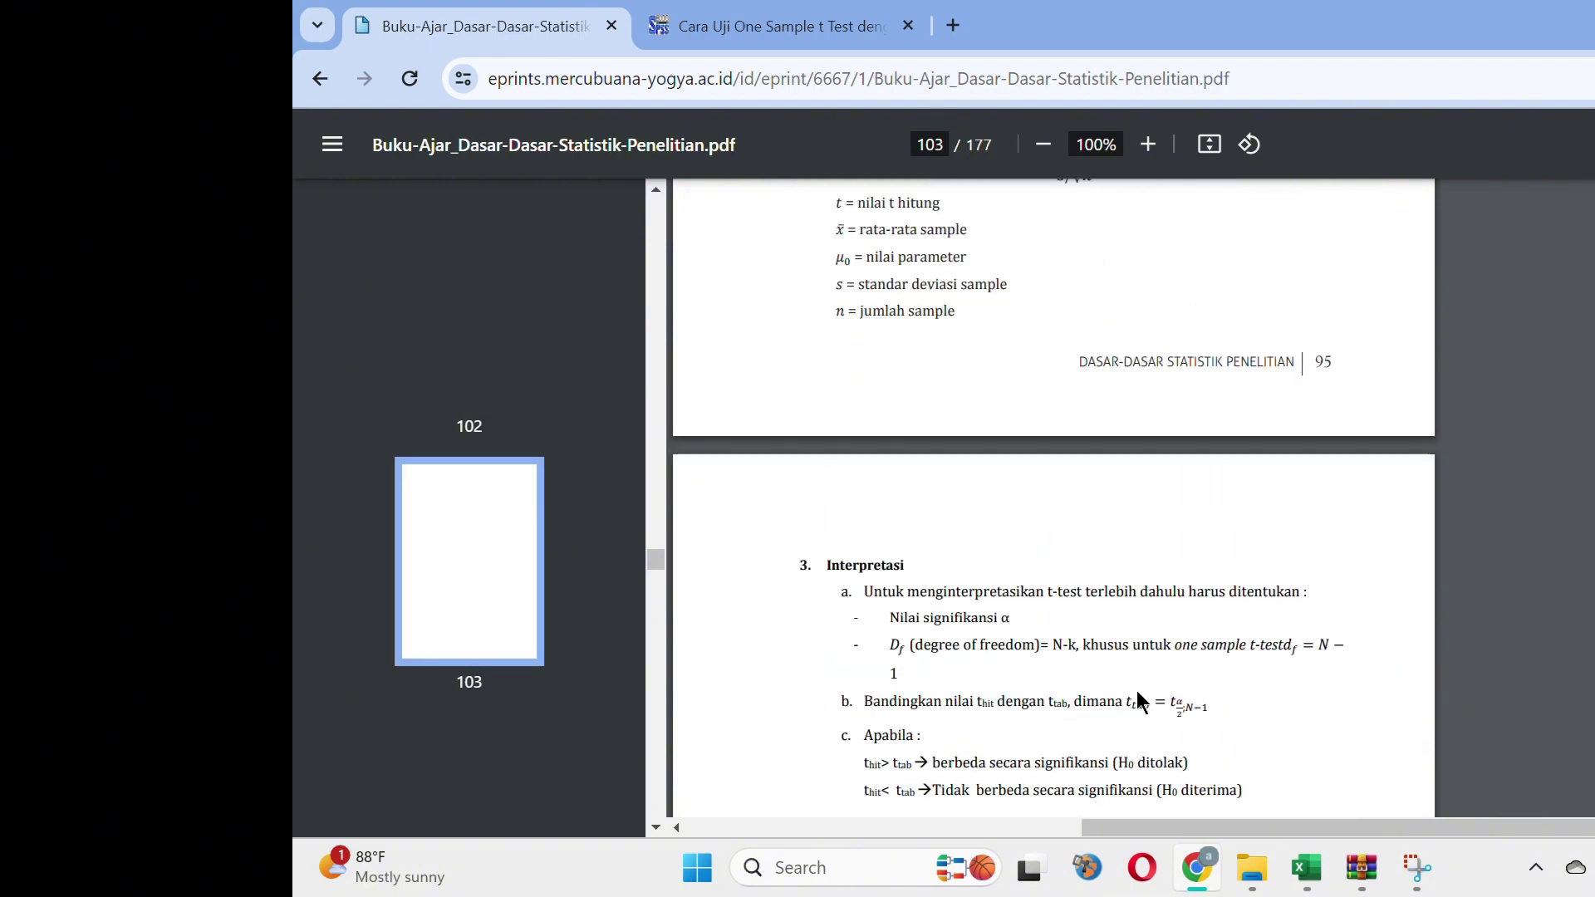
pyautogui.scroll(-2, 1128, 674)
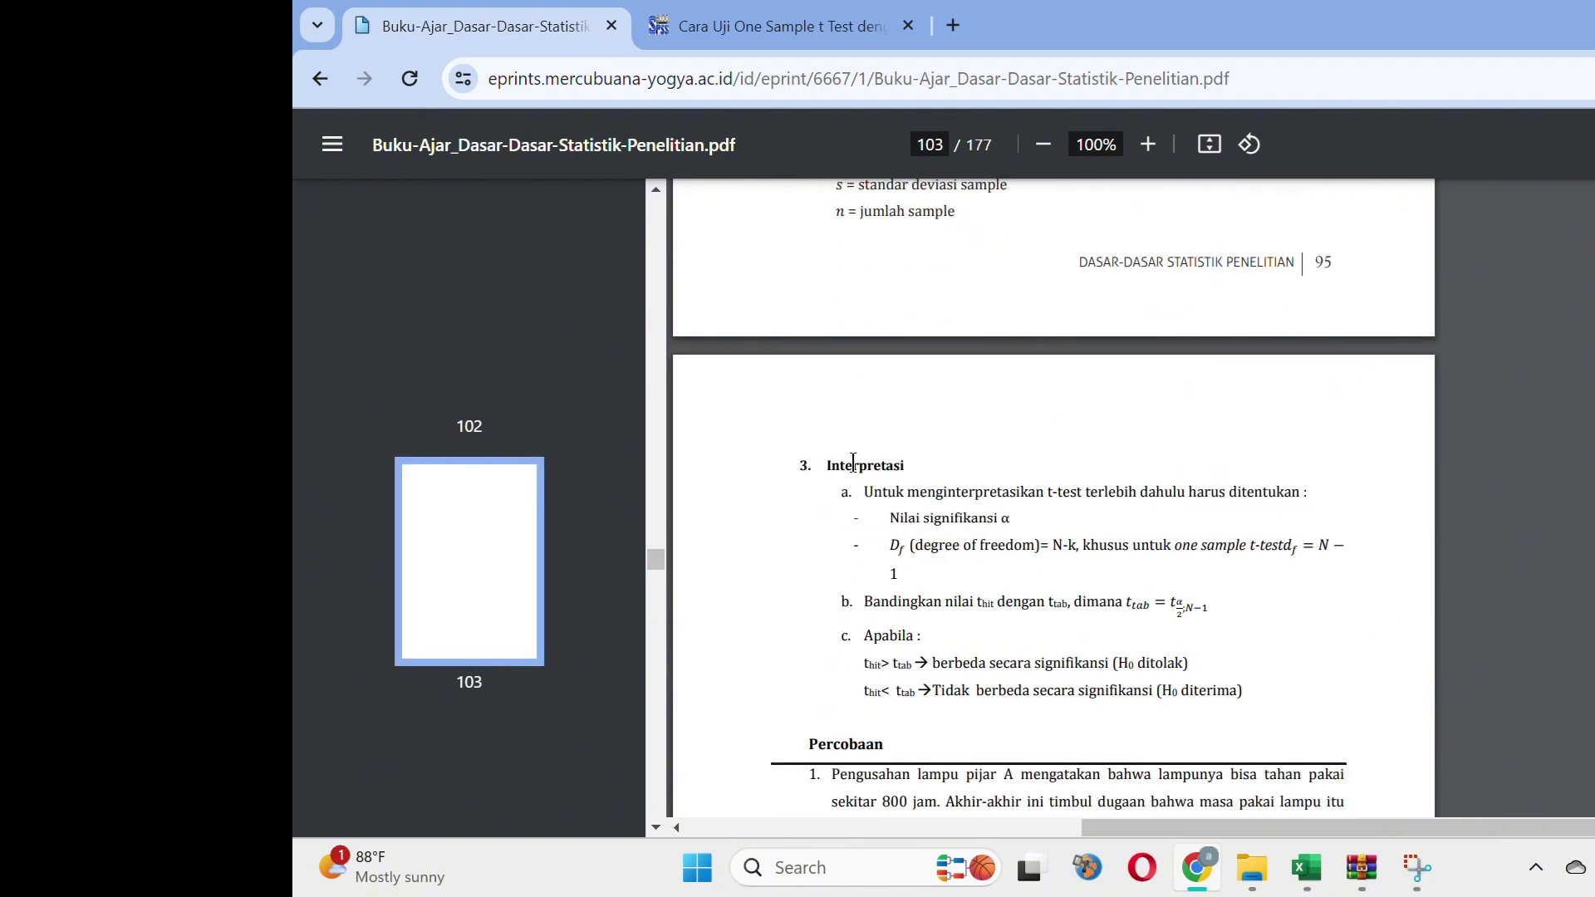
pyautogui.scroll(-2, 841, 570)
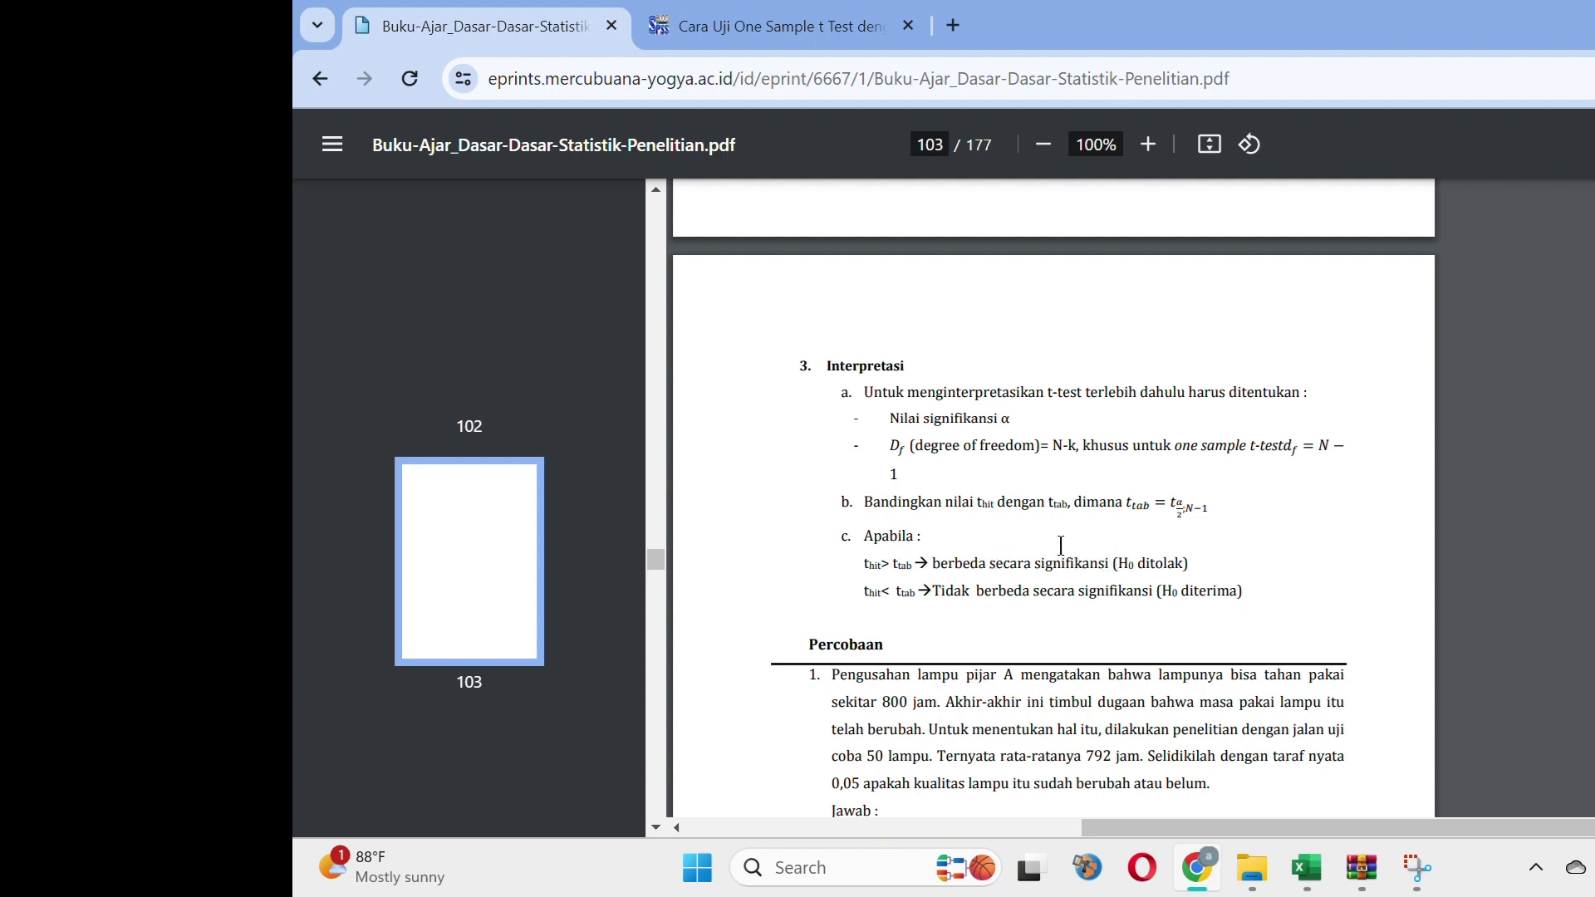
pyautogui.scroll(-1, 1044, 550)
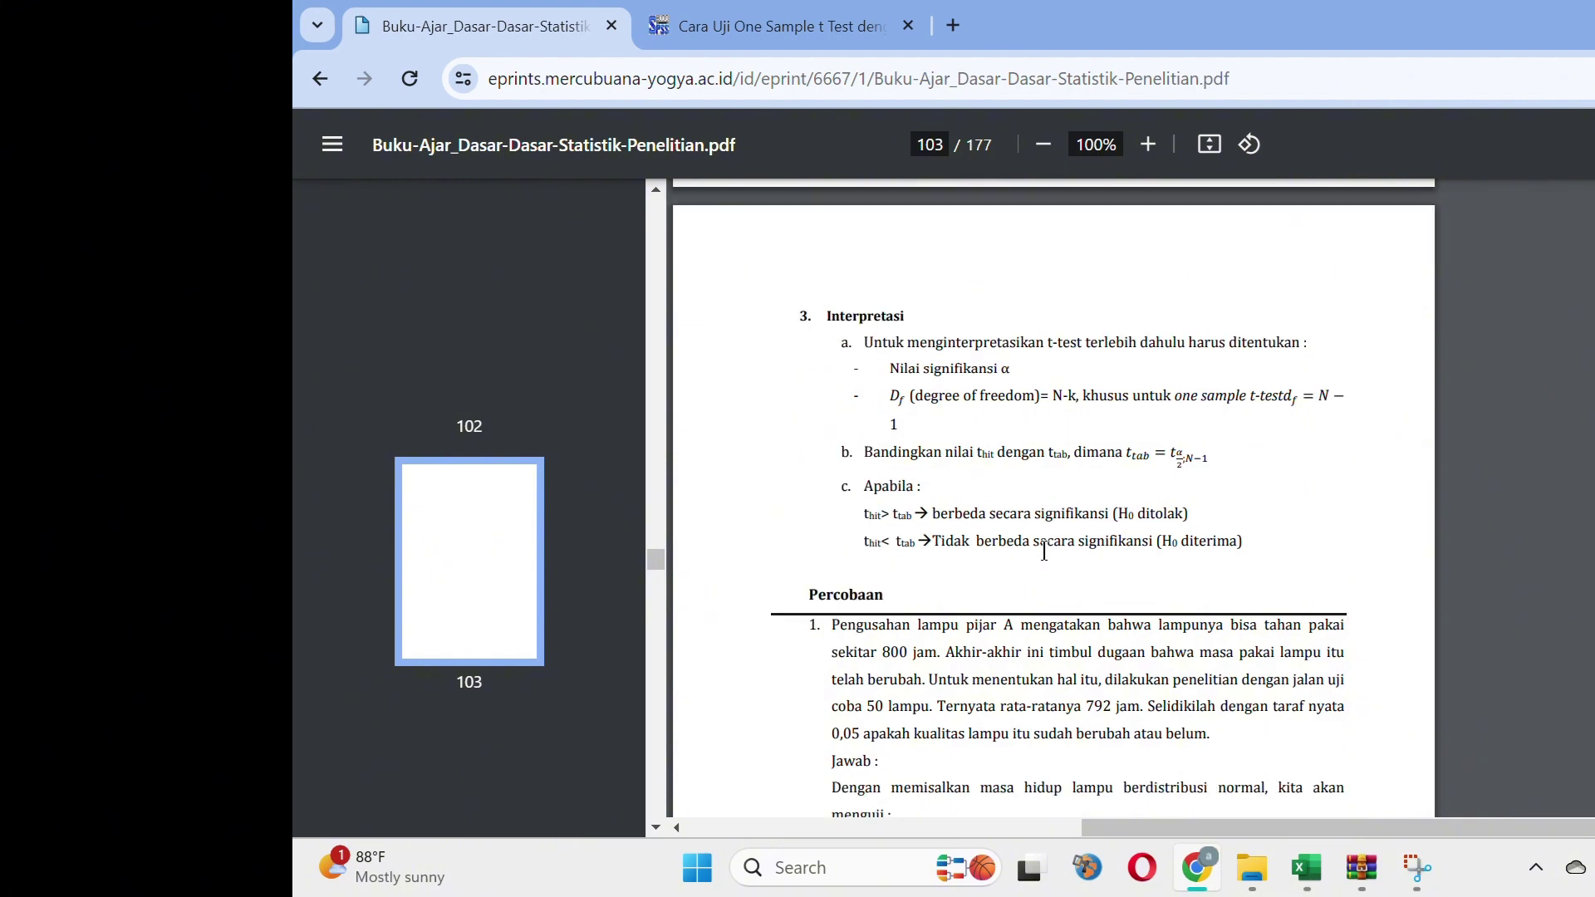
pyautogui.scroll(-4, 1044, 551)
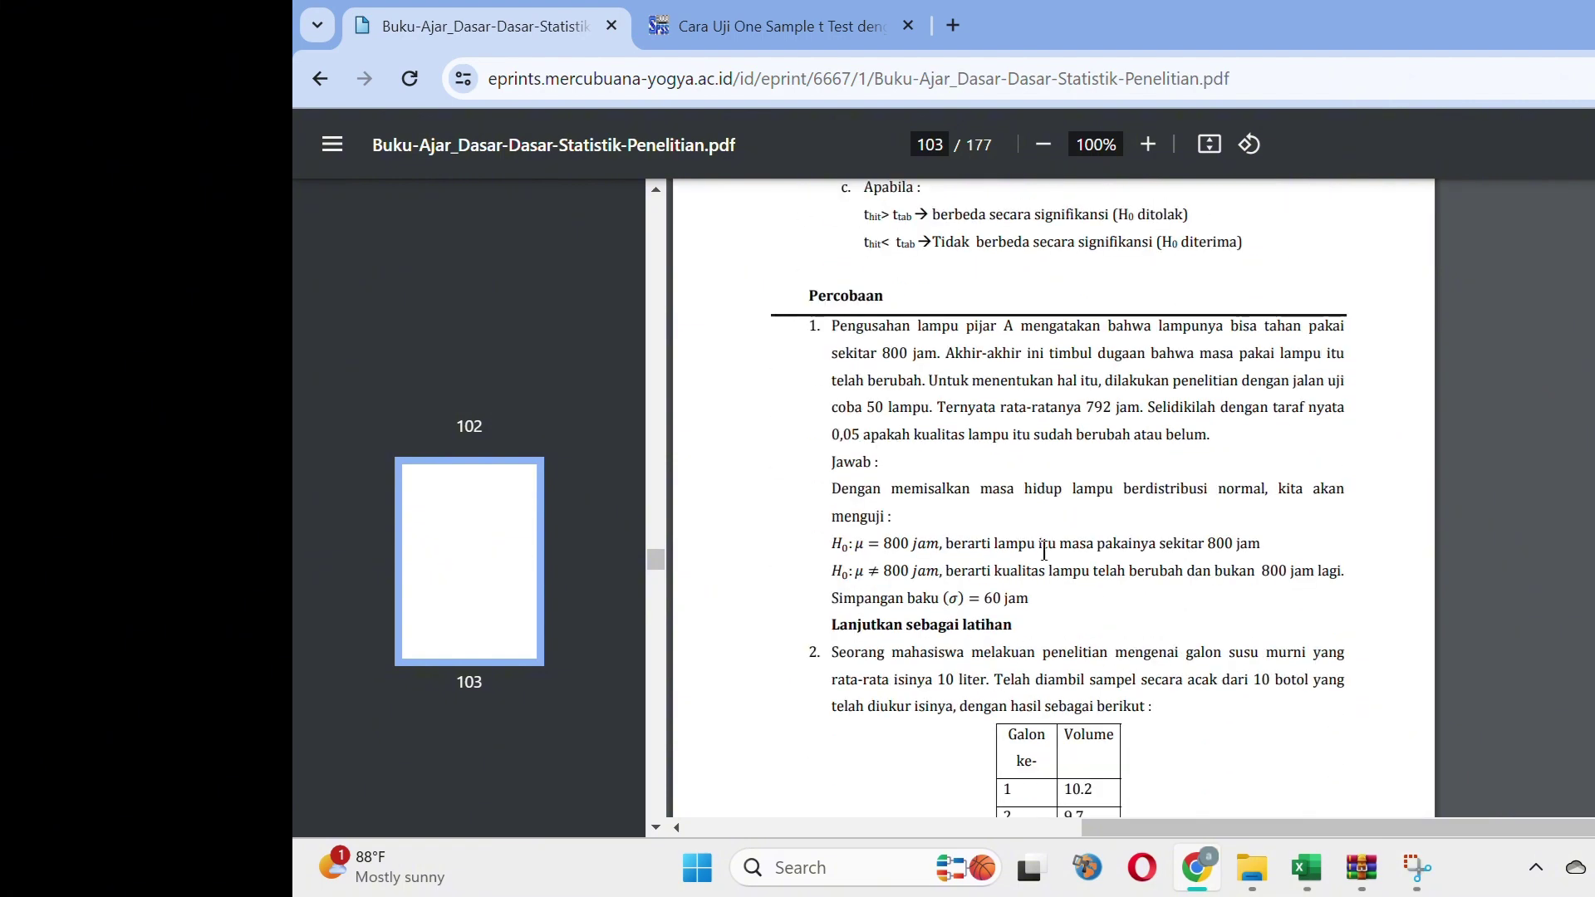
# Examine the PDF's manual solution of the gallon example and its SPSS One-Sample Statistics and One-Sample Test tables to compare the results
pyautogui.scroll(-8, 1045, 551)
pyautogui.scroll(-8, 1044, 551)
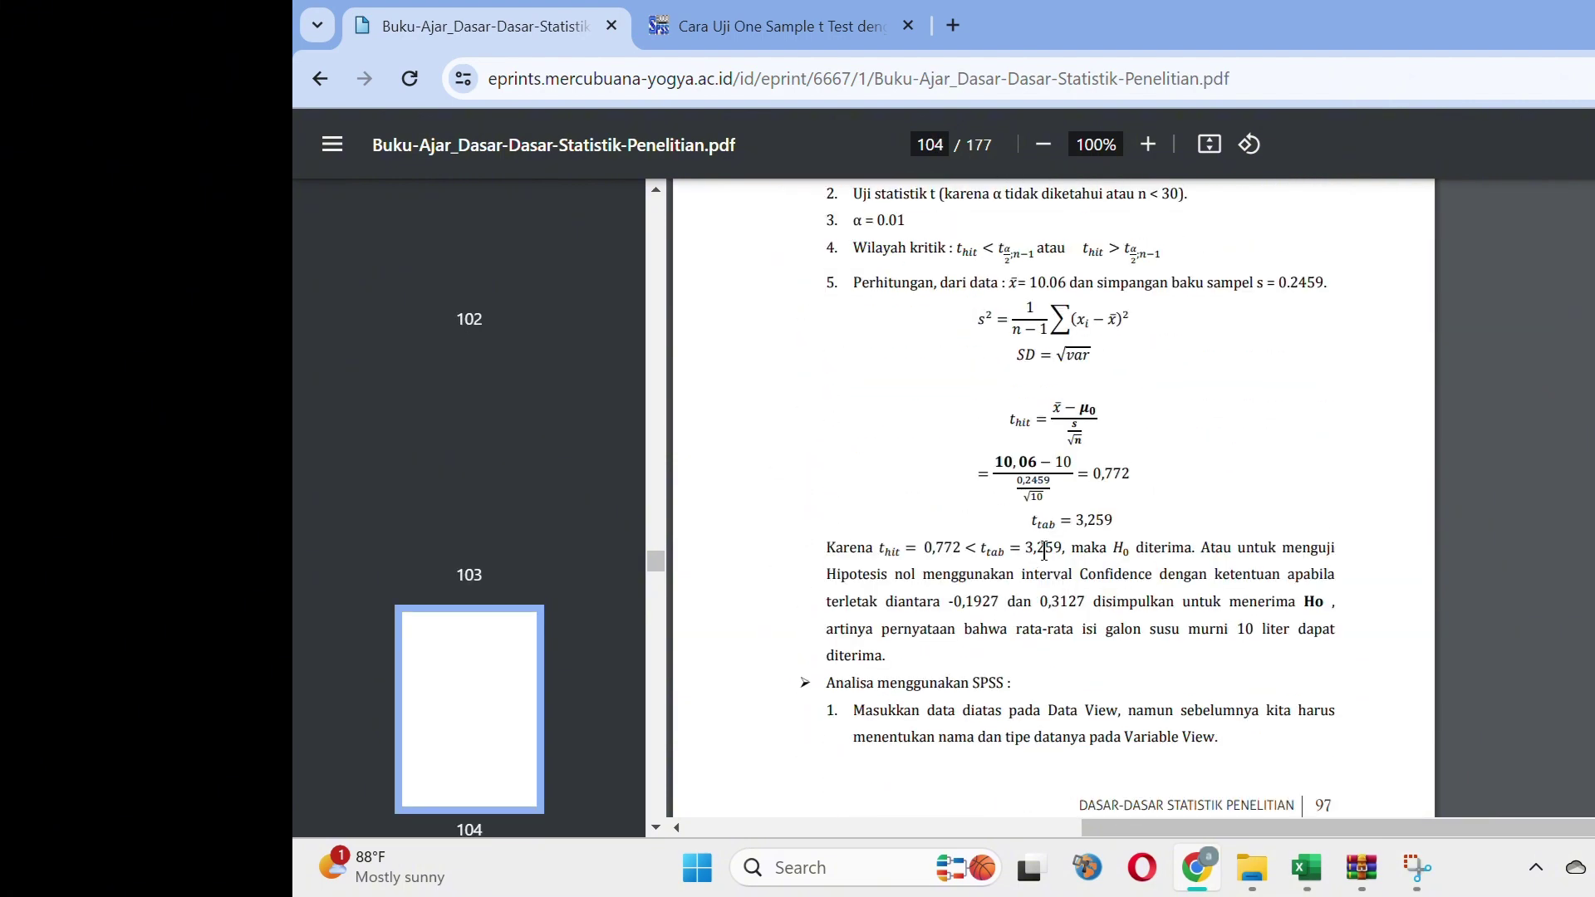
pyautogui.scroll(-7, 1045, 550)
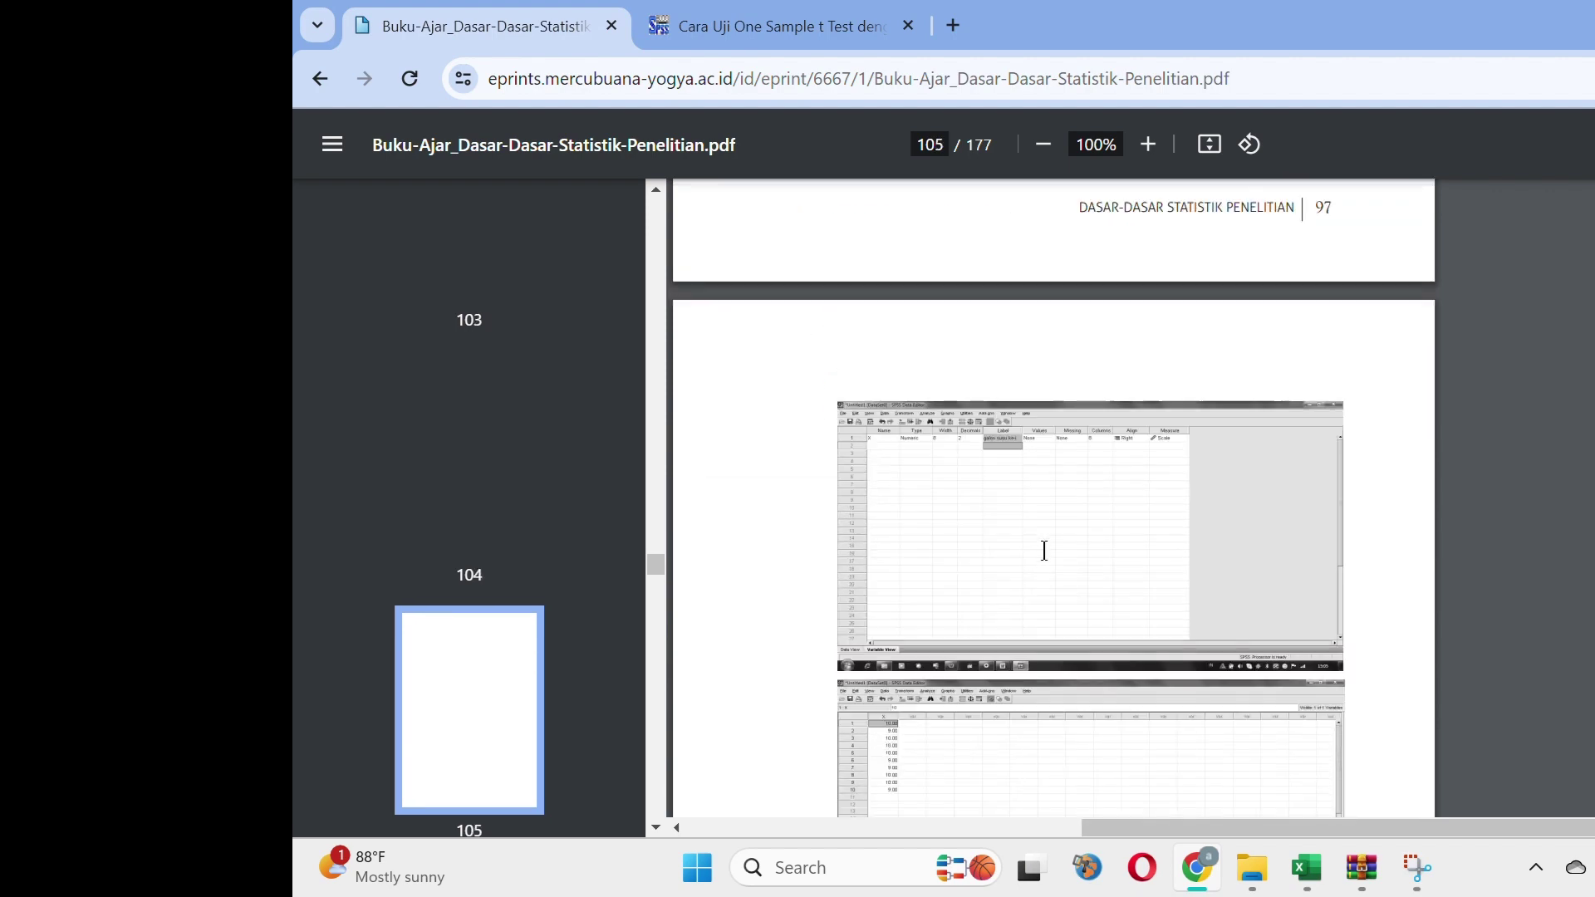
pyautogui.scroll(4, 1044, 551)
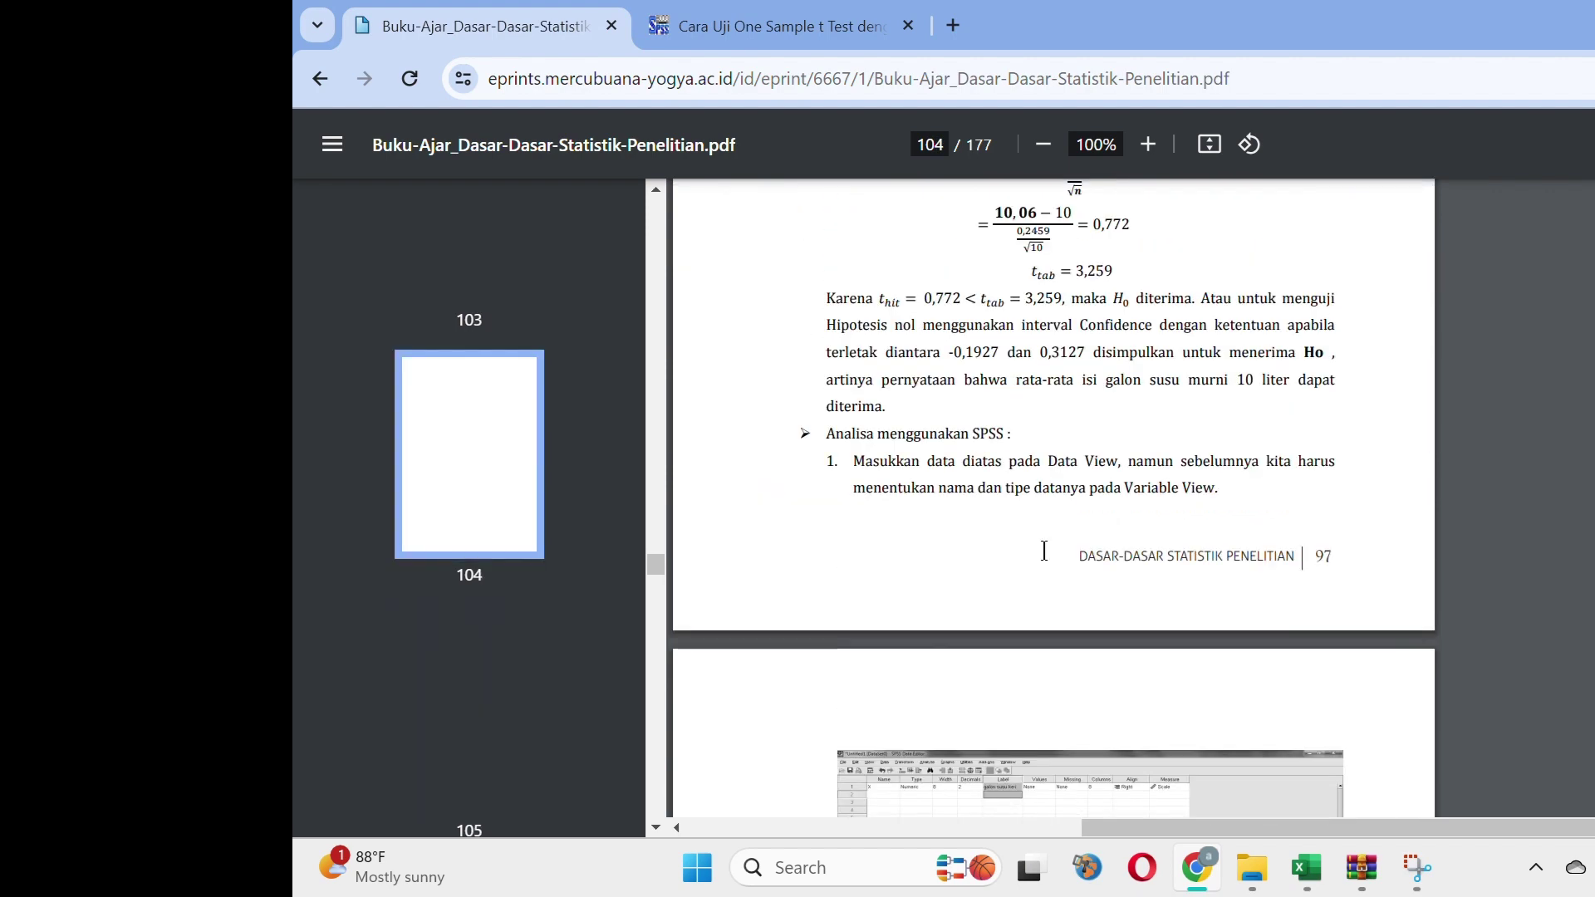
pyautogui.scroll(1, 1045, 551)
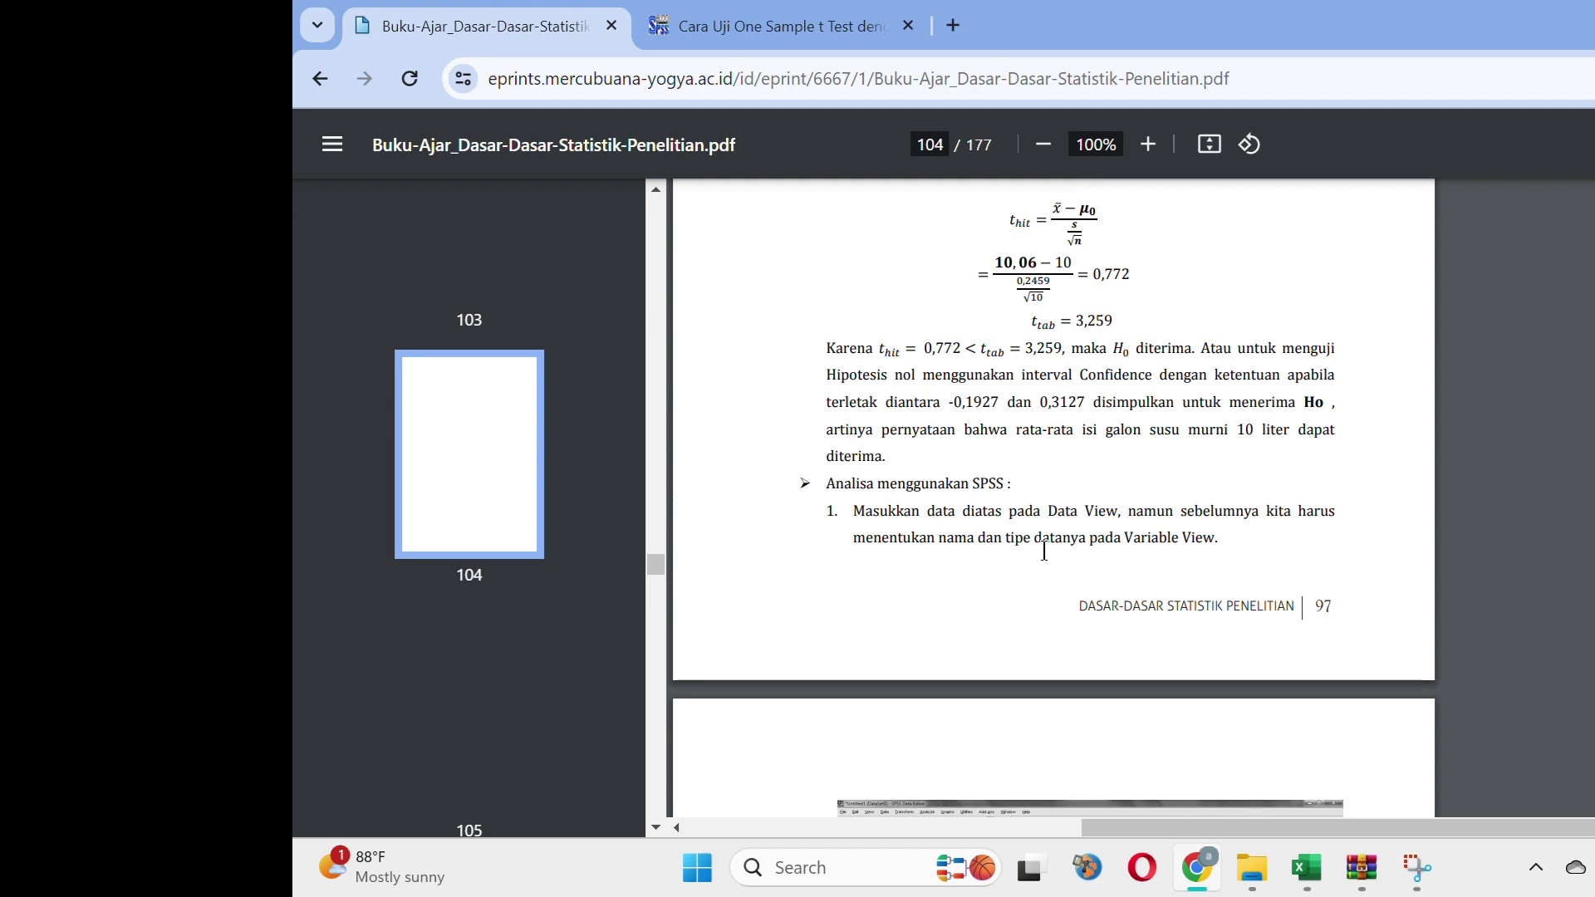
pyautogui.scroll(7, 1045, 551)
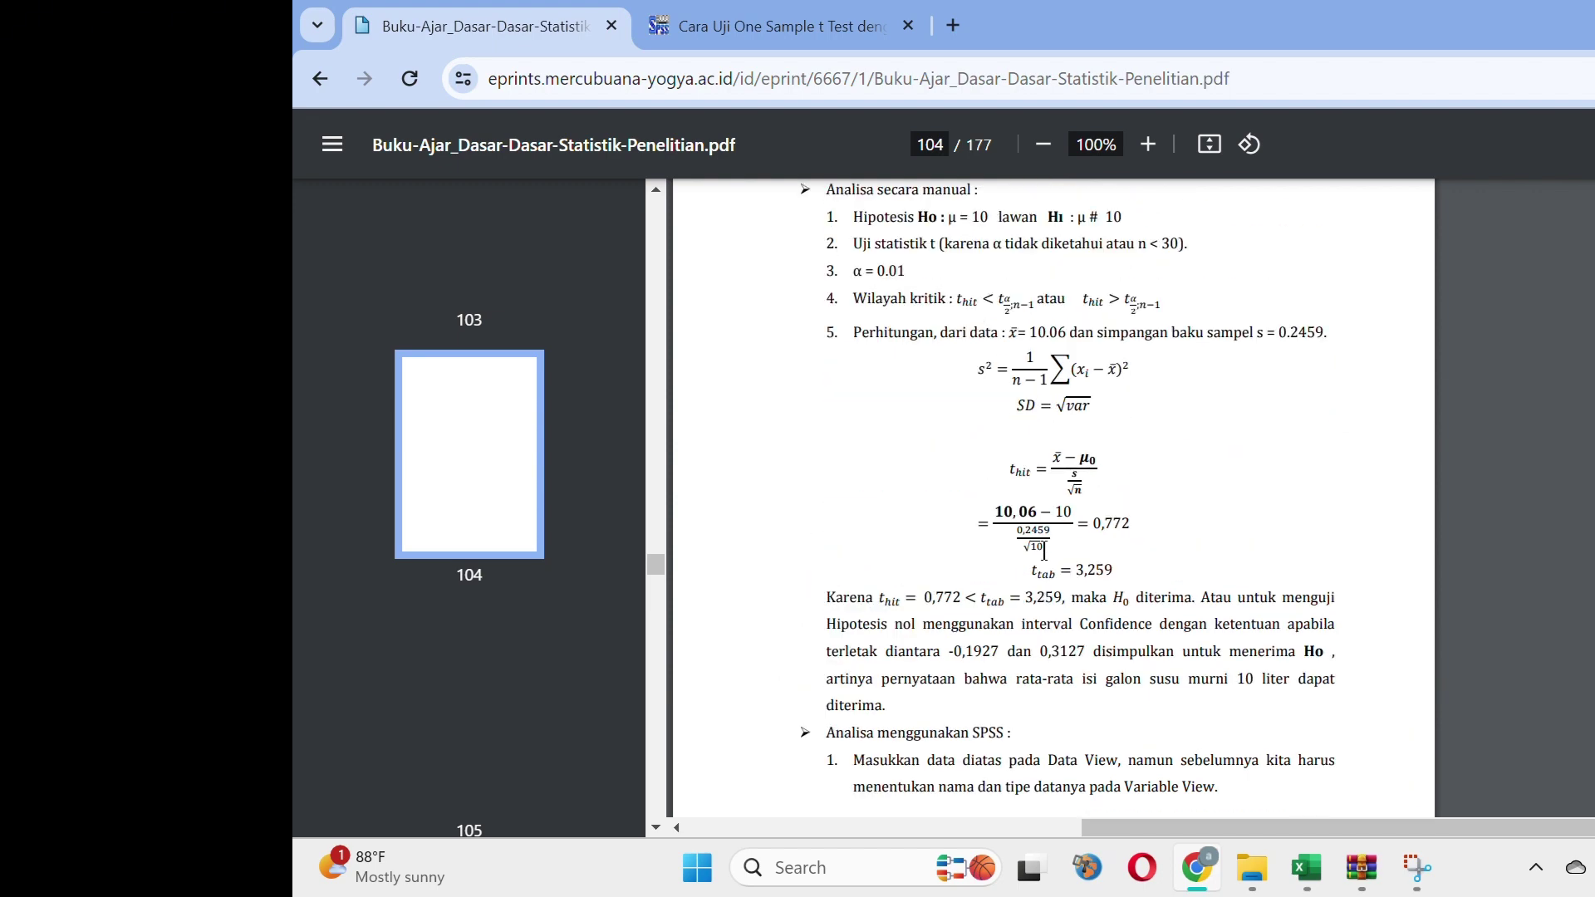
pyautogui.scroll(1, 1044, 550)
pyautogui.scroll(-2, 1044, 551)
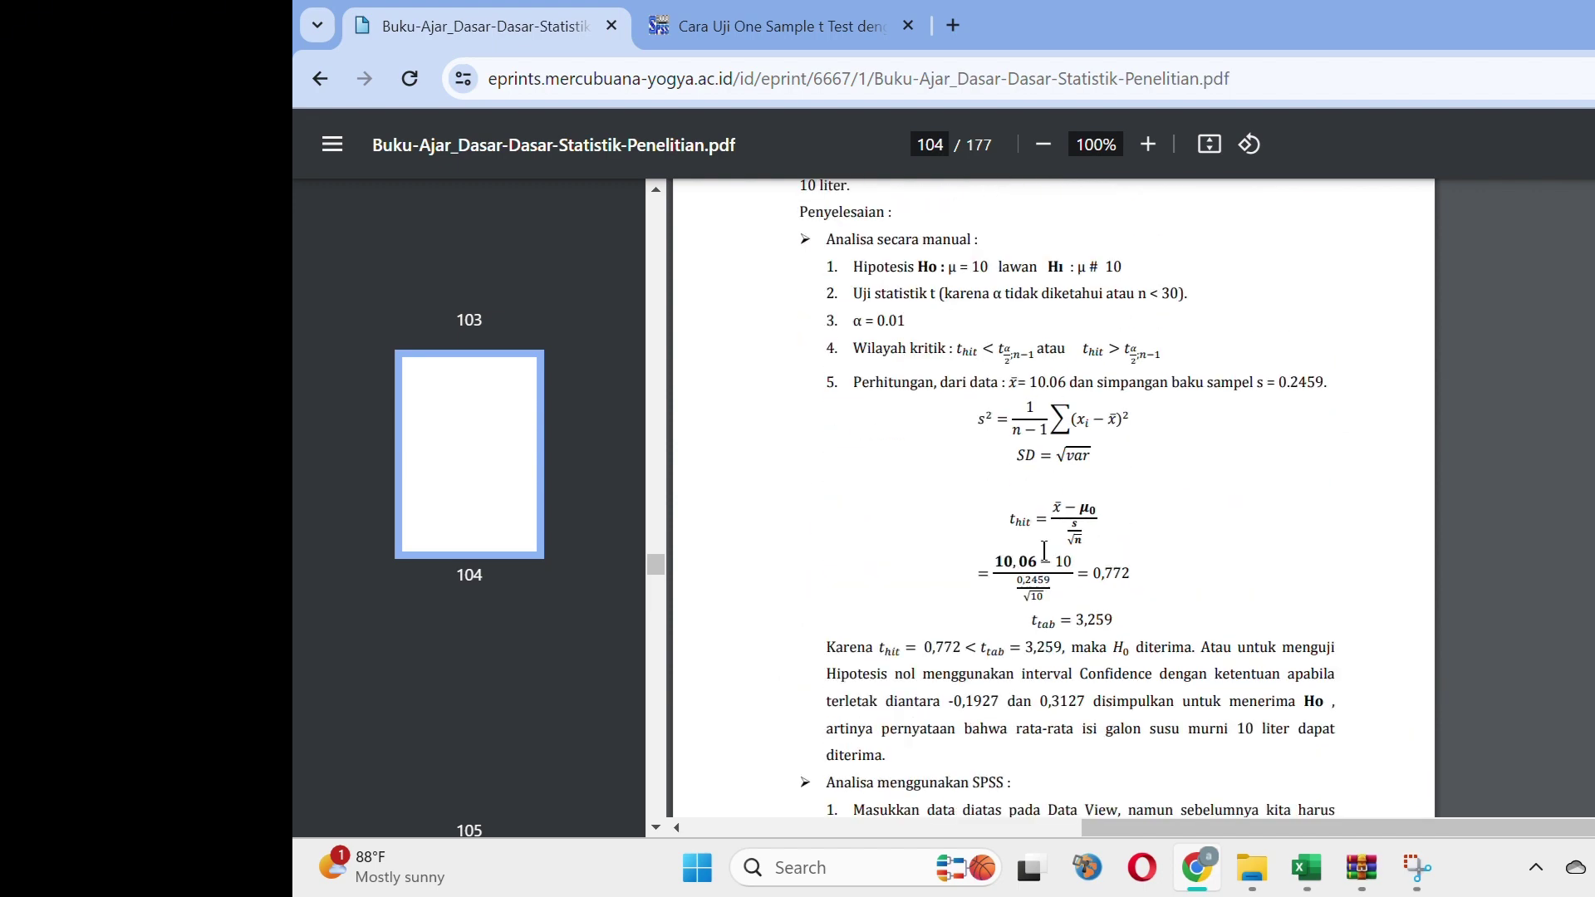
pyautogui.scroll(-12, 1044, 551)
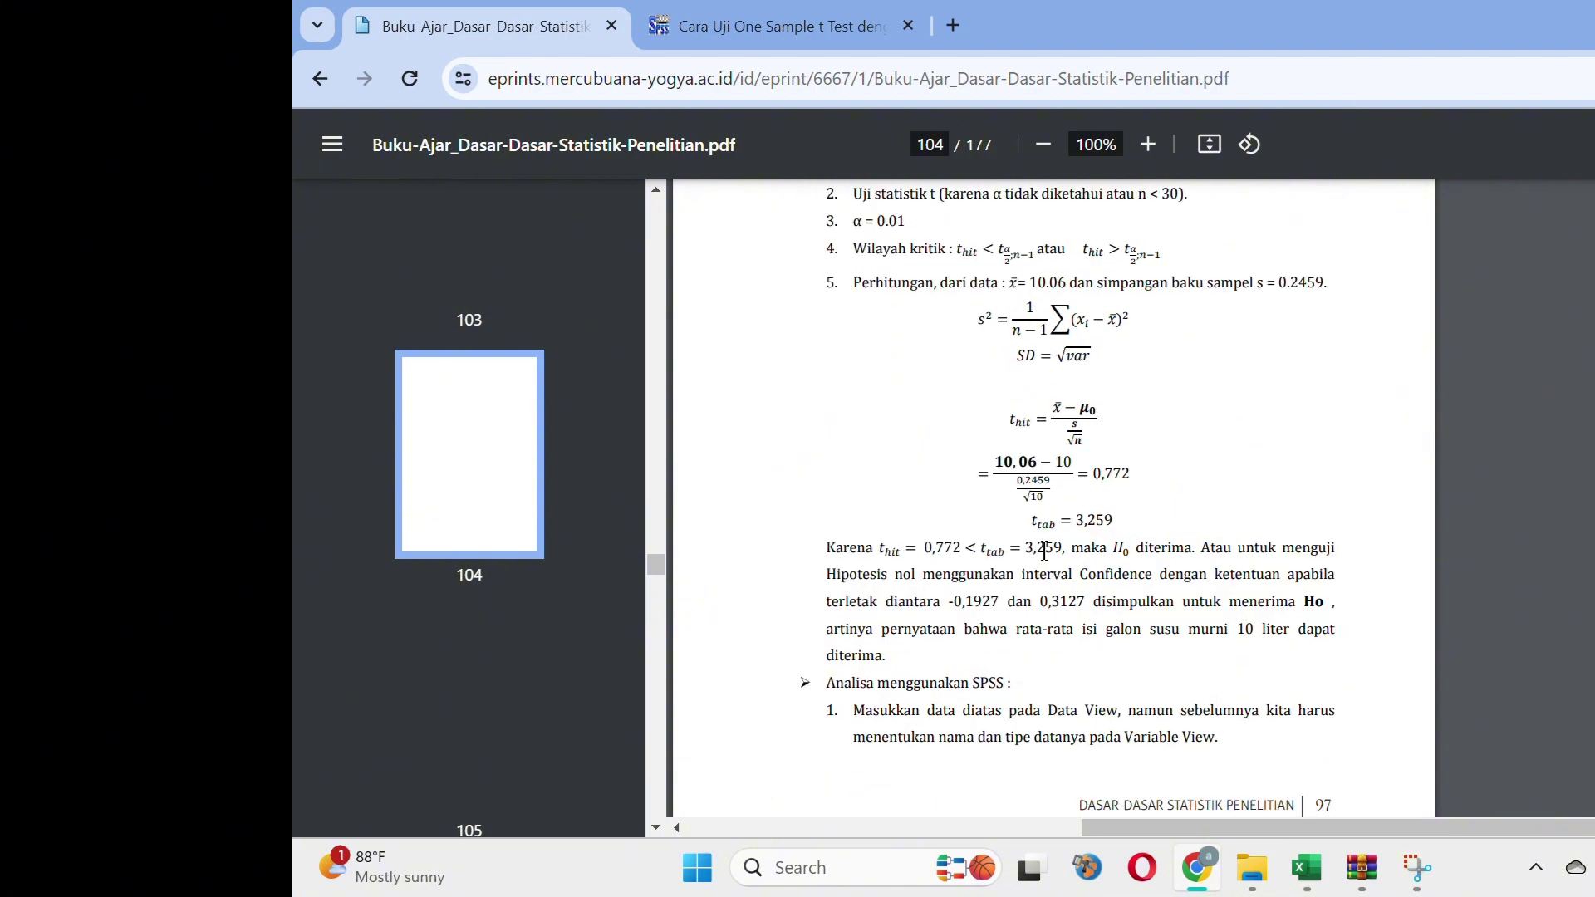
pyautogui.scroll(-20, 1044, 550)
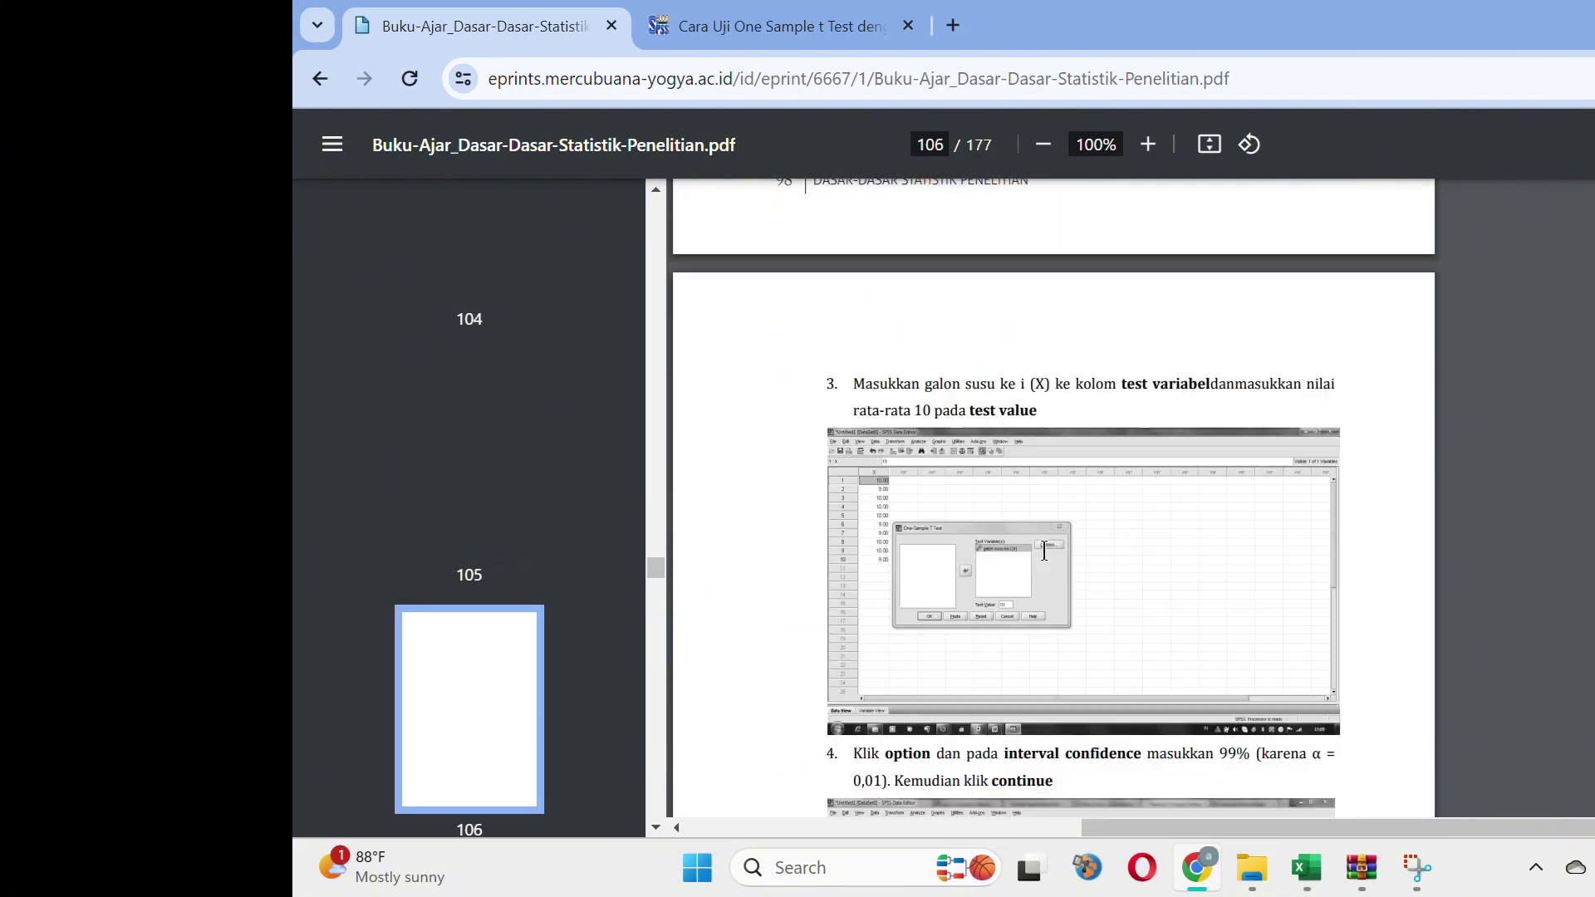
pyautogui.scroll(-8, 1044, 550)
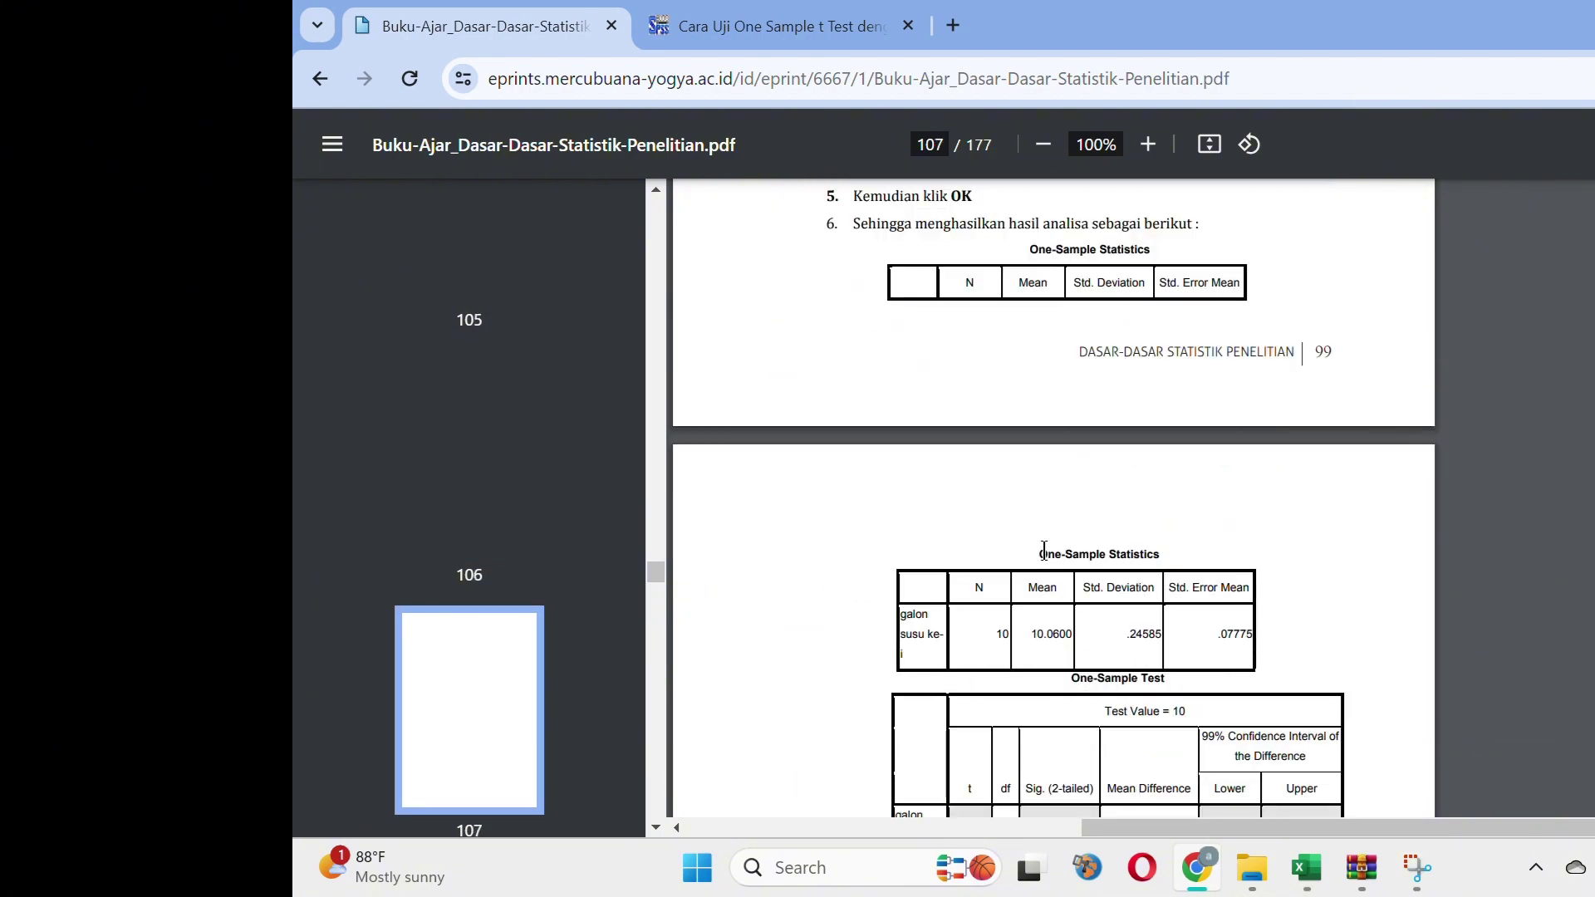
pyautogui.scroll(-2, 1044, 551)
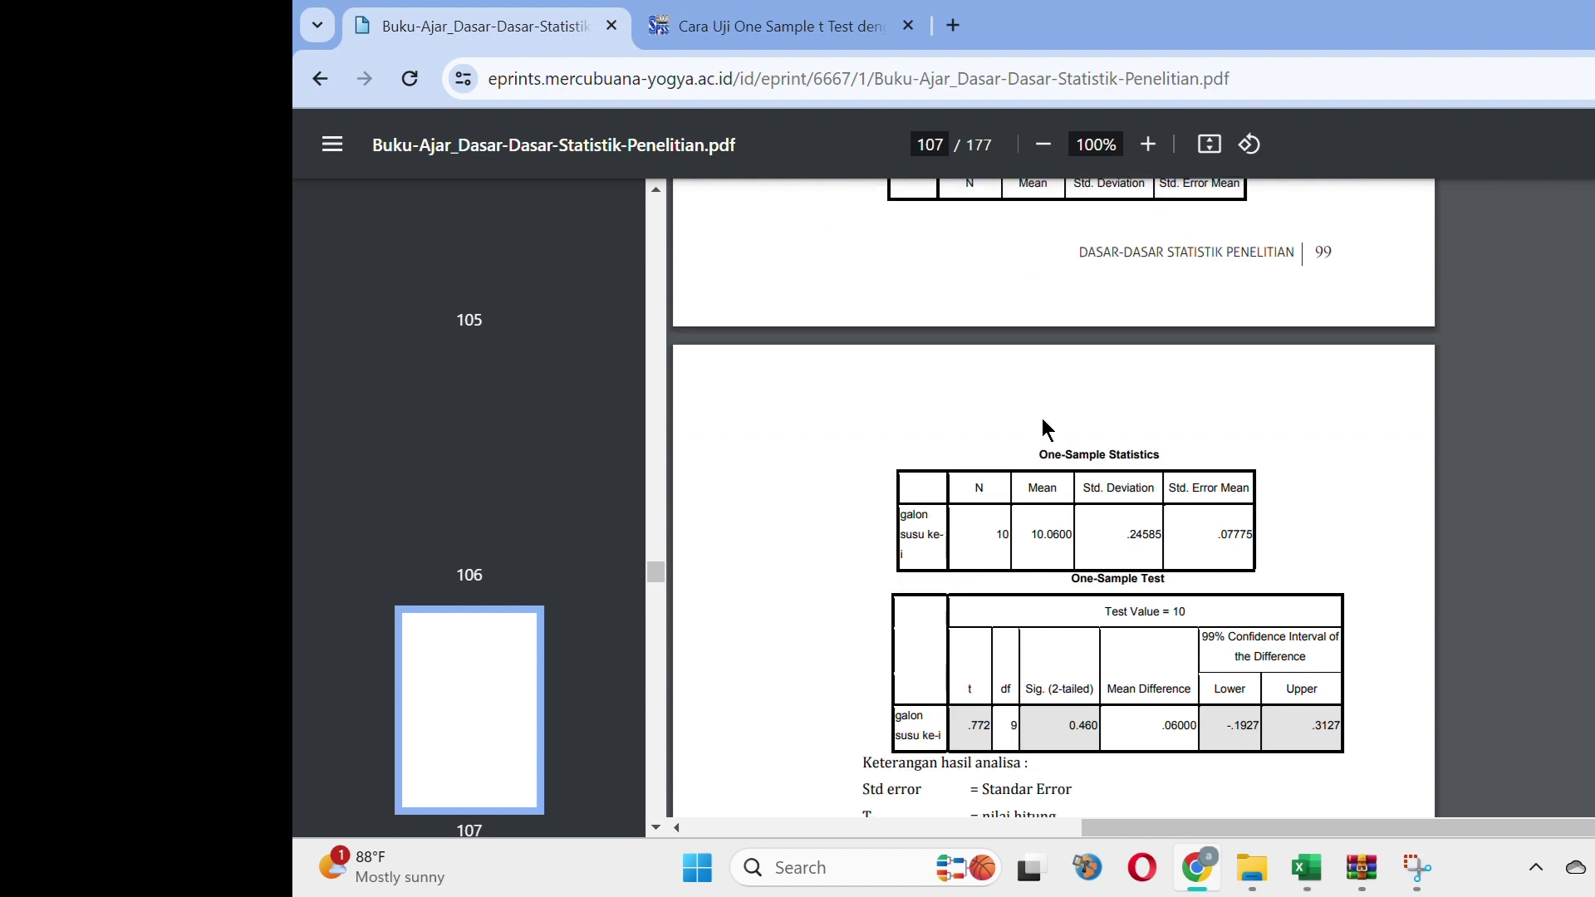
pyautogui.scroll(2, 1041, 424)
pyautogui.scroll(-1, 1042, 423)
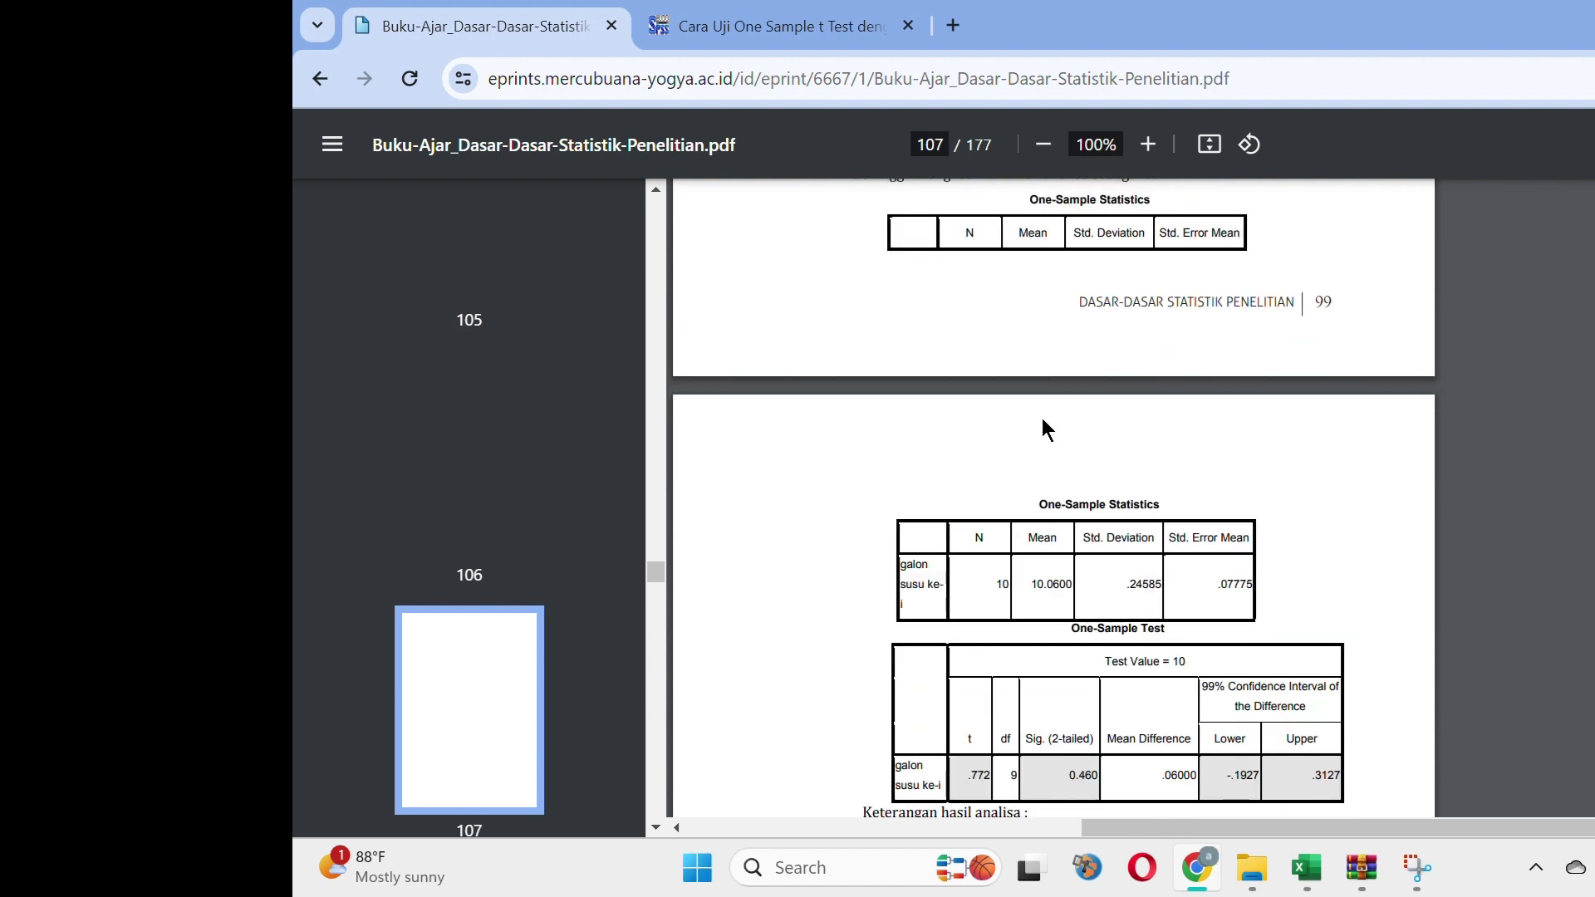
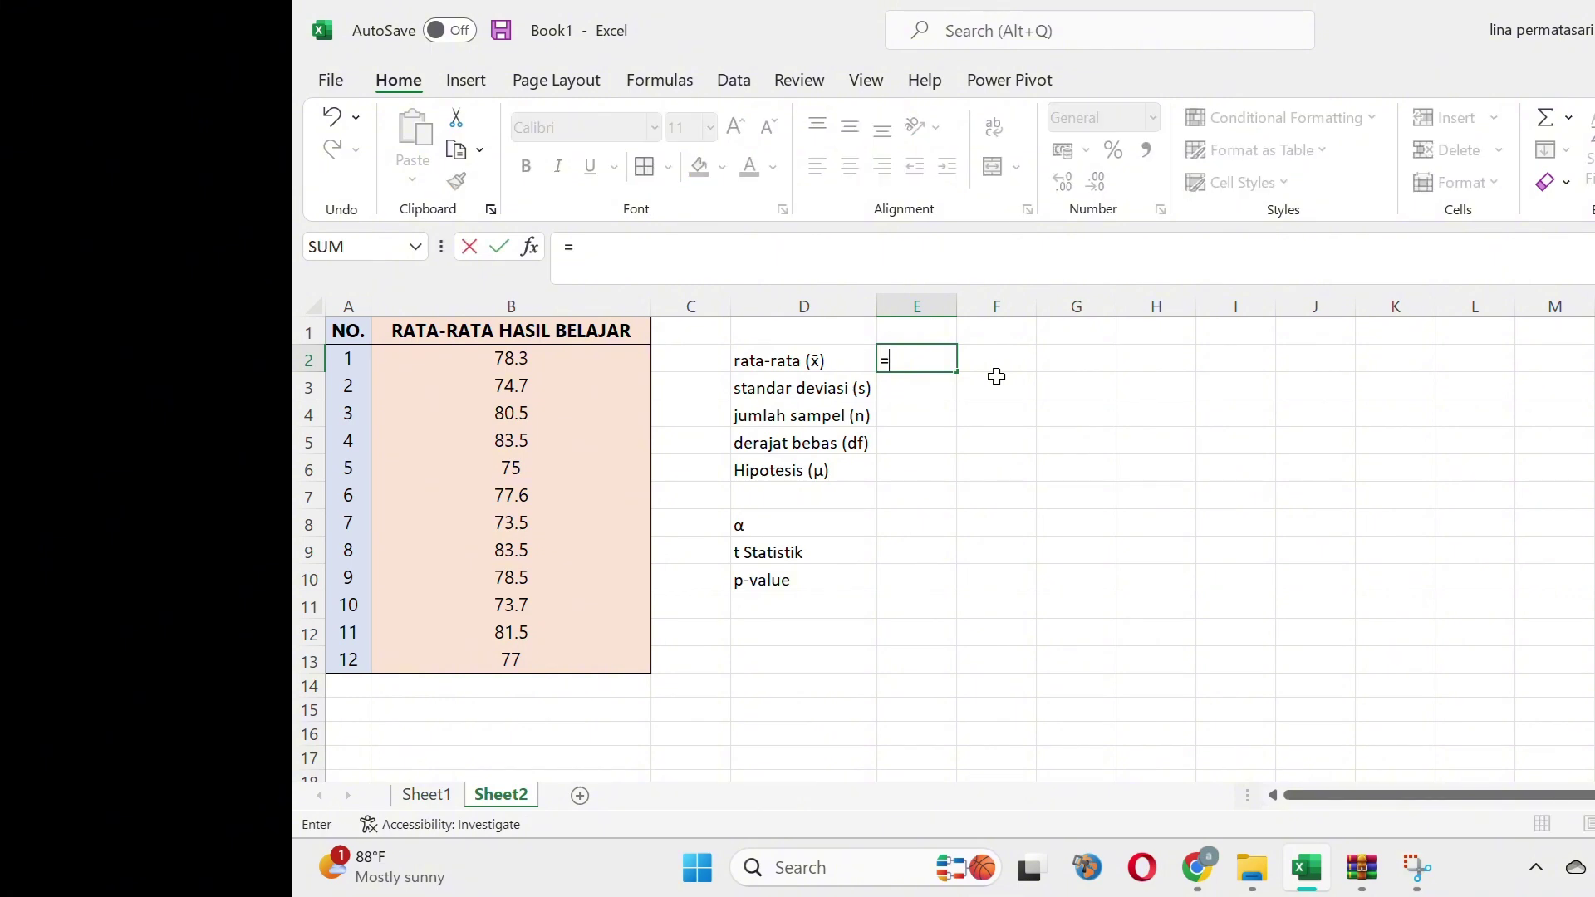
# Calculate the mean learning result in E2 with an AVERAGE formula over B2:B13
pyautogui.write('aver')
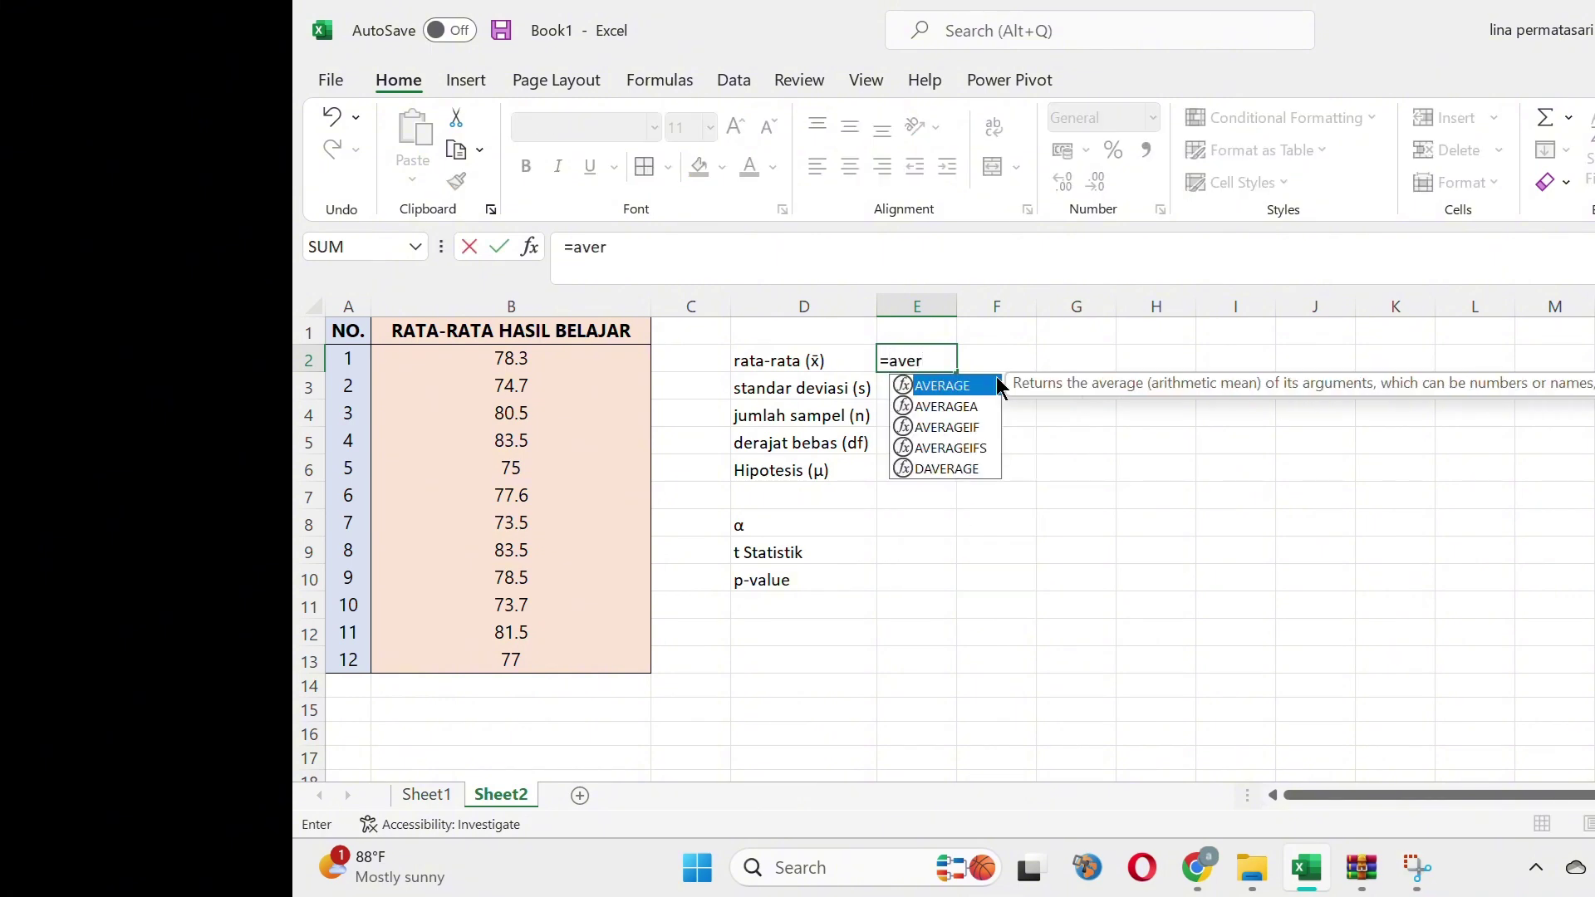
pyautogui.press('Down')
pyautogui.press('Up')
pyautogui.press('Return')
pyautogui.press('Up')
pyautogui.click(776, 253)
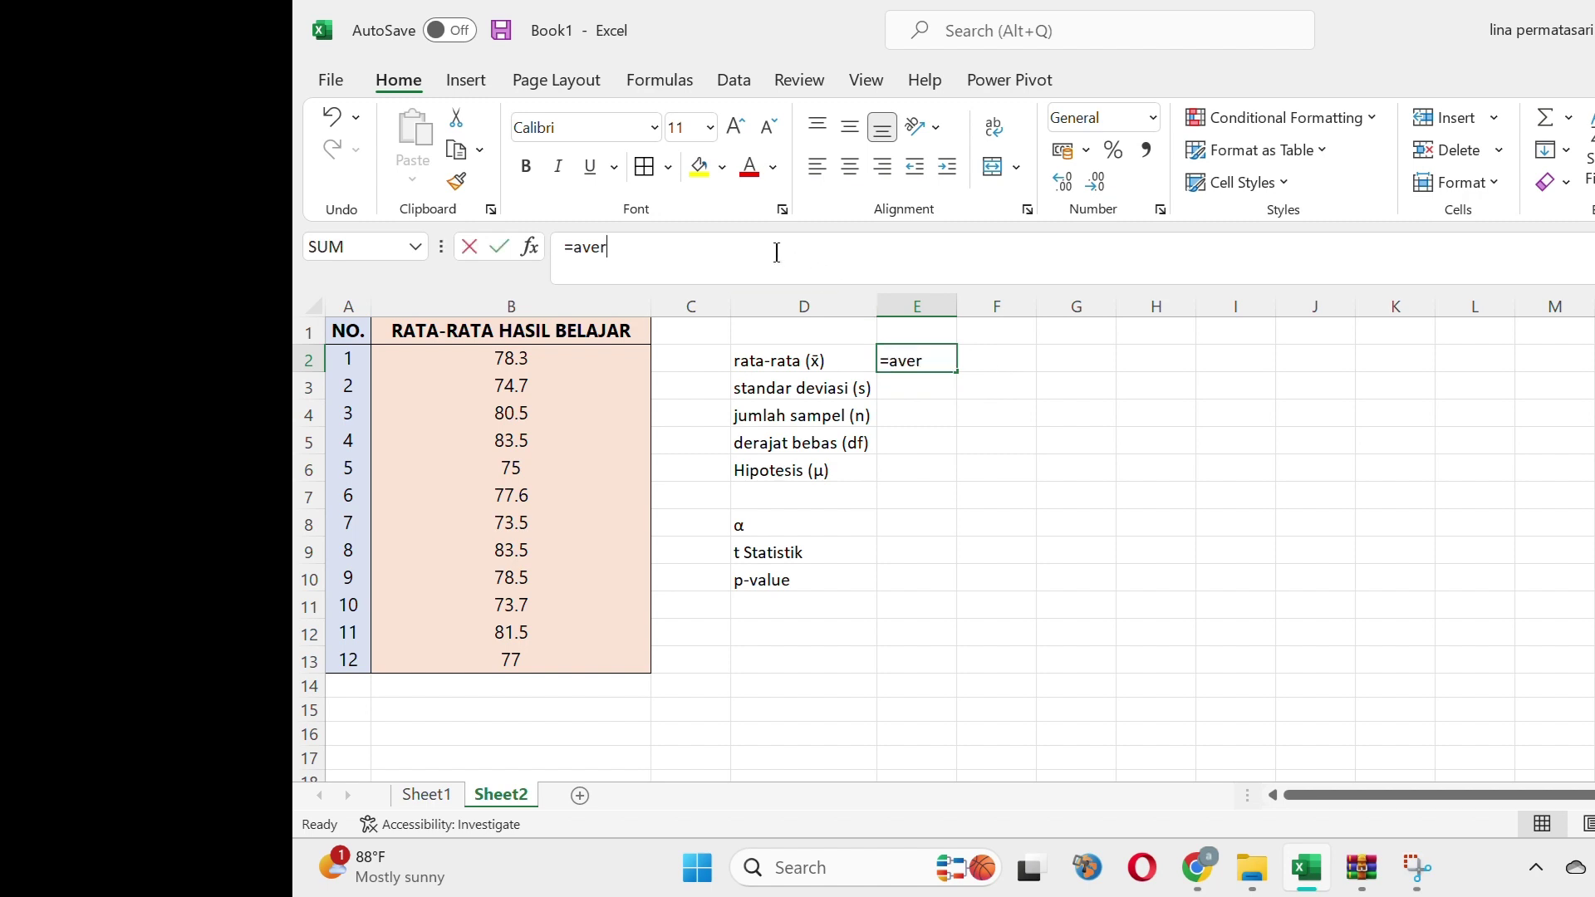
pyautogui.write('ge')
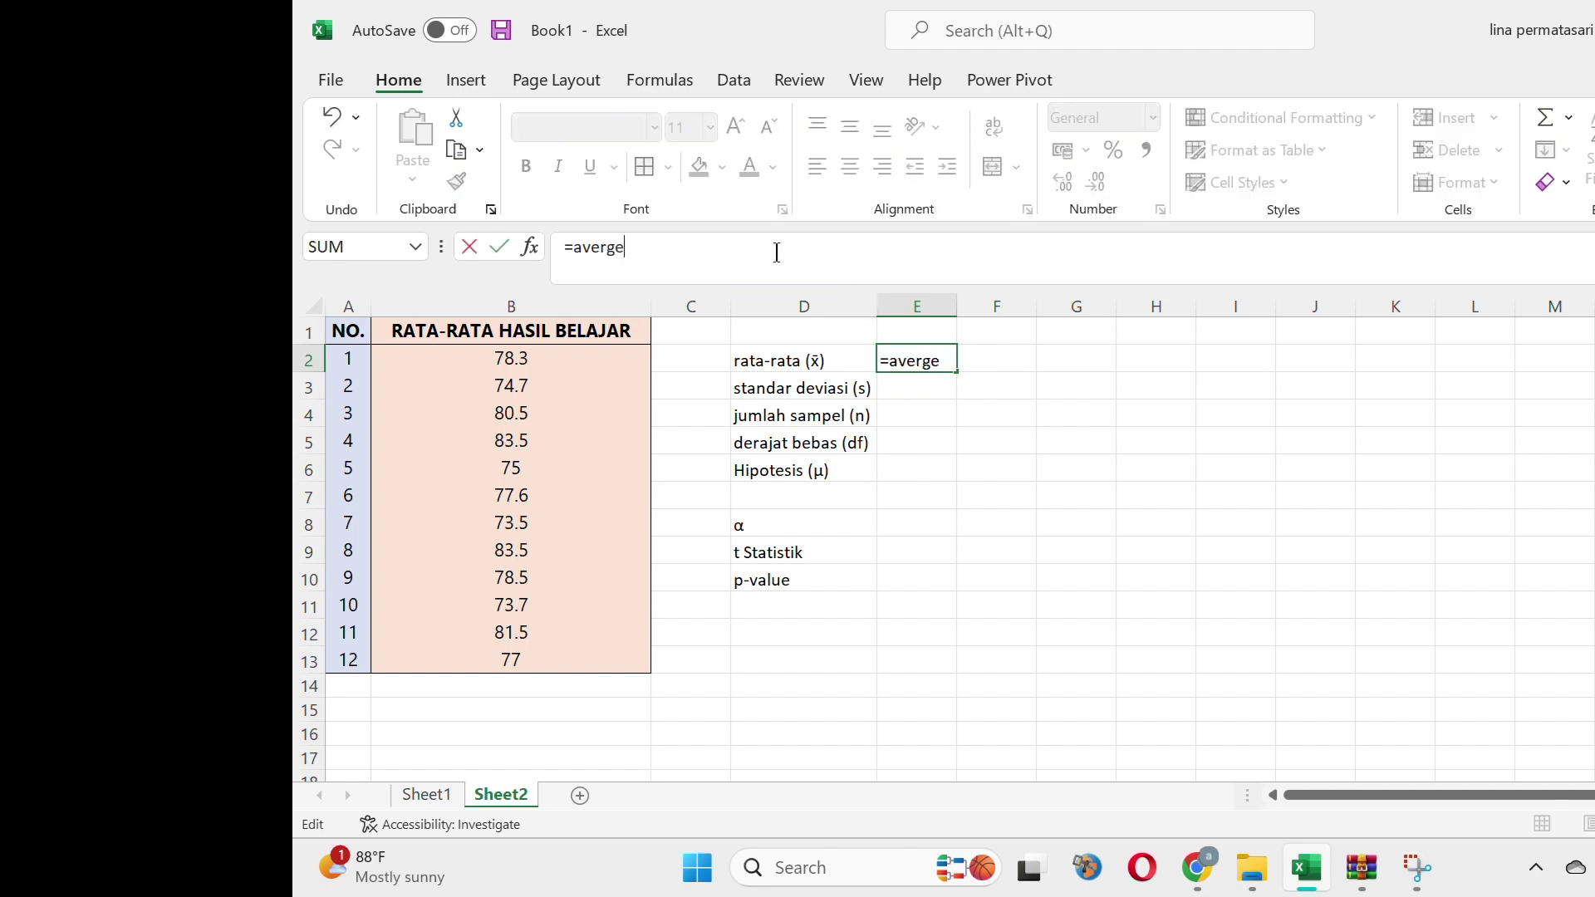
pyautogui.press('BackSpace')
pyautogui.press('BackSpace')
pyautogui.write('a')
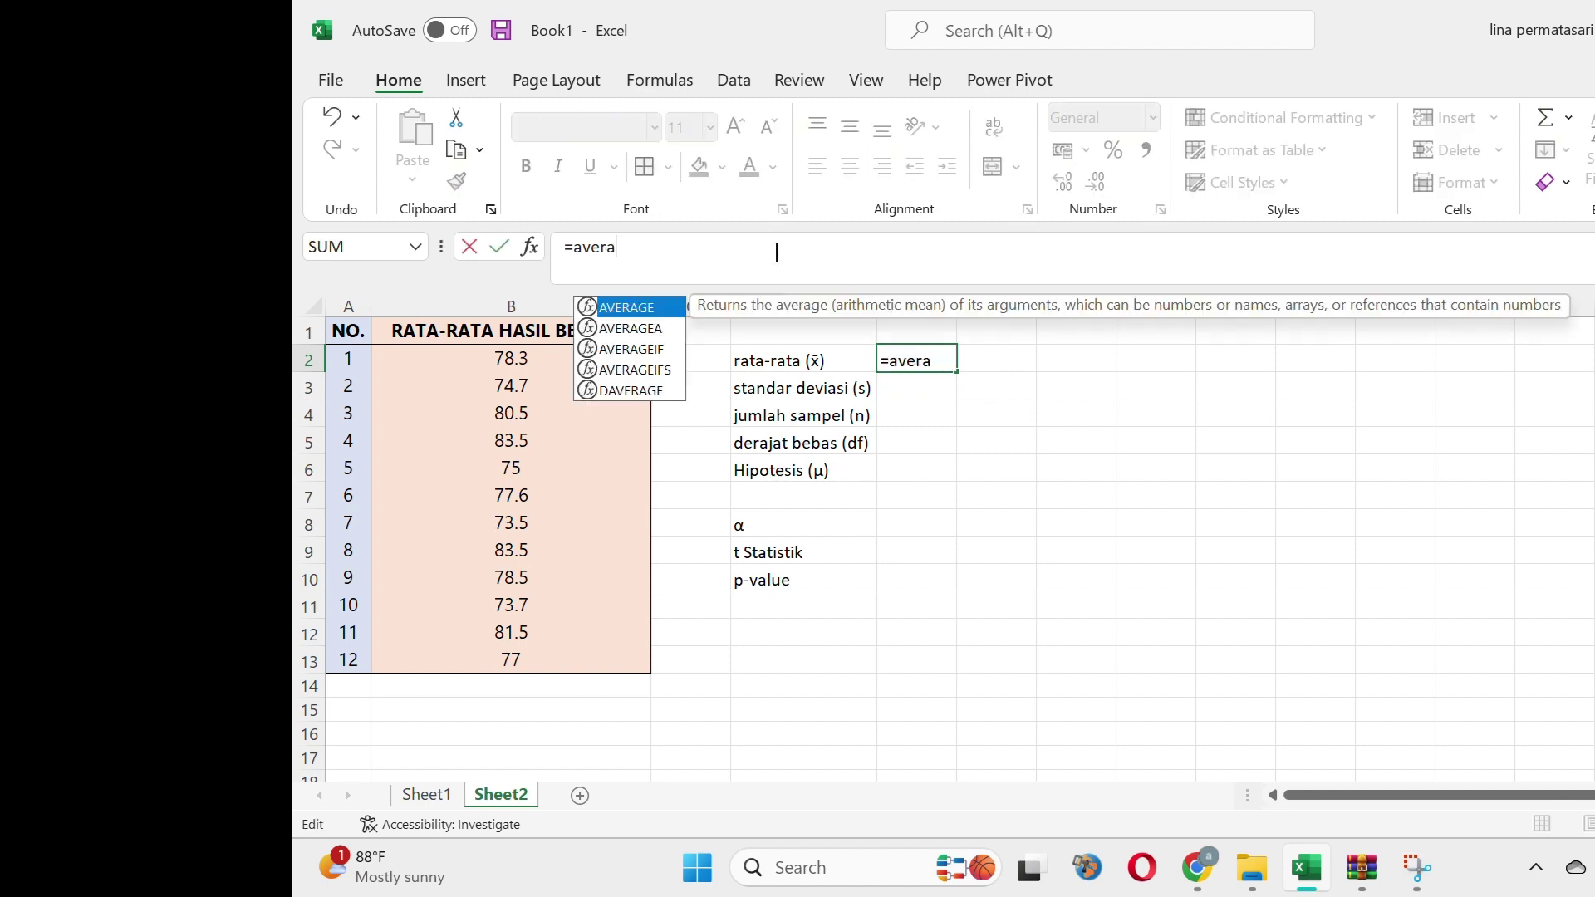
pyautogui.write('ge(')
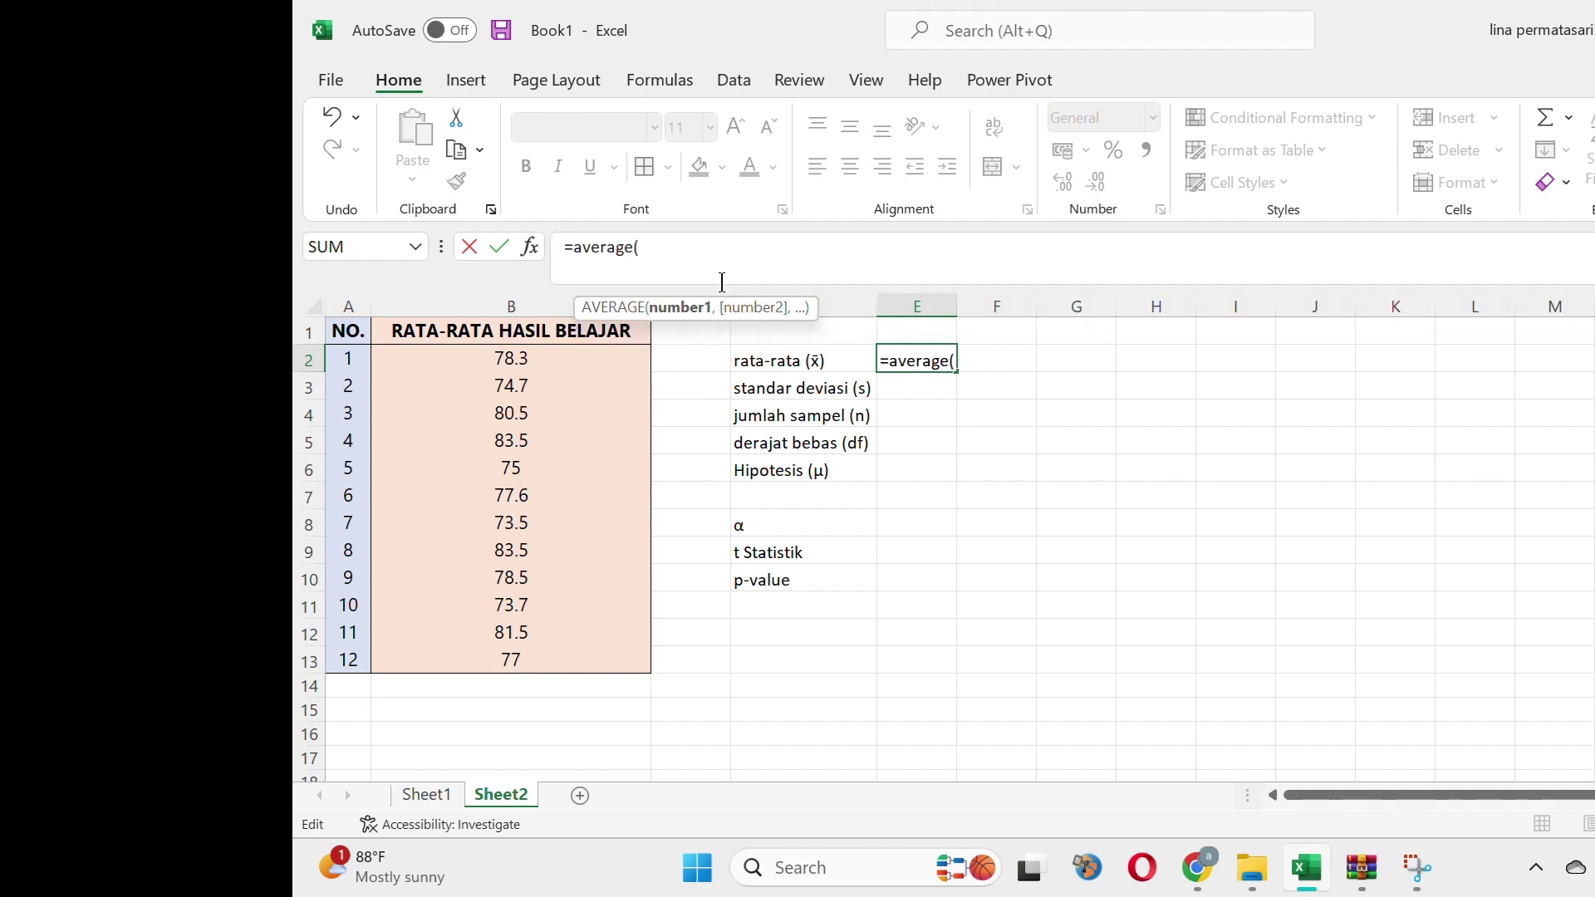
pyautogui.click(566, 356)
pyautogui.hotkey('ctrl', 'shift', 'Down')
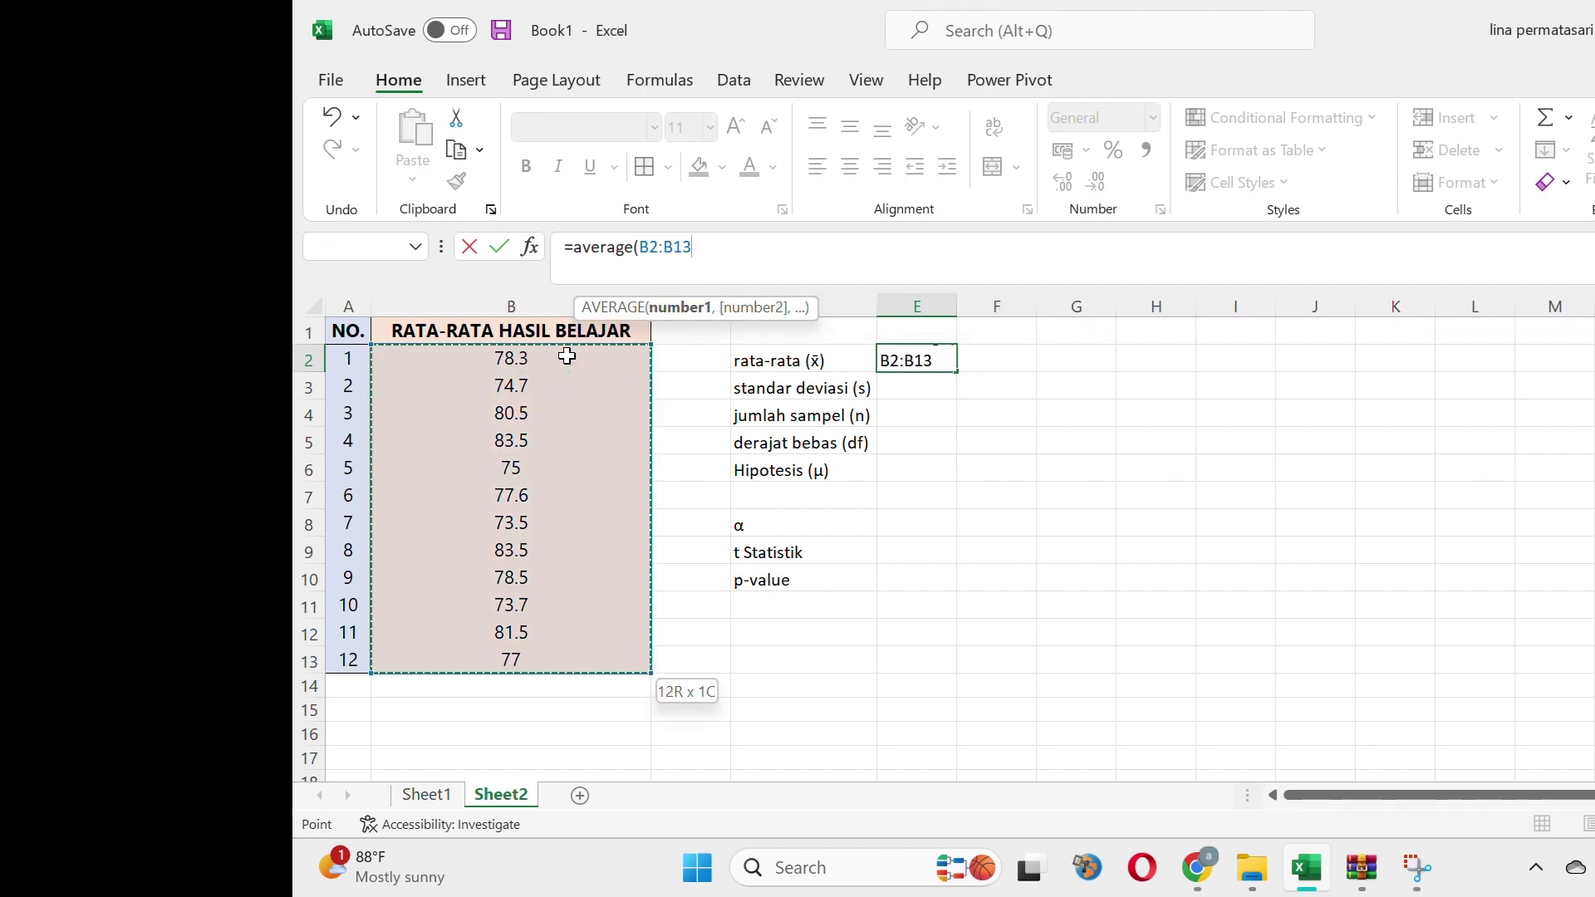
pyautogui.press('Return')
# Note the function used for the mean beside it in F2 as the text ;=average
pyautogui.press('Up')
pyautogui.press('Right')
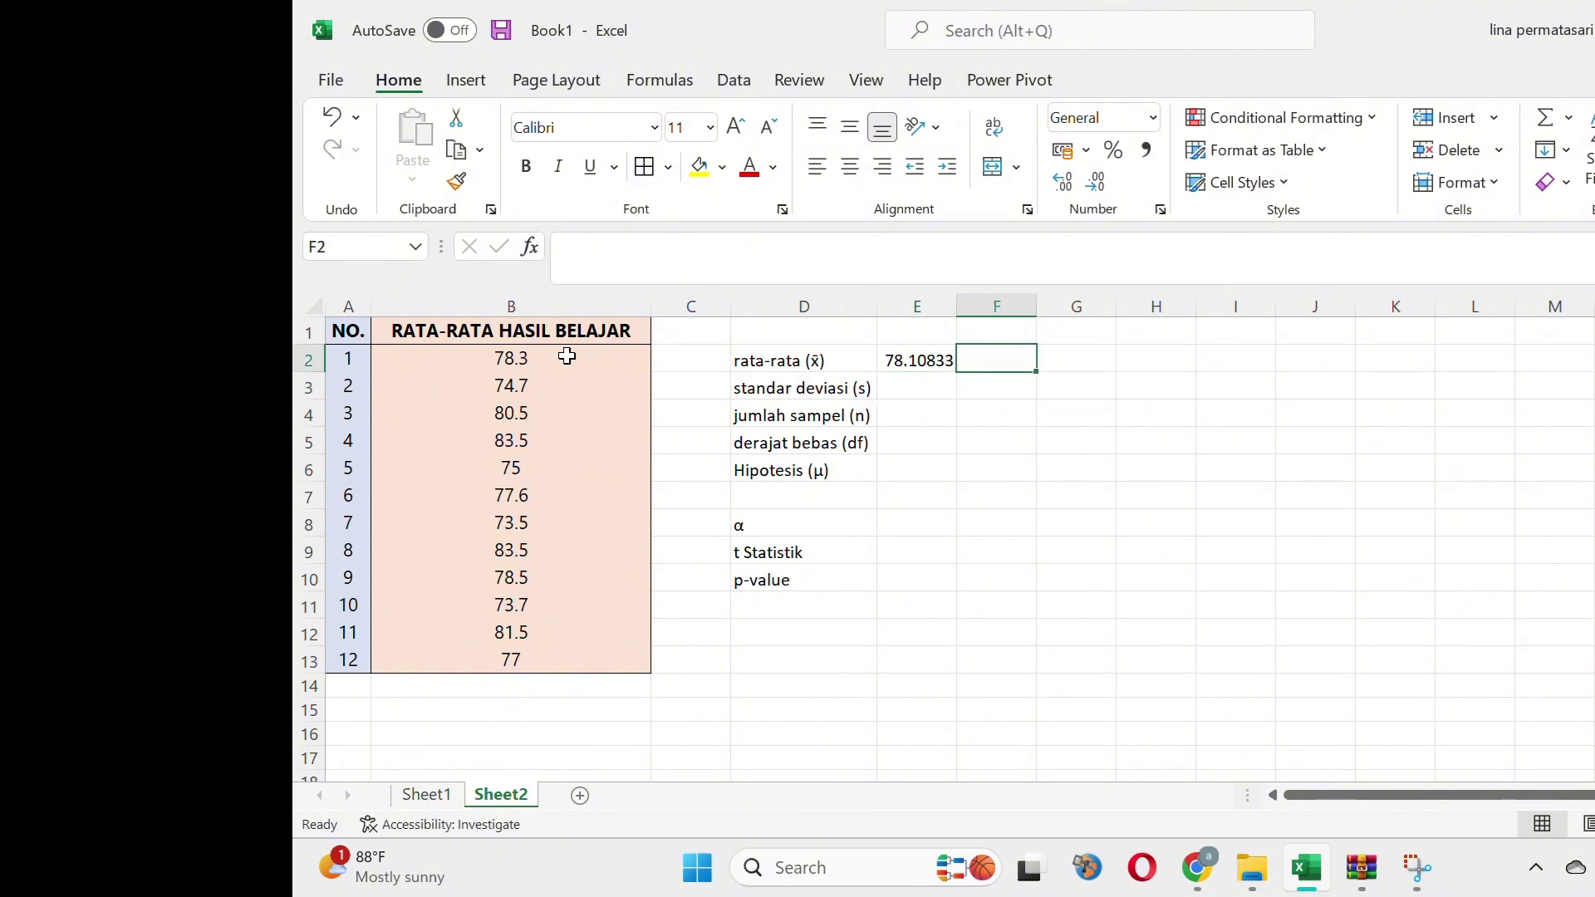
pyautogui.write('=average')
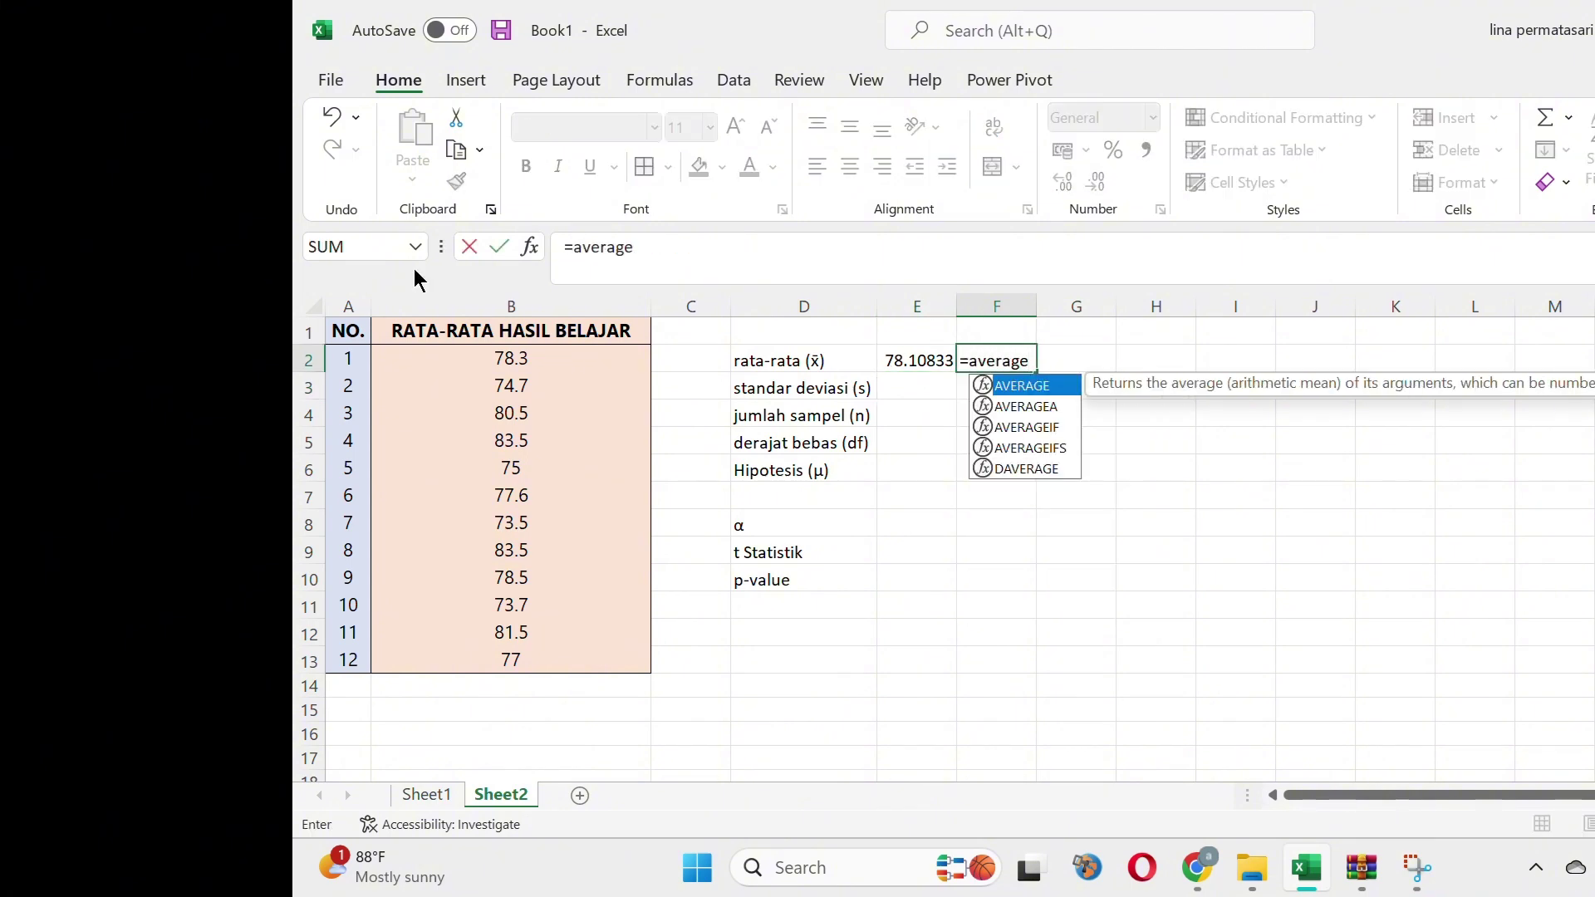
pyautogui.click(563, 246)
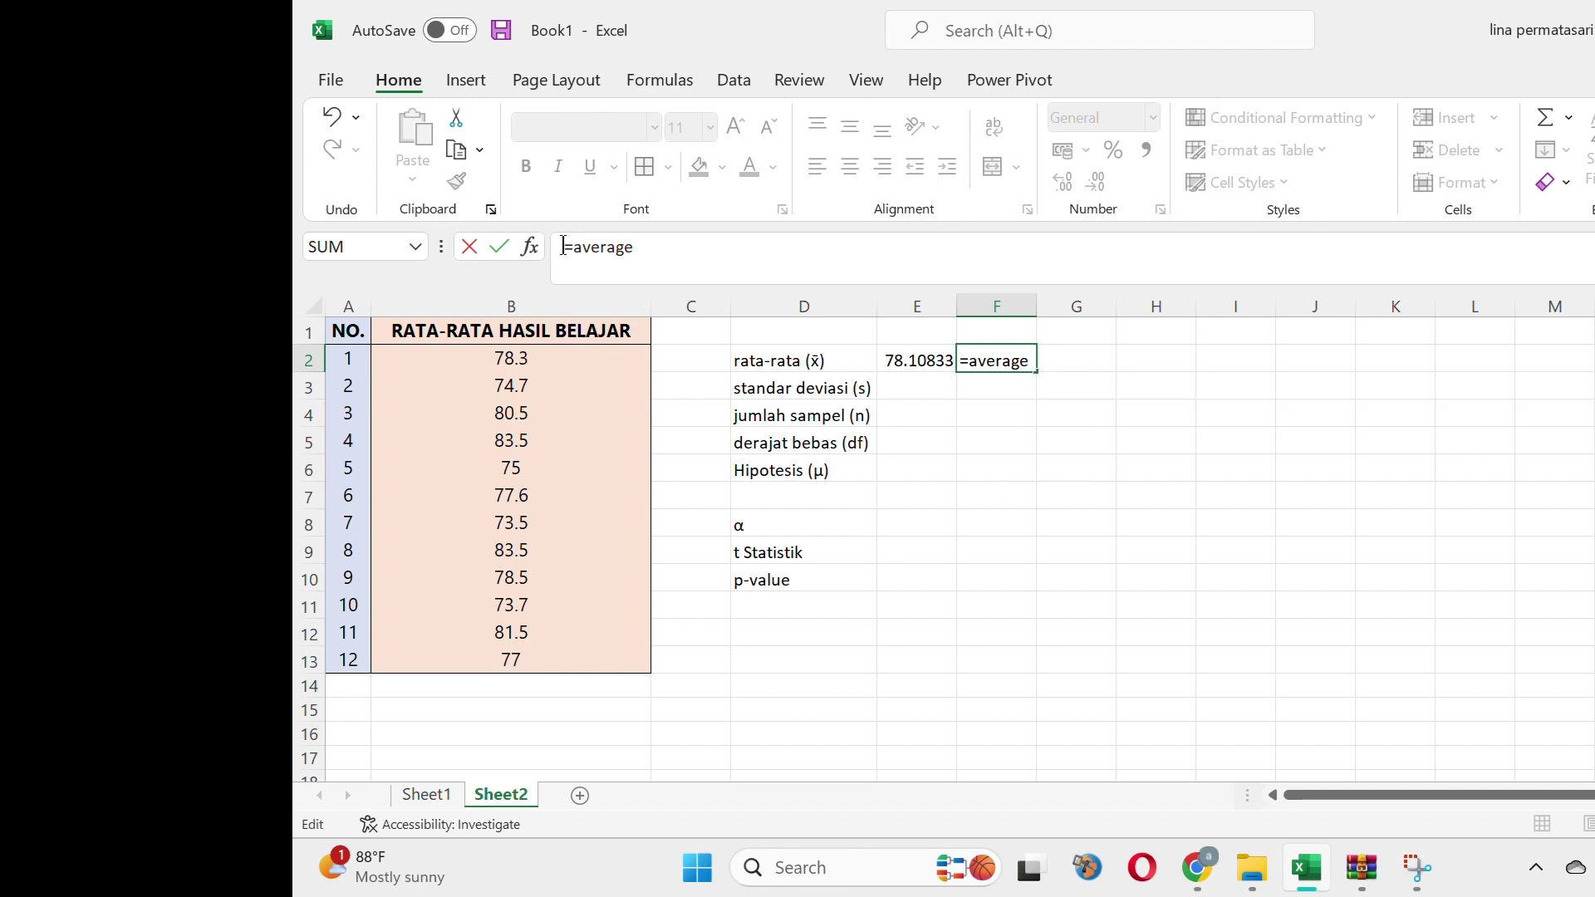
pyautogui.write(';')
pyautogui.press('Return')
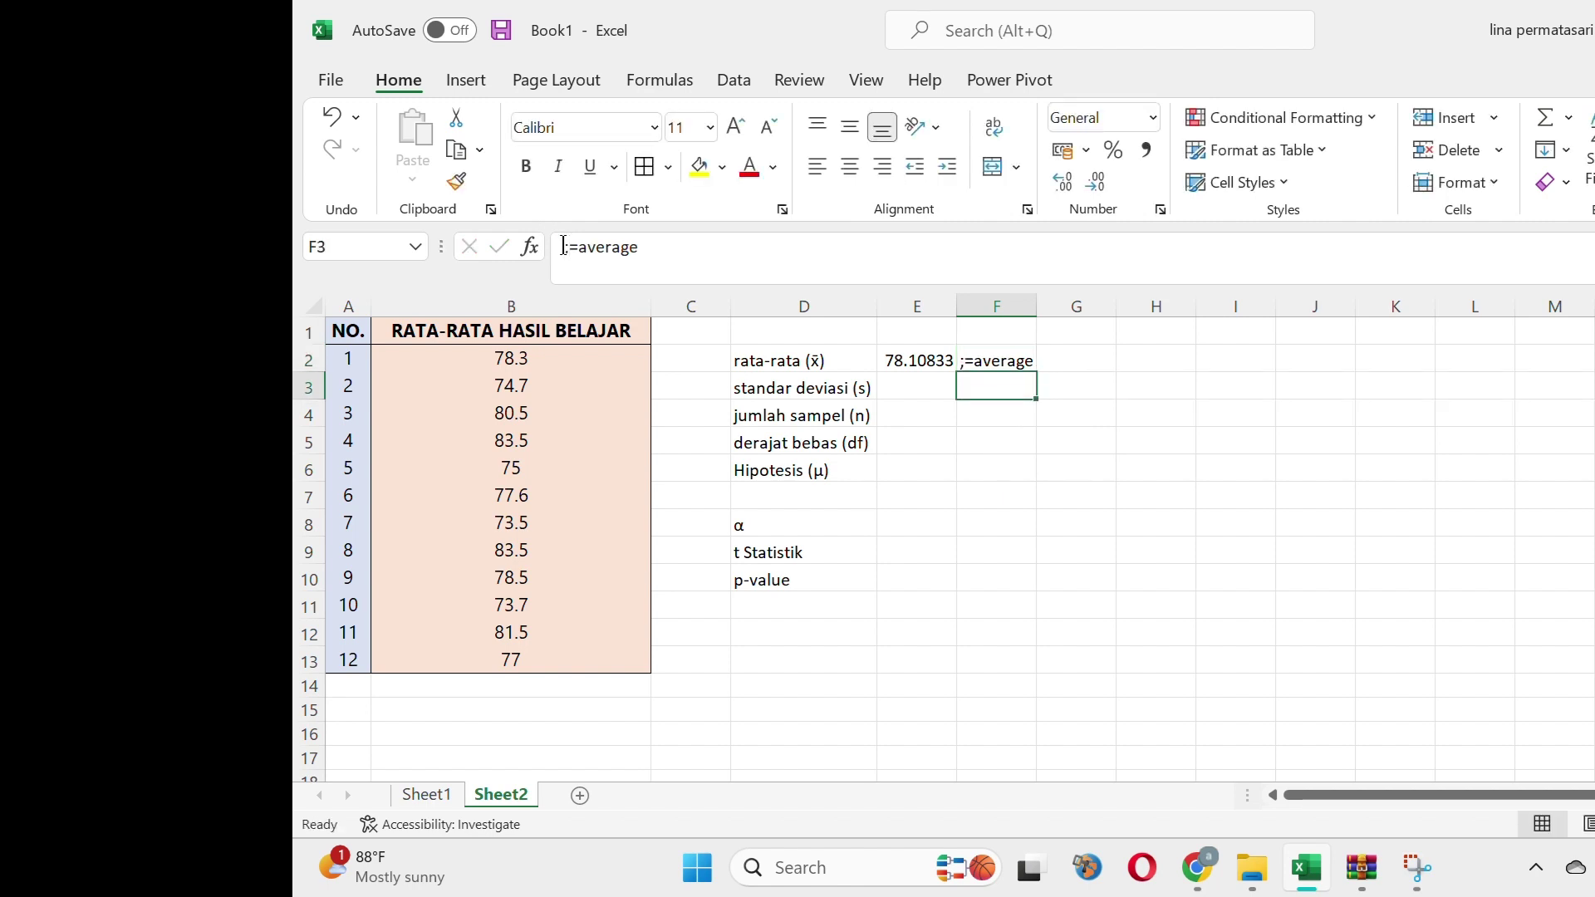
# Calculate the sample standard deviation in E3 with a STDEV.S formula over B2:B13
pyautogui.press('Left')
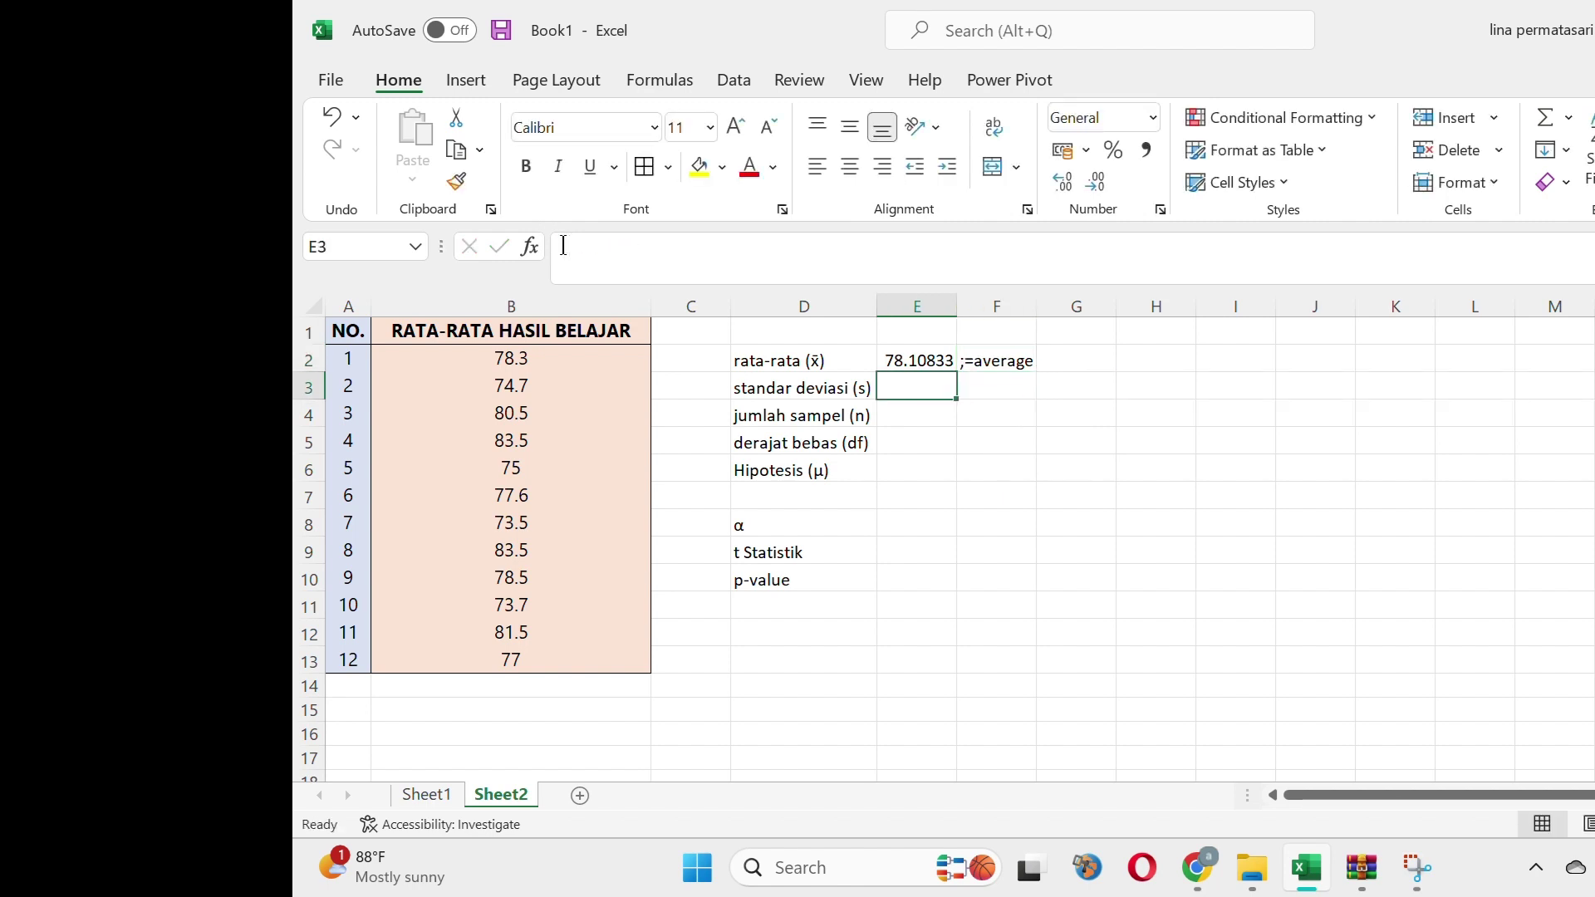
pyautogui.write('=s')
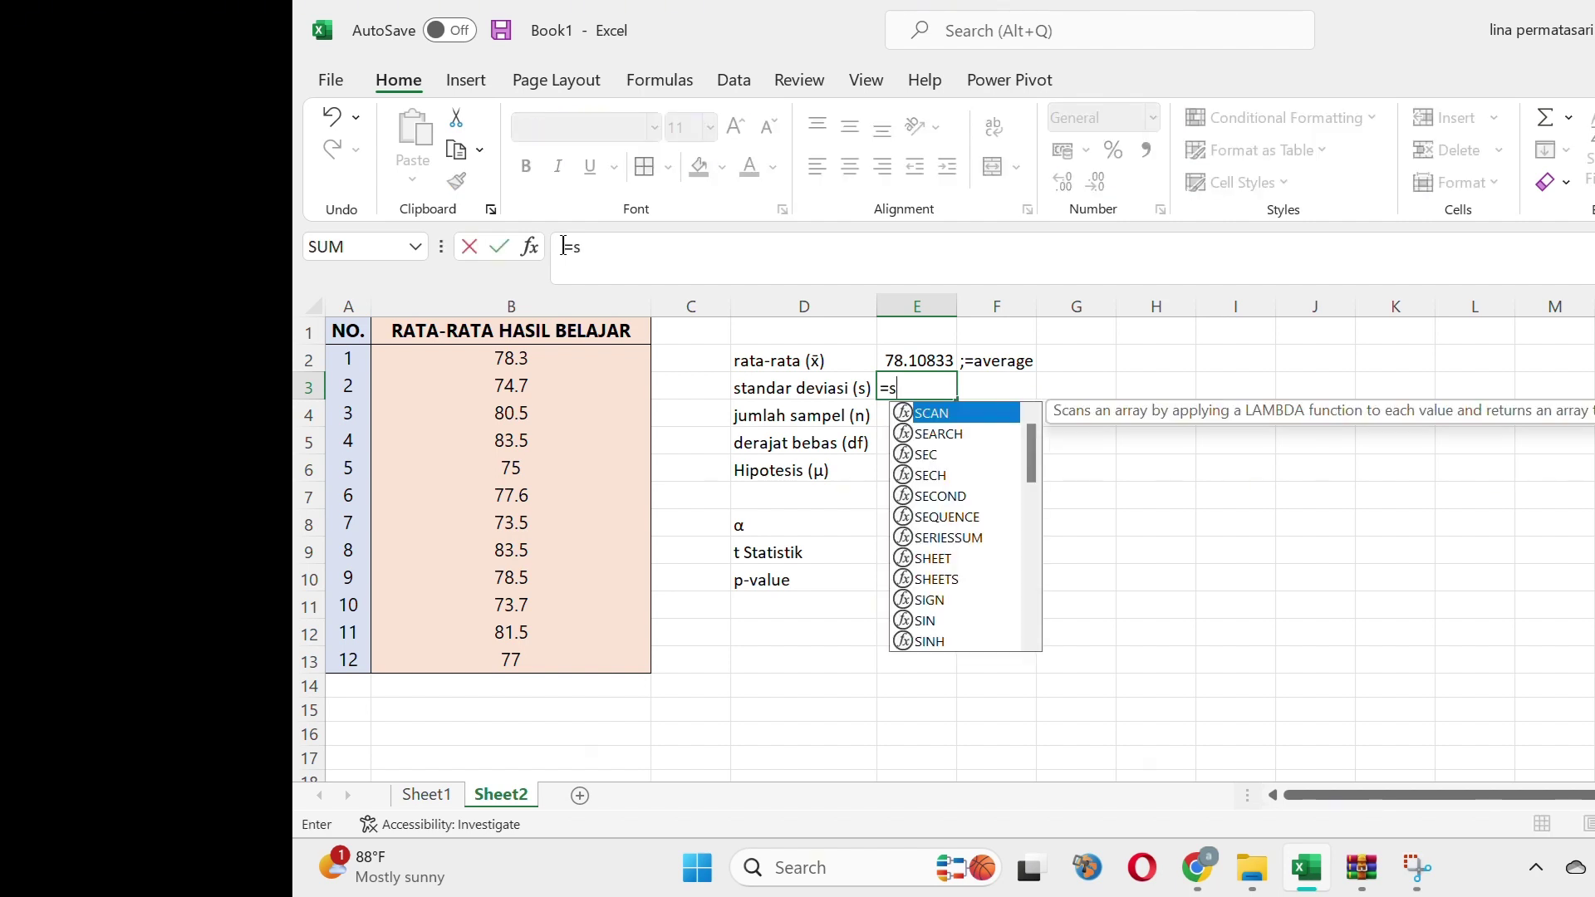
pyautogui.write('tdev.')
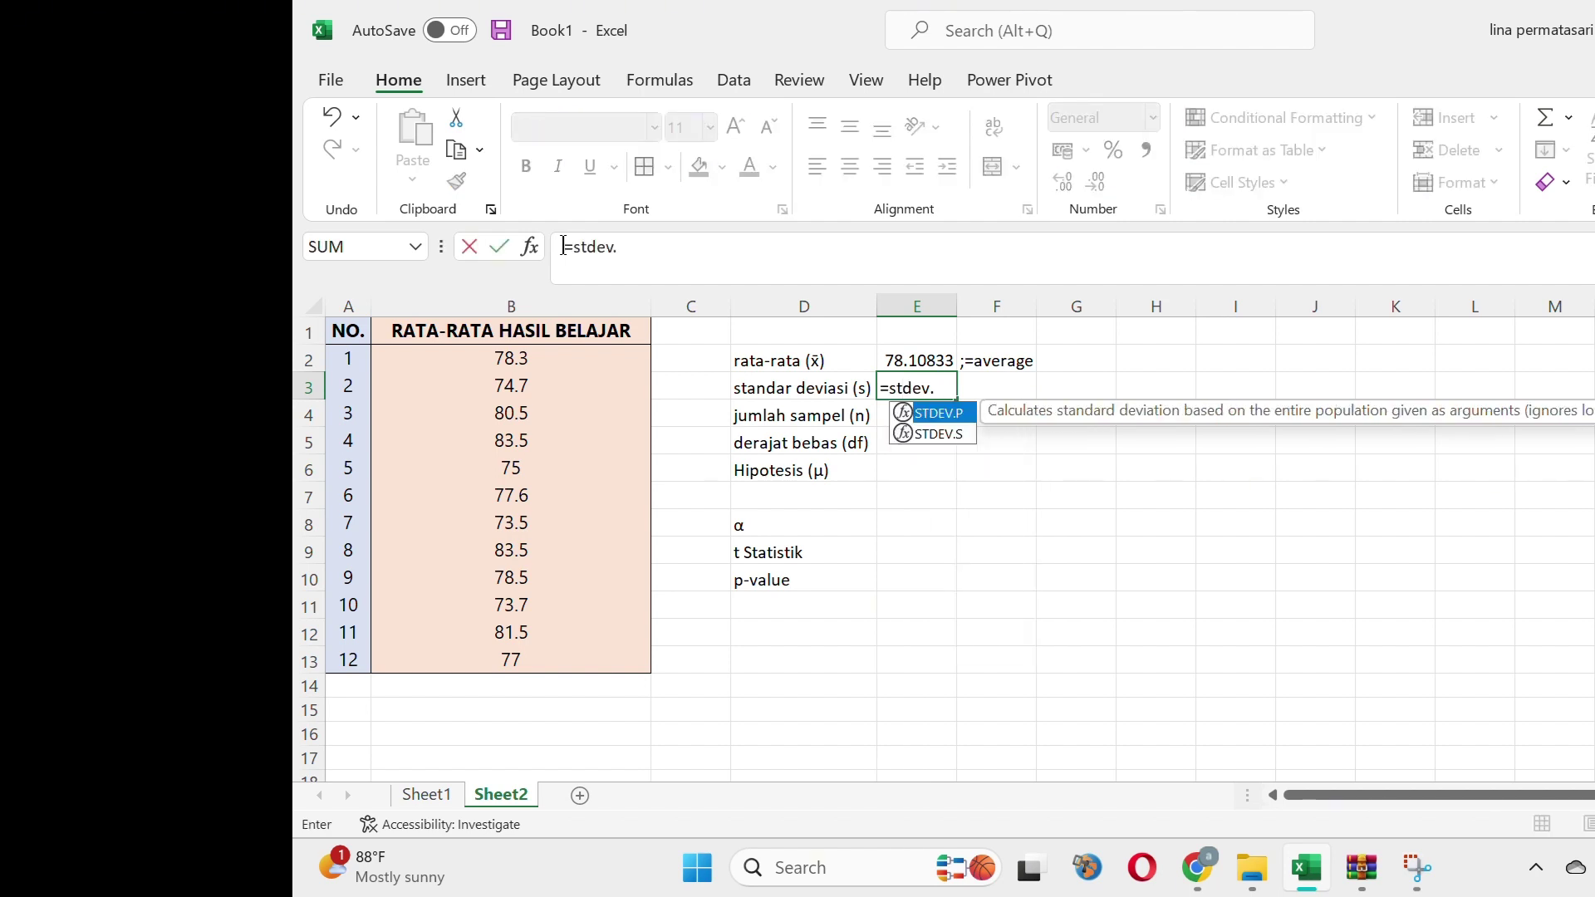
pyautogui.press('Down')
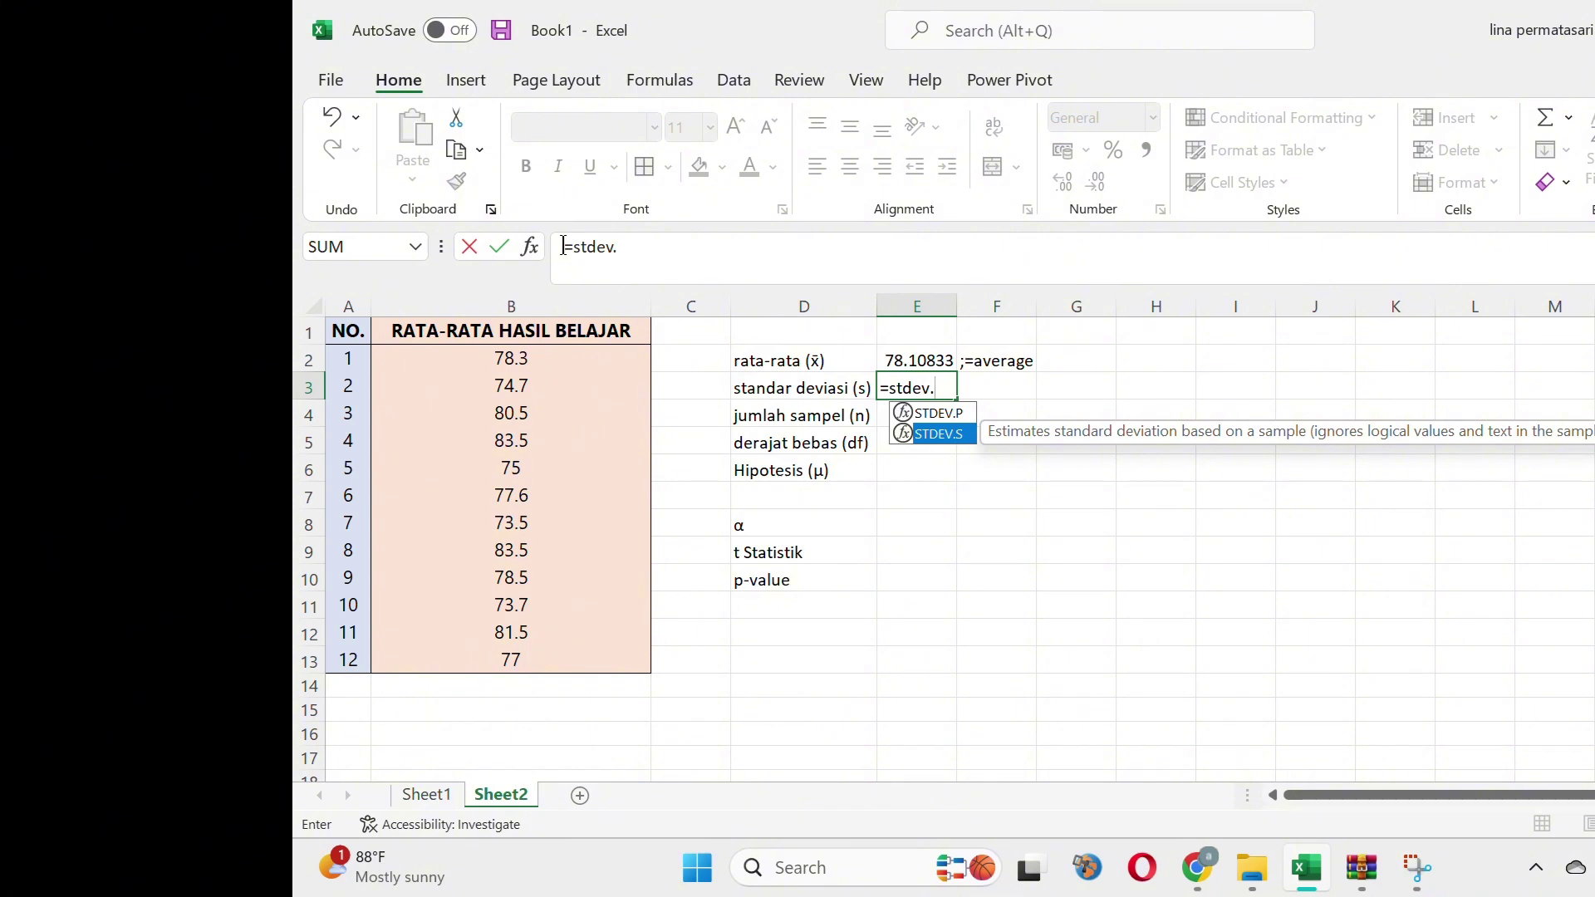
pyautogui.write('s')
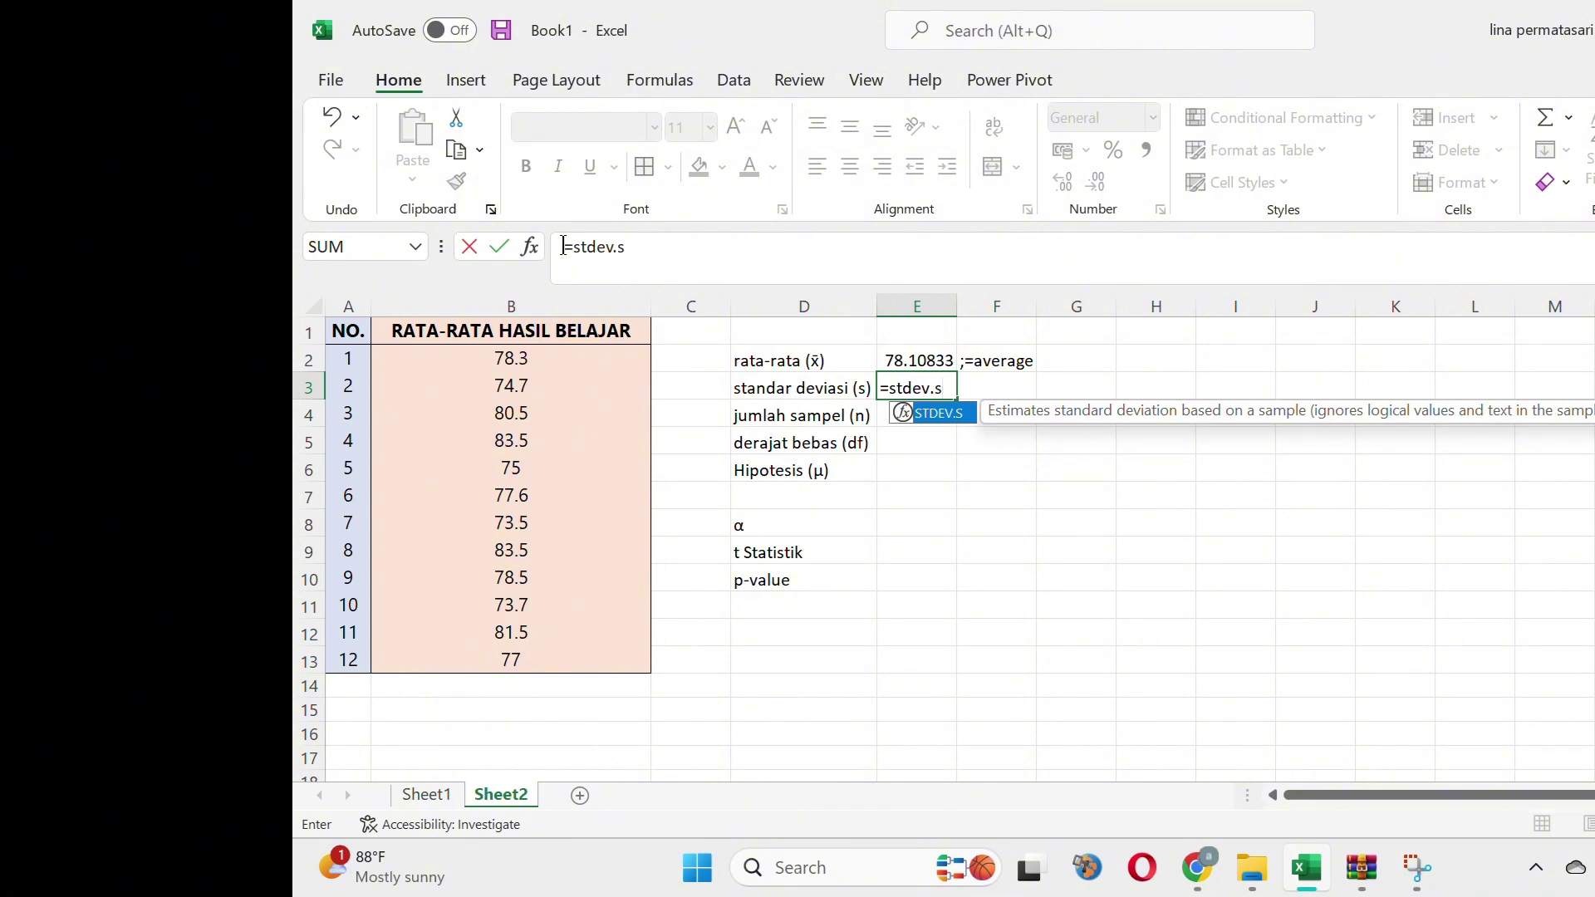
pyautogui.write('(')
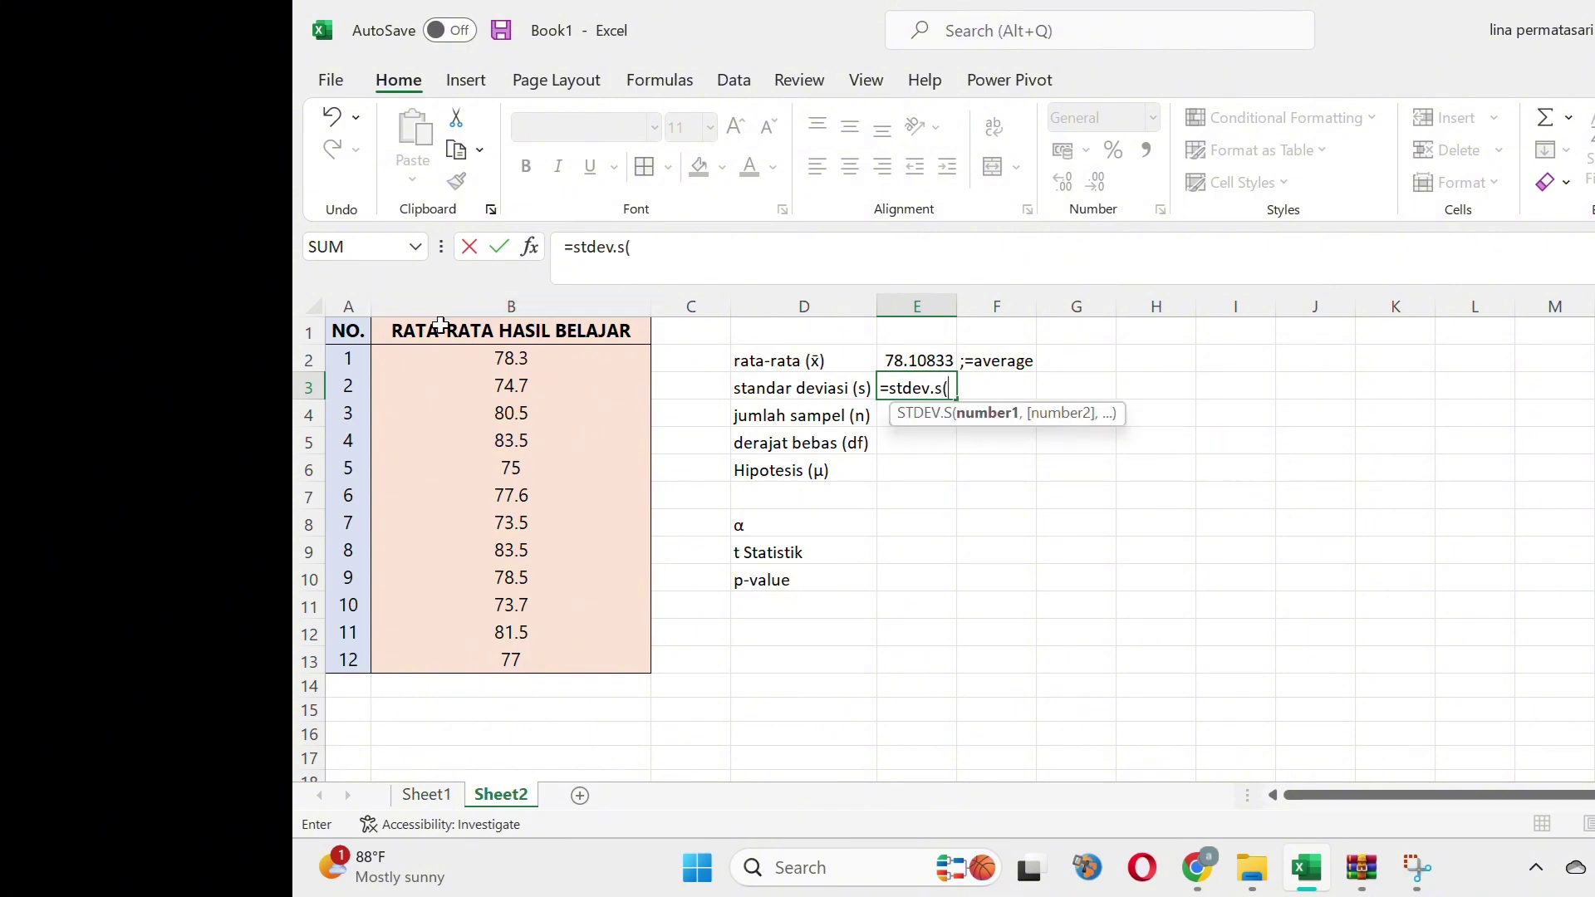
pyautogui.click(465, 358)
pyautogui.hotkey('ctrl', 'shift', 'Down')
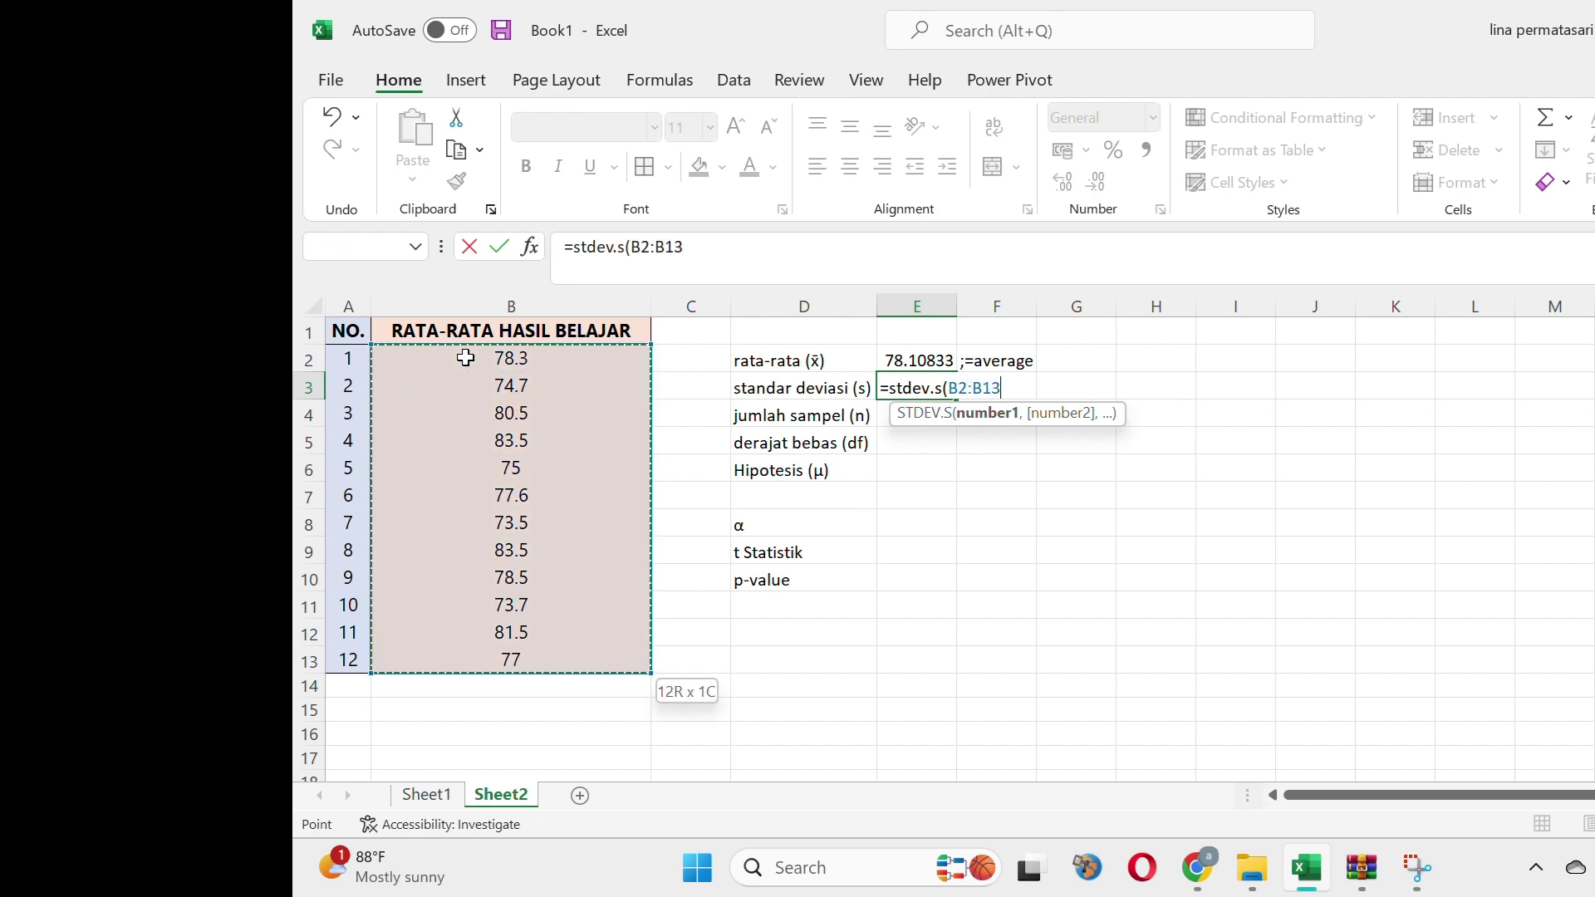
pyautogui.press('Return')
# Note the function used for the standard deviation in F3 as the text ;=stdev.s
pyautogui.press('Up')
pyautogui.press('Right')
pyautogui.write(';')
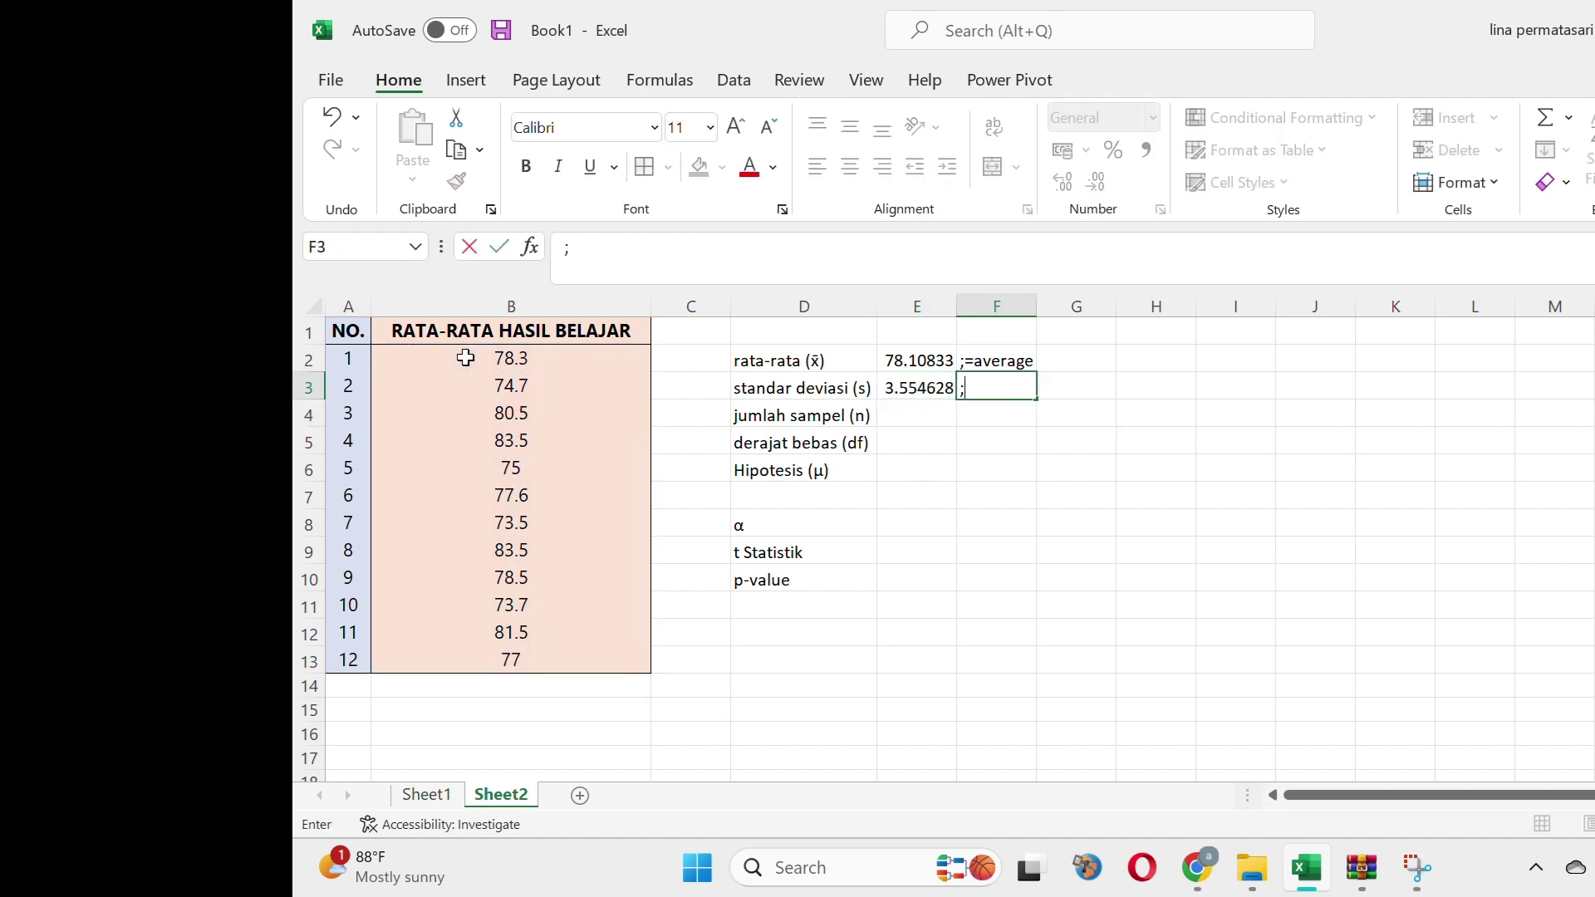
pyautogui.write('=stdev.s')
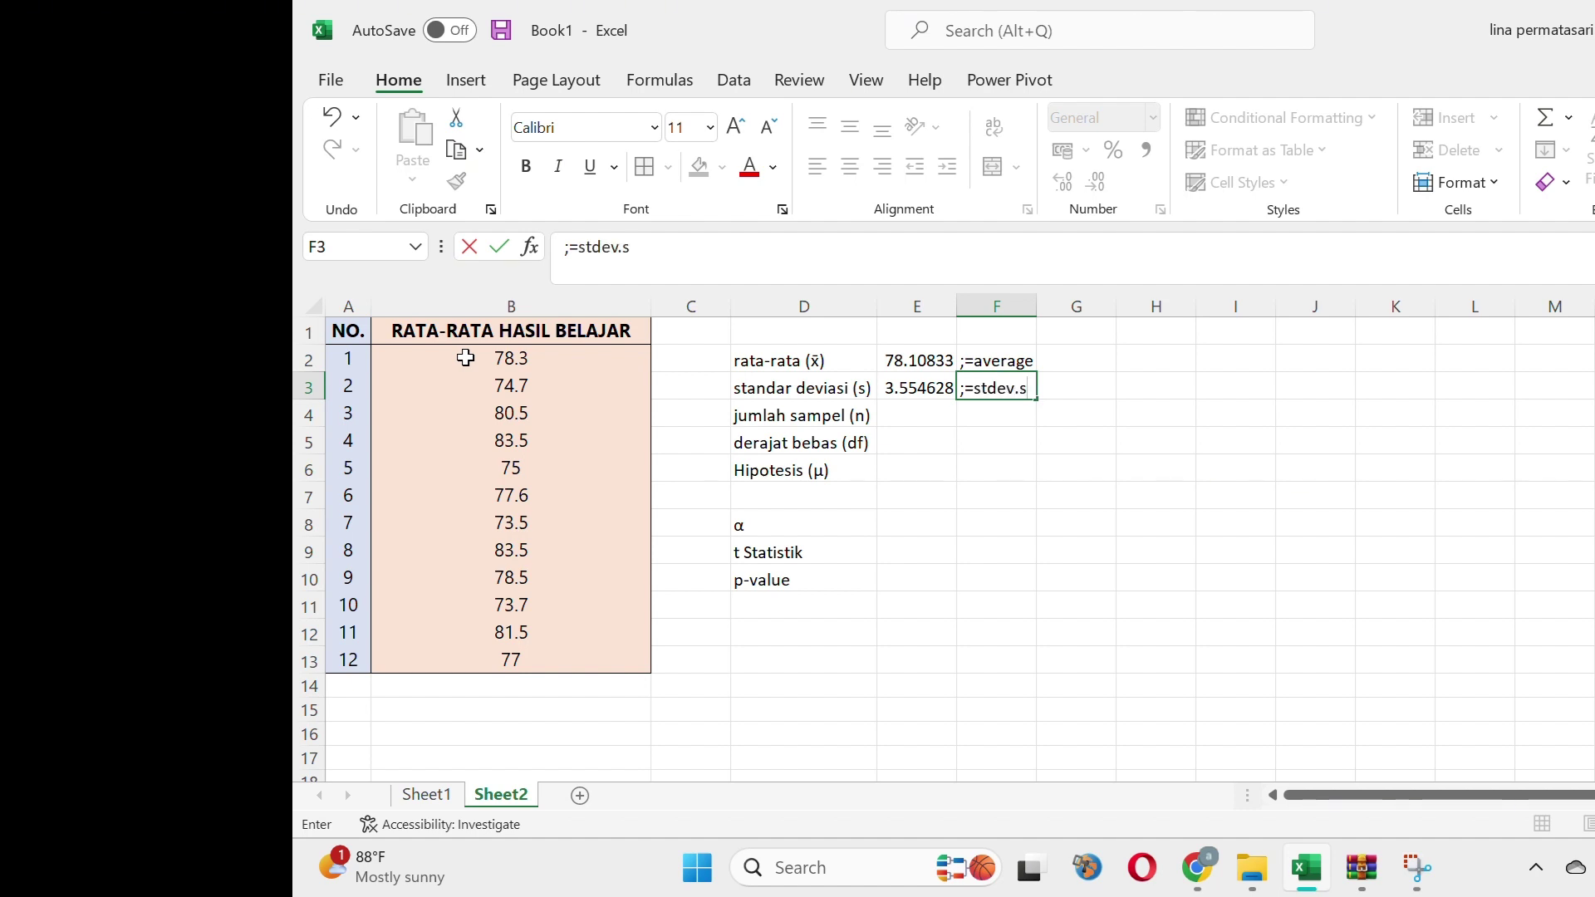
pyautogui.press('Return')
# Enter the sample size 12 in E4 and compute the degrees of freedom in E5 as =E4-1
pyautogui.press('Left')
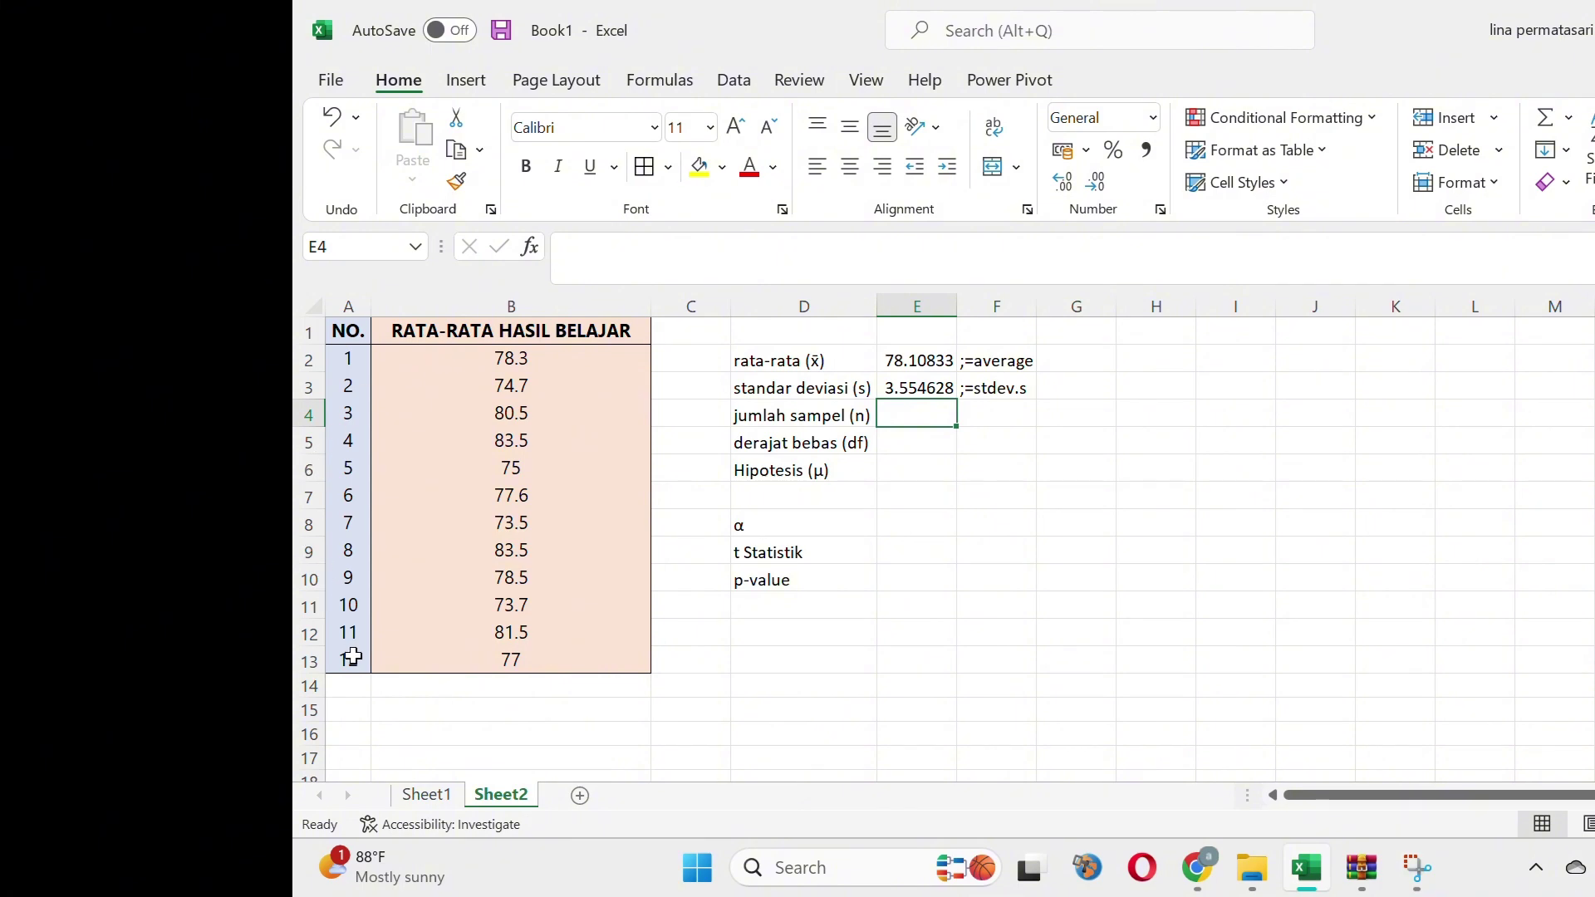
pyautogui.write('12')
pyautogui.press('Return')
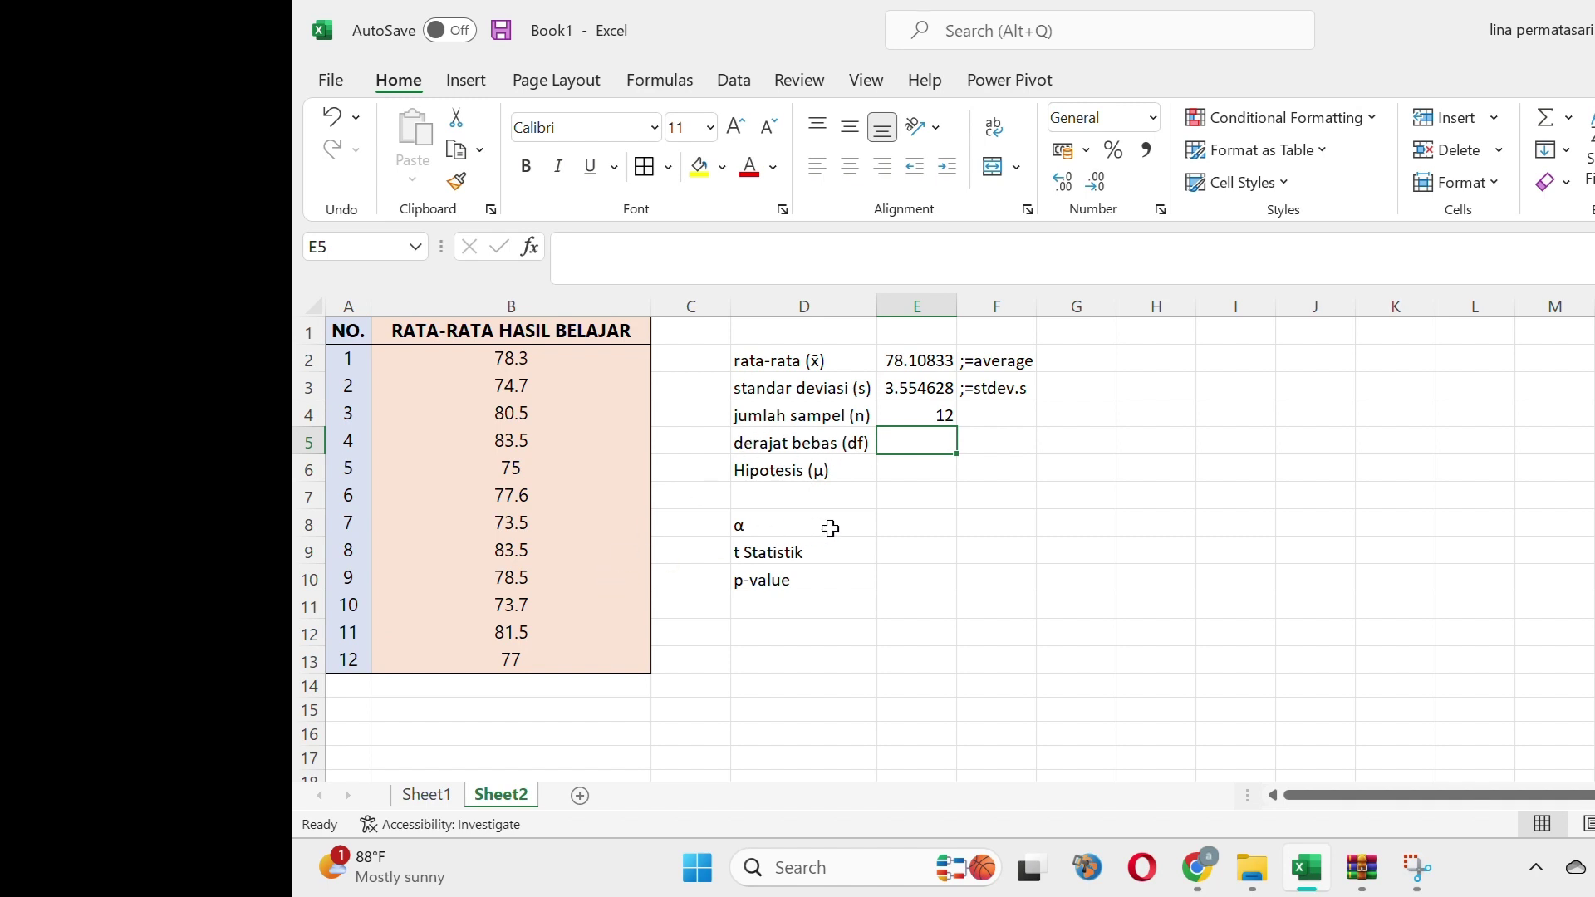
pyautogui.write('=')
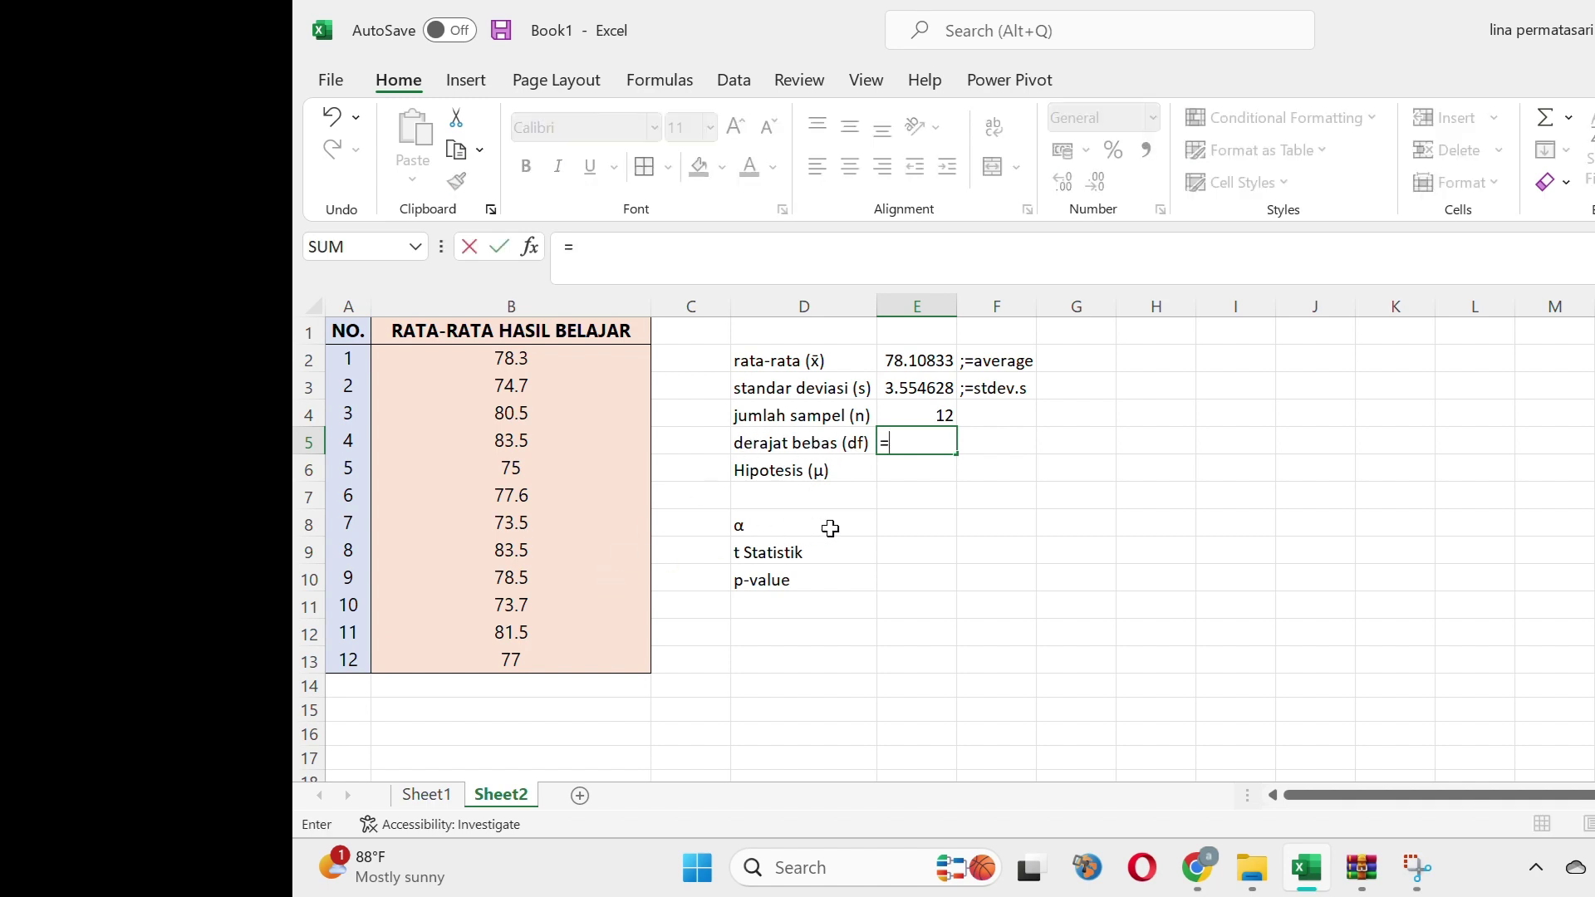
pyautogui.click(930, 415)
pyautogui.write('-1')
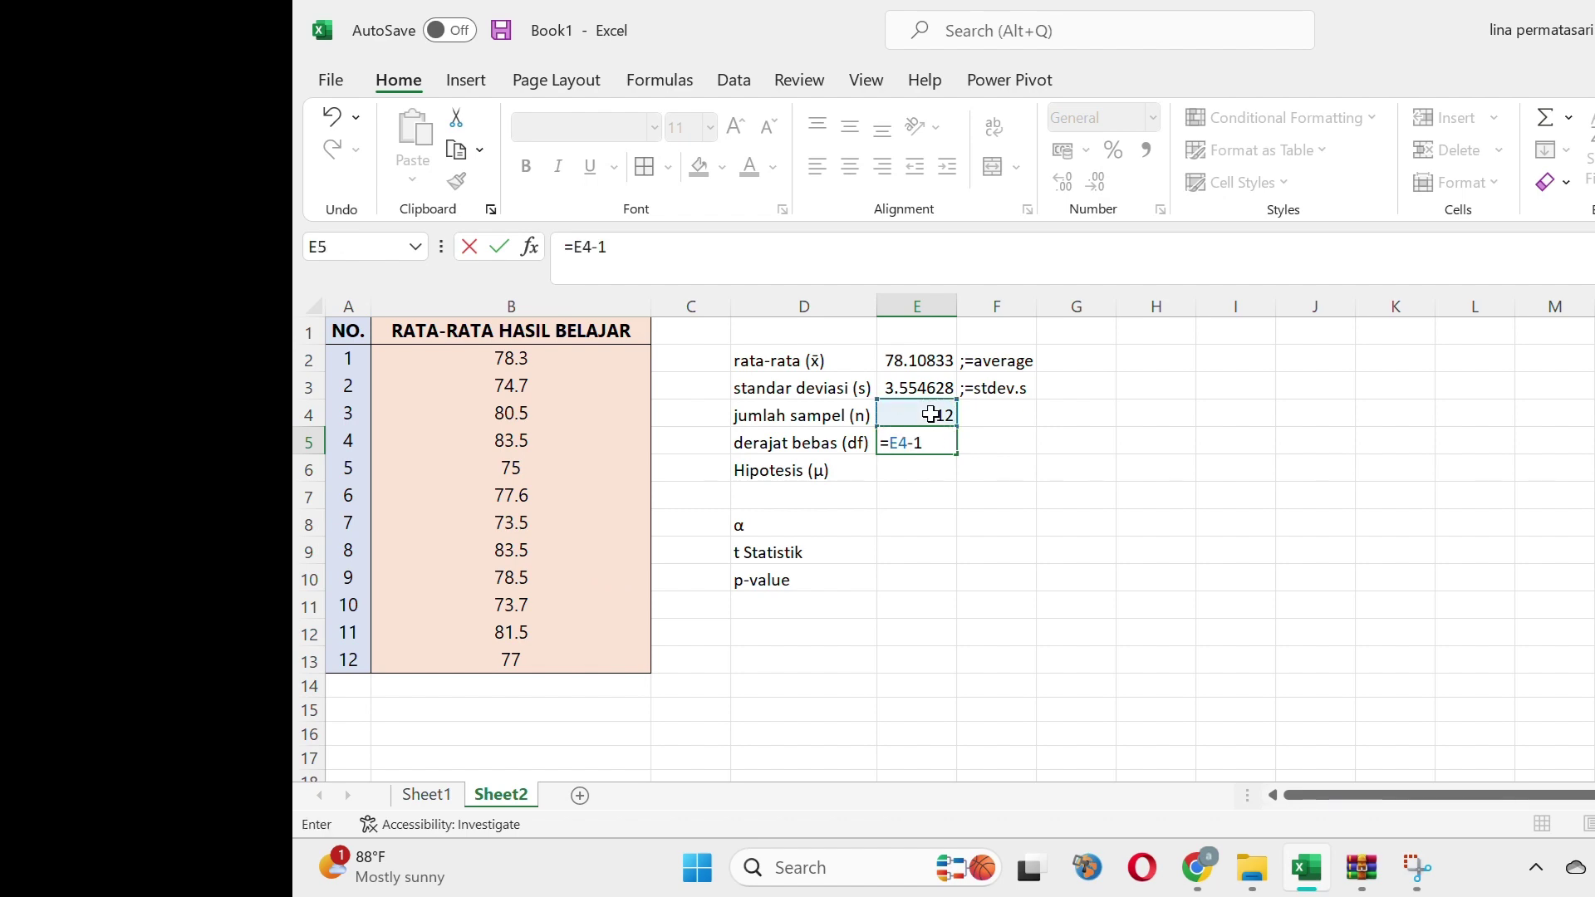
pyautogui.press('Return')
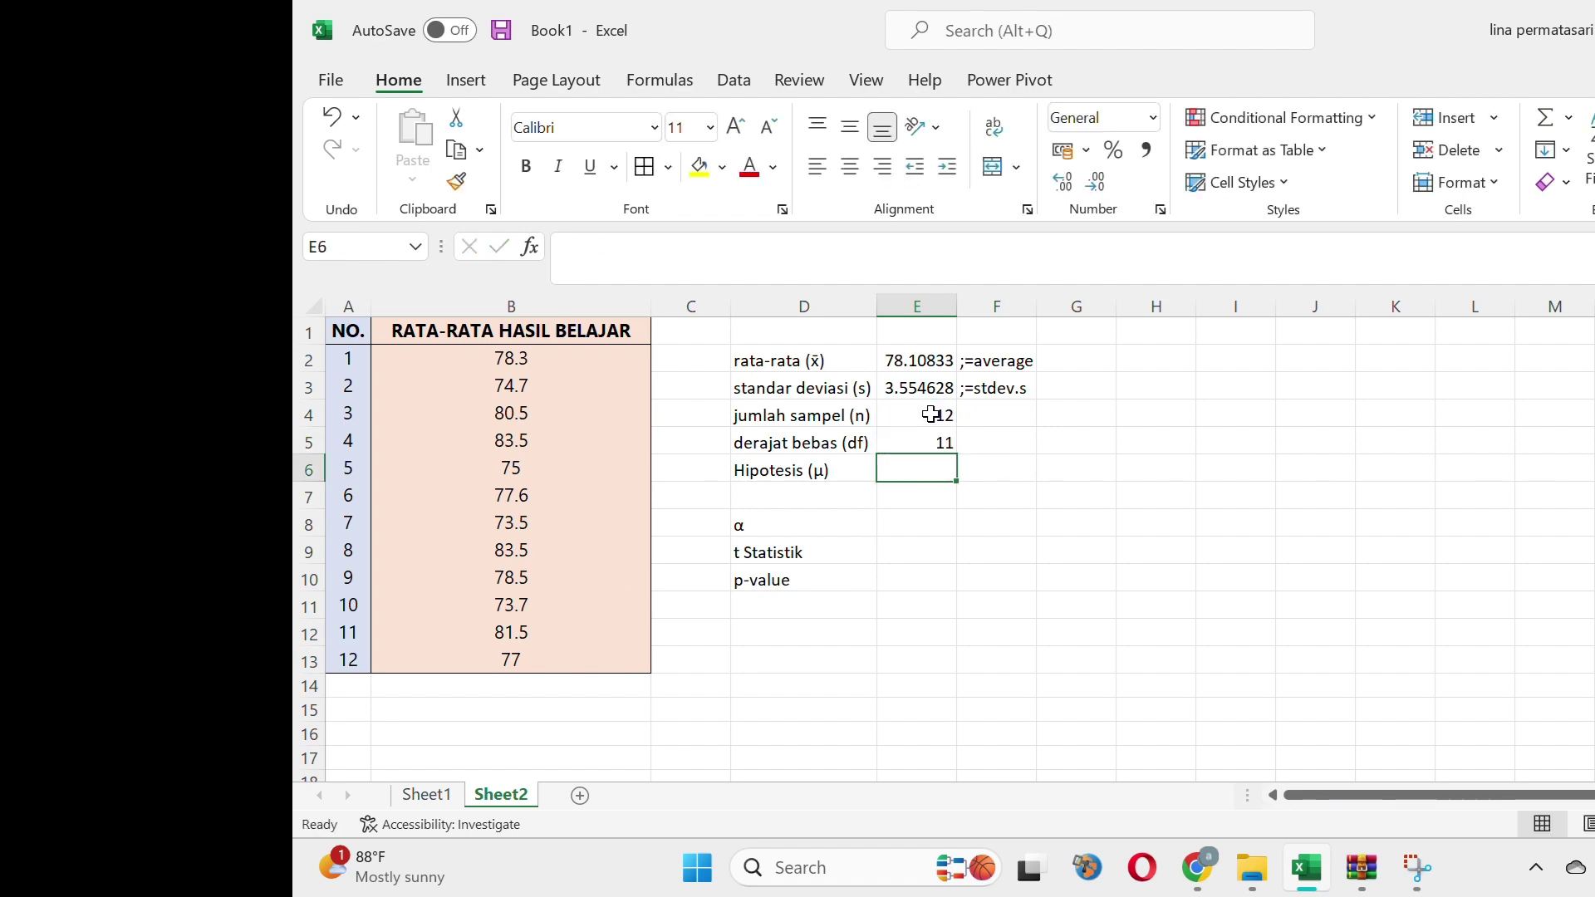
# Read the hypothesised mean in the spssindonesia.com example in Chrome, and enter 75 in Excel as the hypothesis μ in E6
pyautogui.click(1202, 874)
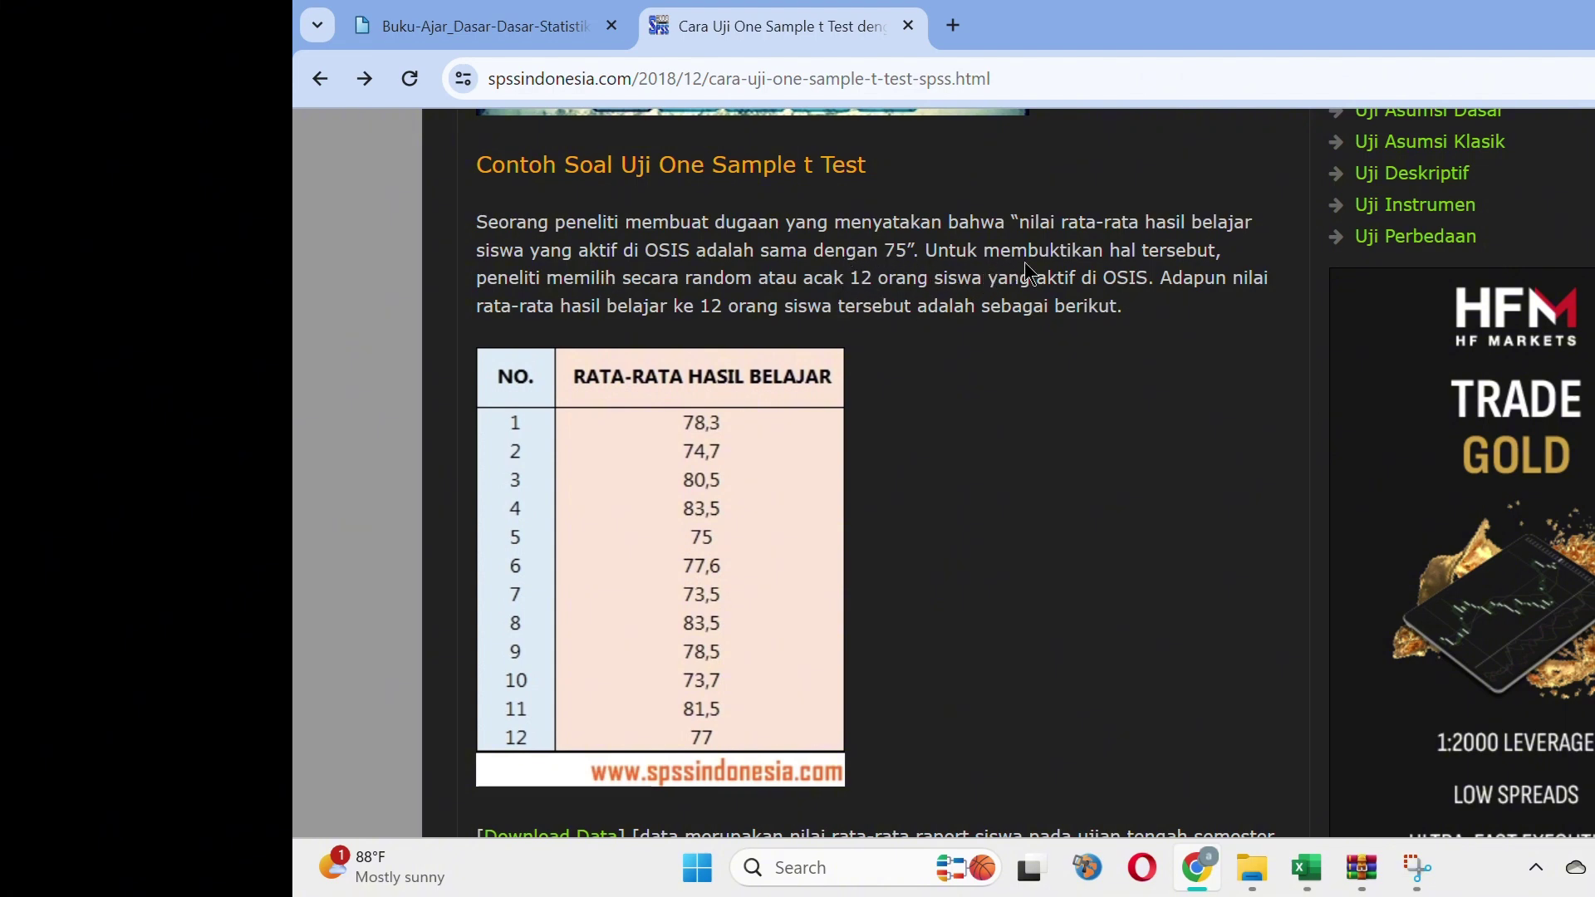
pyautogui.click(1197, 882)
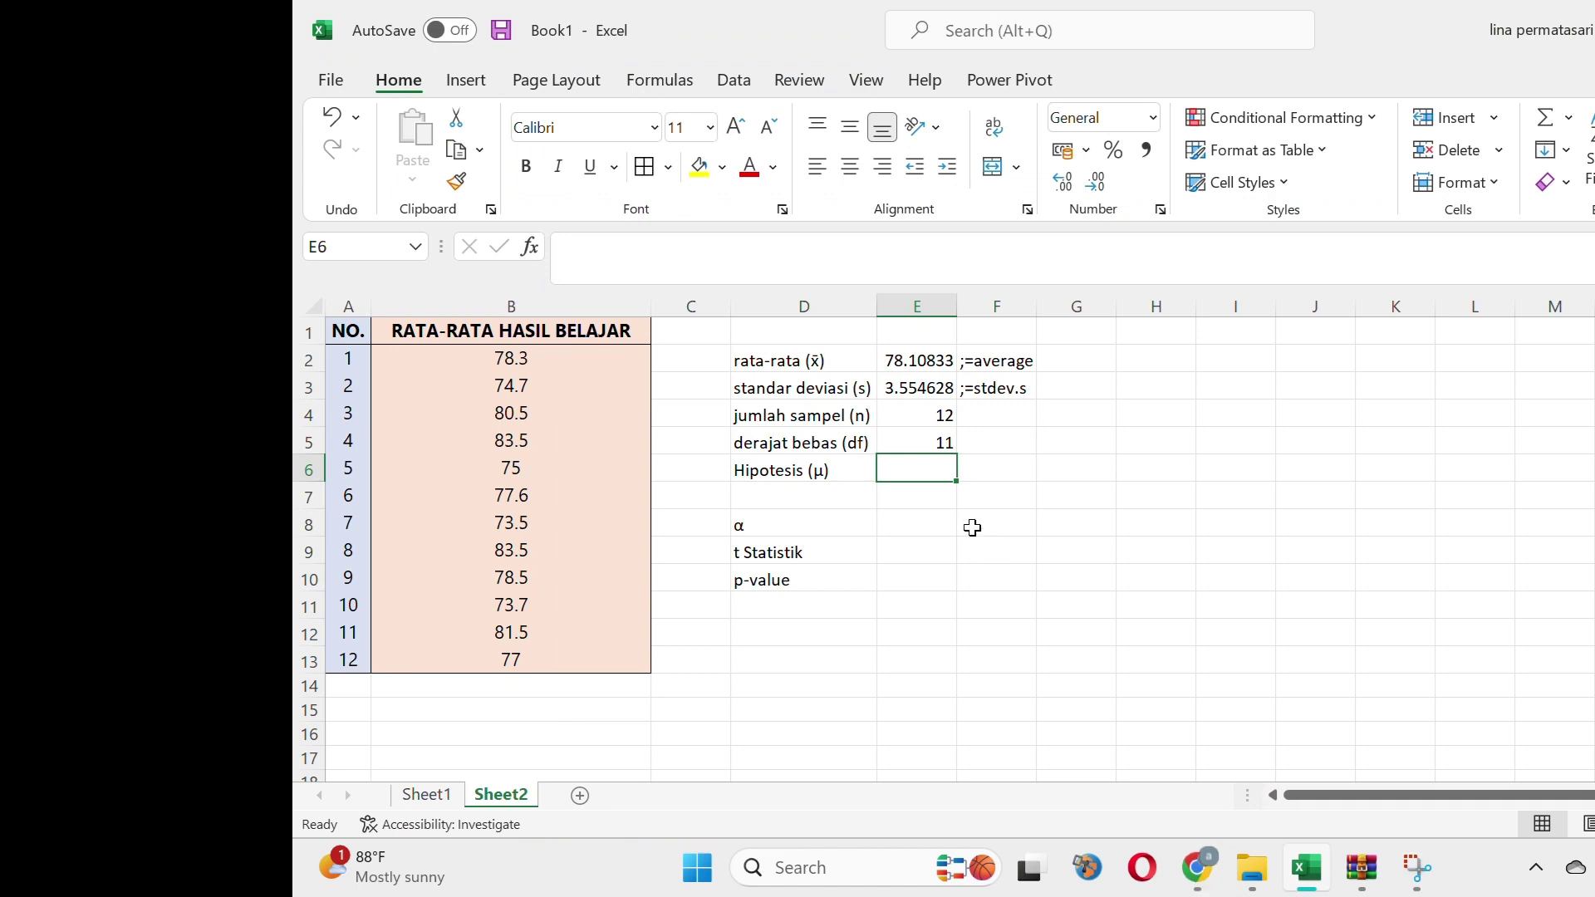
pyautogui.write('7')
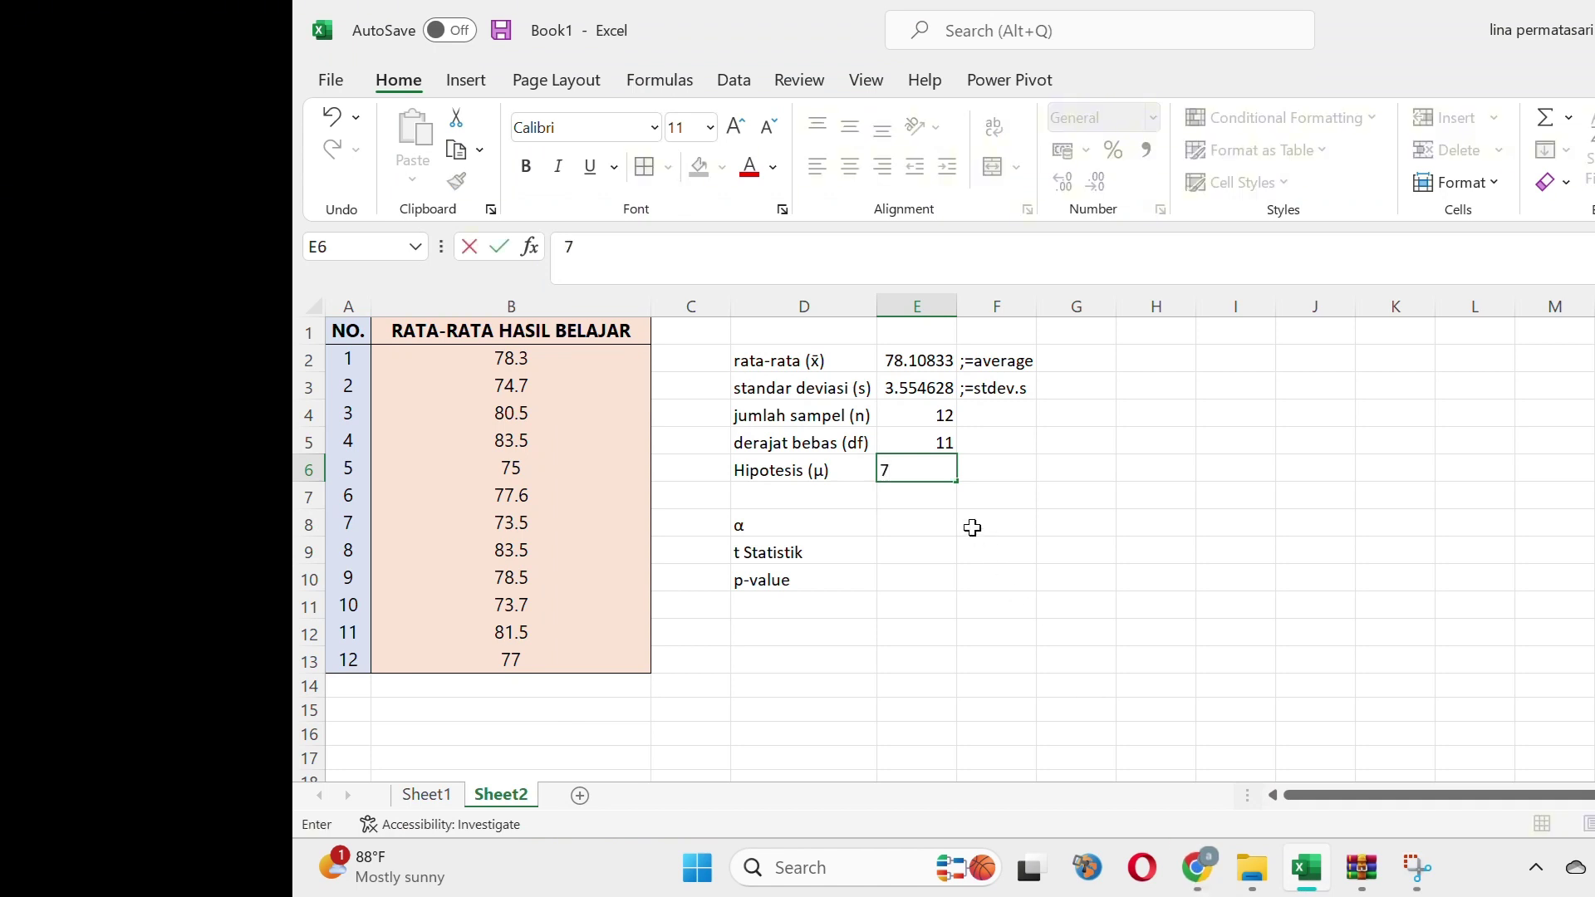
pyautogui.write('5')
pyautogui.press('Return')
pyautogui.press('Return')
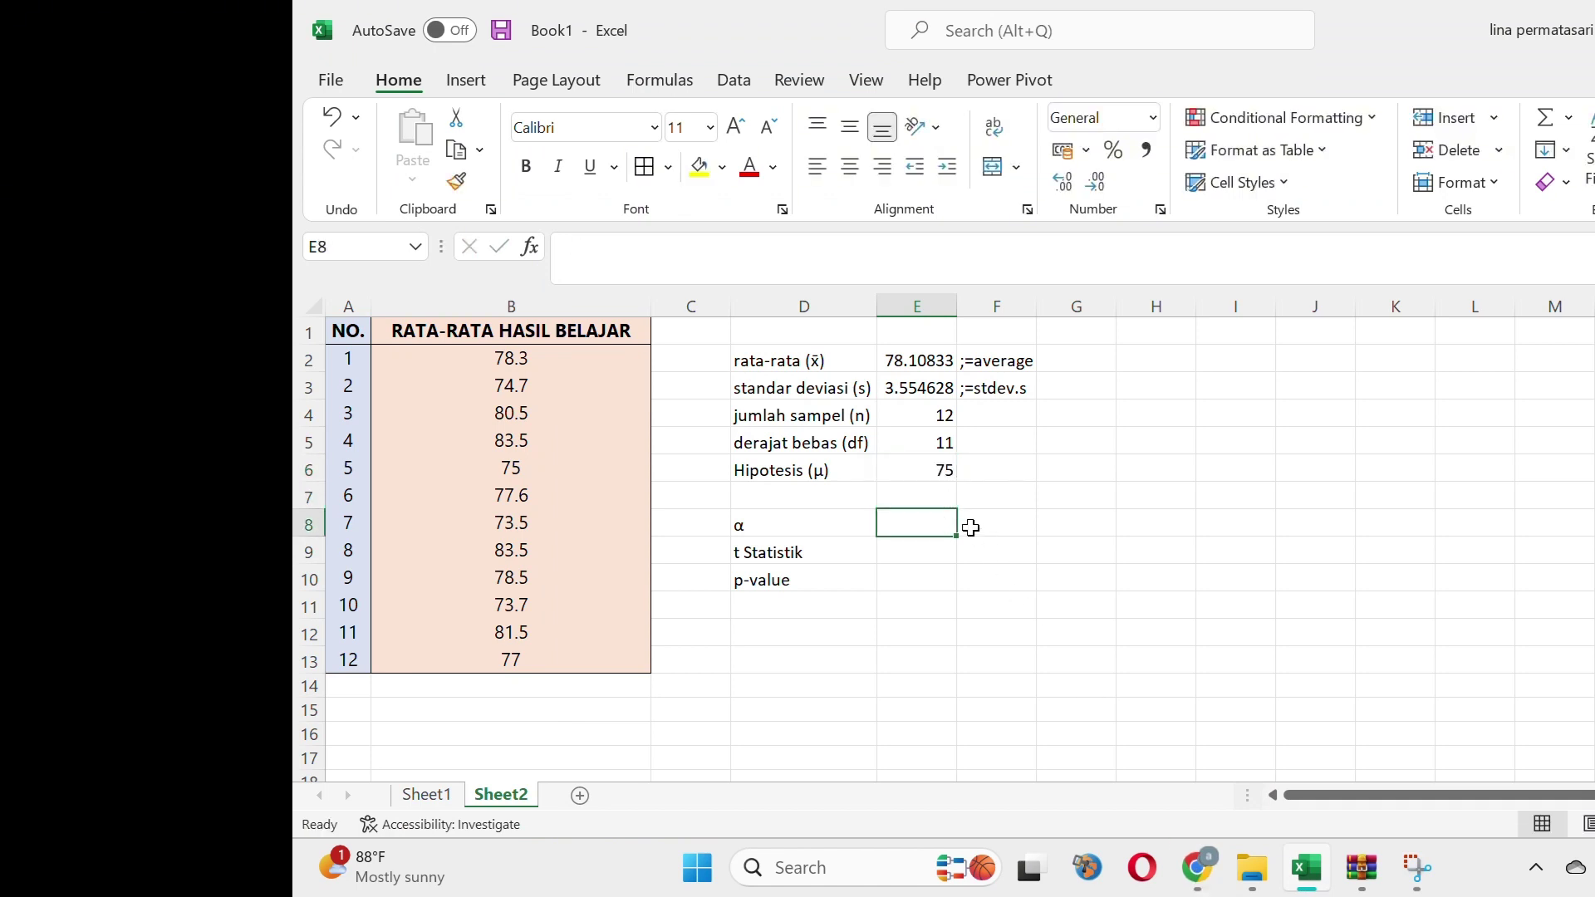
# Set the significance level α in E8 to 0.05
pyautogui.click(1195, 879)
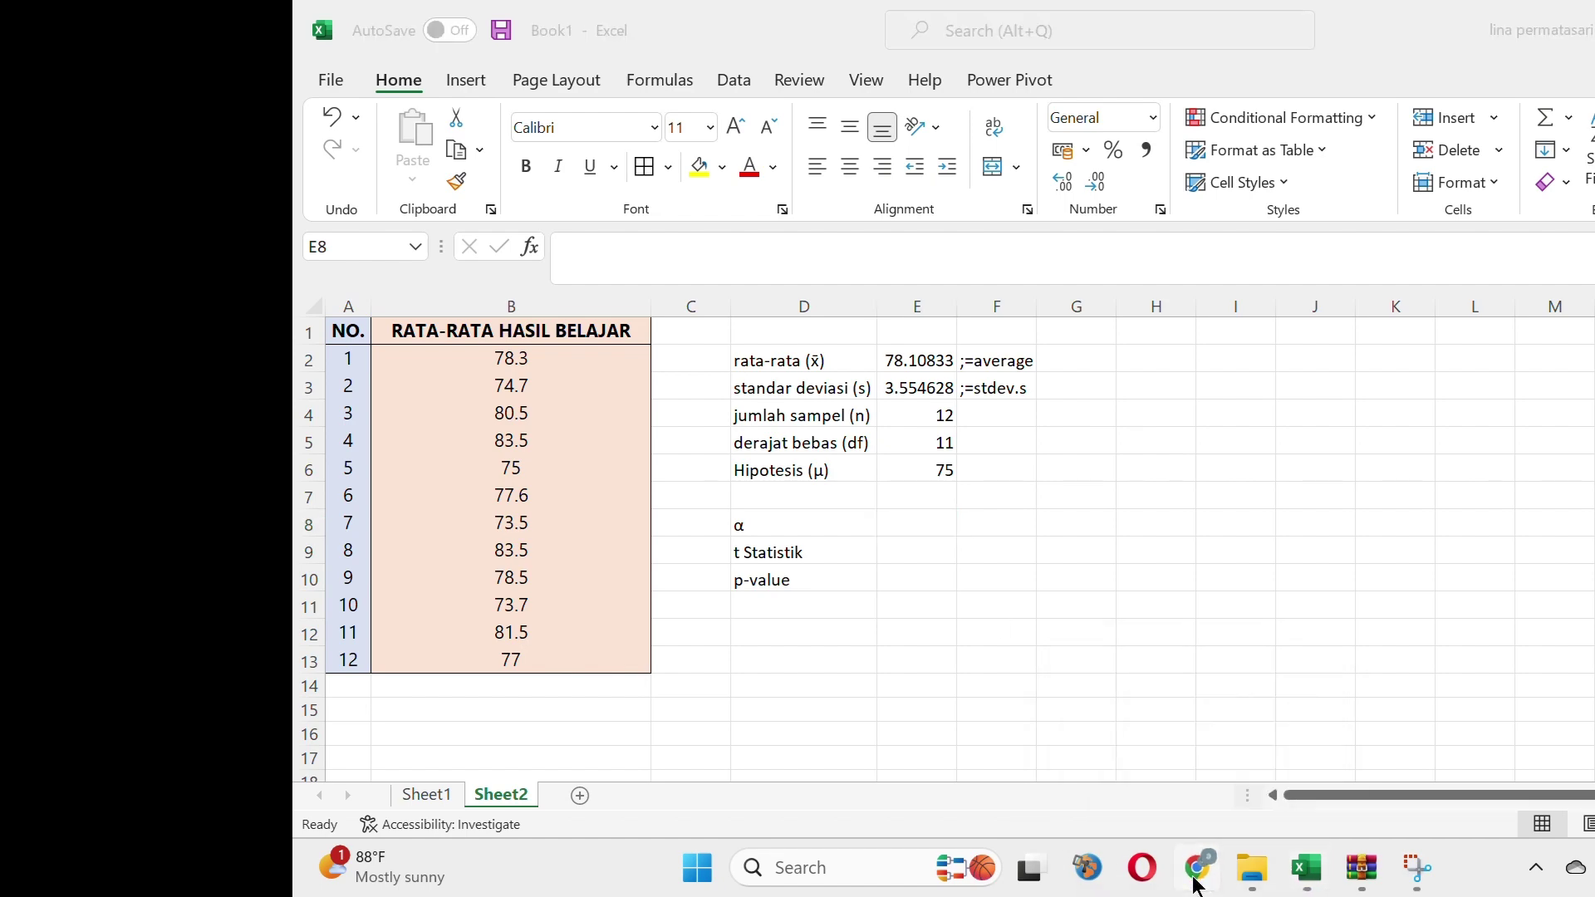
pyautogui.click(1194, 880)
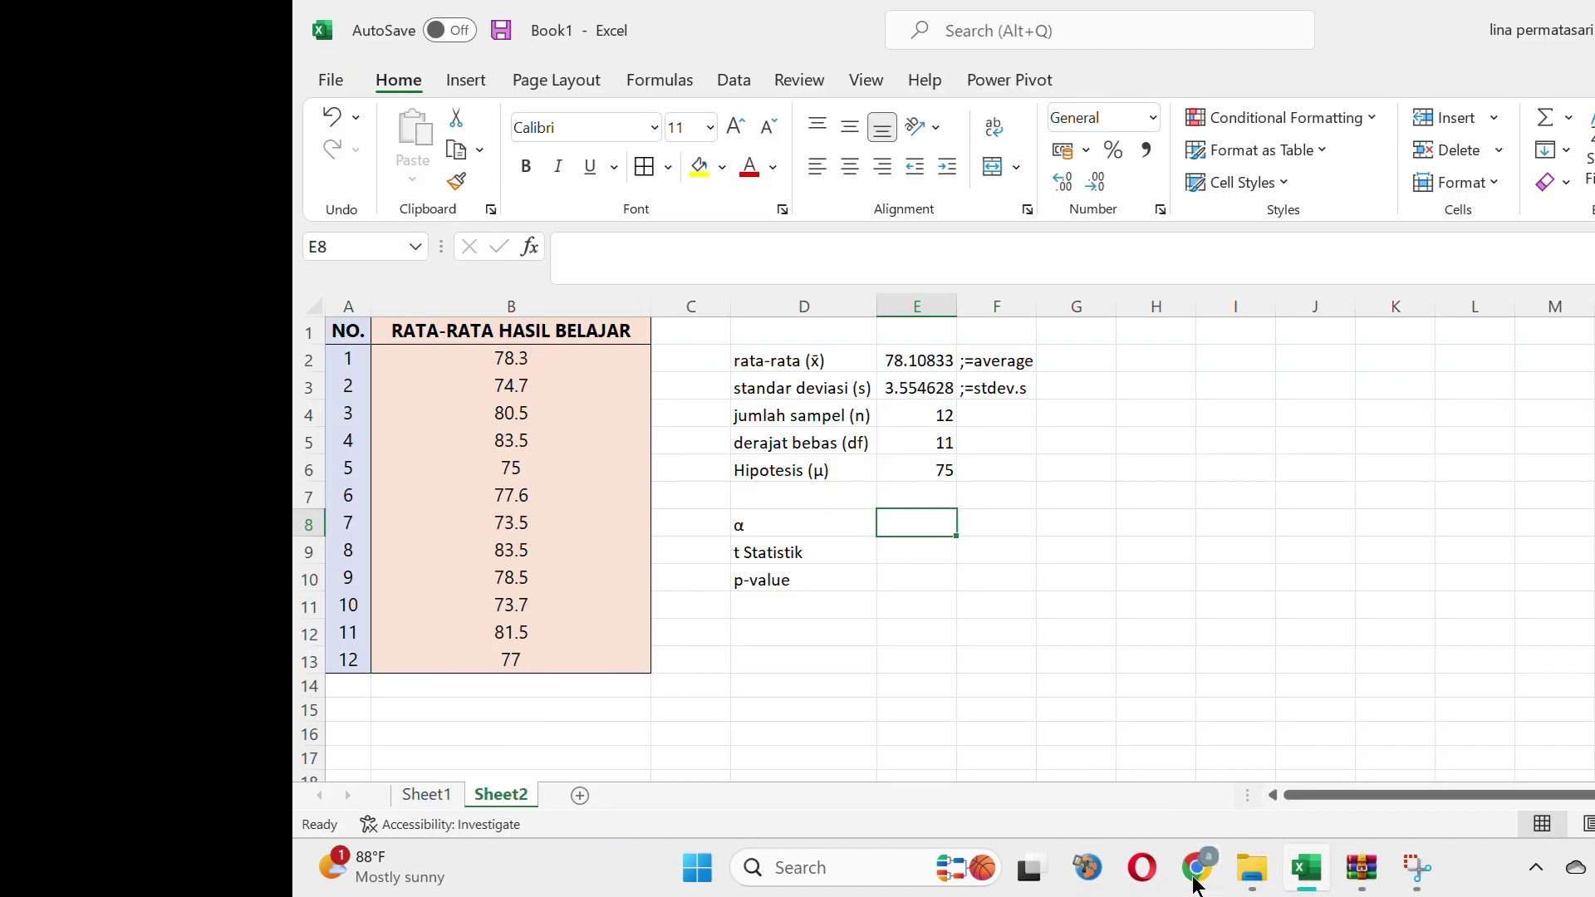
pyautogui.write('0.05')
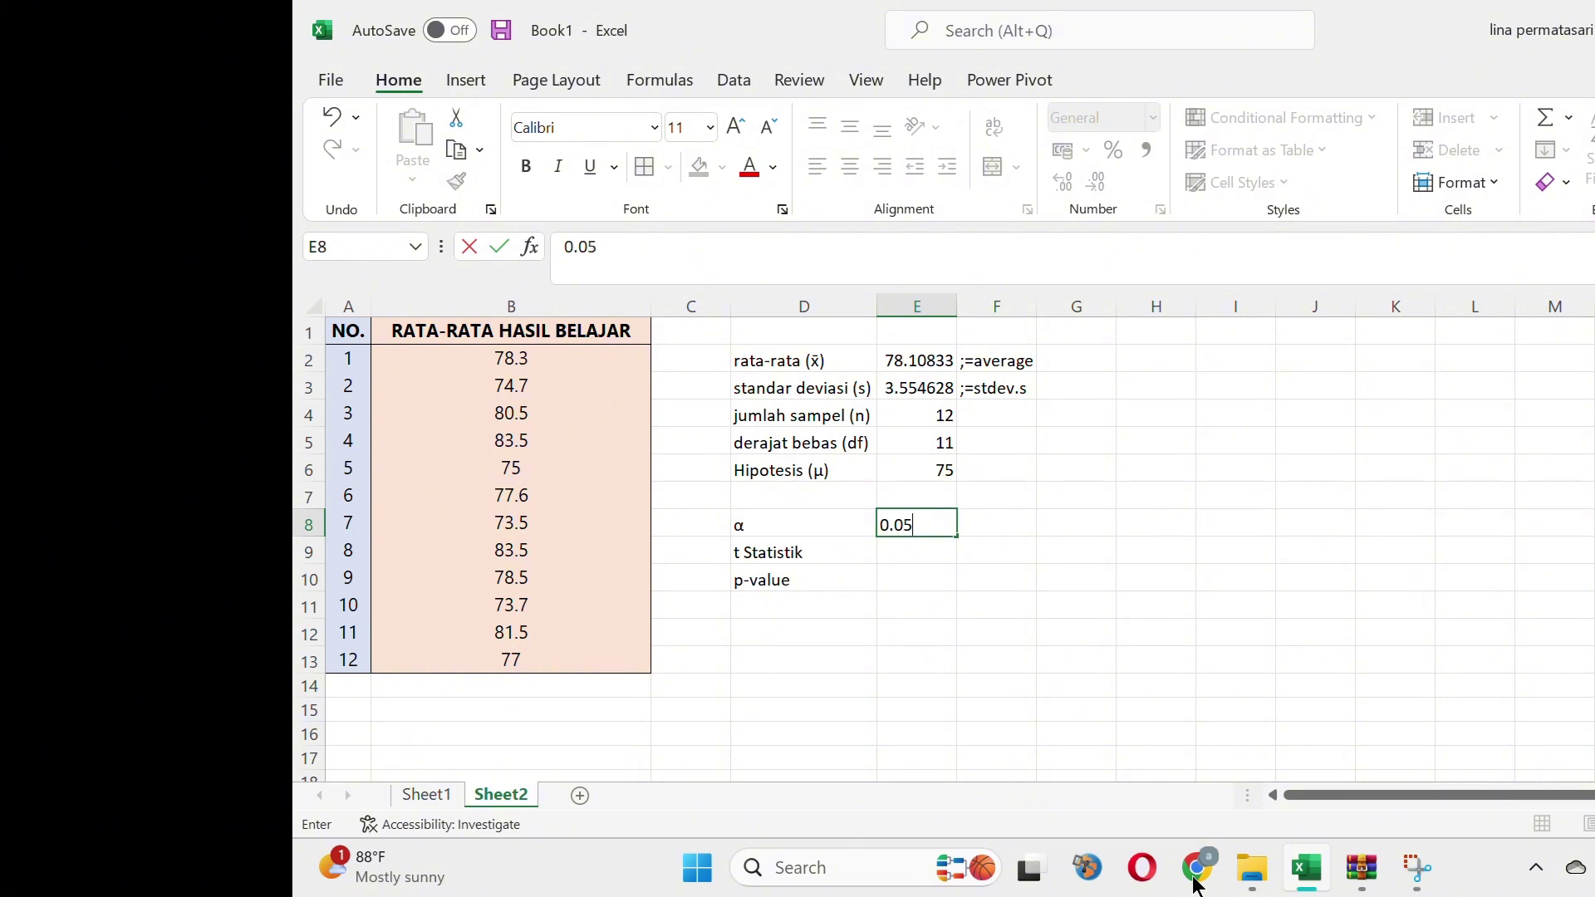
pyautogui.press('Return')
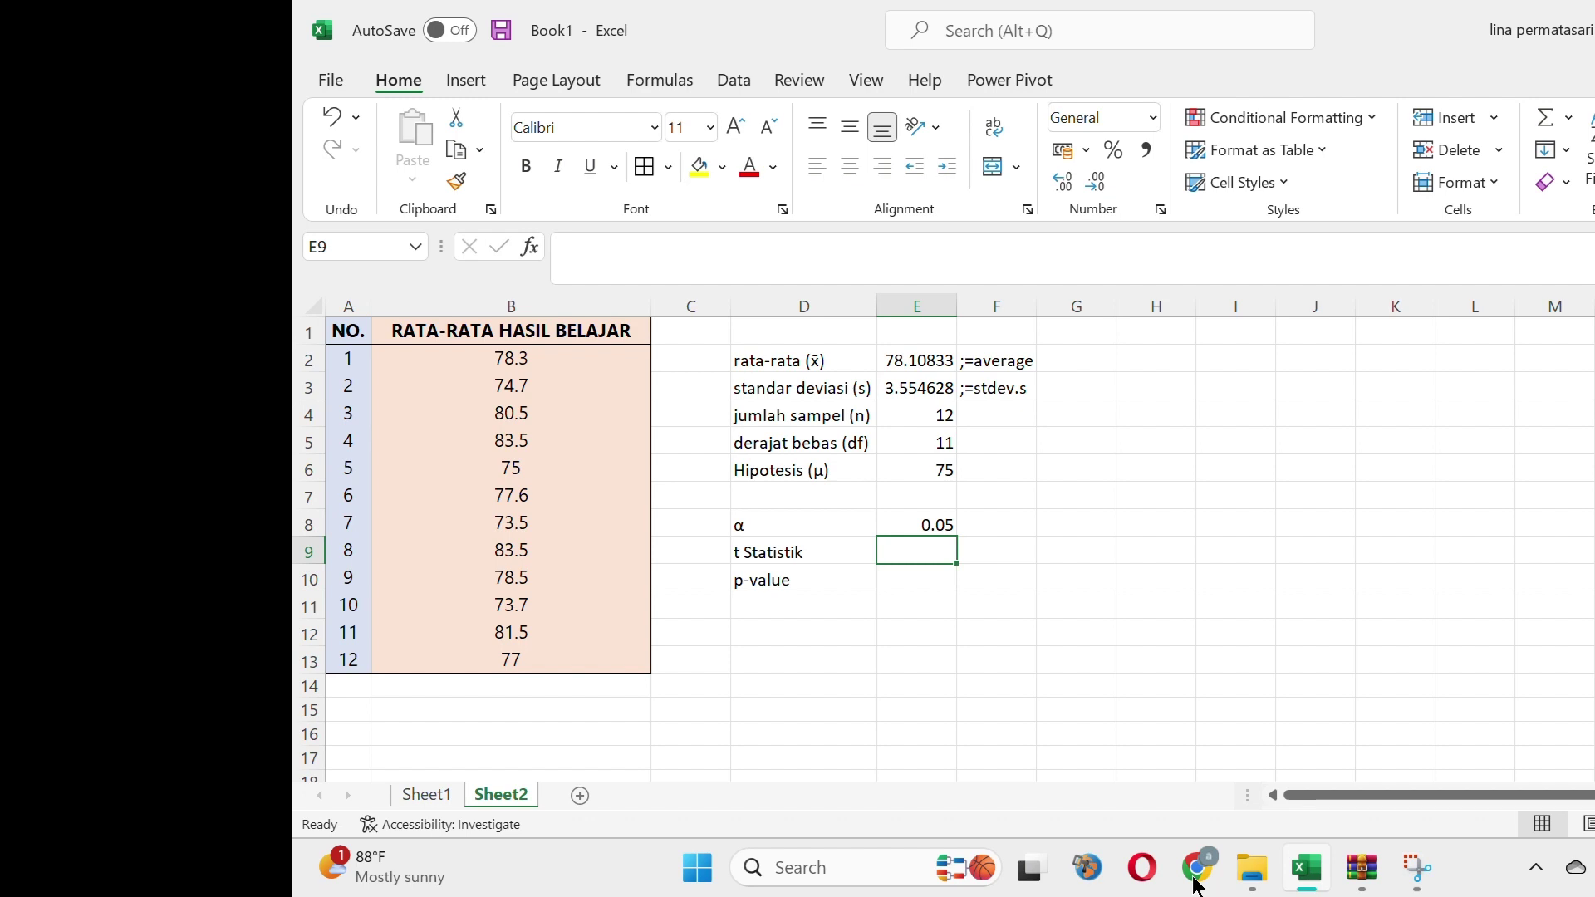
# Compute the t statistic in E9 as =(E2-E6)/(E3/(SQRT(E4))), accepting the proposed correction of the closing parentheses
pyautogui.write('=')
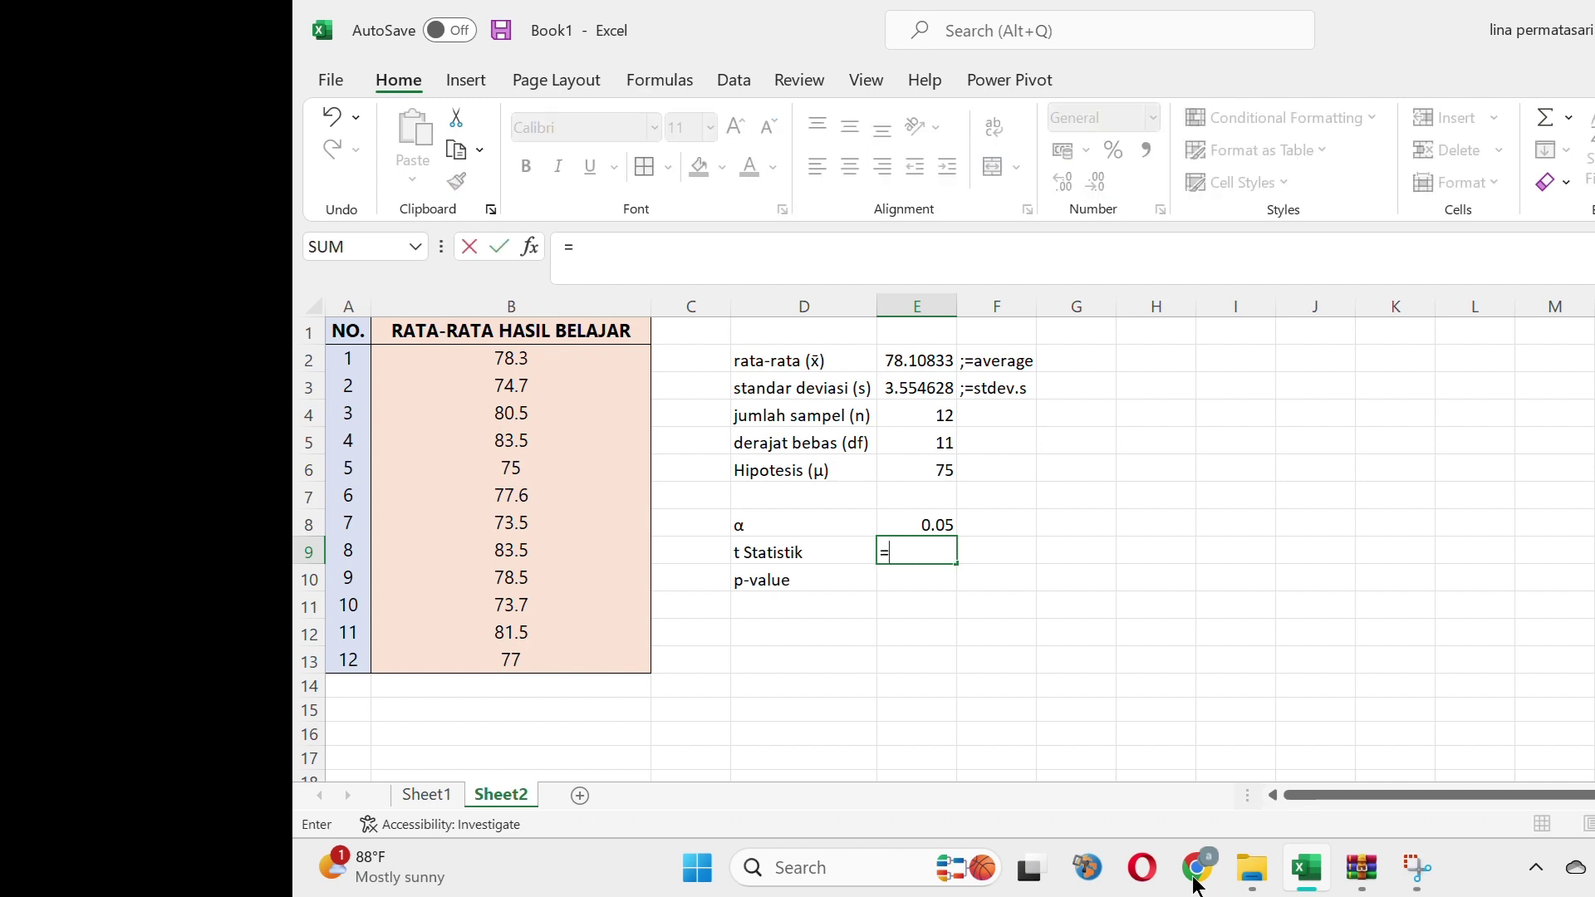
pyautogui.write('(')
pyautogui.click(901, 359)
pyautogui.write('-')
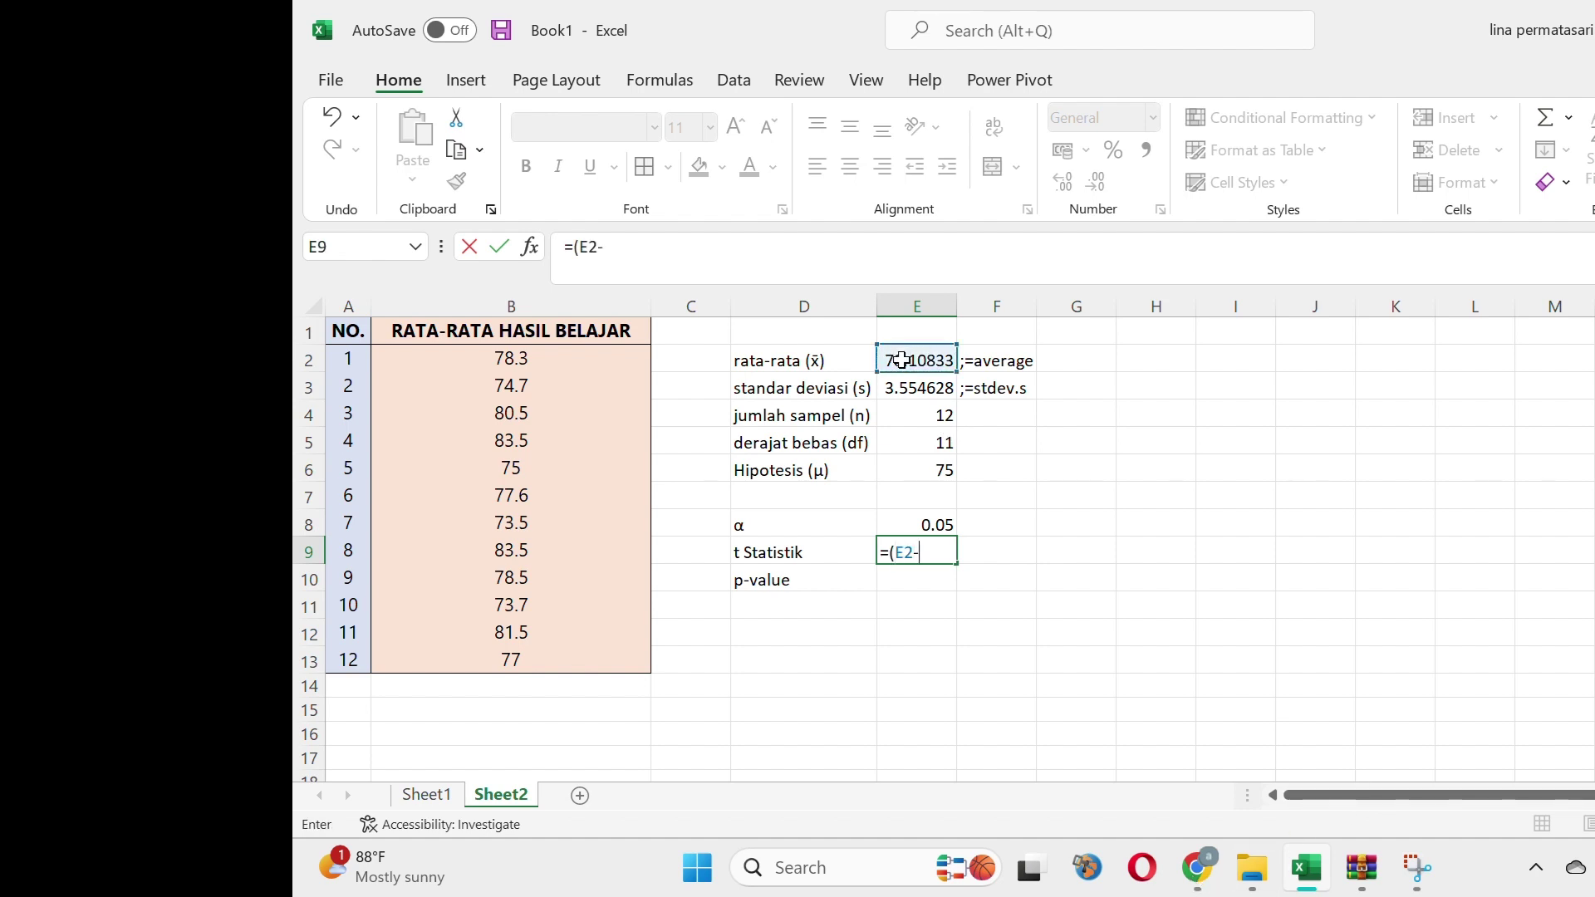
pyautogui.click(922, 472)
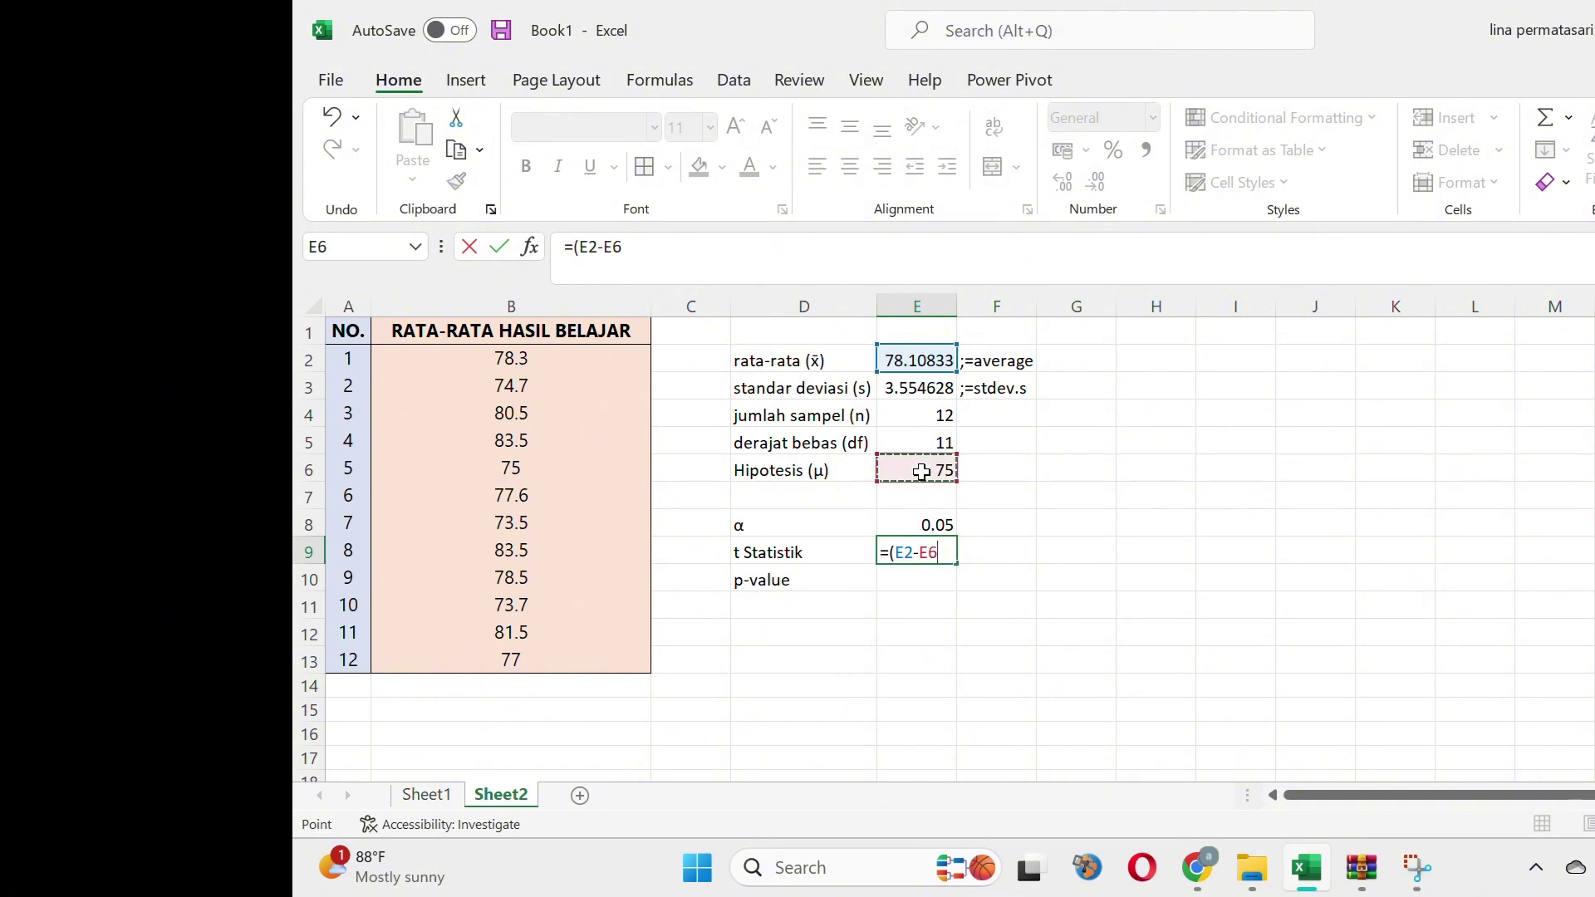
pyautogui.write(')/(')
pyautogui.click(910, 389)
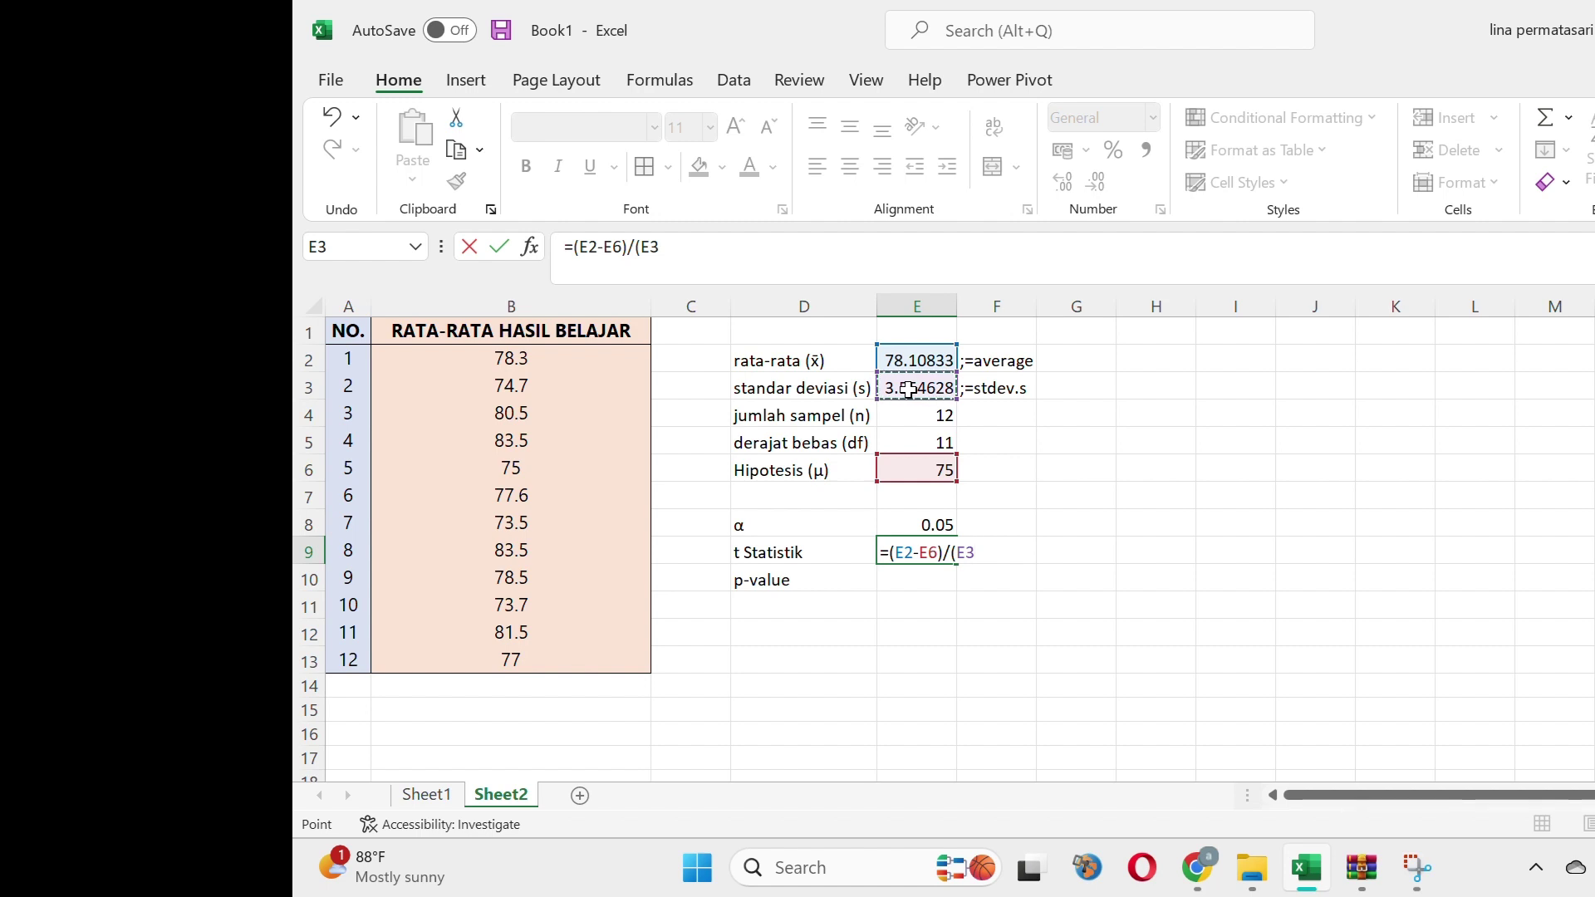
pyautogui.write('/(s')
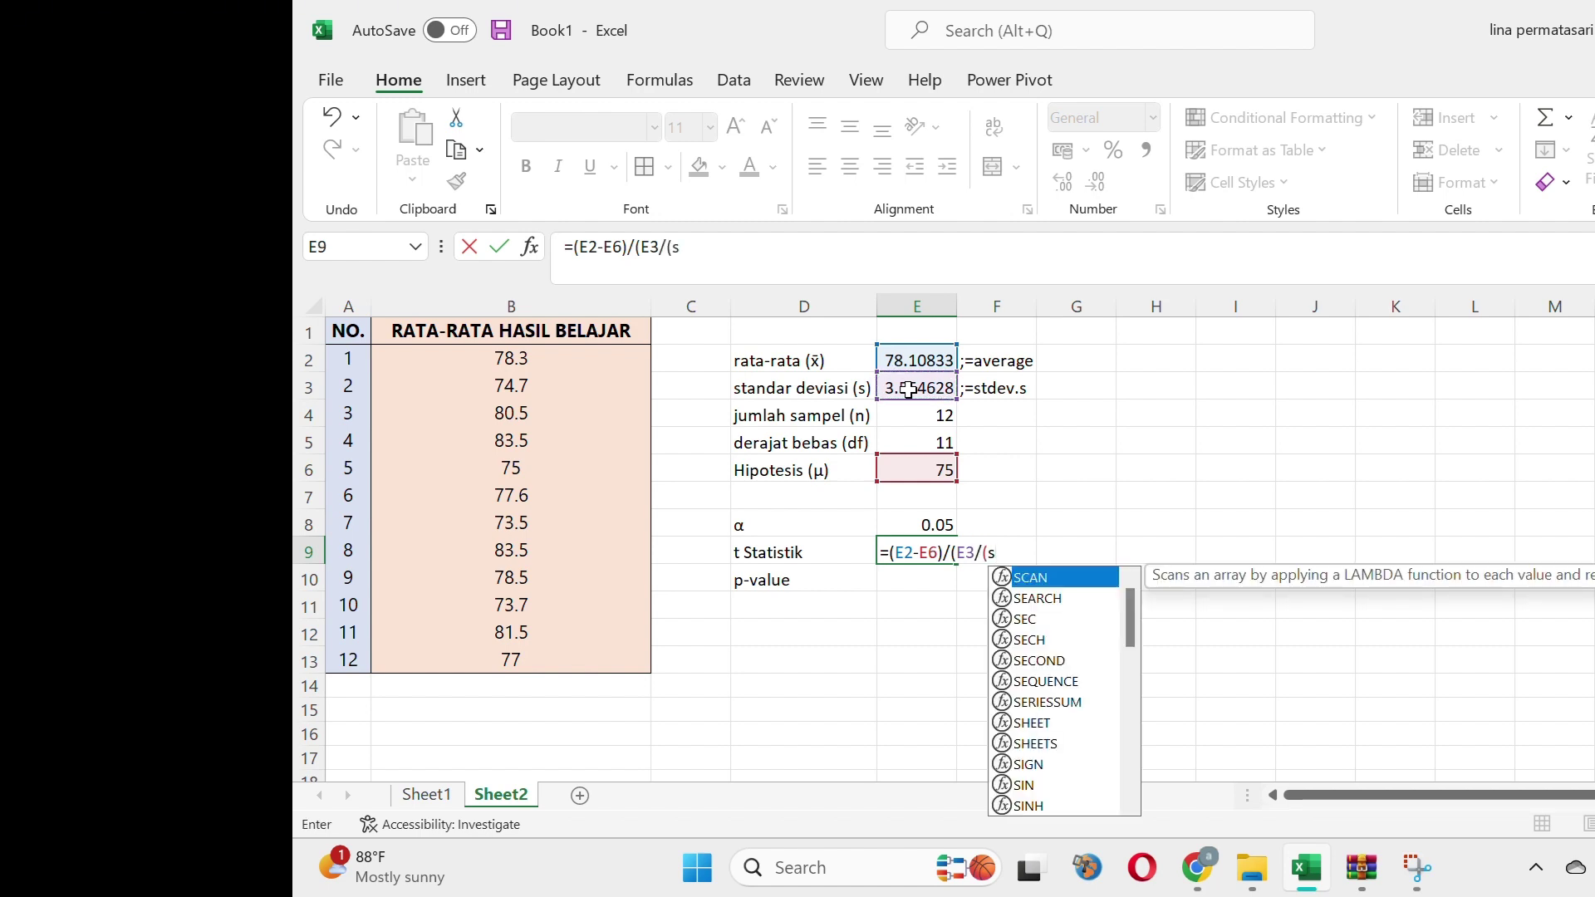
pyautogui.write('qrt')
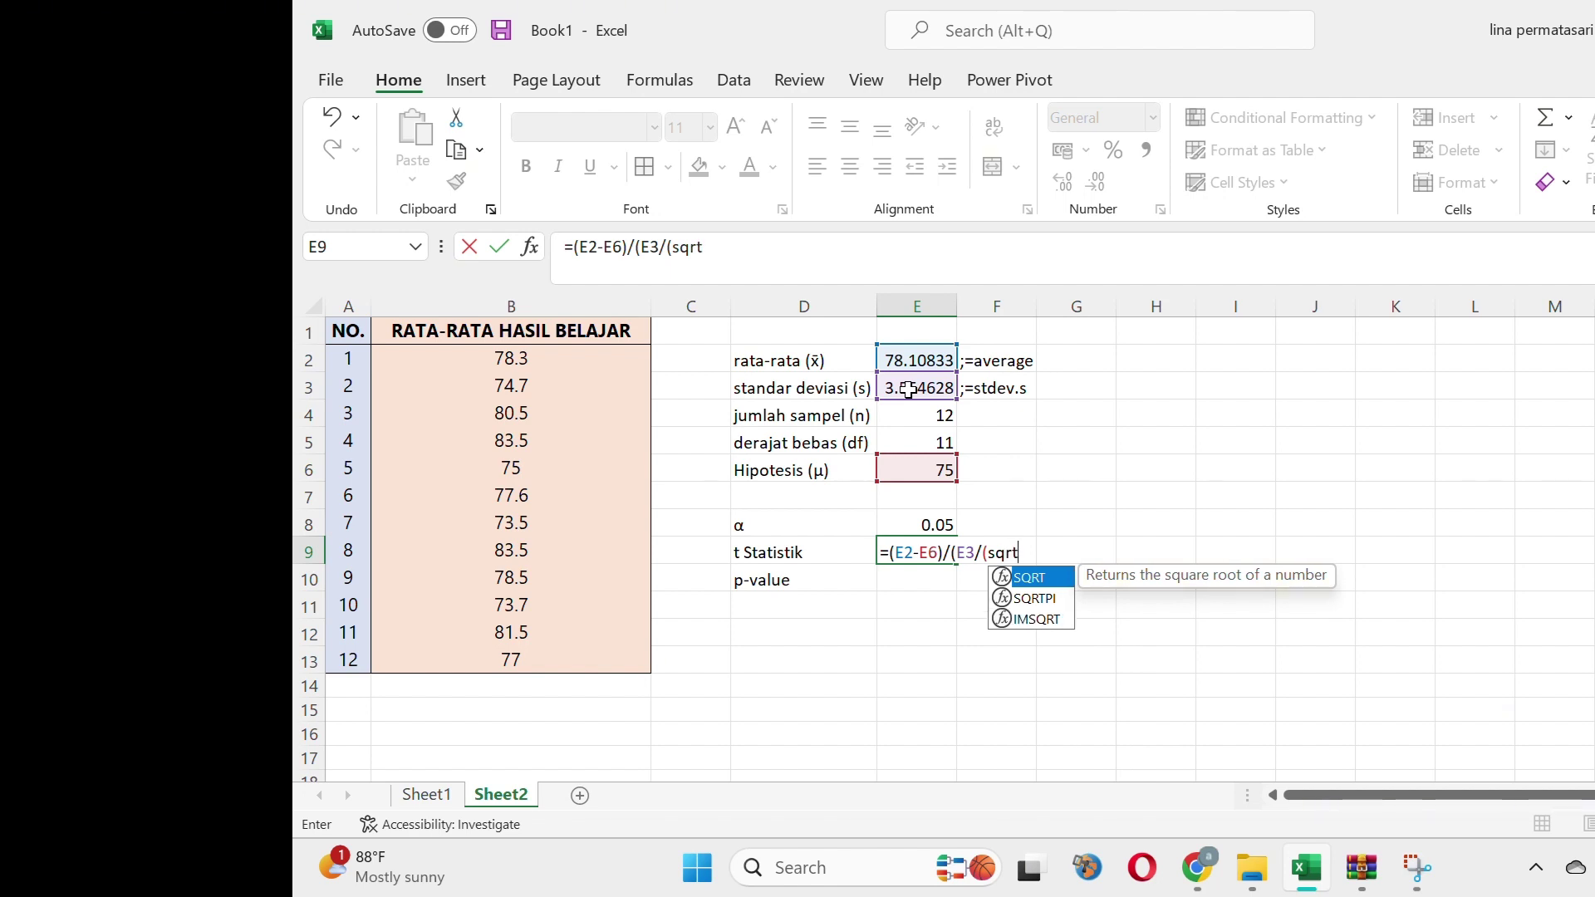
pyautogui.write('(')
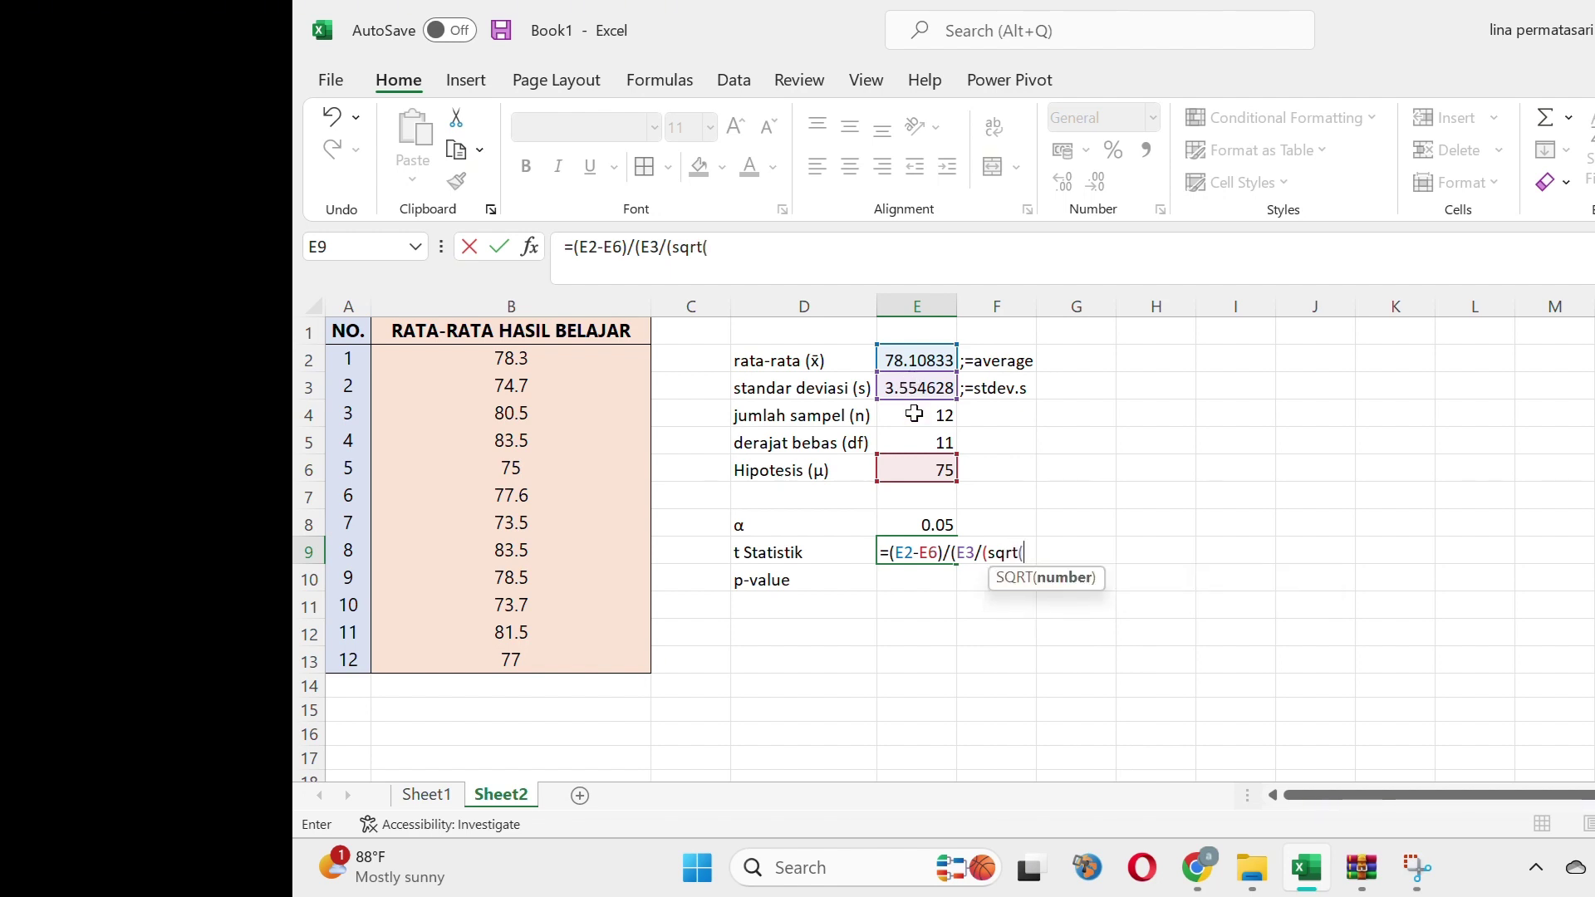
pyautogui.click(914, 413)
pyautogui.write(')')
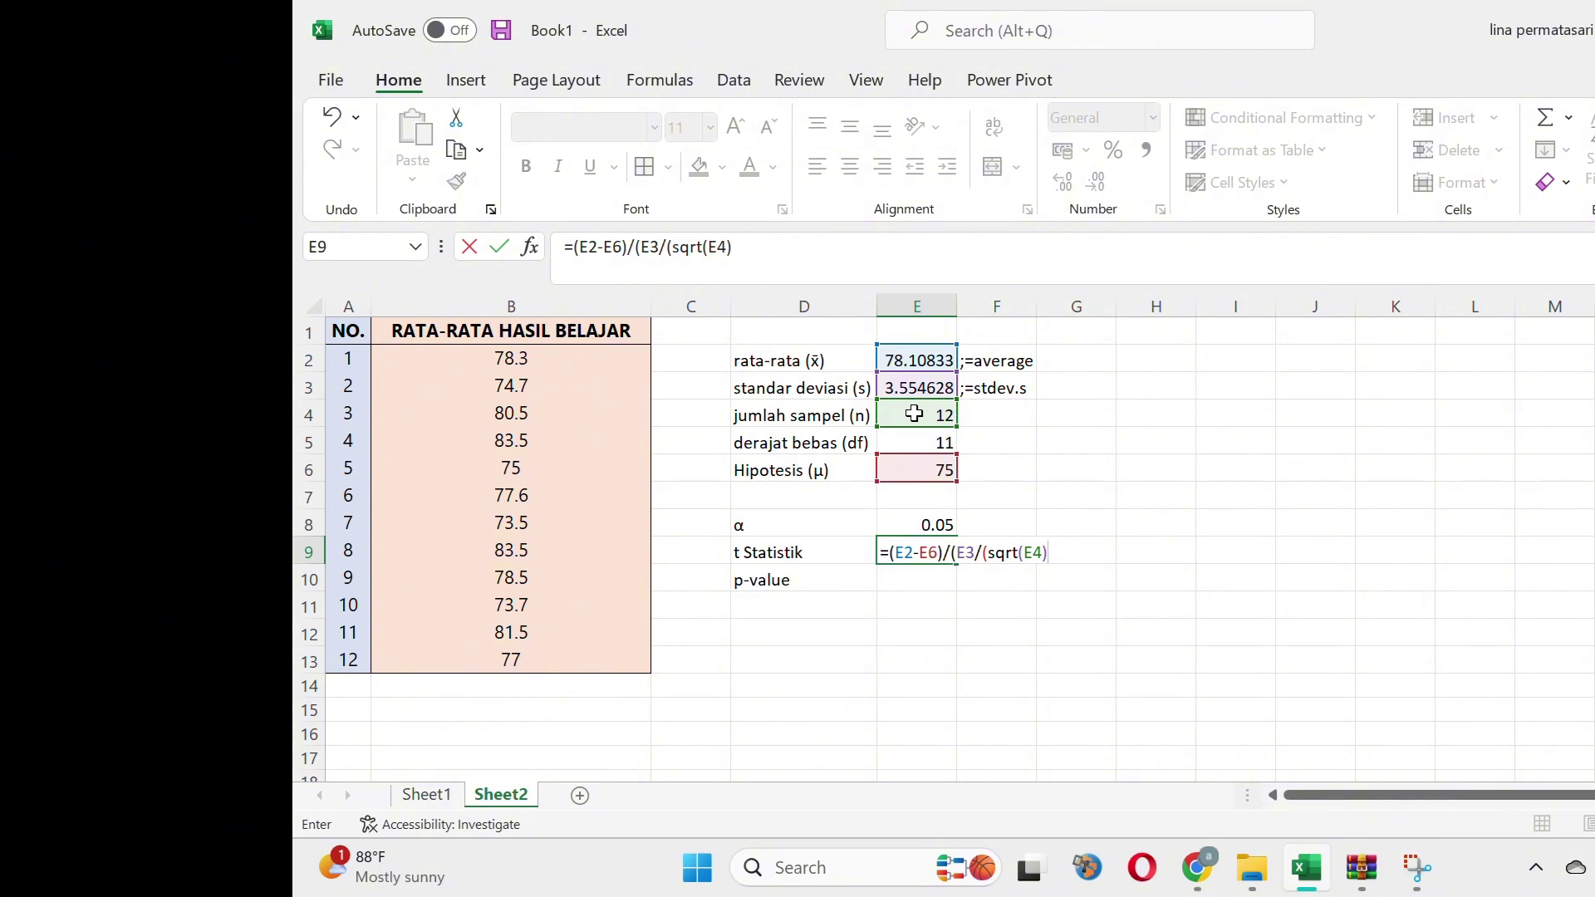
pyautogui.press('Return')
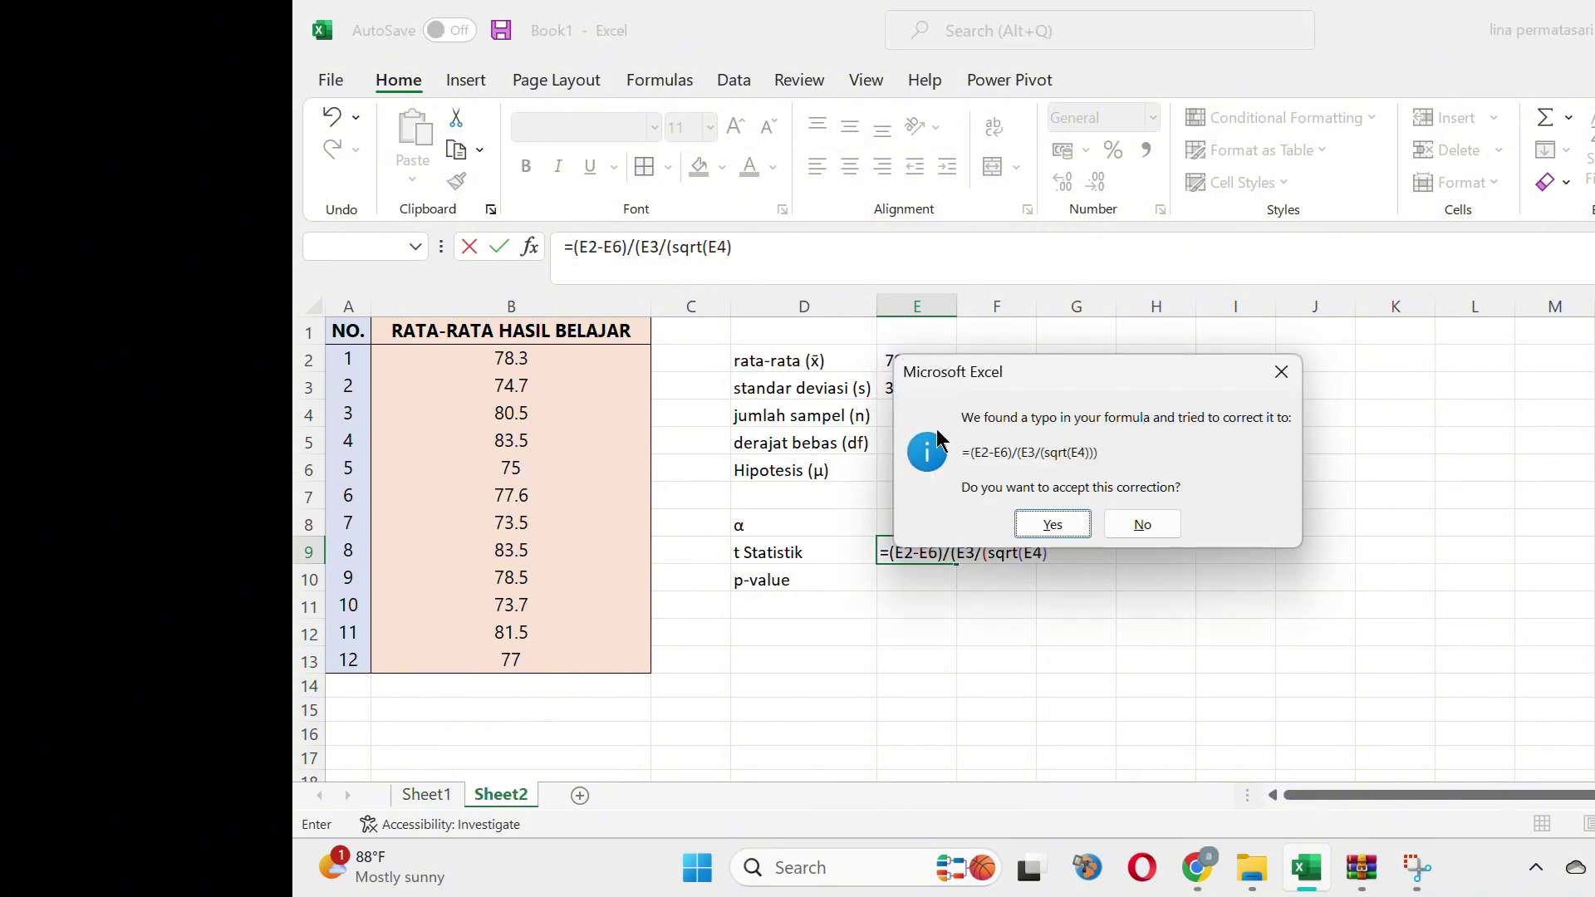
pyautogui.click(1063, 523)
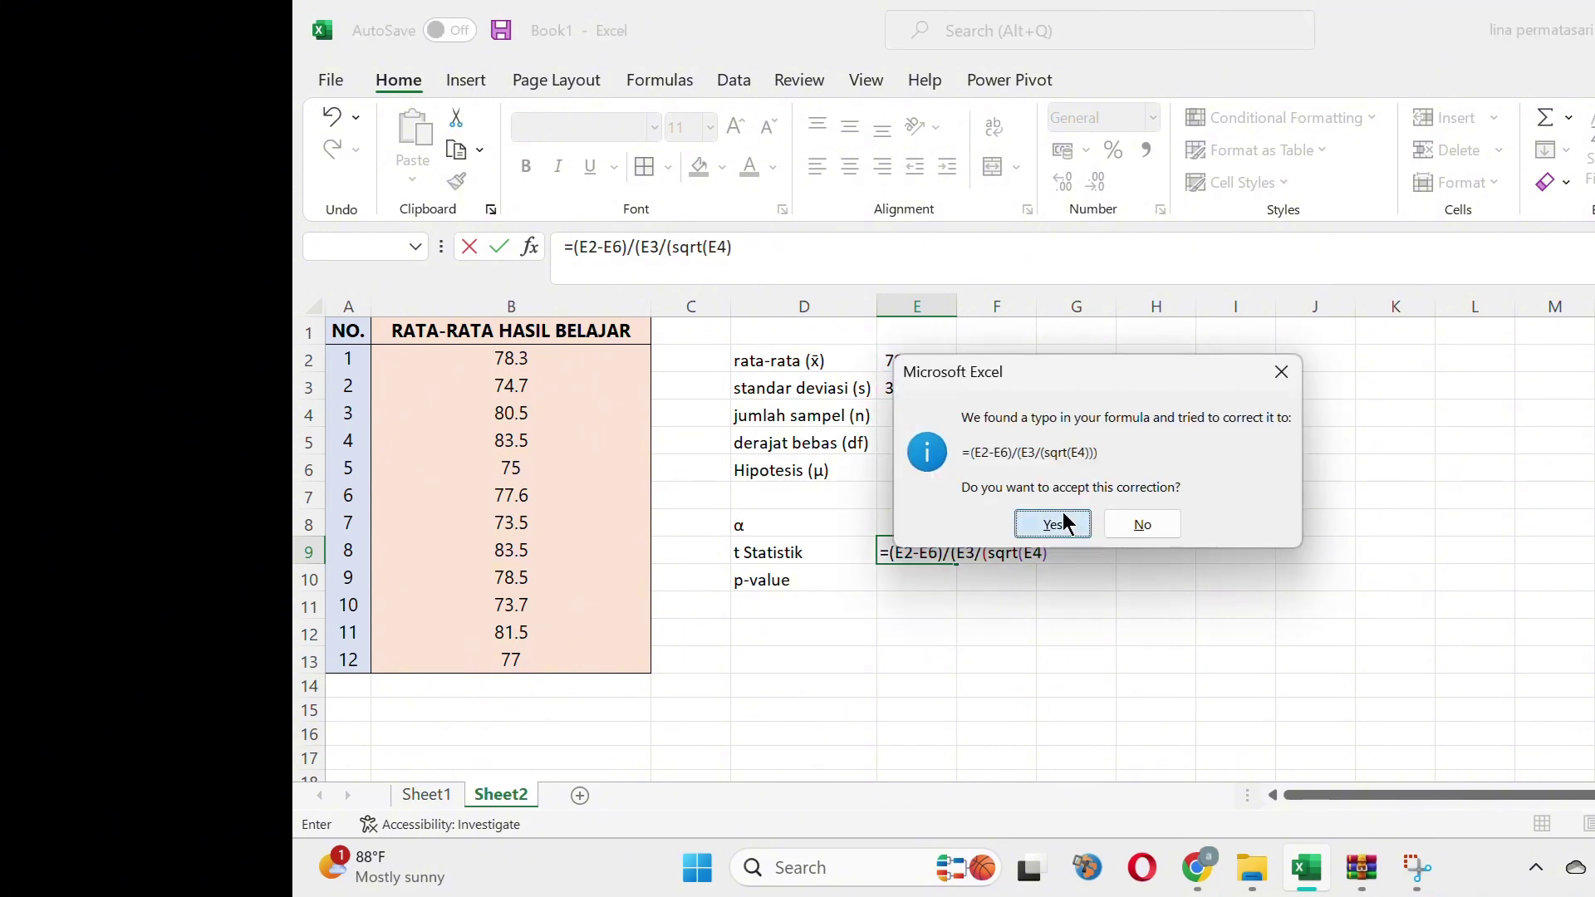
pyautogui.press('Up')
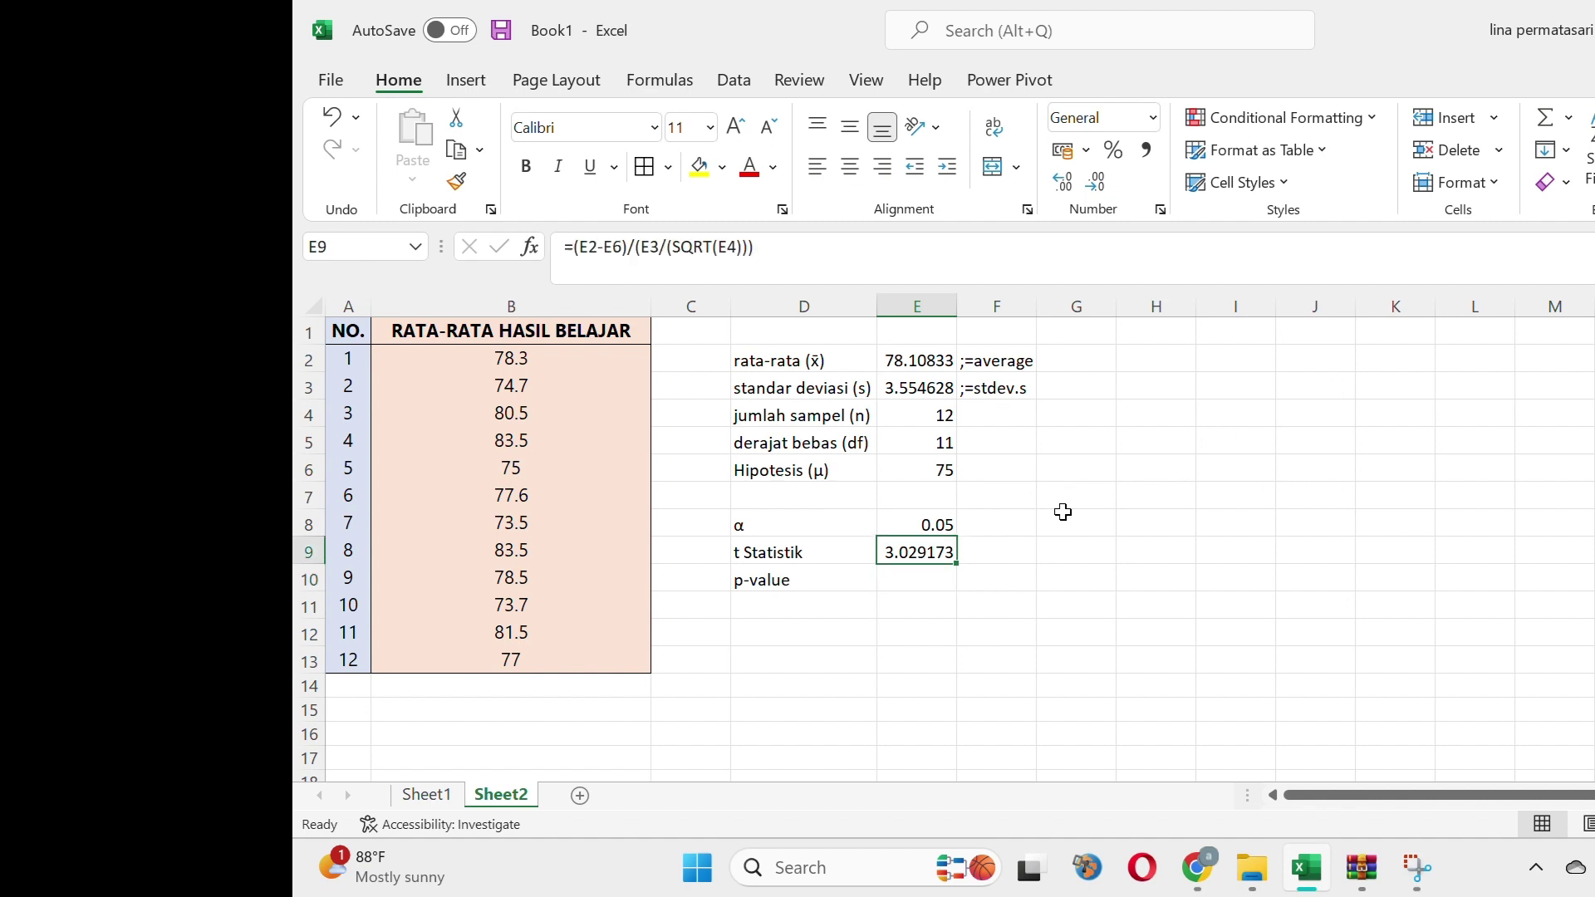
# Compute the two-tailed p-value in E10 as =T.DIST.2T(E9,E5)
pyautogui.press('Down')
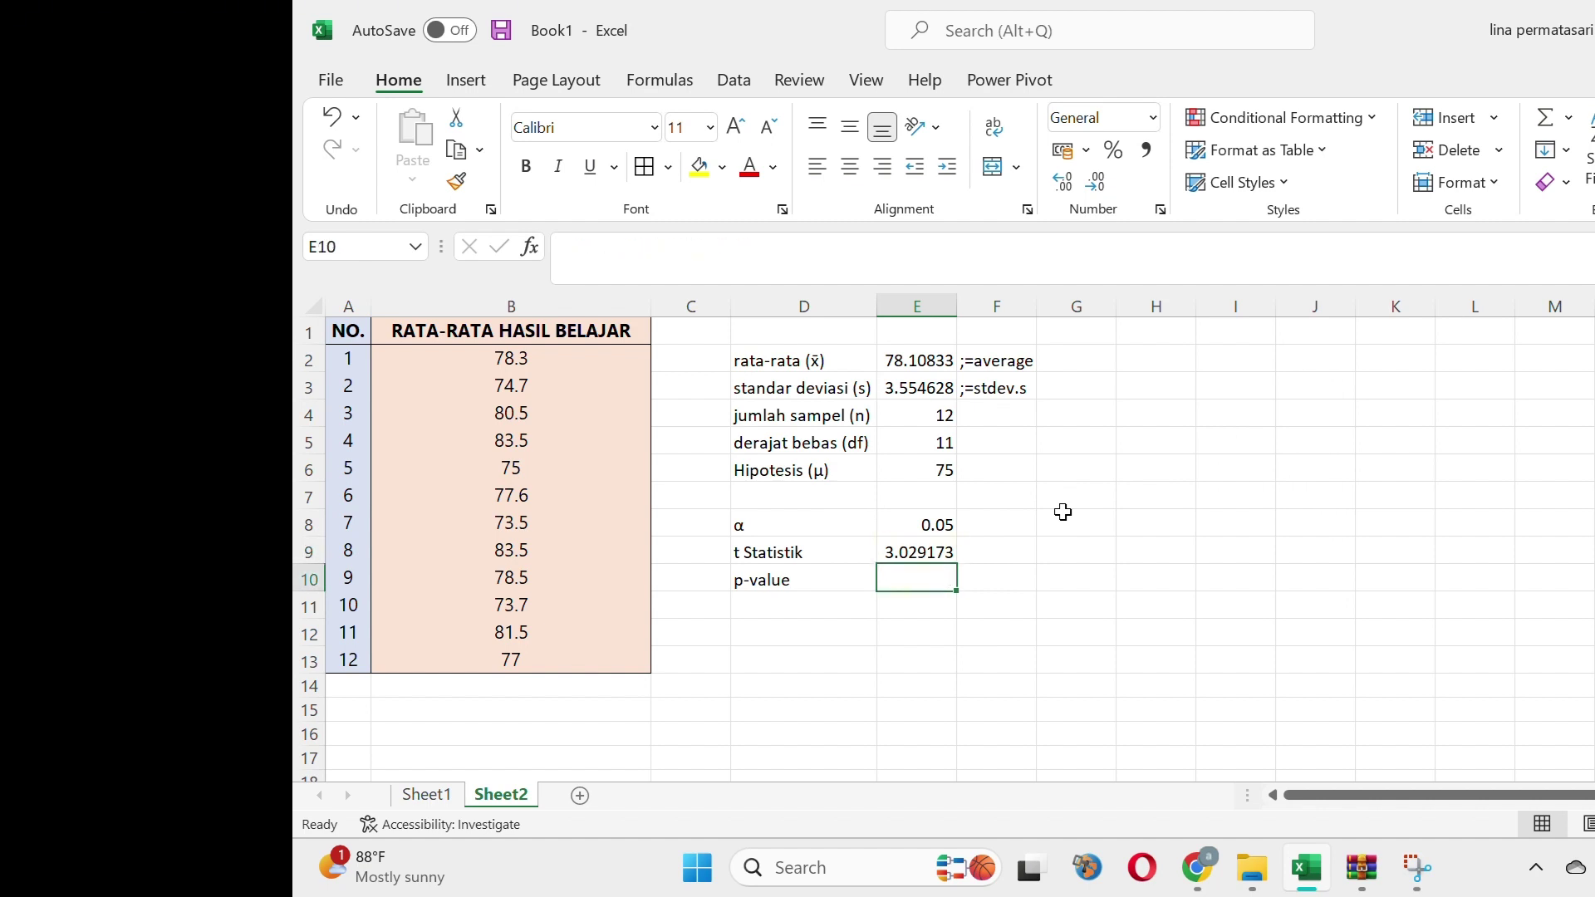
pyautogui.write('=')
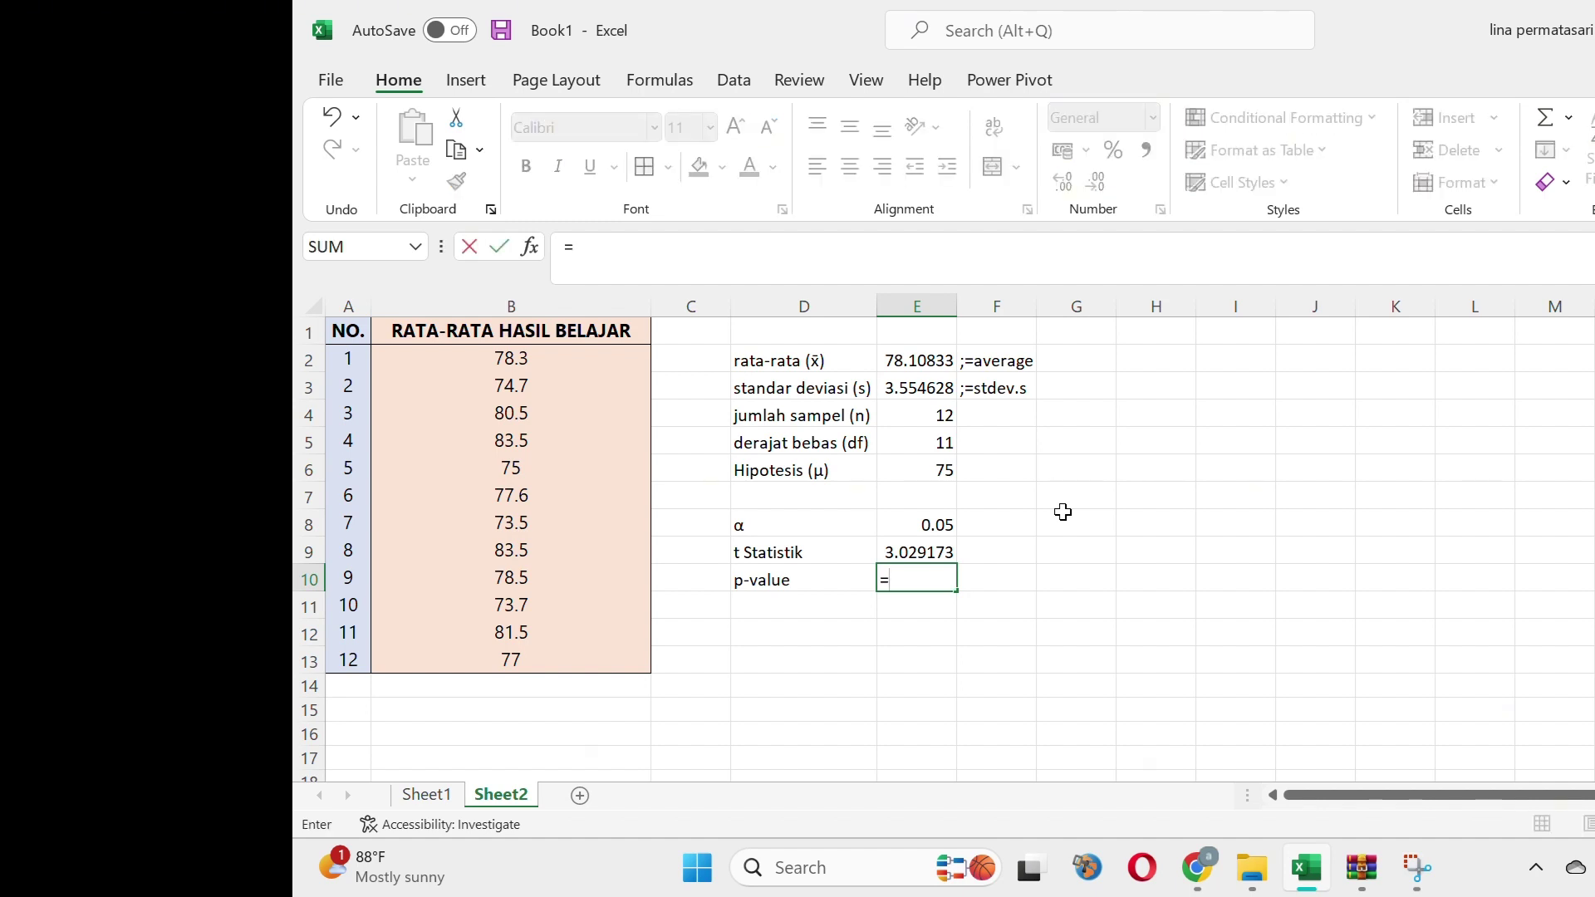
pyautogui.write('t')
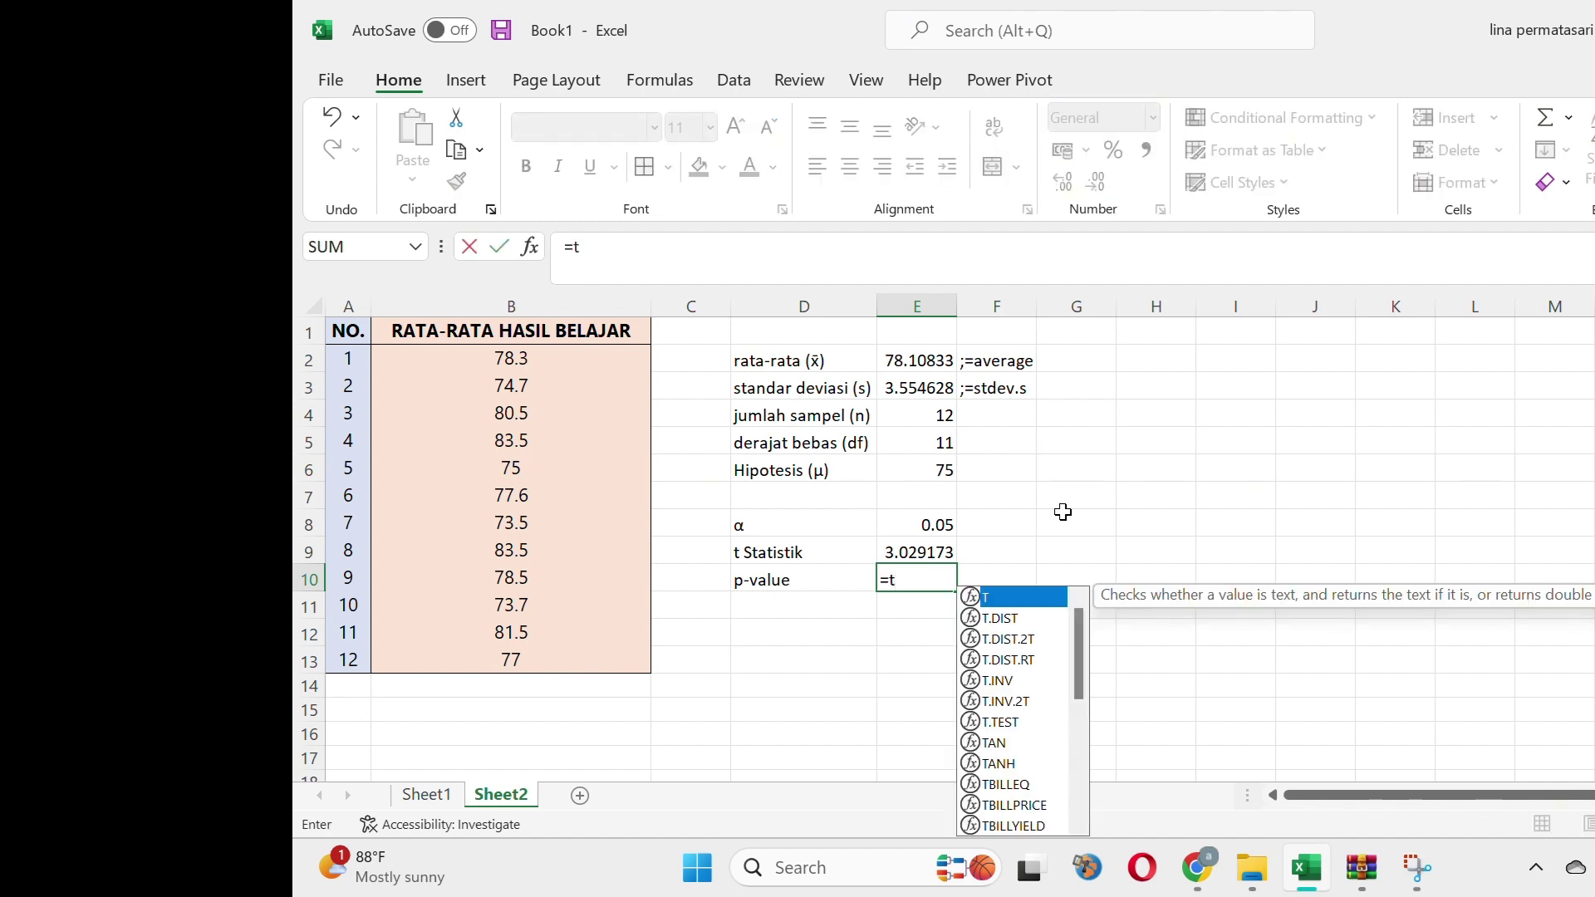
pyautogui.write('.dist')
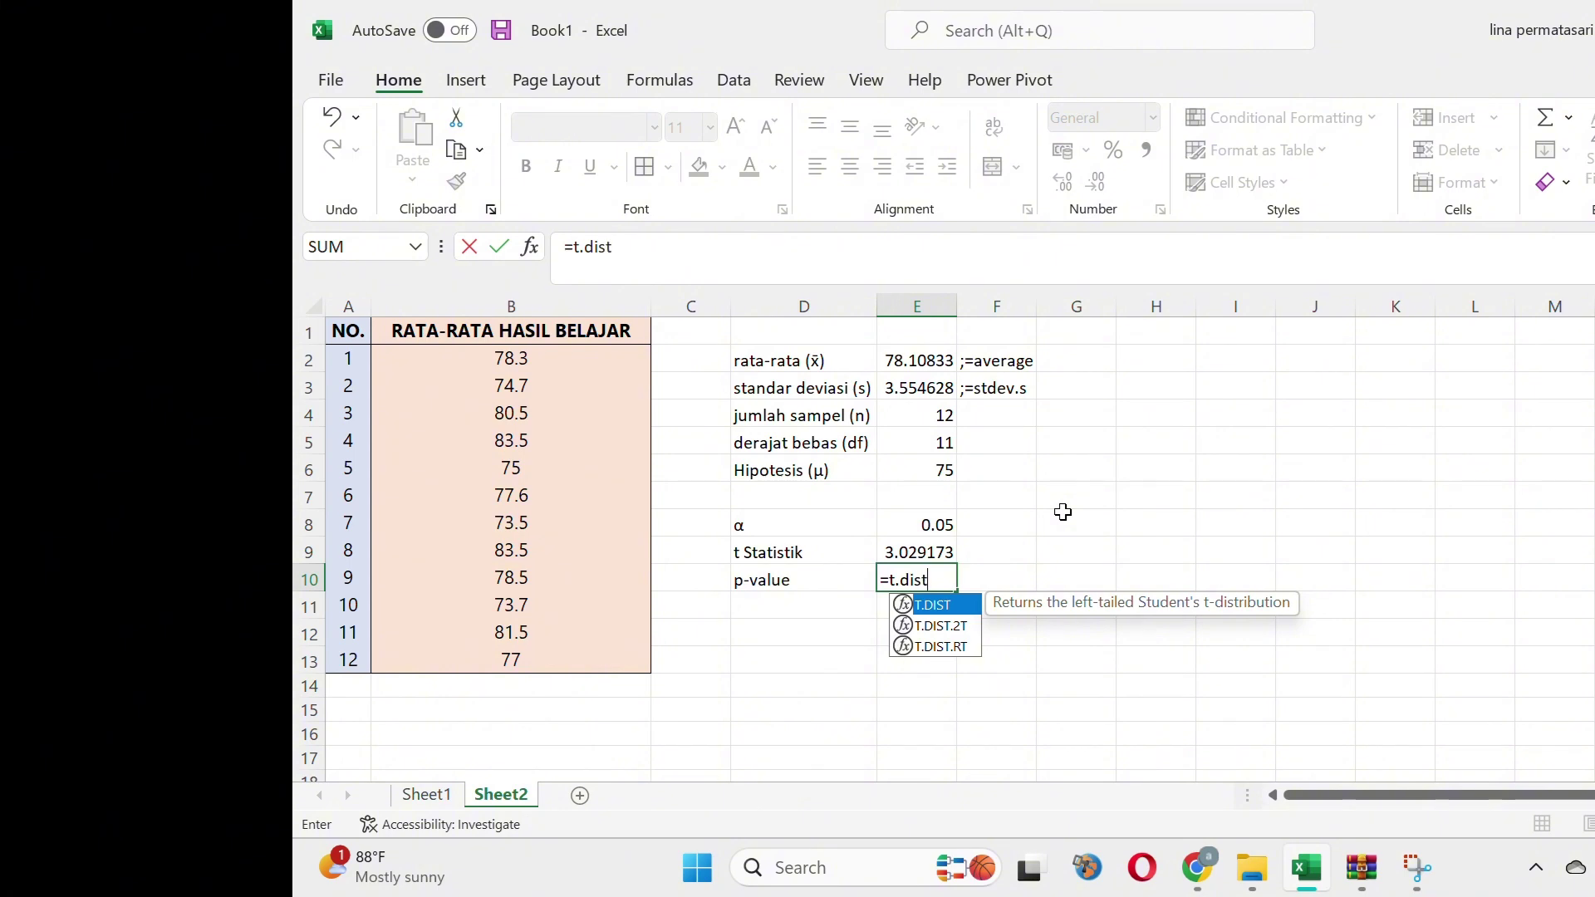
pyautogui.write('.')
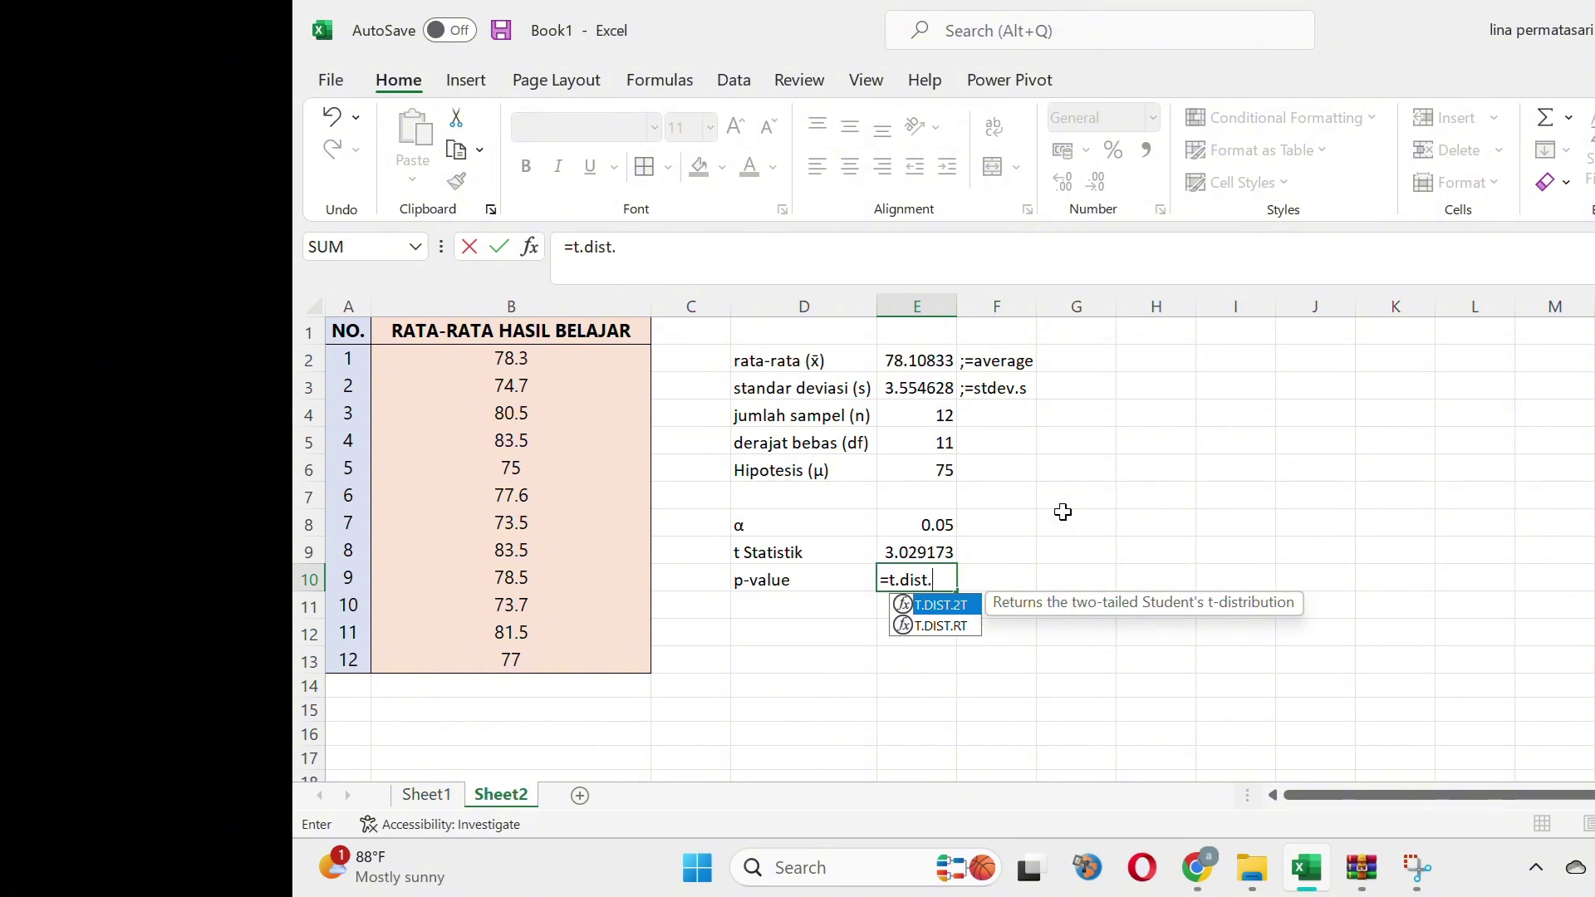
pyautogui.write('2t(')
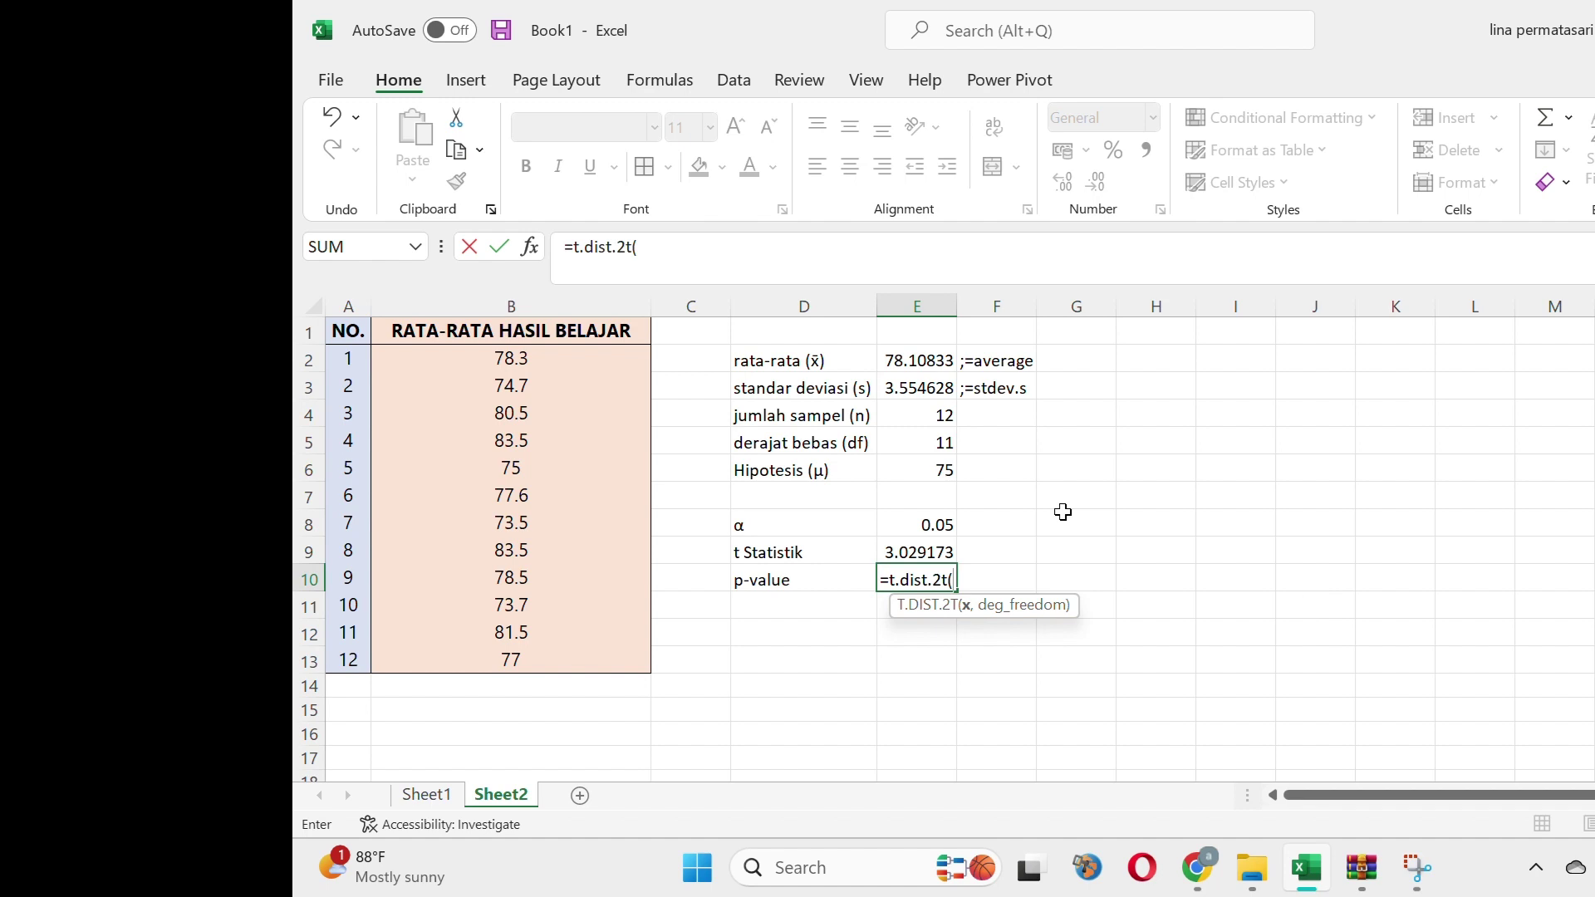
pyautogui.press('Up')
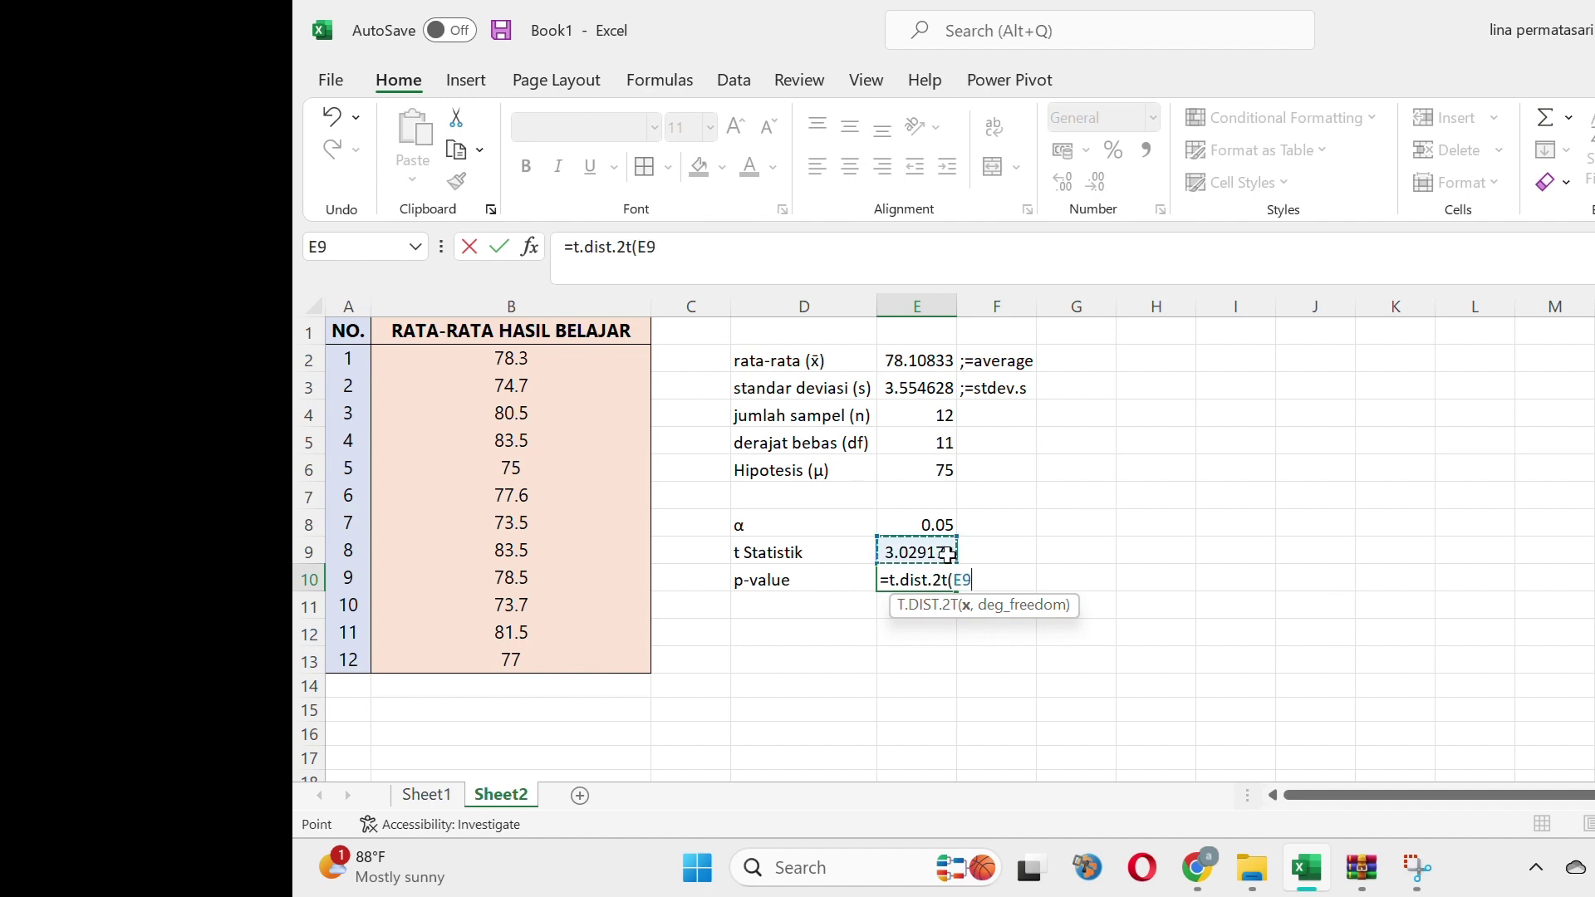
pyautogui.write(',')
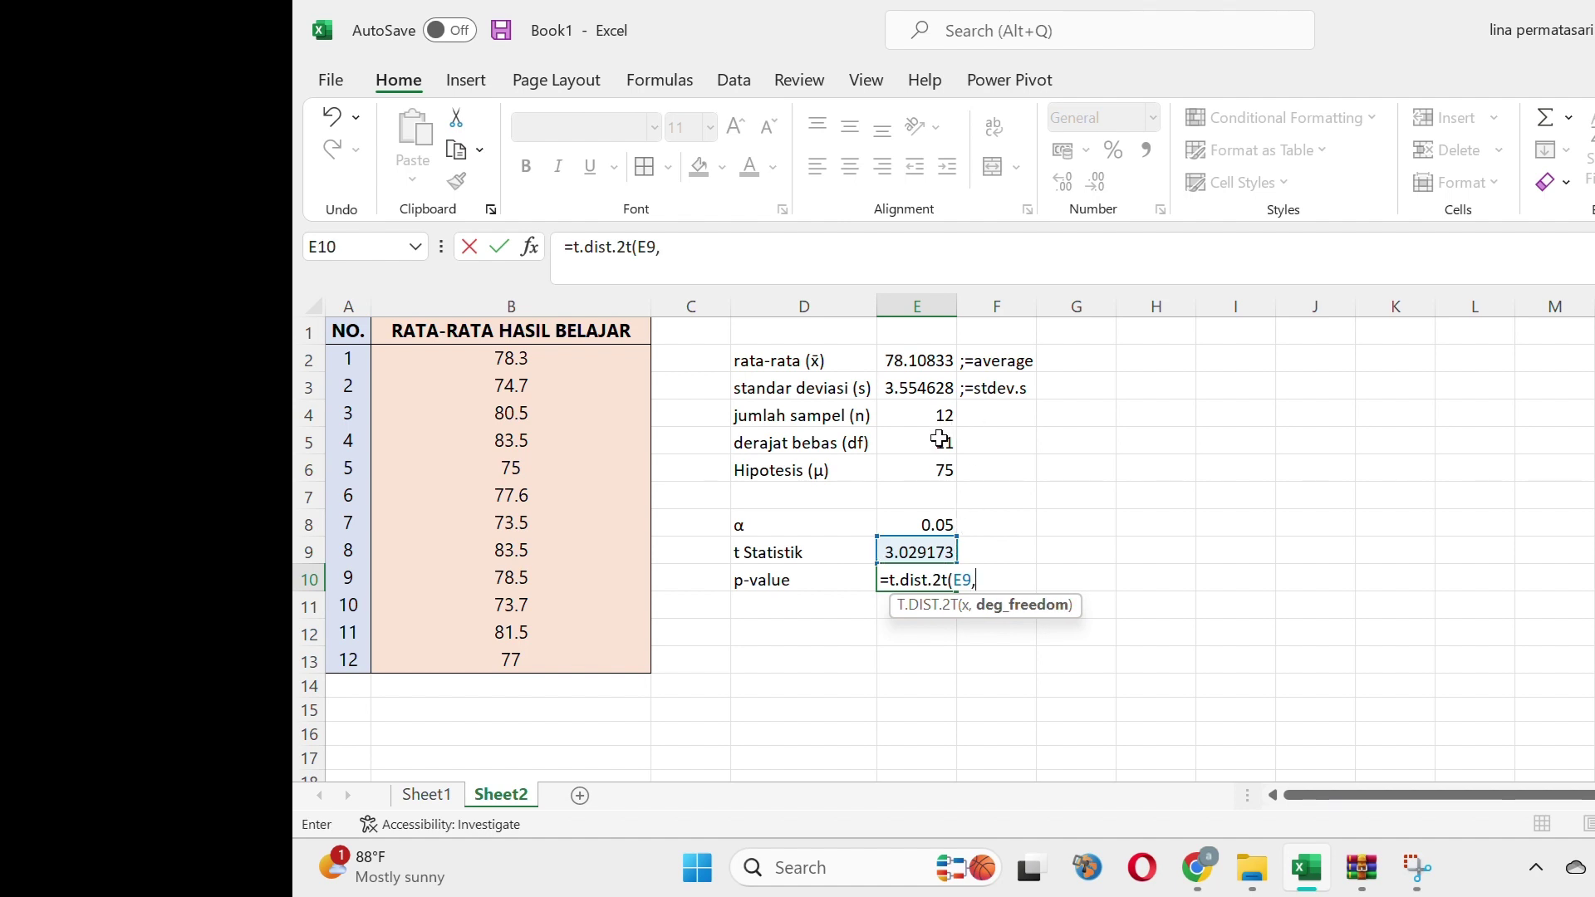
pyautogui.click(939, 441)
pyautogui.press('Return')
pyautogui.press('Up')
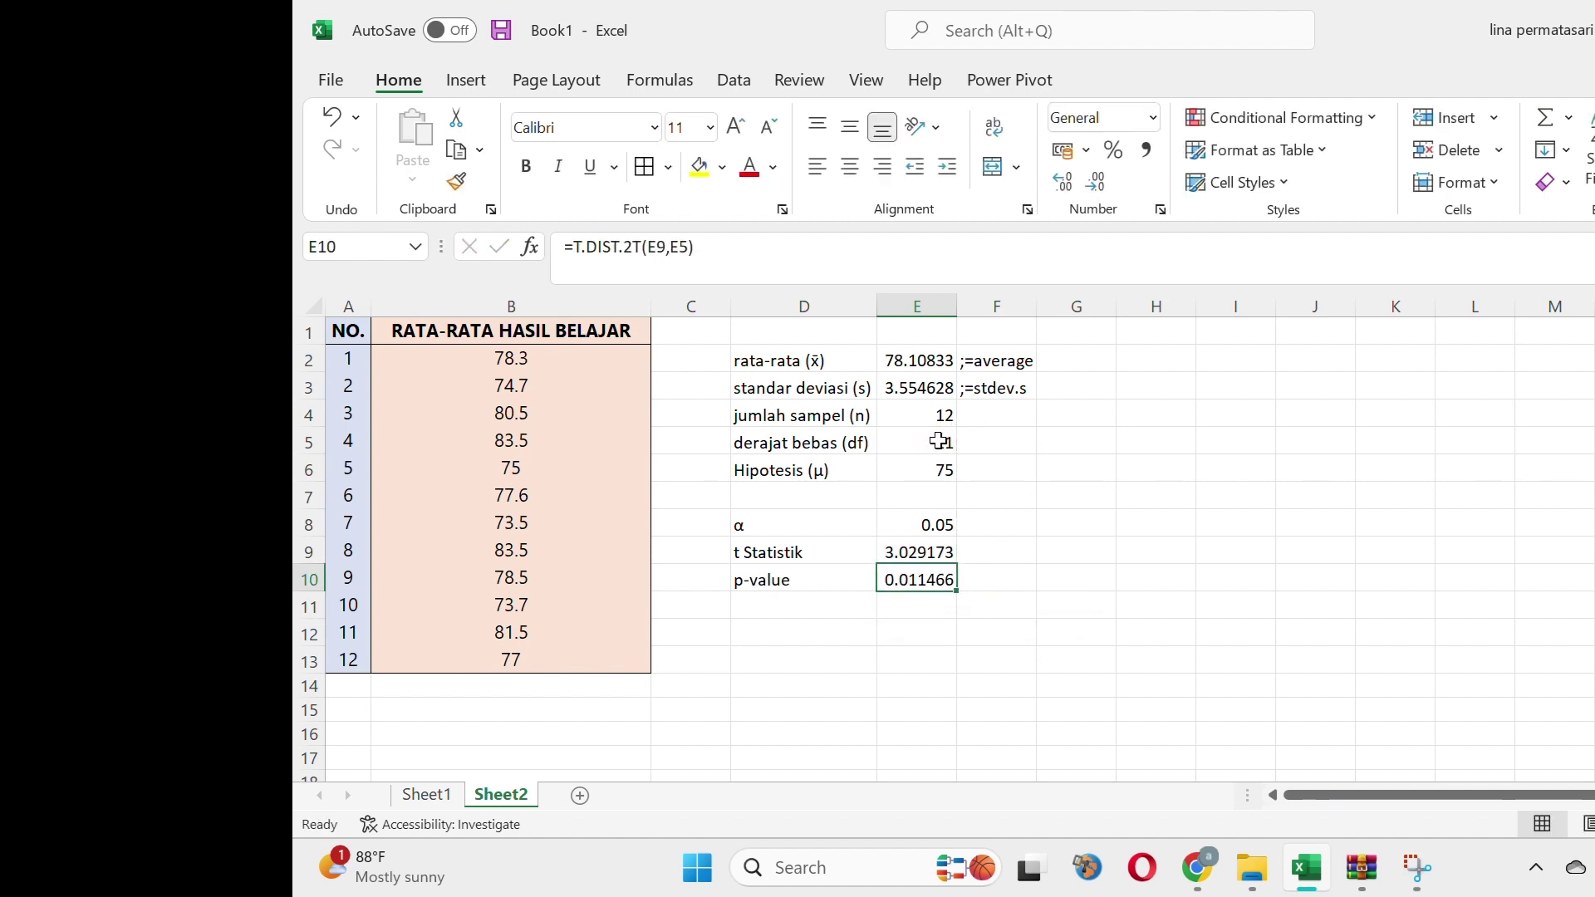
# Note the function used for the p-value in F10 as the text ;=tdist.2t
pyautogui.press('Right')
pyautogui.write(';')
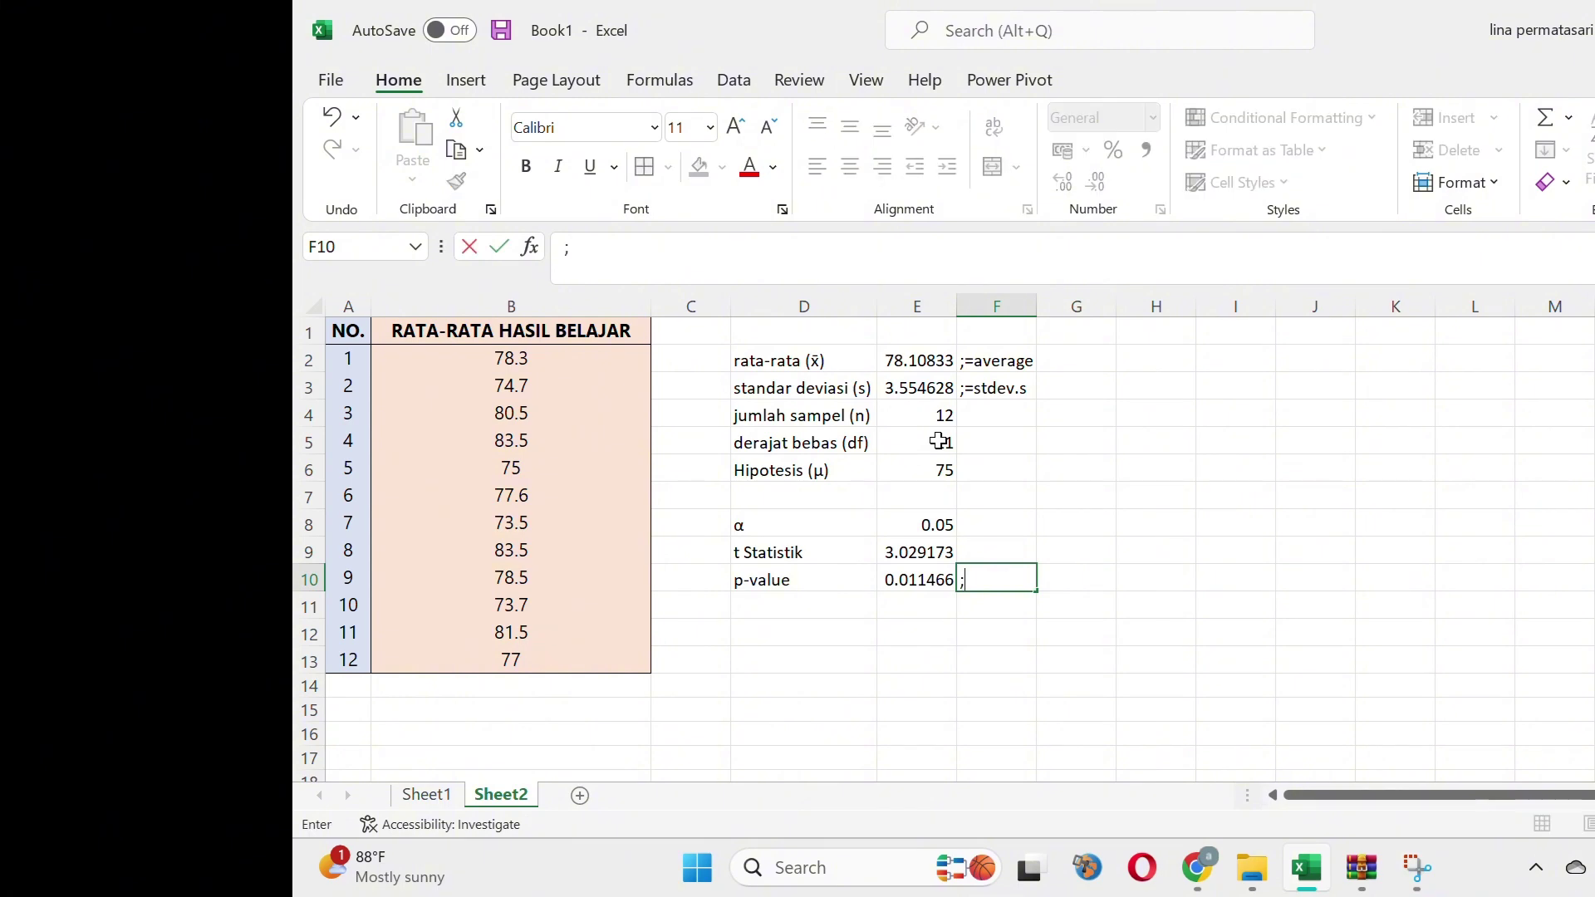
pyautogui.write('=tdist.2t')
pyautogui.press('Return')
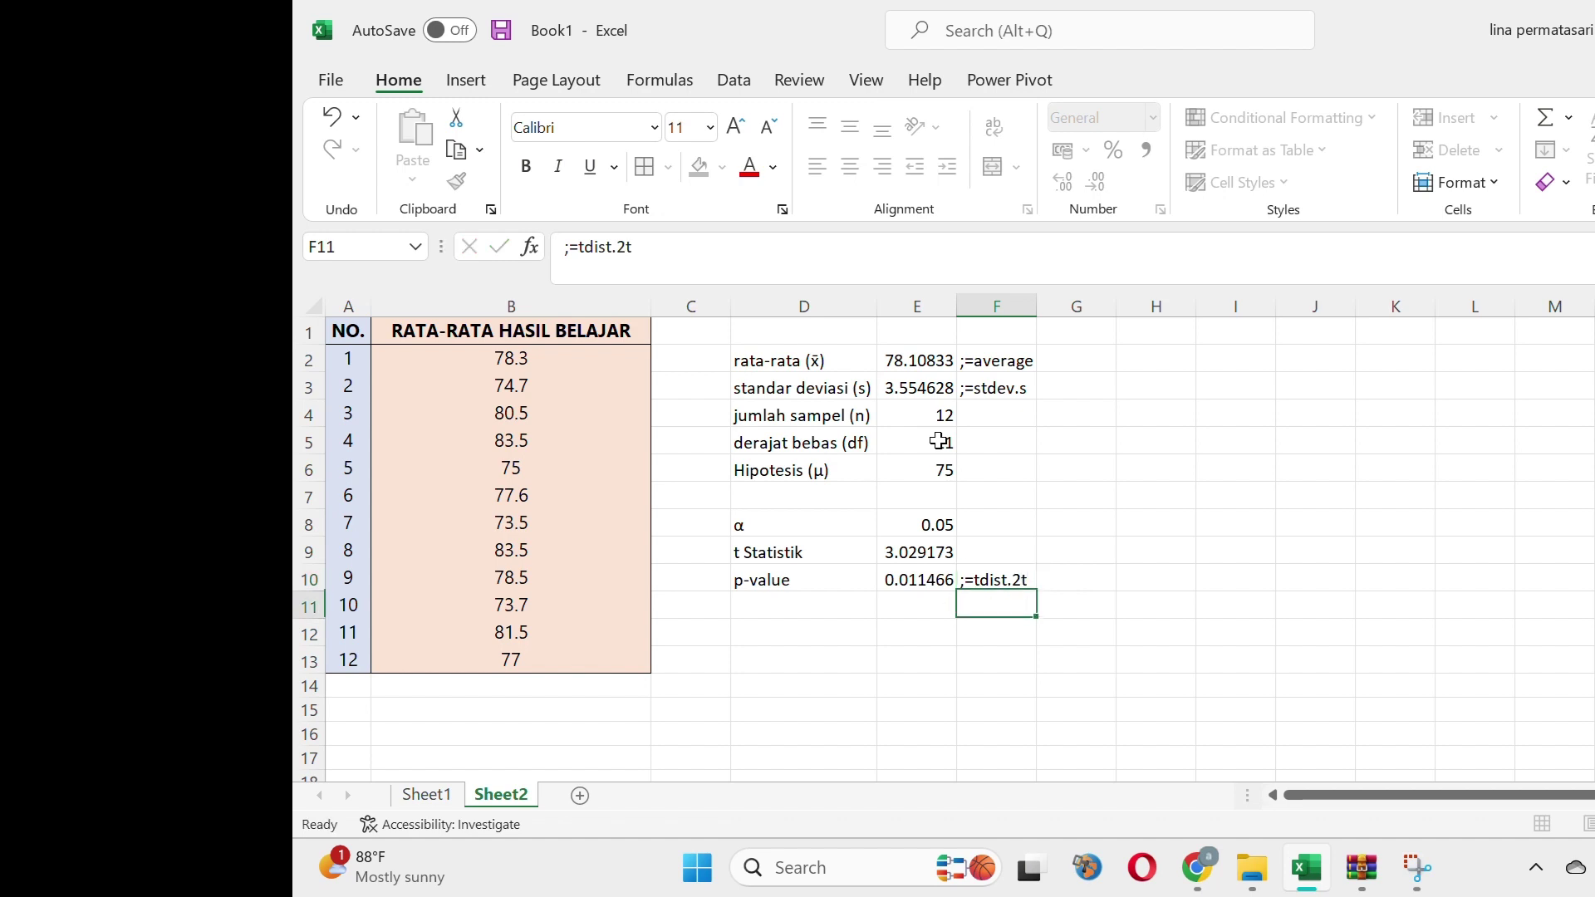
pyautogui.press('Left')
pyautogui.press('Up')
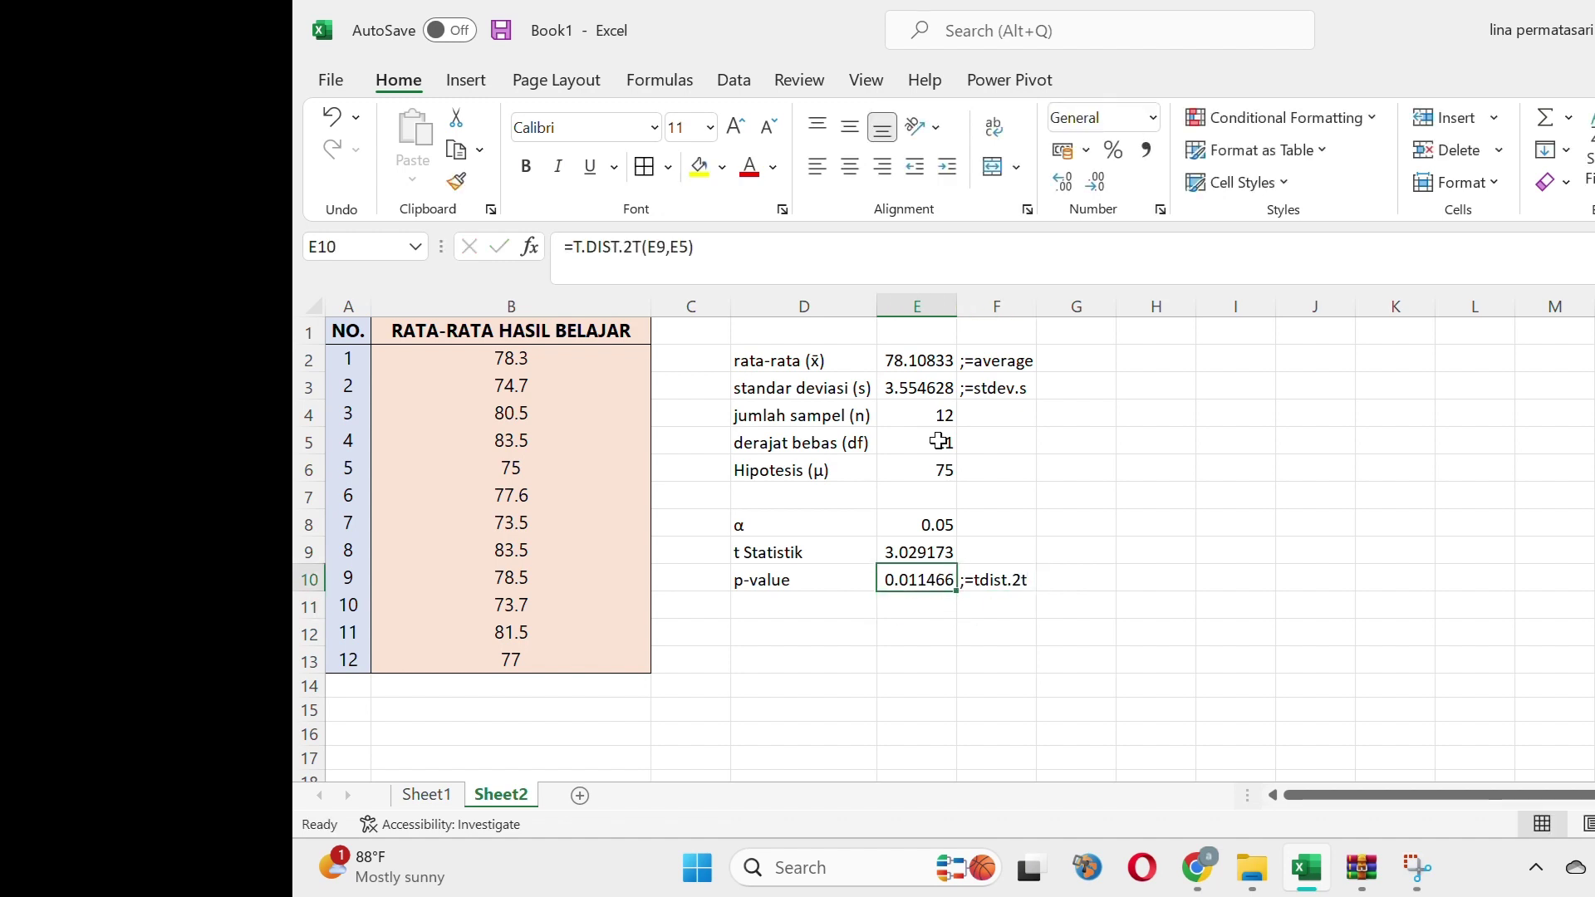
pyautogui.press('Down')
pyautogui.press('Up')
# Switch to Chrome and find the One-Sample Statistics and One-Sample Test output tables in the spssindonesia.com article
pyautogui.click(1197, 867)
pyautogui.scroll(-1, 817, 454)
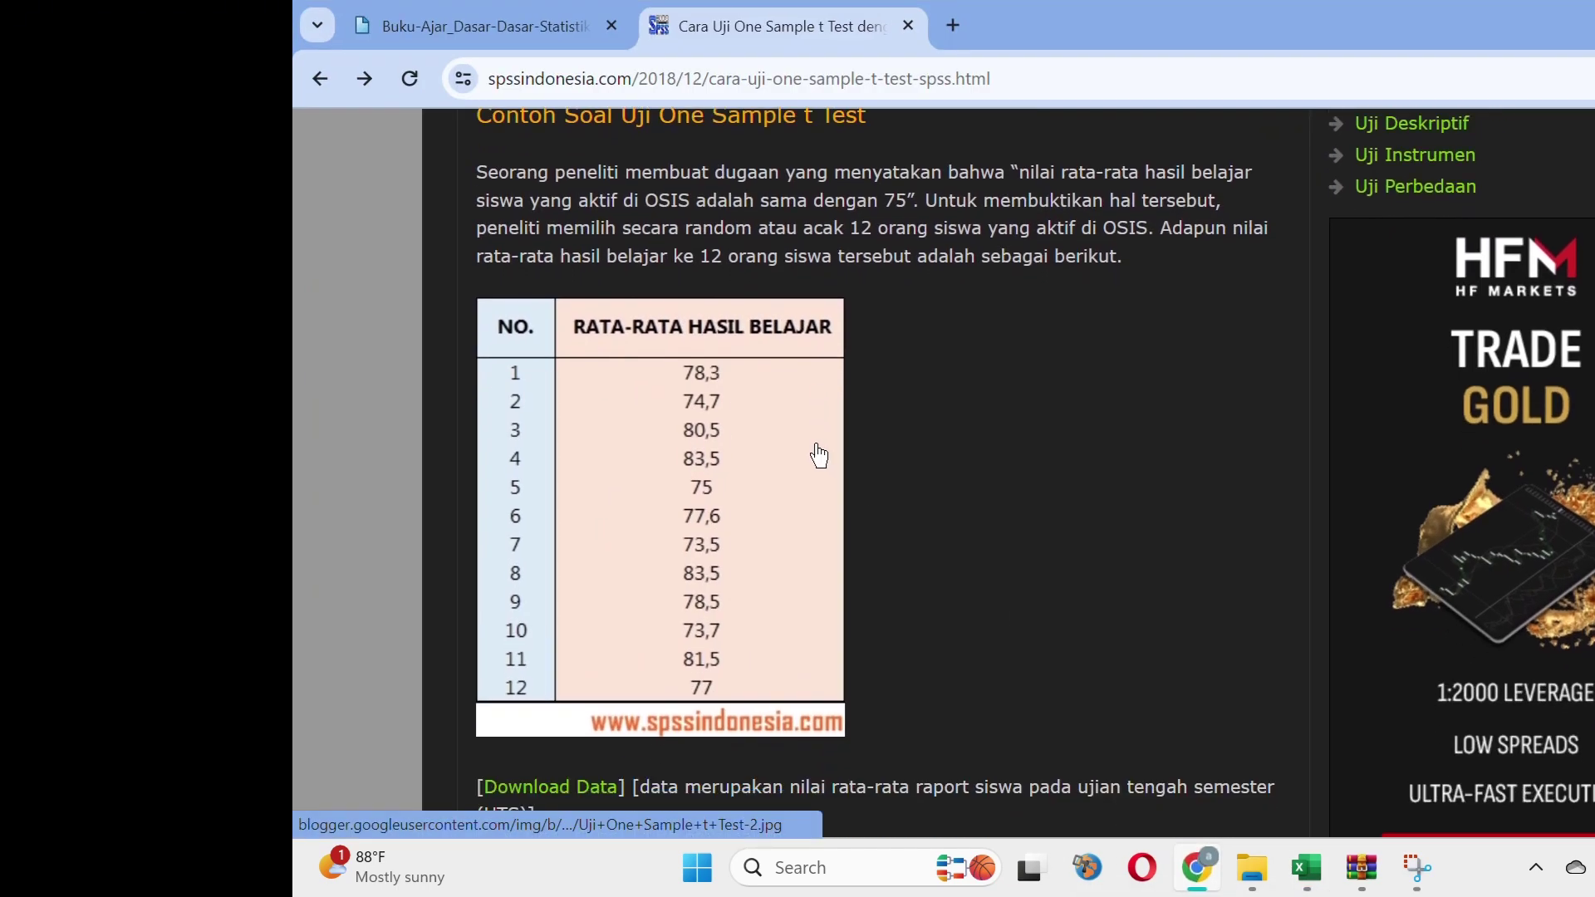
pyautogui.scroll(-20, 818, 455)
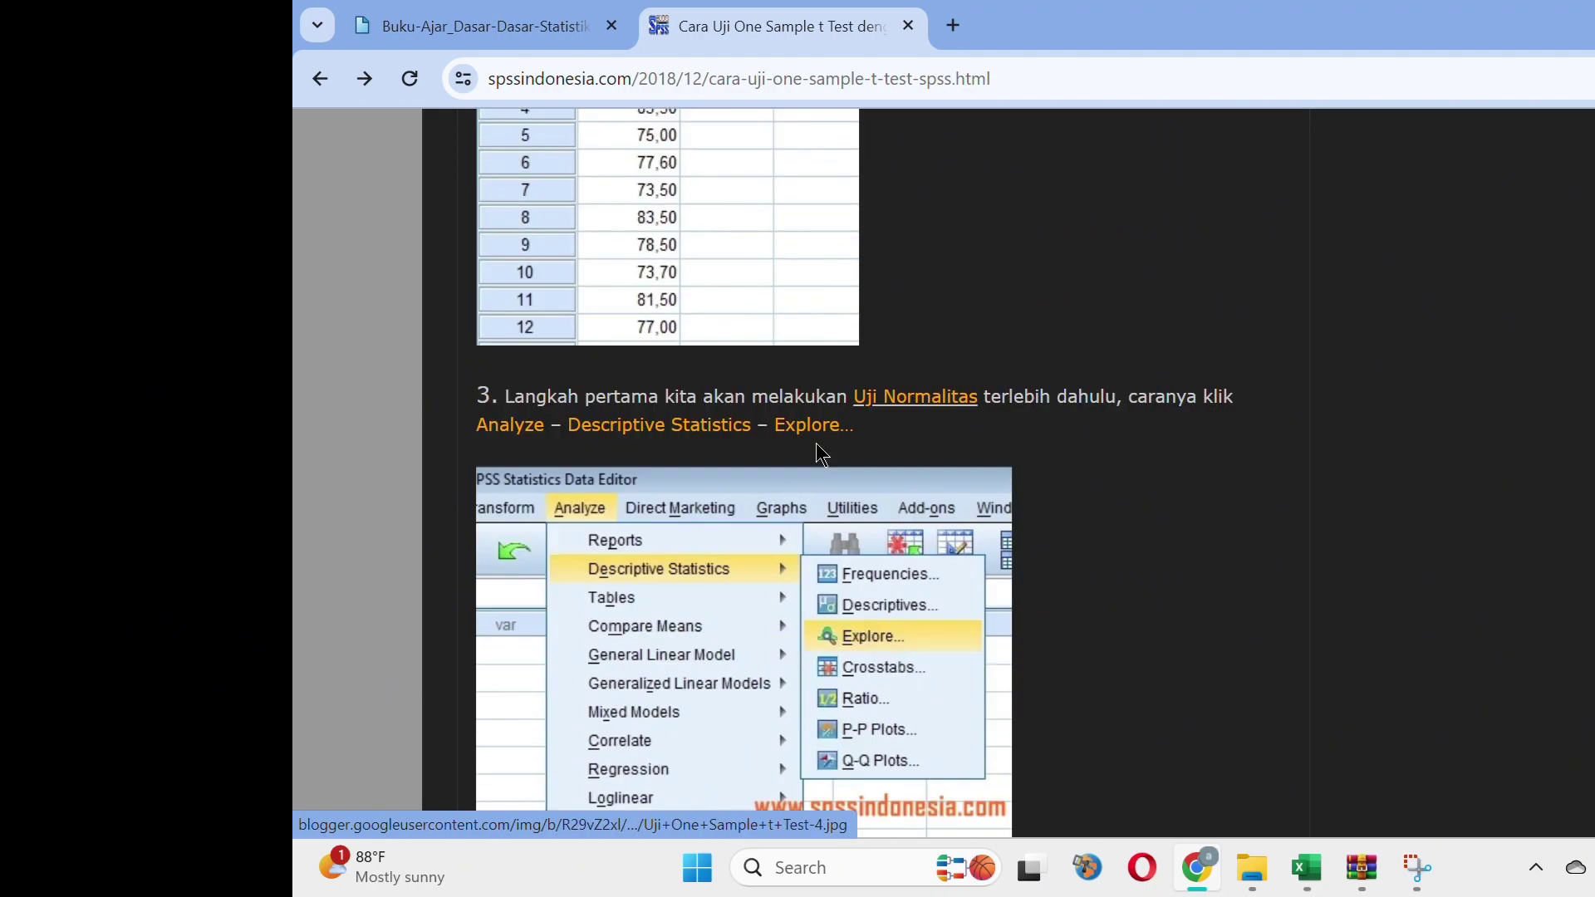
pyautogui.scroll(-3, 818, 455)
pyautogui.scroll(7, 818, 455)
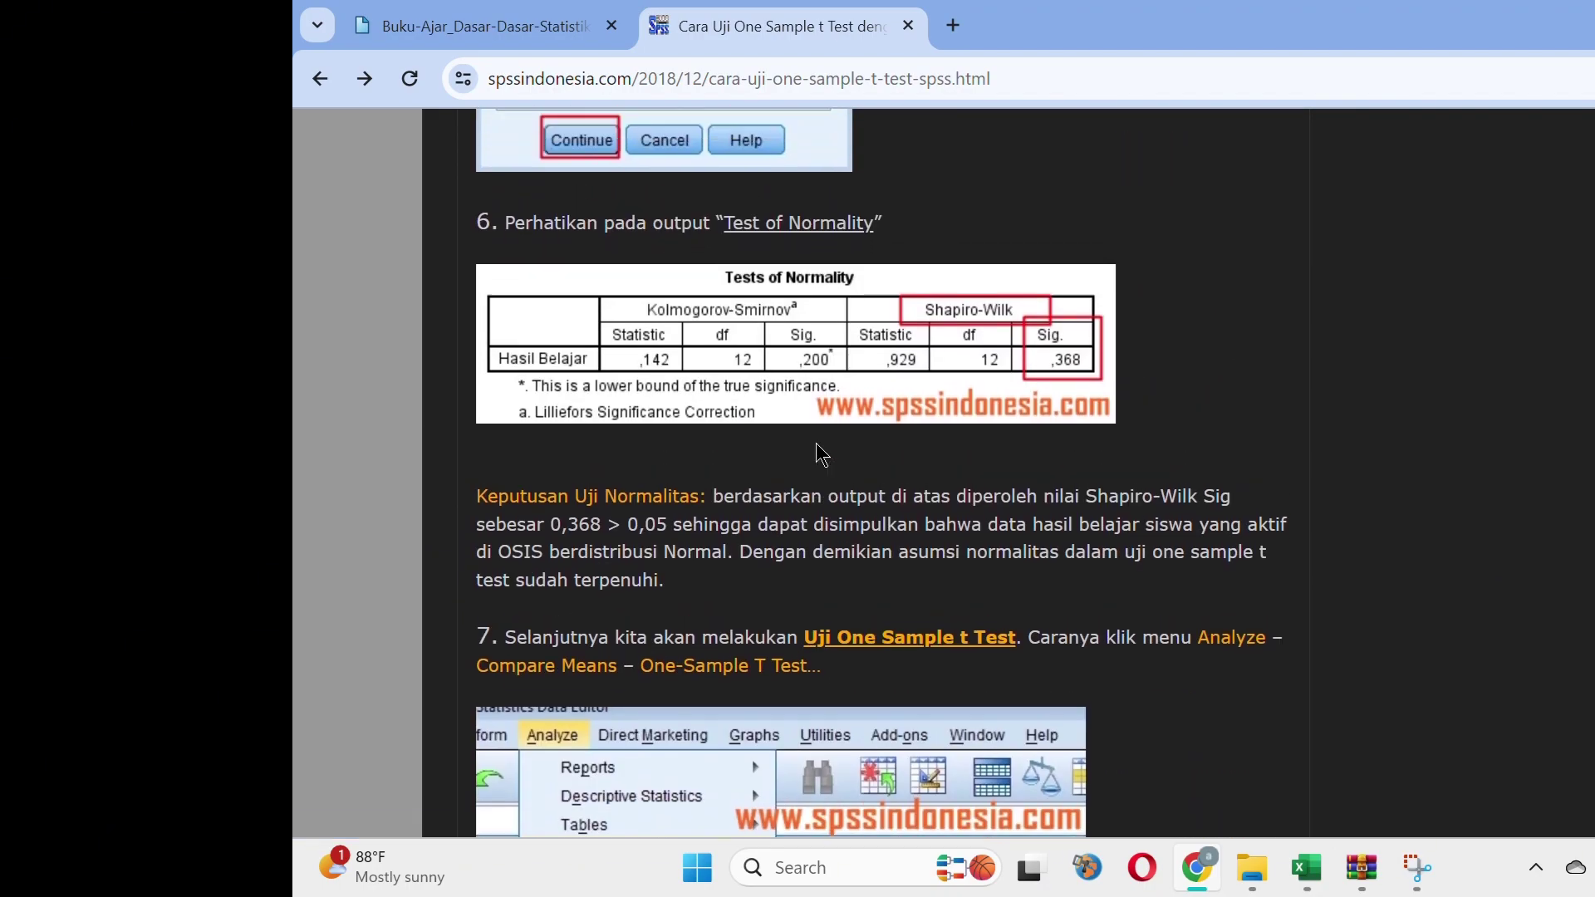
pyautogui.scroll(-15, 818, 453)
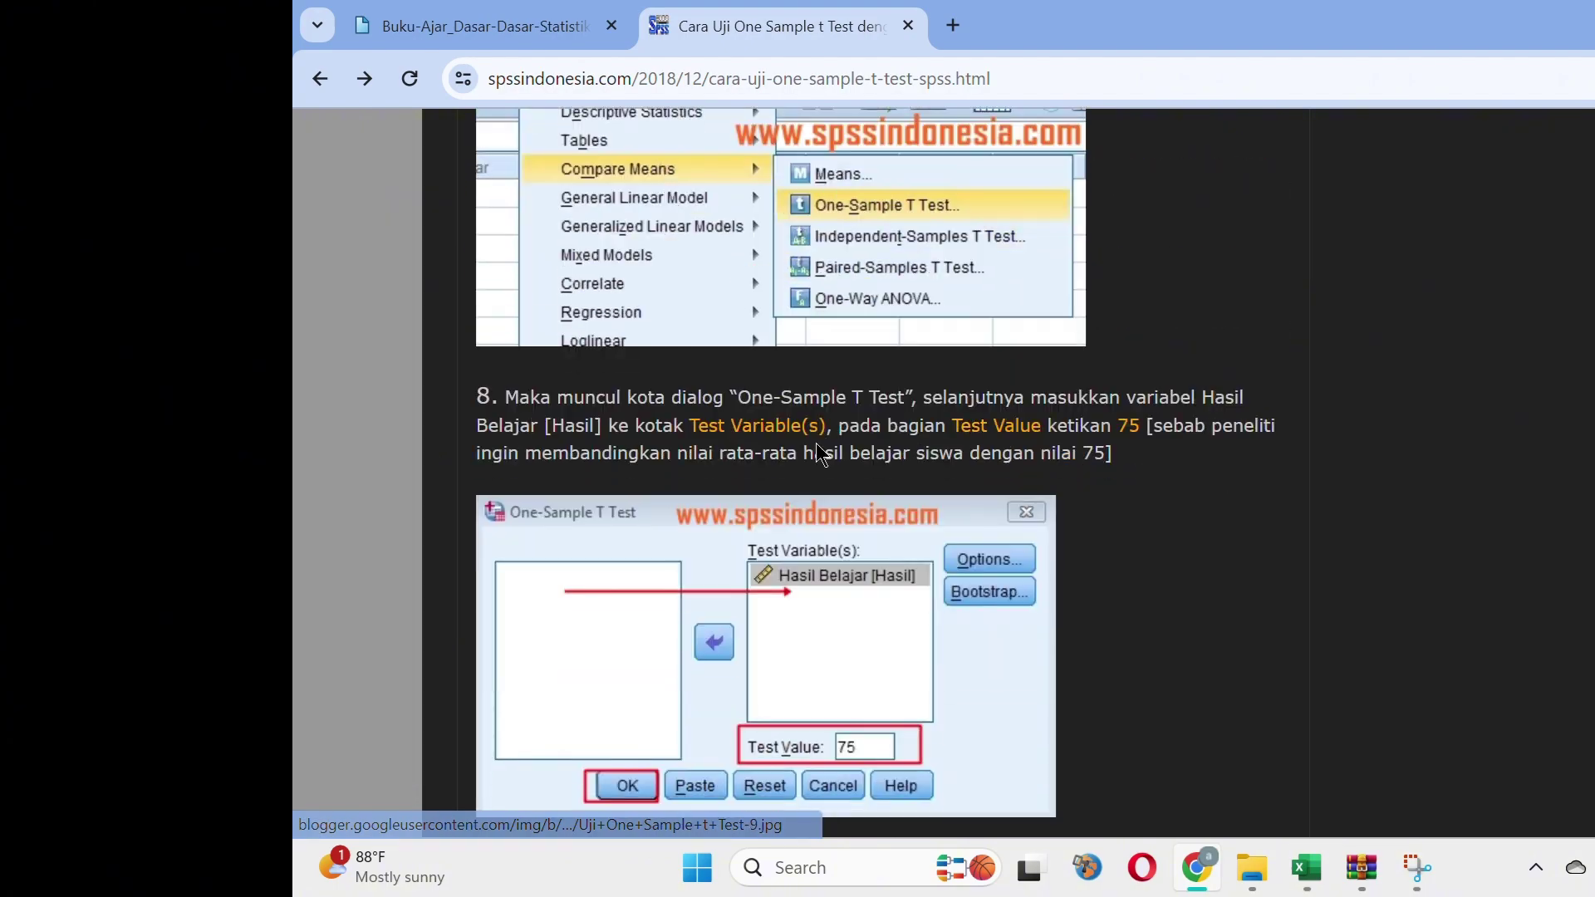
pyautogui.scroll(-17, 818, 455)
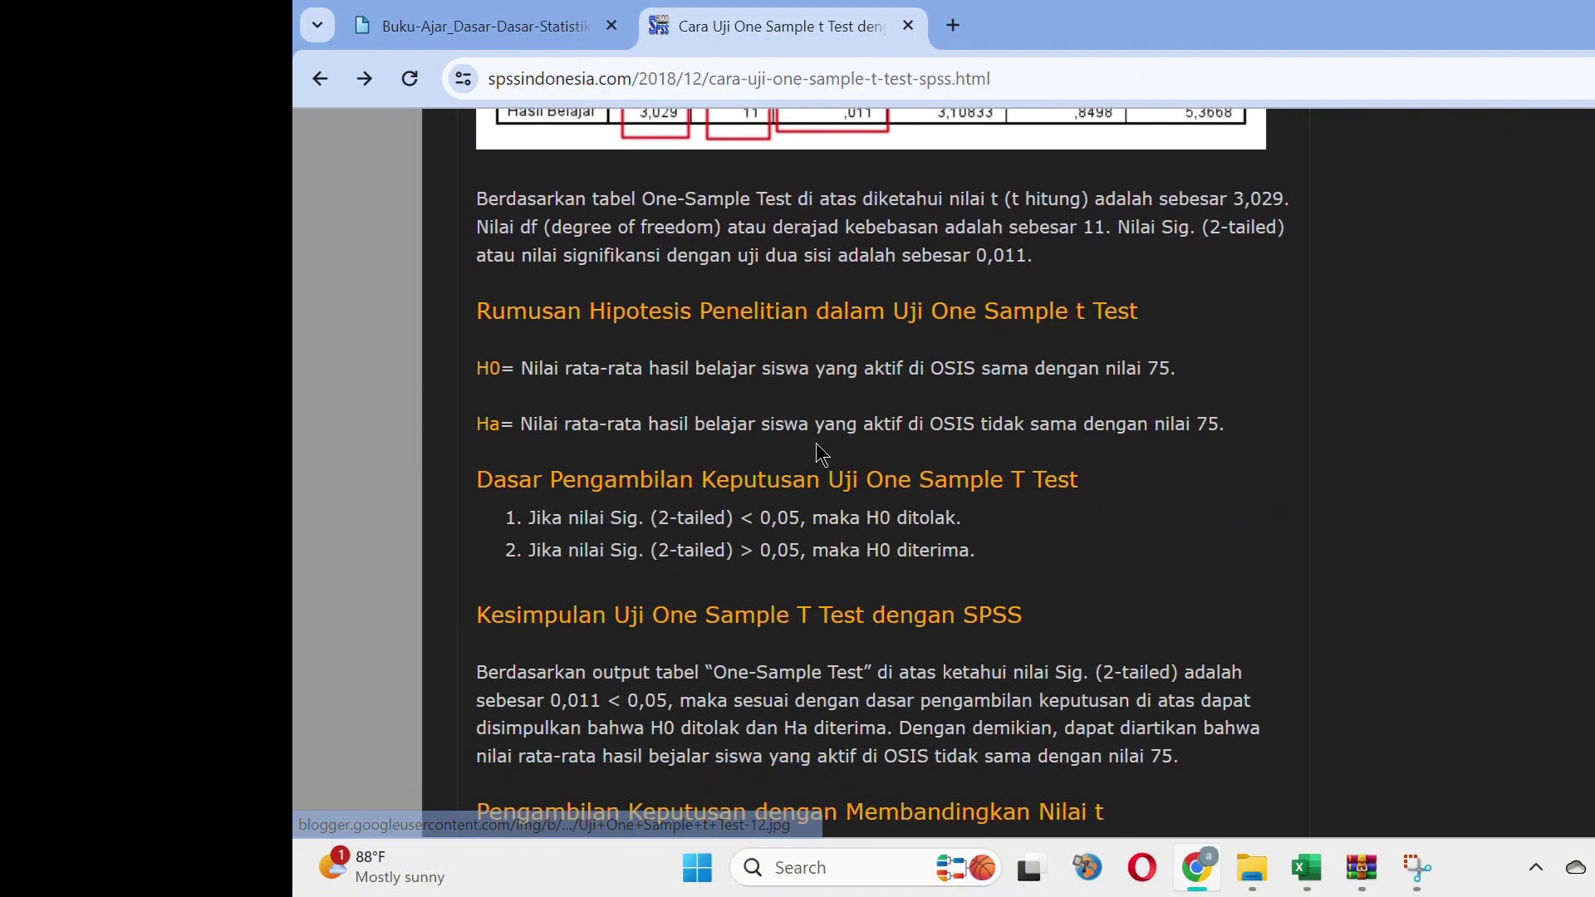
pyautogui.scroll(9, 818, 456)
pyautogui.scroll(-1, 816, 444)
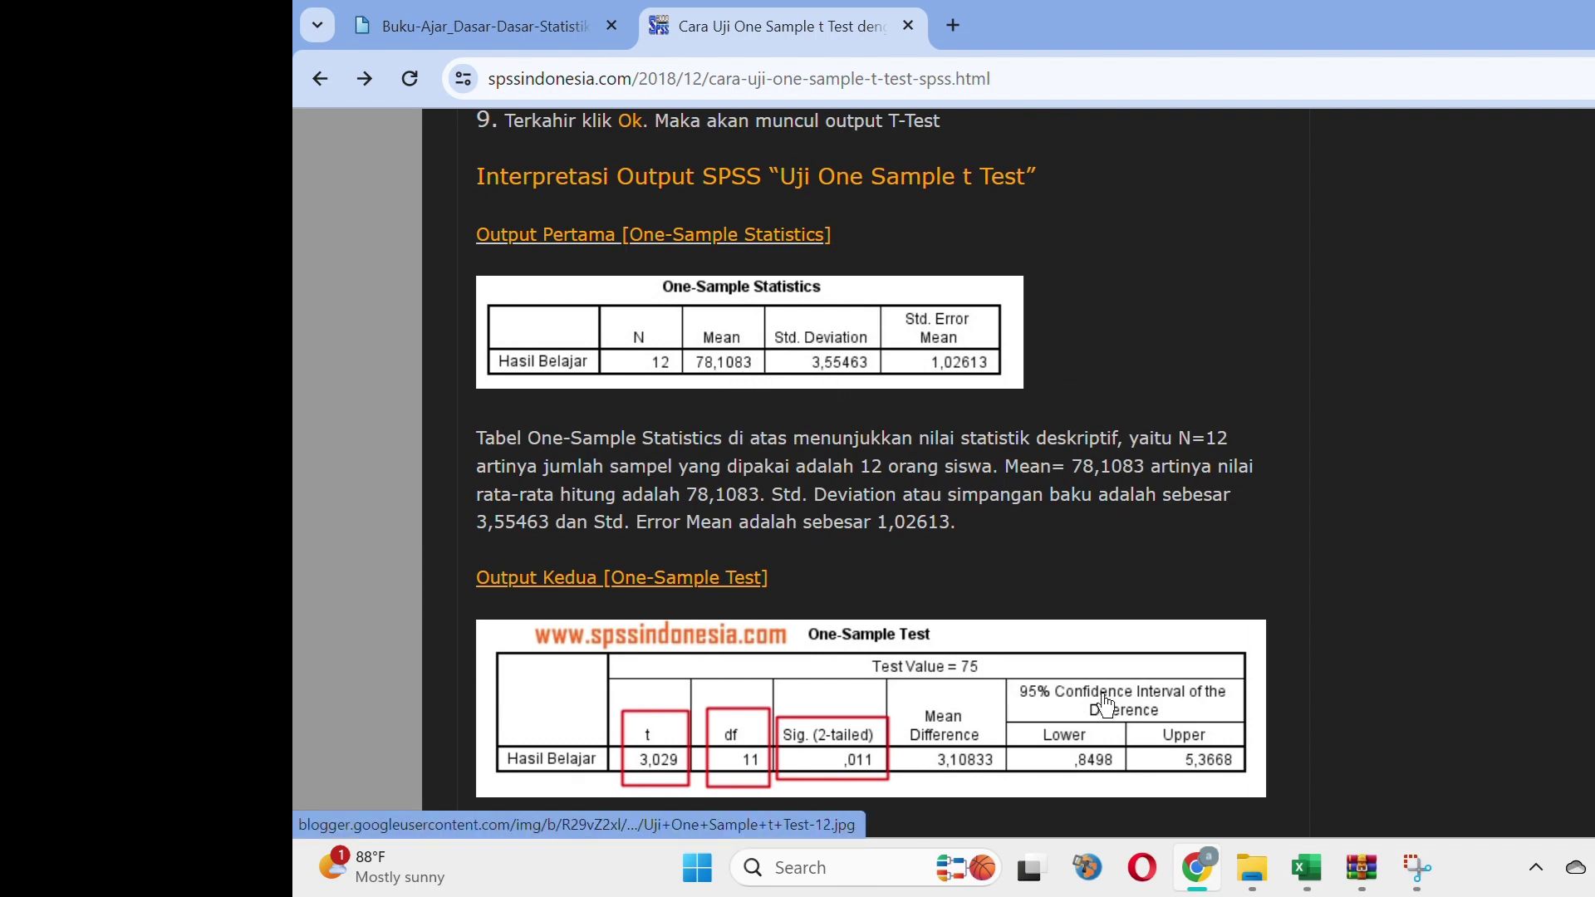
# Compare the mean, standard deviation, t statistic and p-value in Excel with the SPSS output tables in Chrome
pyautogui.click(1199, 874)
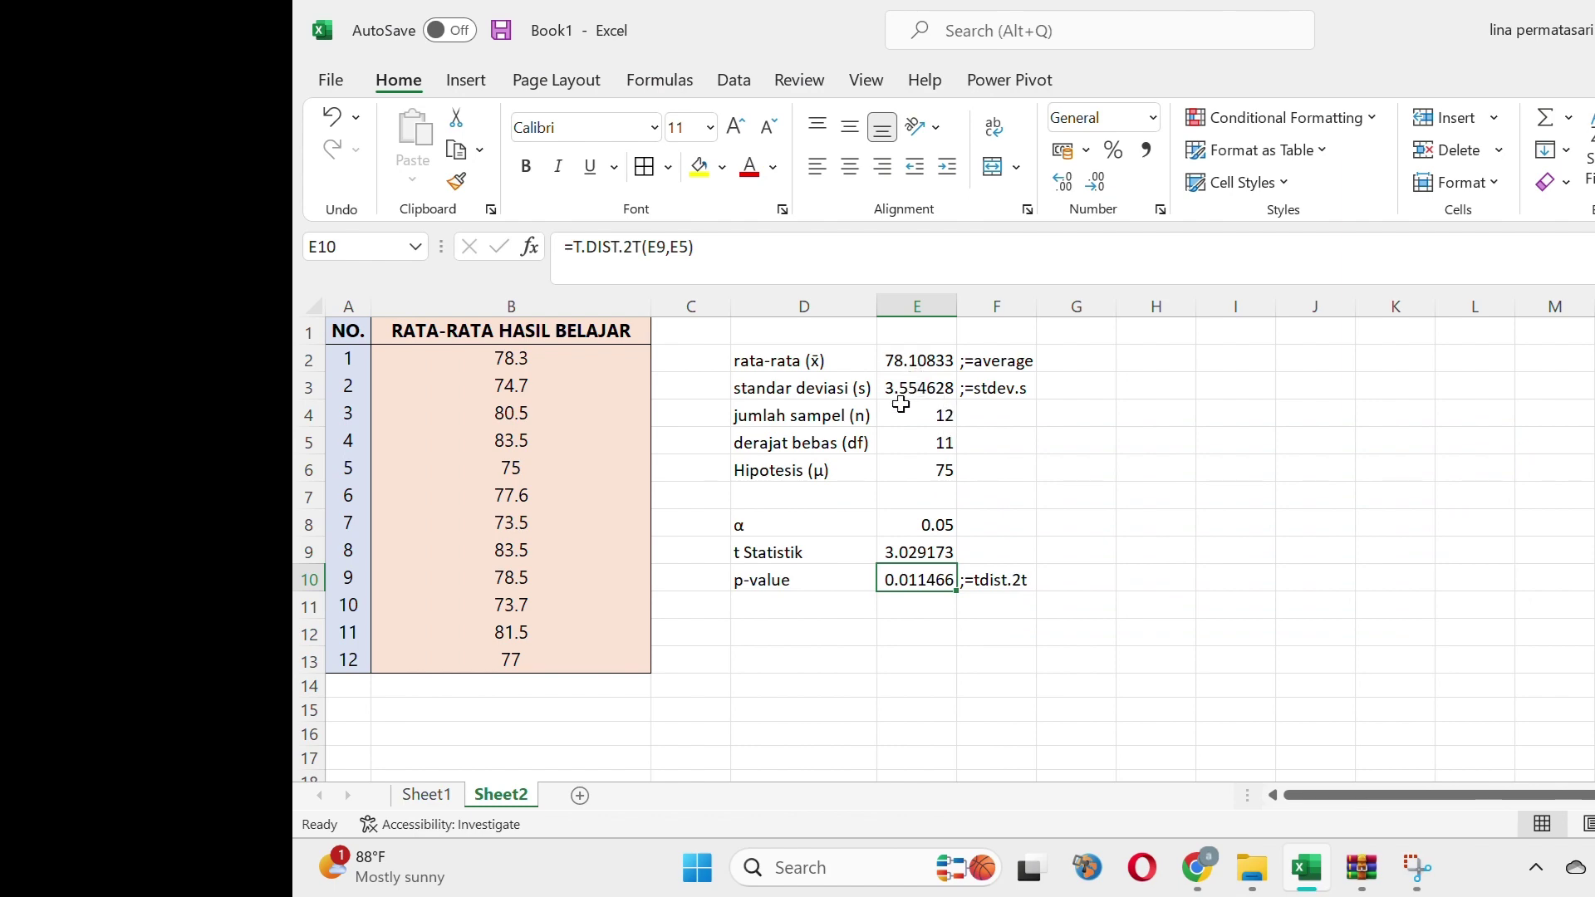
pyautogui.click(1206, 879)
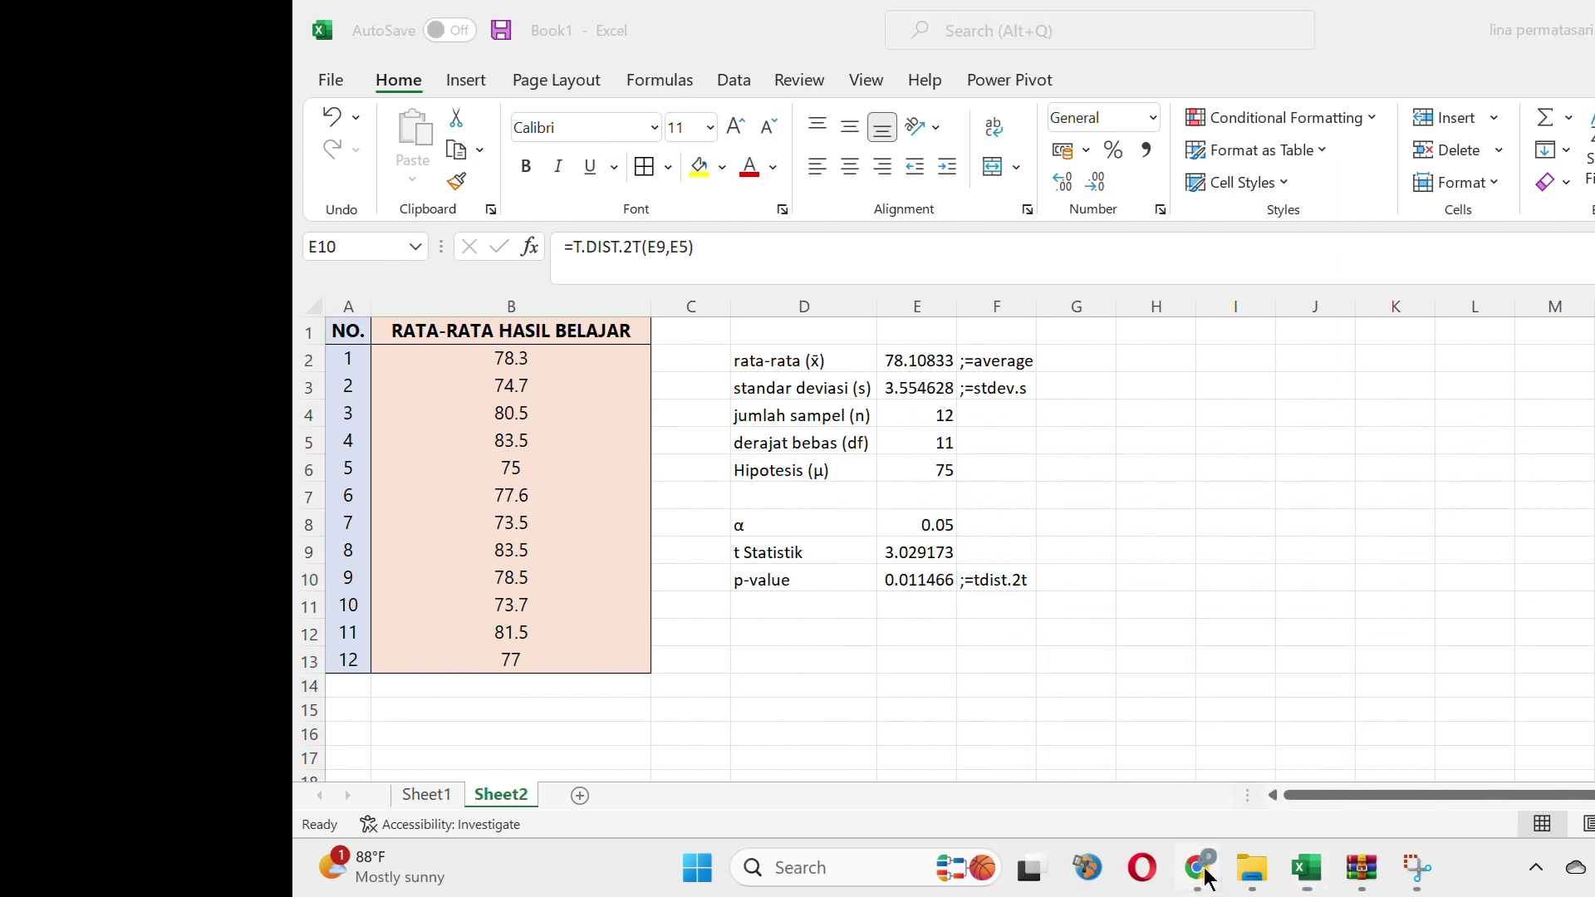
pyautogui.scroll(-1, 769, 267)
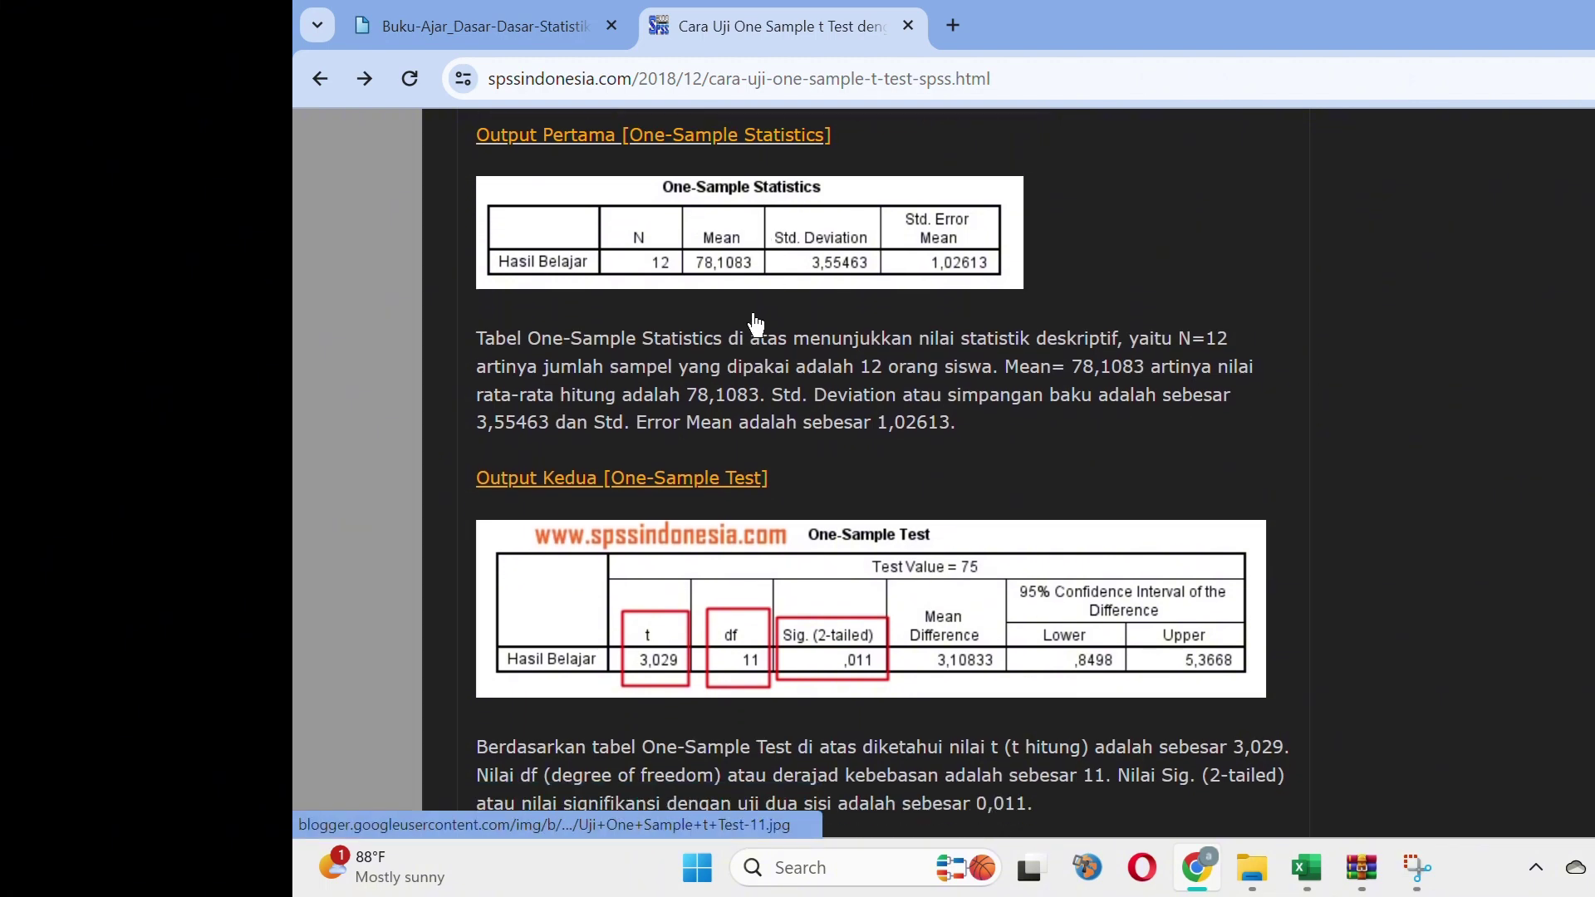
pyautogui.click(1196, 867)
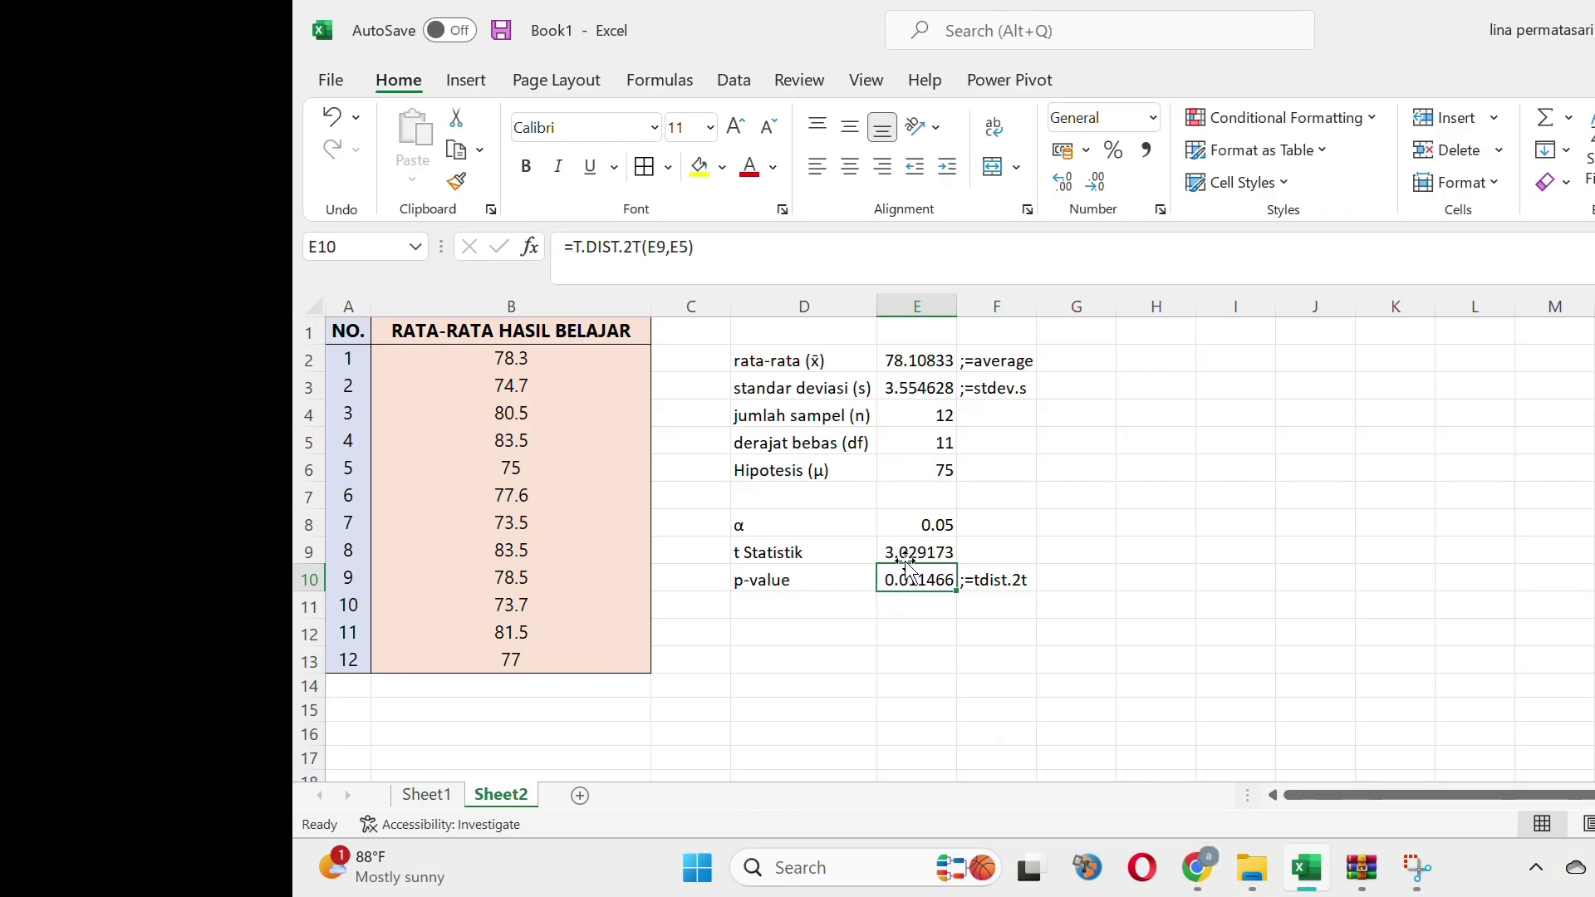
pyautogui.click(1194, 882)
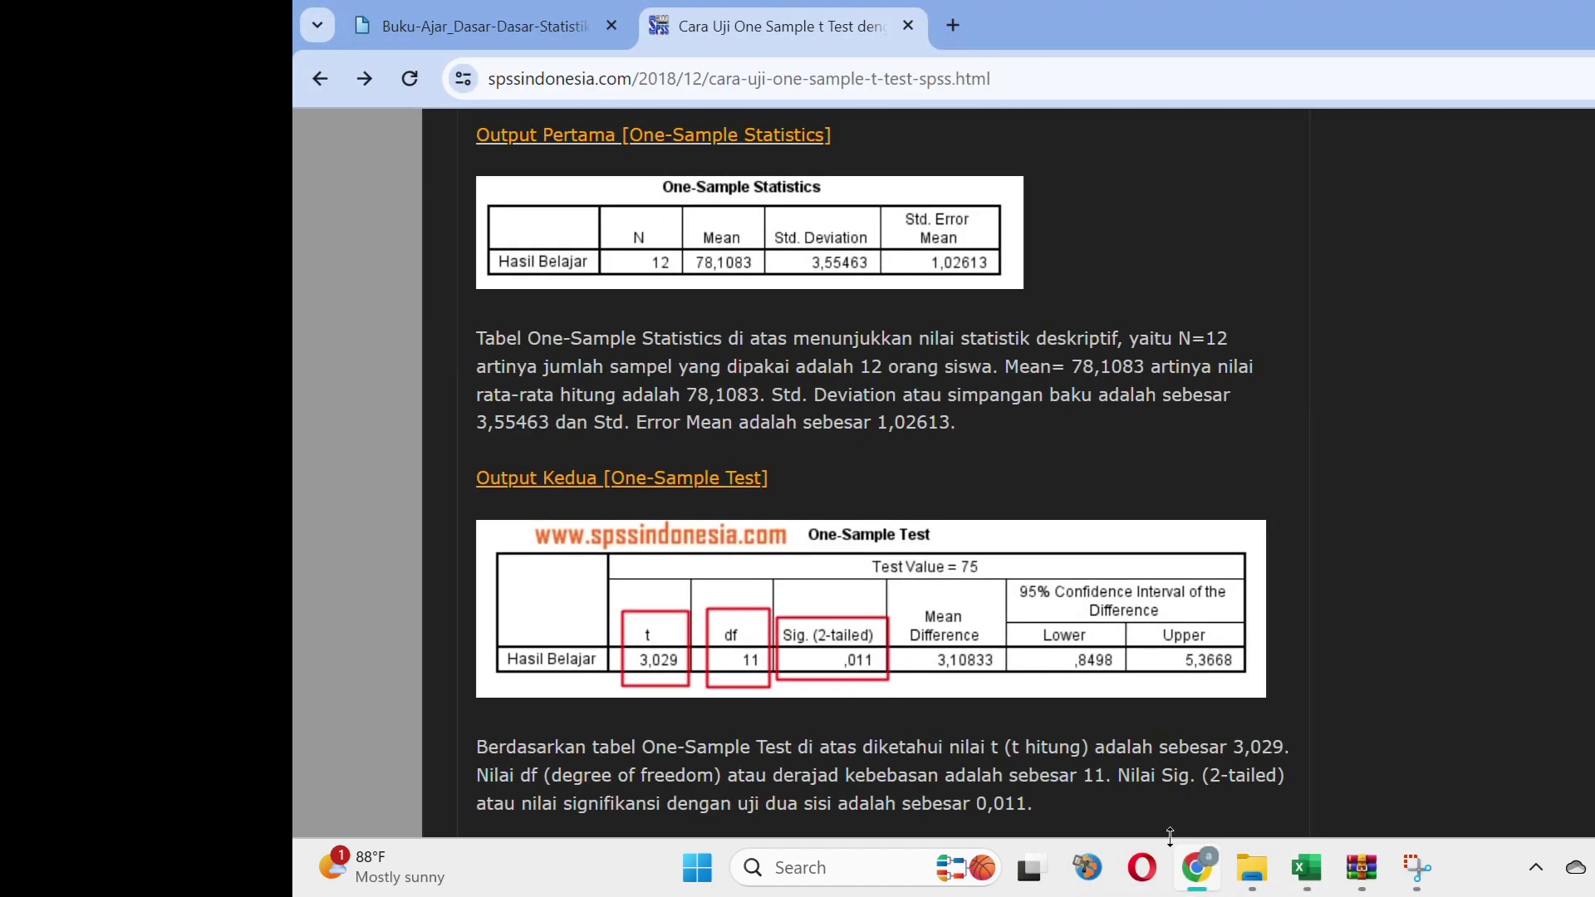
pyautogui.click(1194, 871)
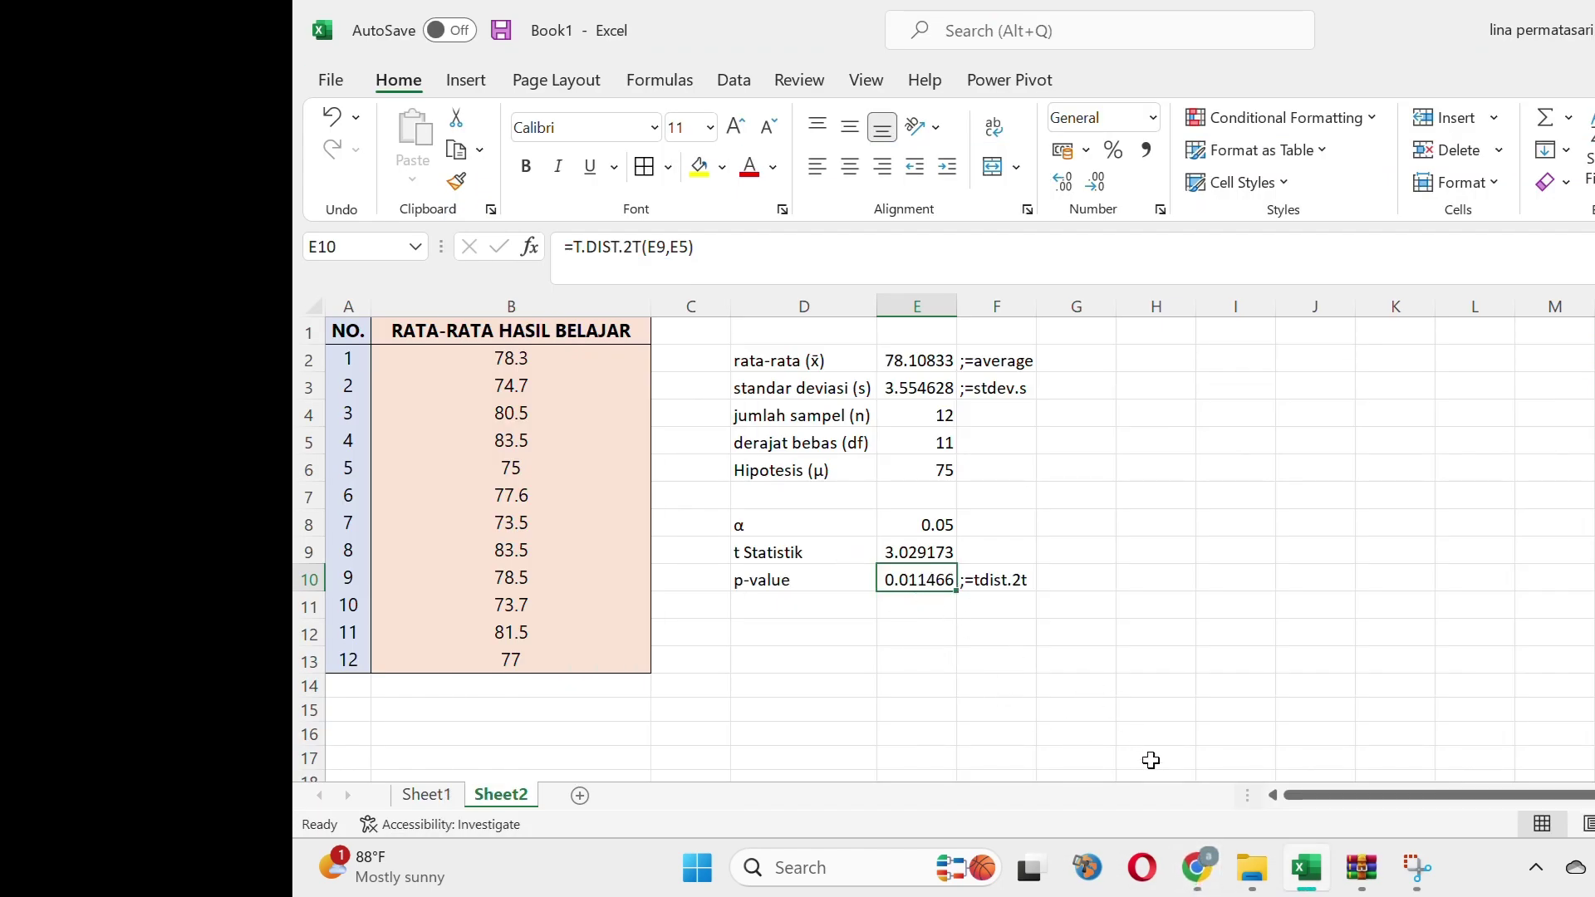
# Read the hypotheses, the Sig. (2-tailed) decision rule and the conclusion in the Chrome article, and return to Excel
pyautogui.click(1190, 884)
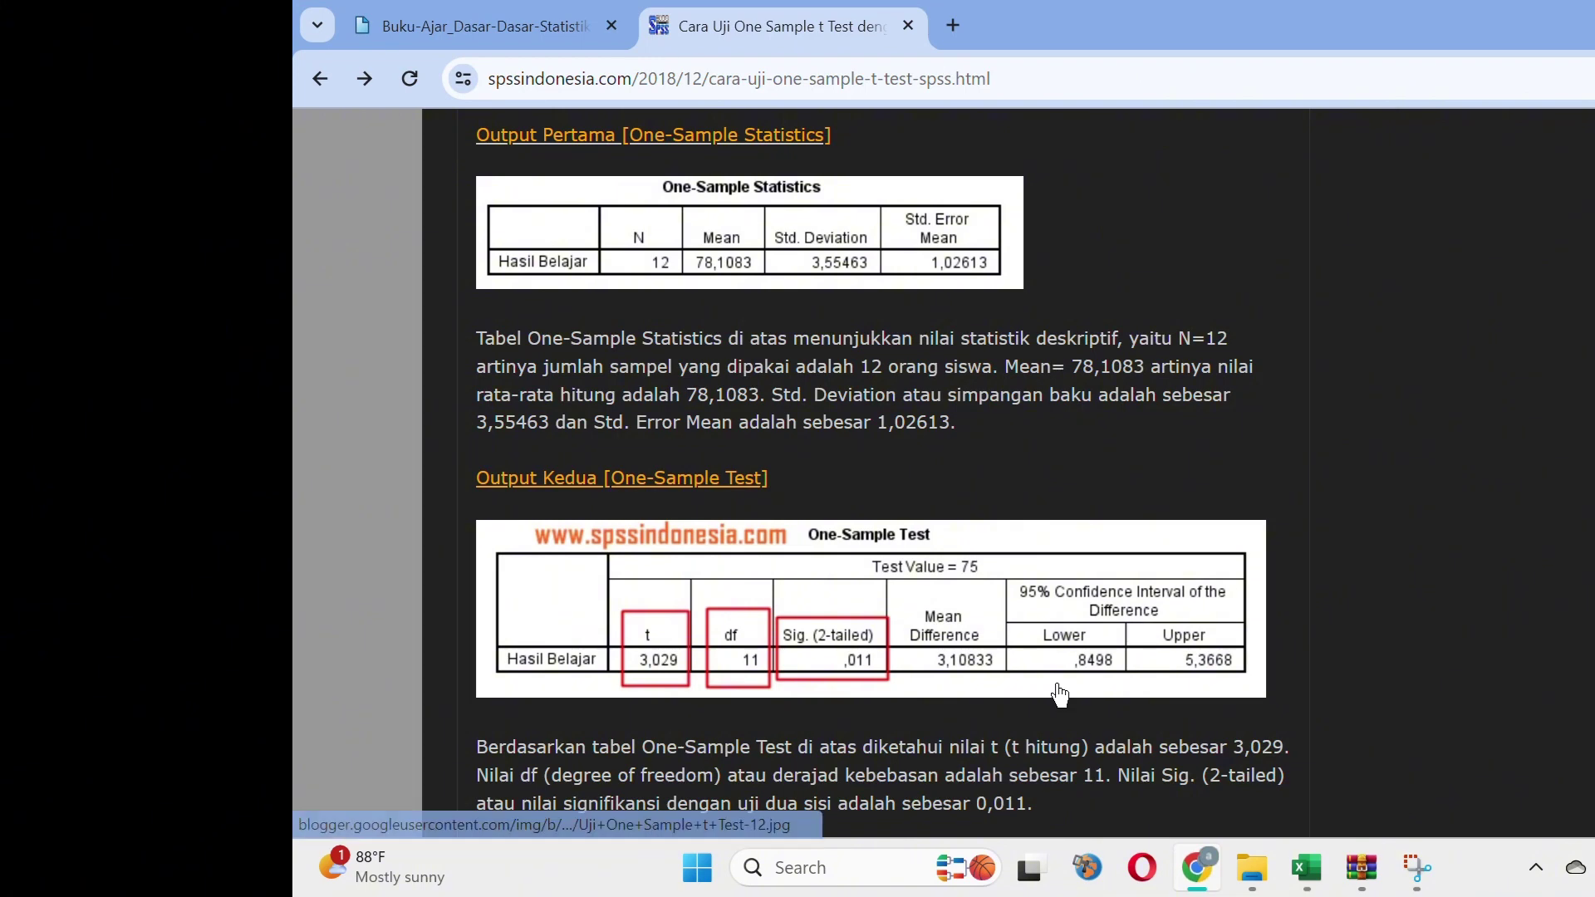
pyautogui.scroll(-5, 1060, 693)
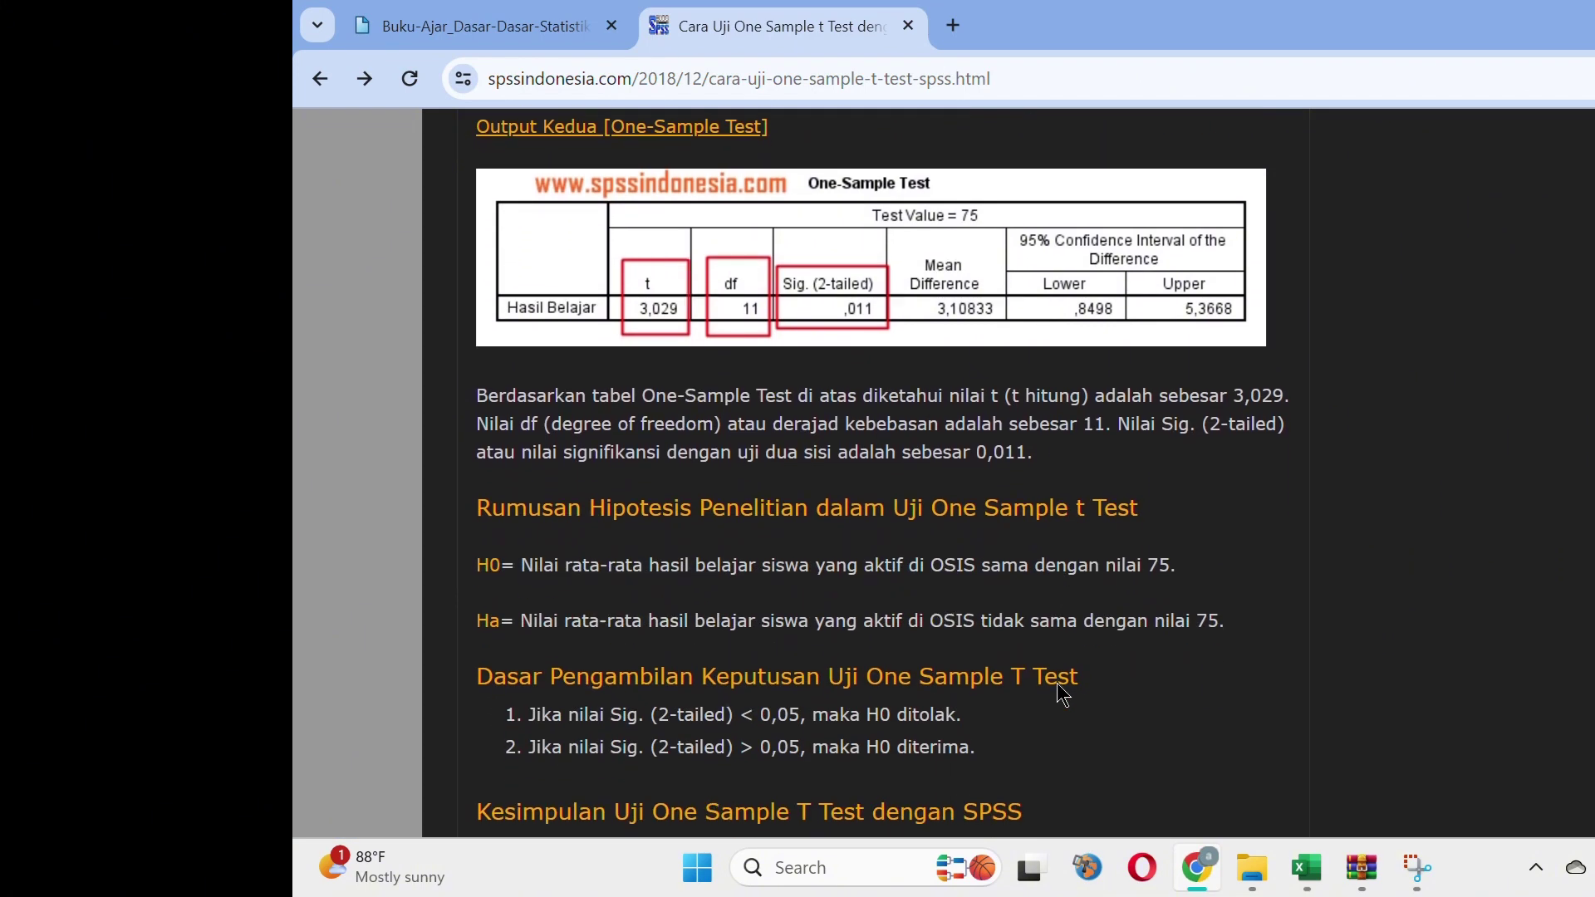
pyautogui.scroll(-2, 1059, 687)
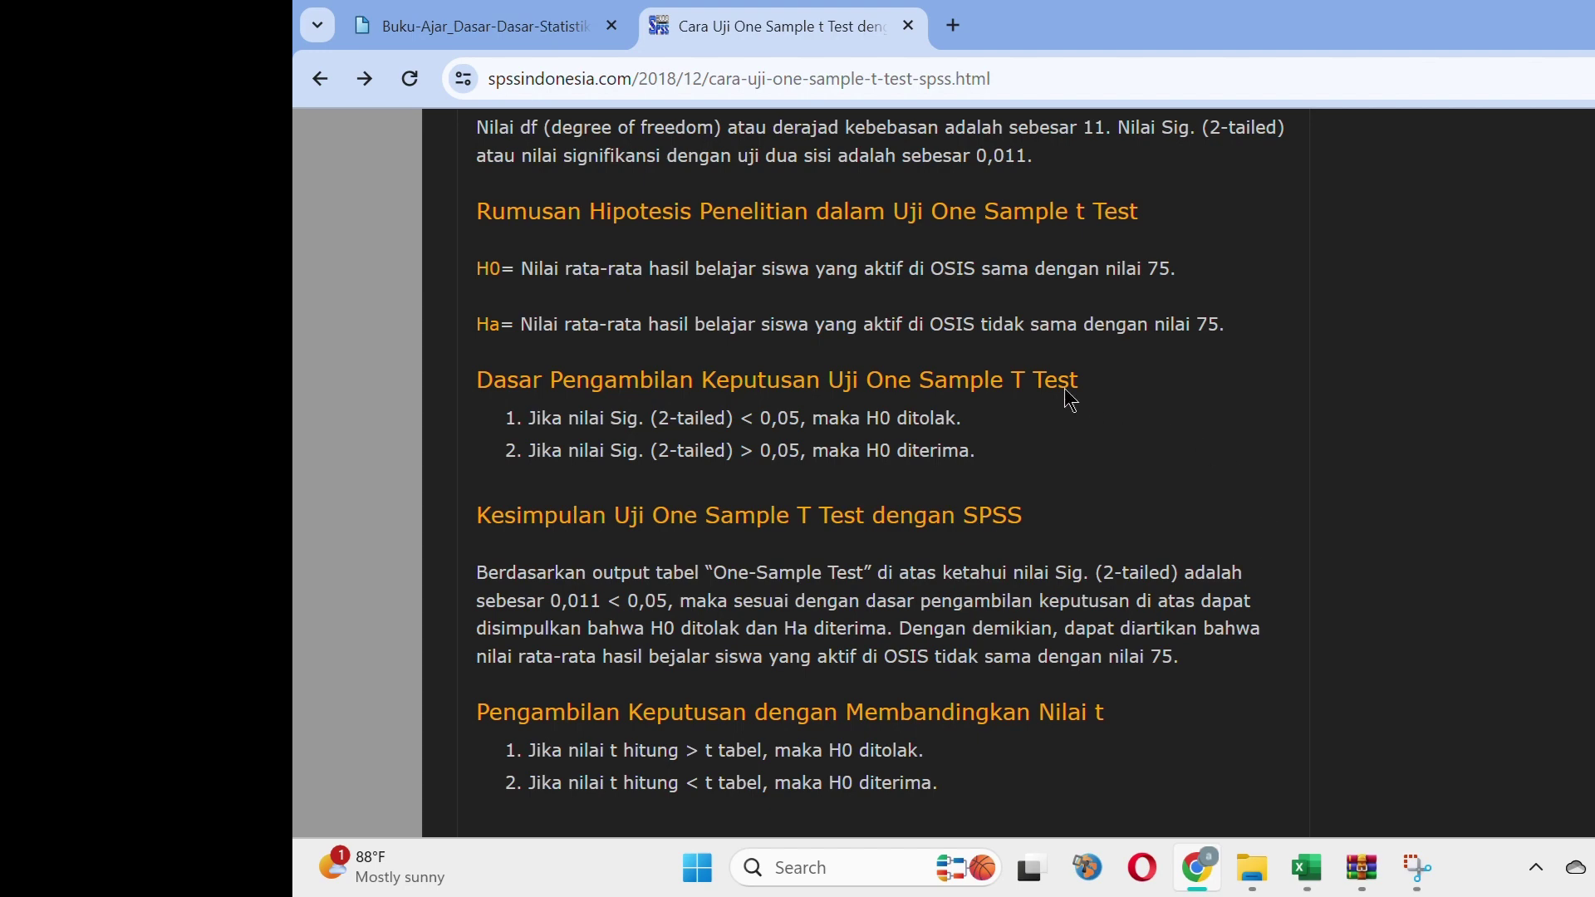
pyautogui.scroll(2, 1070, 399)
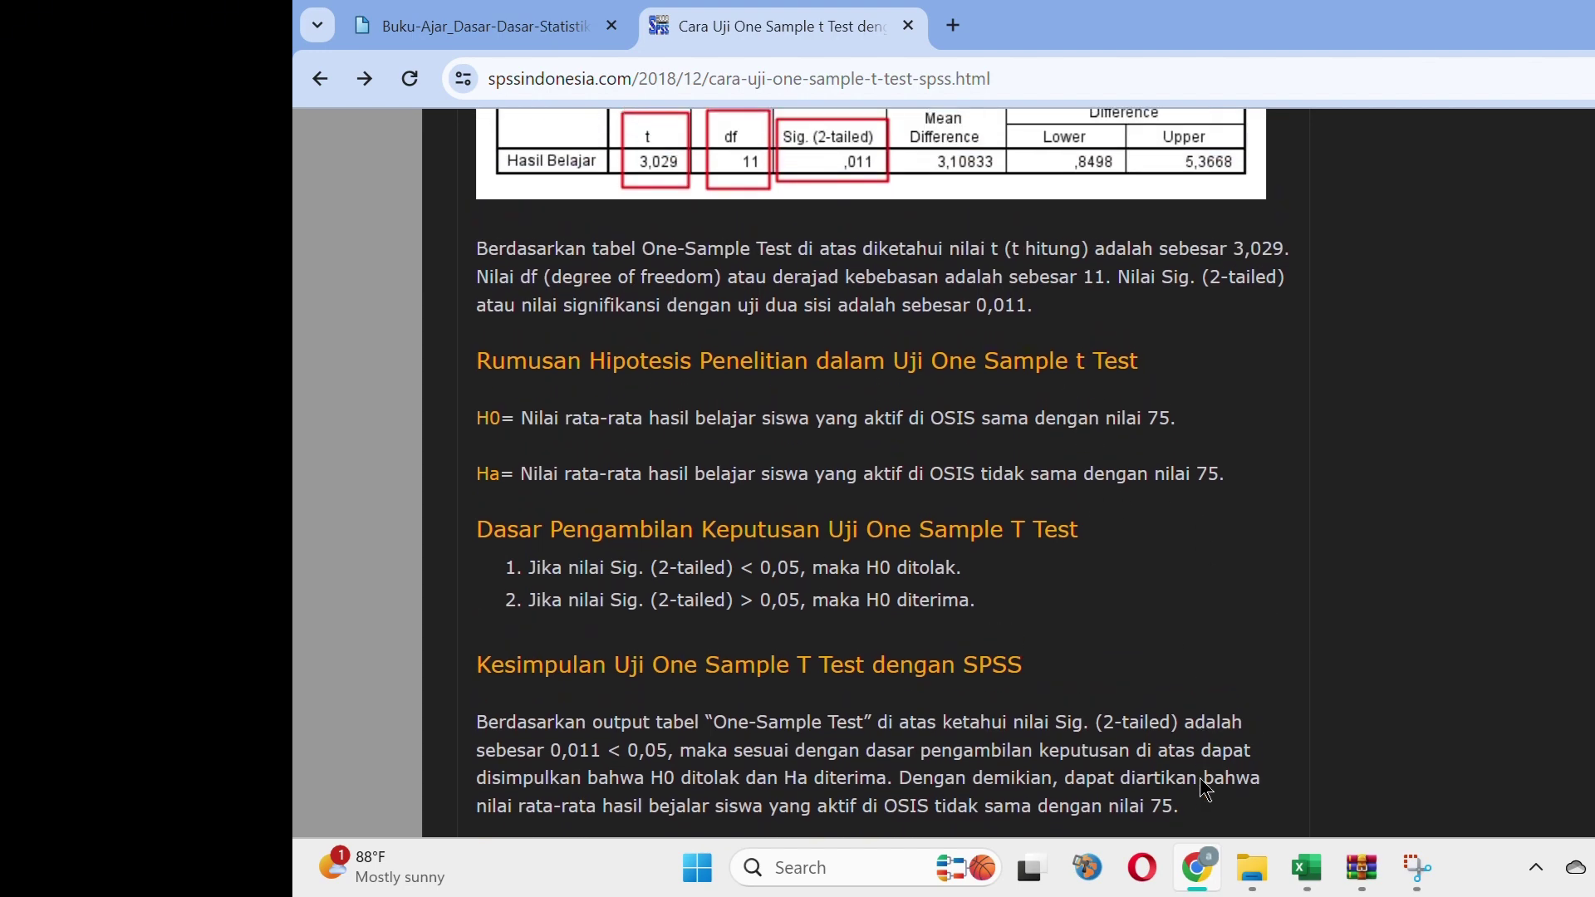
pyautogui.click(1200, 872)
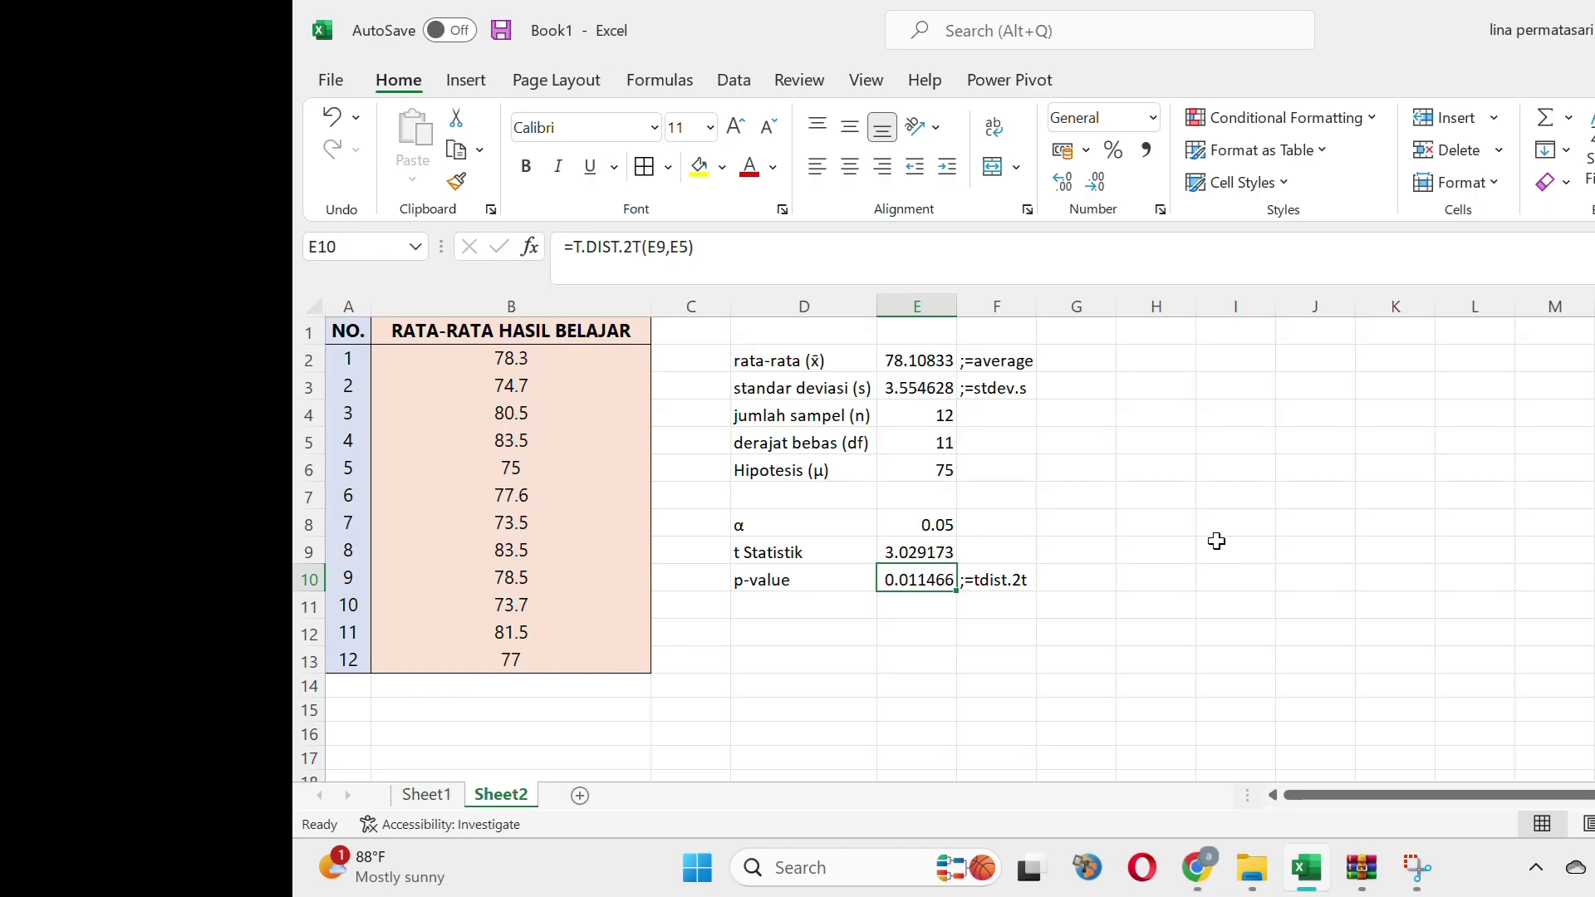